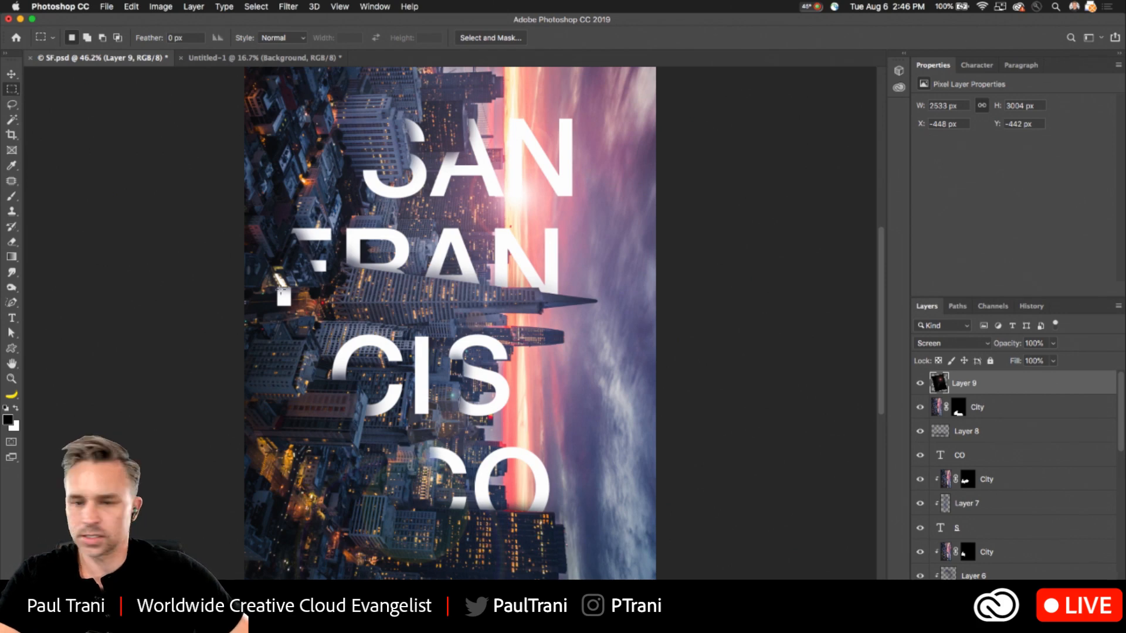
# - Examine the San Francisco poster in full-screen view, both close up around the lettering and as a whole
pyautogui.press('f')
pyautogui.press('f')
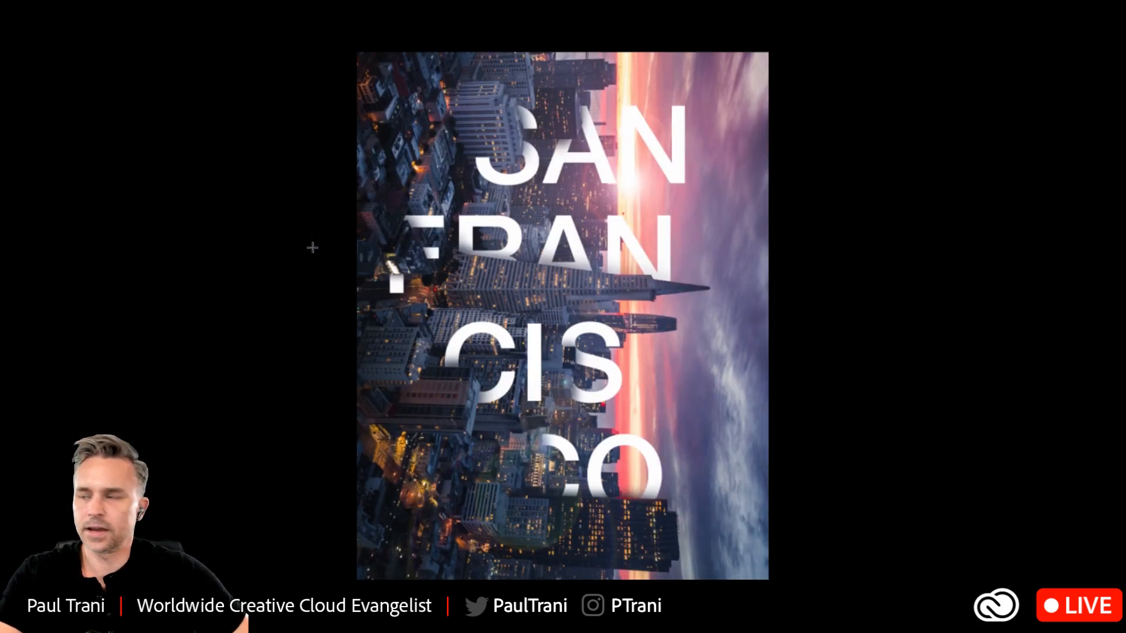
pyautogui.hotkey('ctrl', '+')
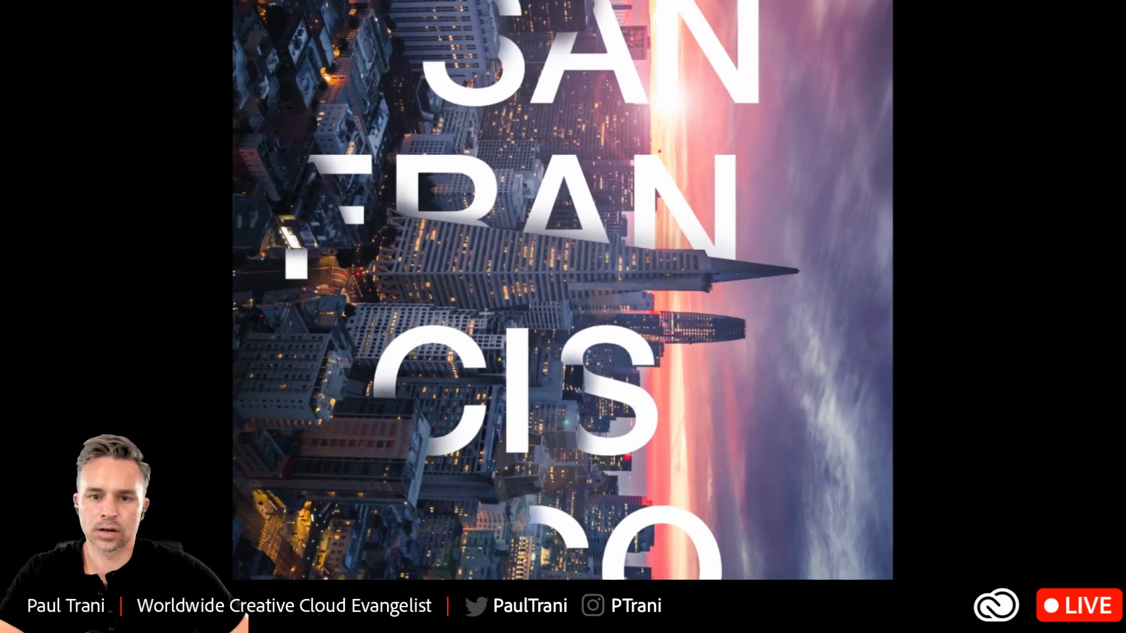
pyautogui.hotkey('ctrl', '+')
pyautogui.moveTo(455, 274); pyautogui.dragTo(446, 362)
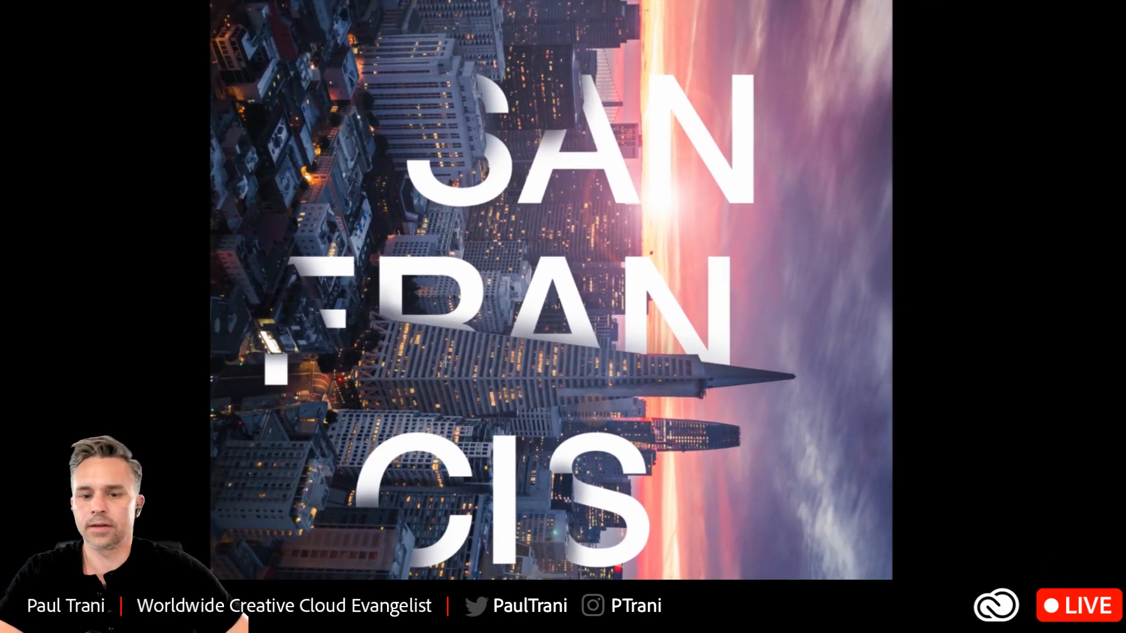
pyautogui.hotkey('ctrl', '-')
pyautogui.moveTo(442, 428); pyautogui.dragTo(445, 290)
pyautogui.hotkey('ctrl', '-')
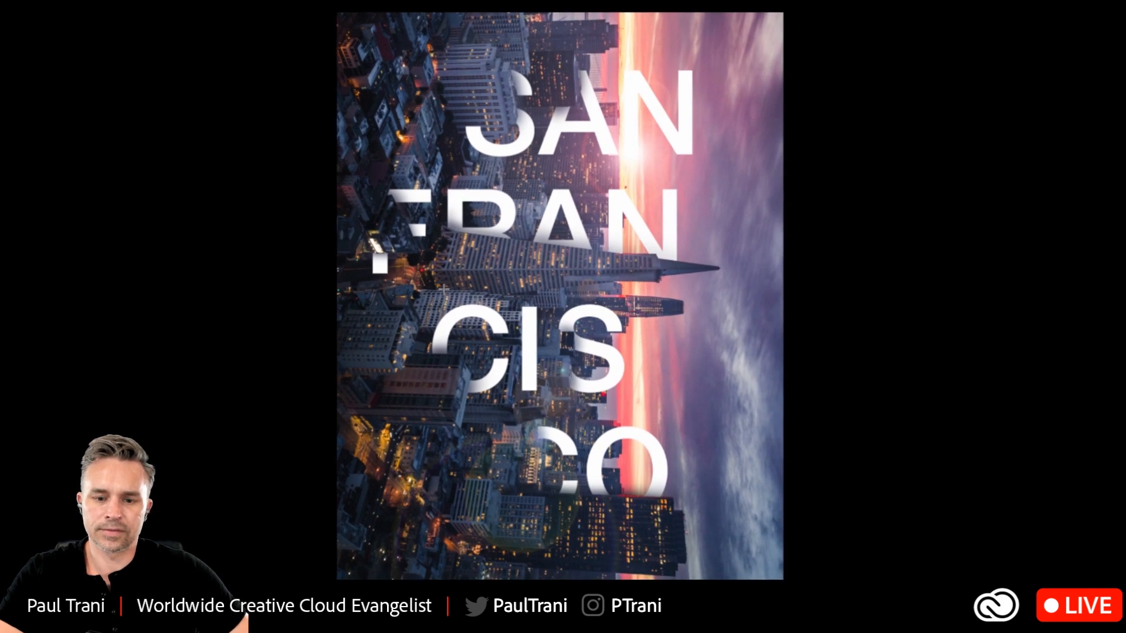
pyautogui.press('f')
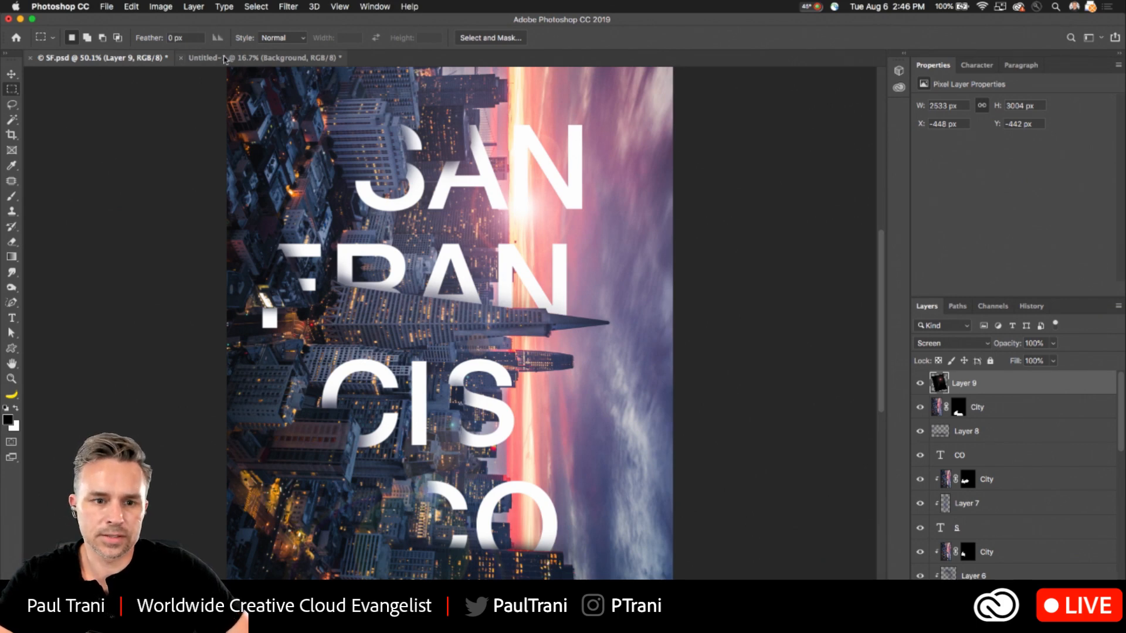
# - Create a new print document 11 inches wide and 17 inches high at 300 pixels per inch
pyautogui.click(106, 6)
pyautogui.click(112, 23)
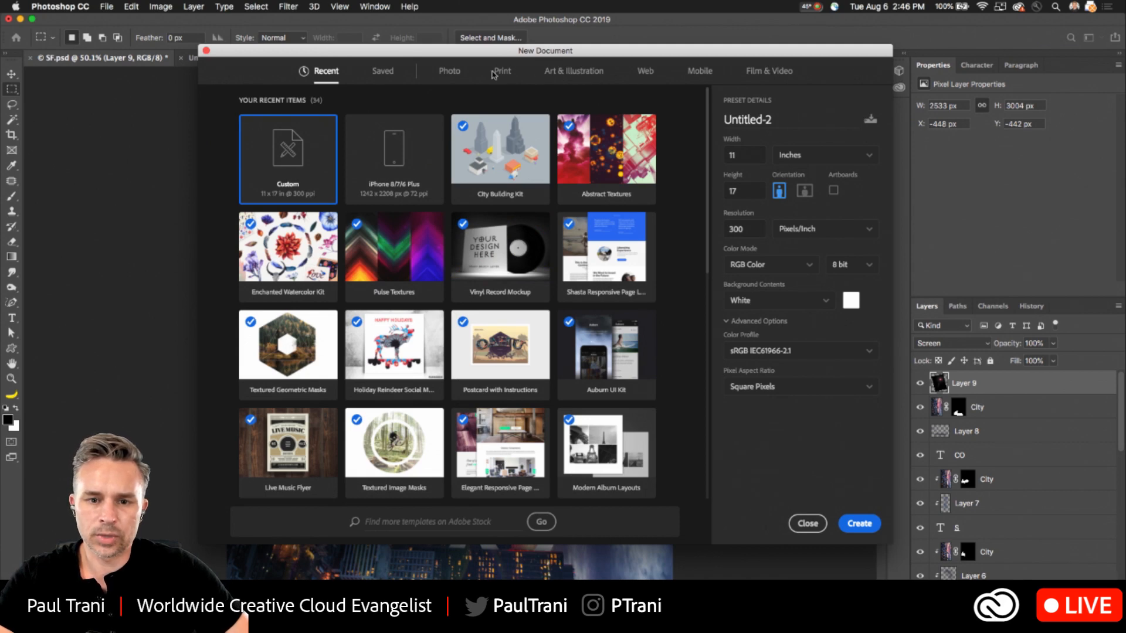
pyautogui.click(496, 75)
pyautogui.click(438, 221)
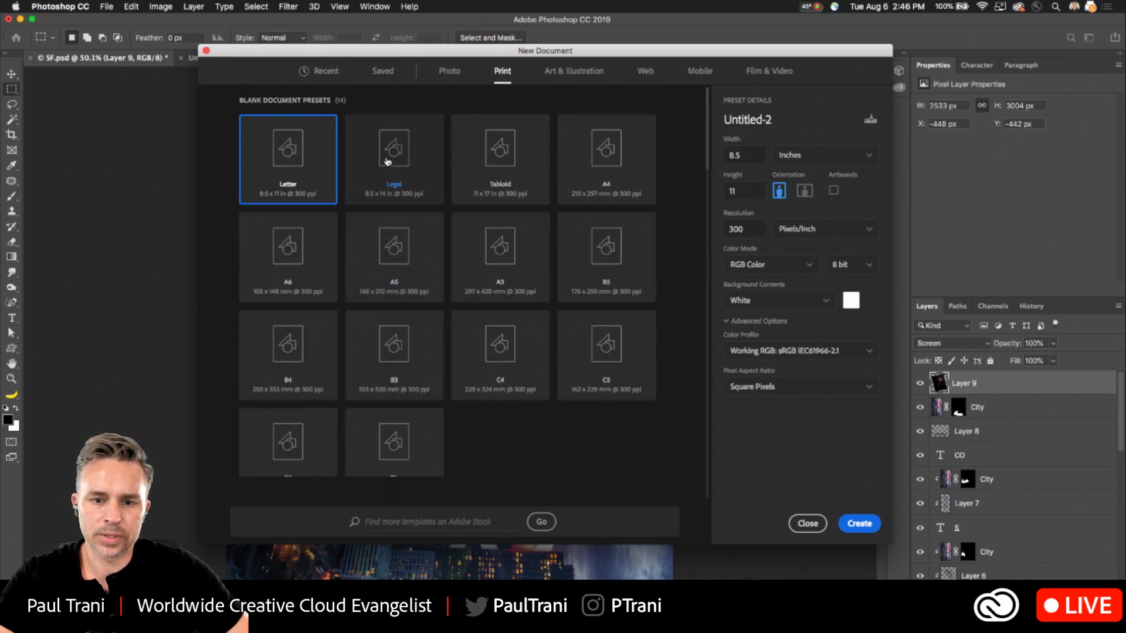
pyautogui.write('11')
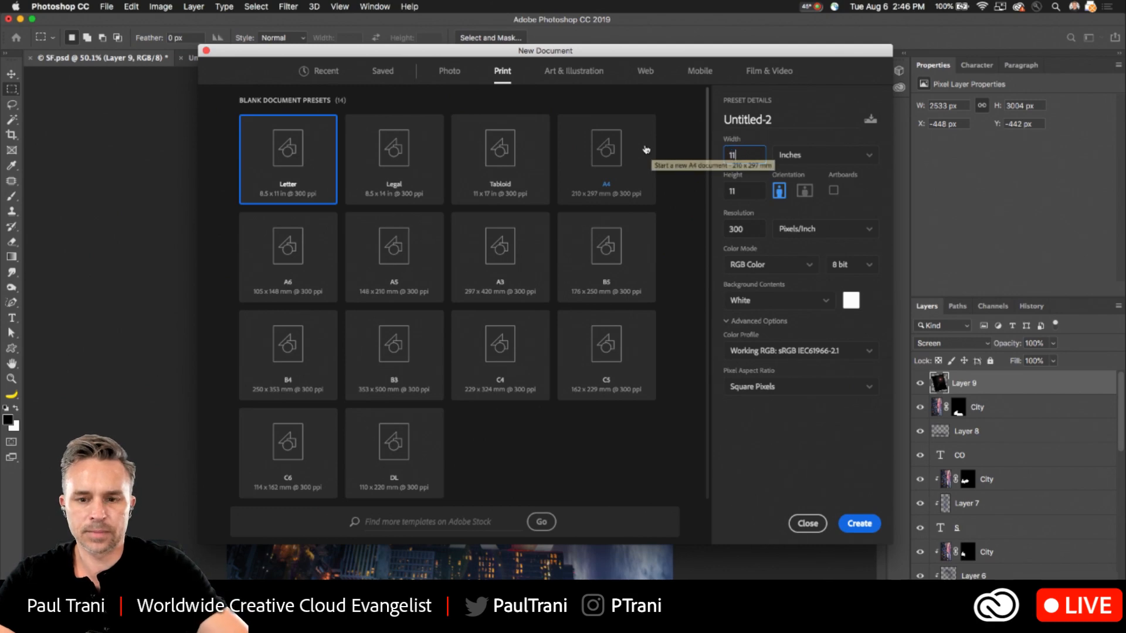
pyautogui.press('Tab')
pyautogui.write('17')
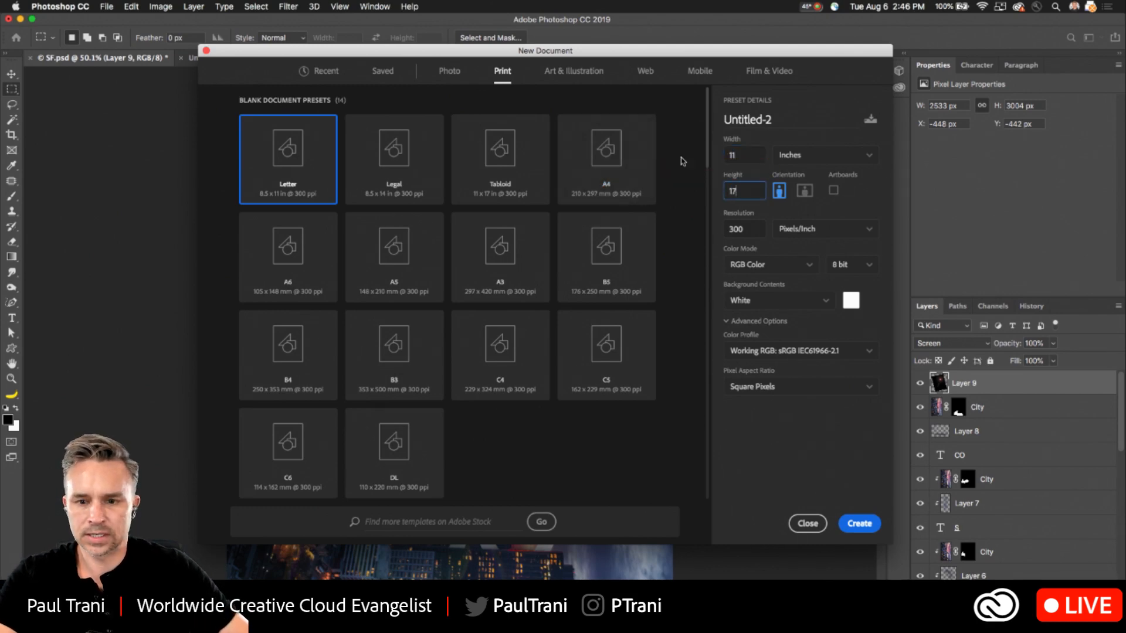
pyautogui.click(865, 528)
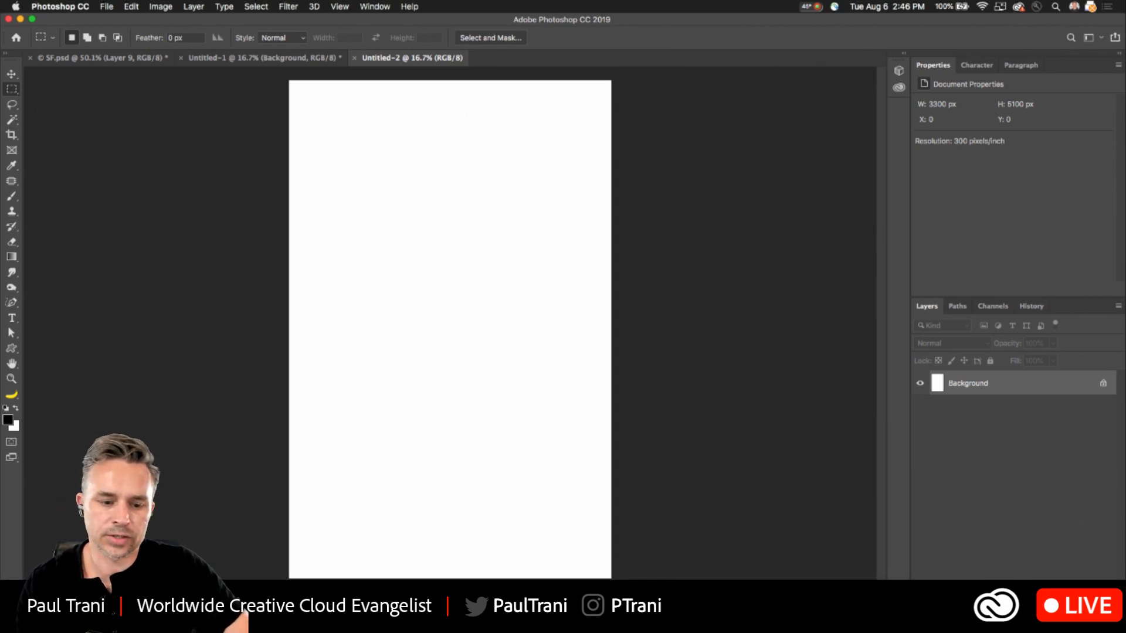
# - Switch to Illustrator, copy the whole San Francisco skyline sketch, and return to the blank Photoshop document
pyautogui.press('super+Tab')
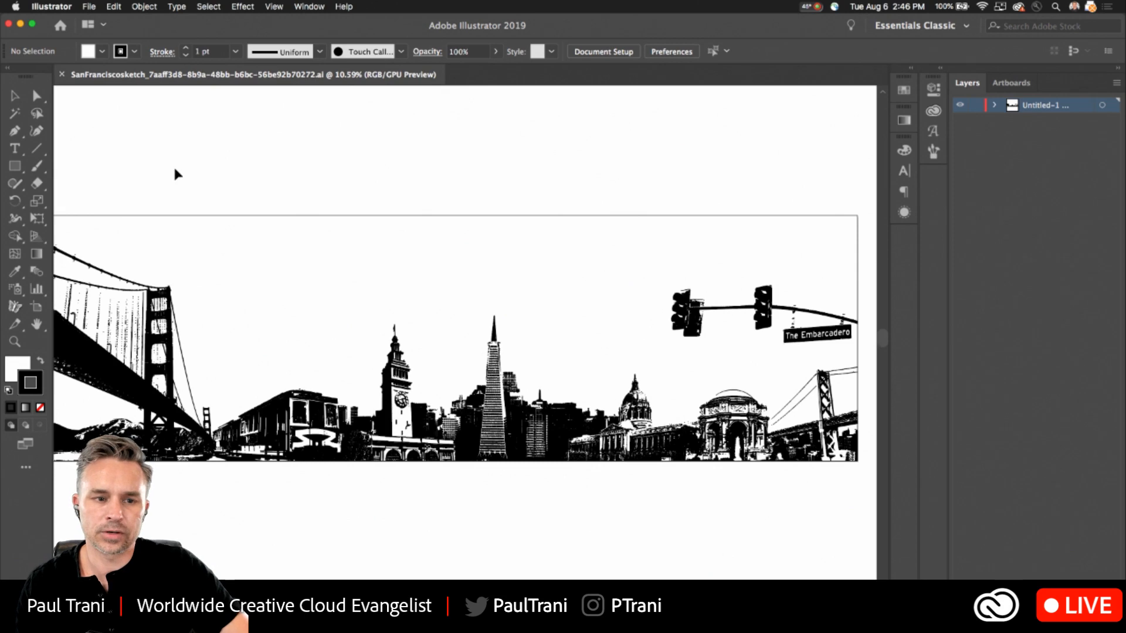
pyautogui.press('super+0')
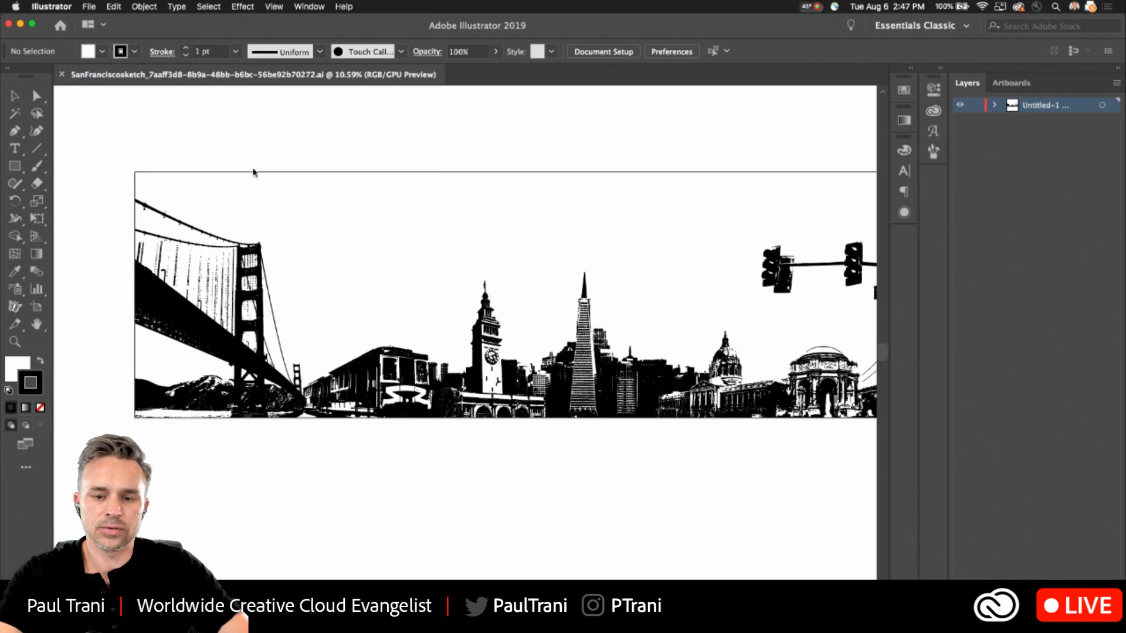
pyautogui.moveTo(363, 259); pyautogui.dragTo(378, 276)
pyautogui.moveTo(378, 276); pyautogui.dragTo(327, 162)
pyautogui.moveTo(136, 188); pyautogui.dragTo(818, 474)
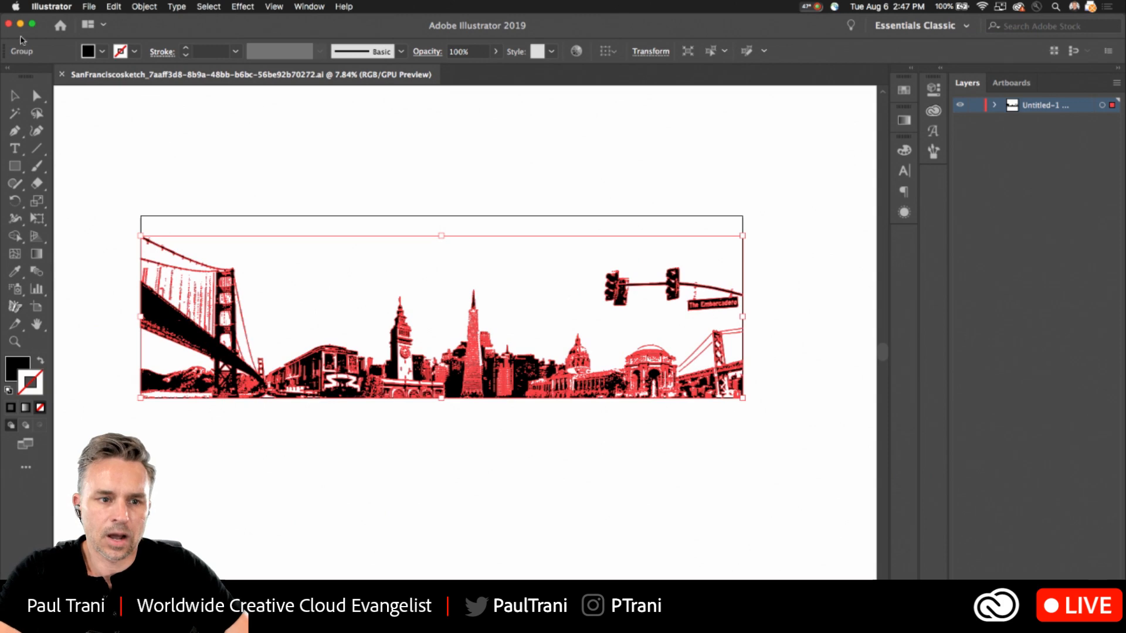
pyautogui.click(20, 24)
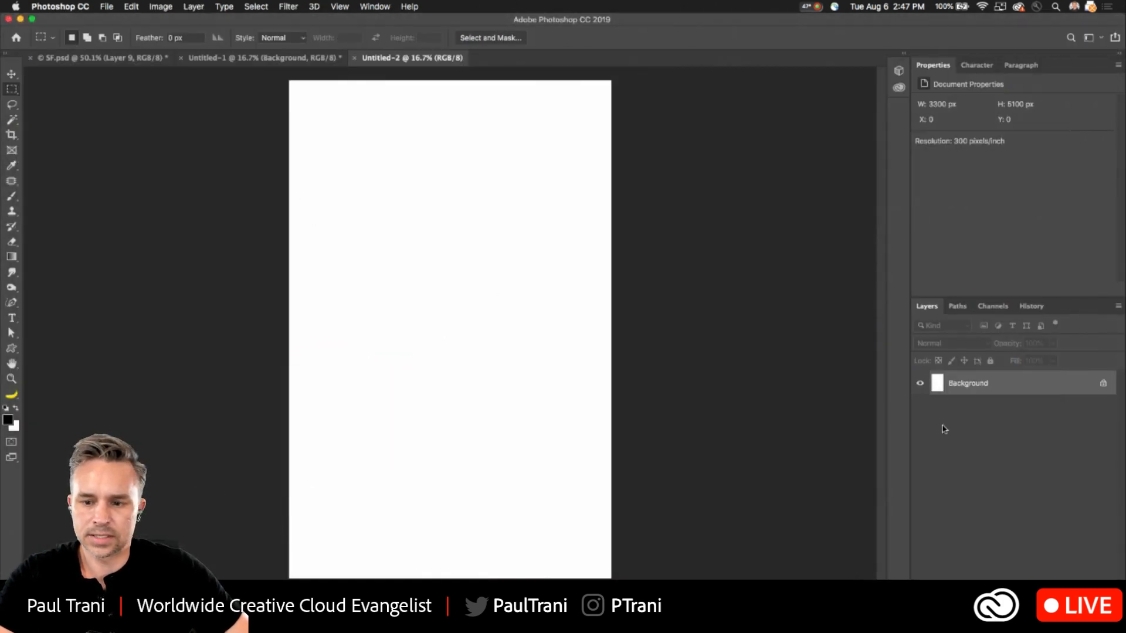
# - Invert the background to black and paste the skyline as a Smart Object, enlarged and rotated 90° clockwise along the page's left edge
pyautogui.press('super+i')
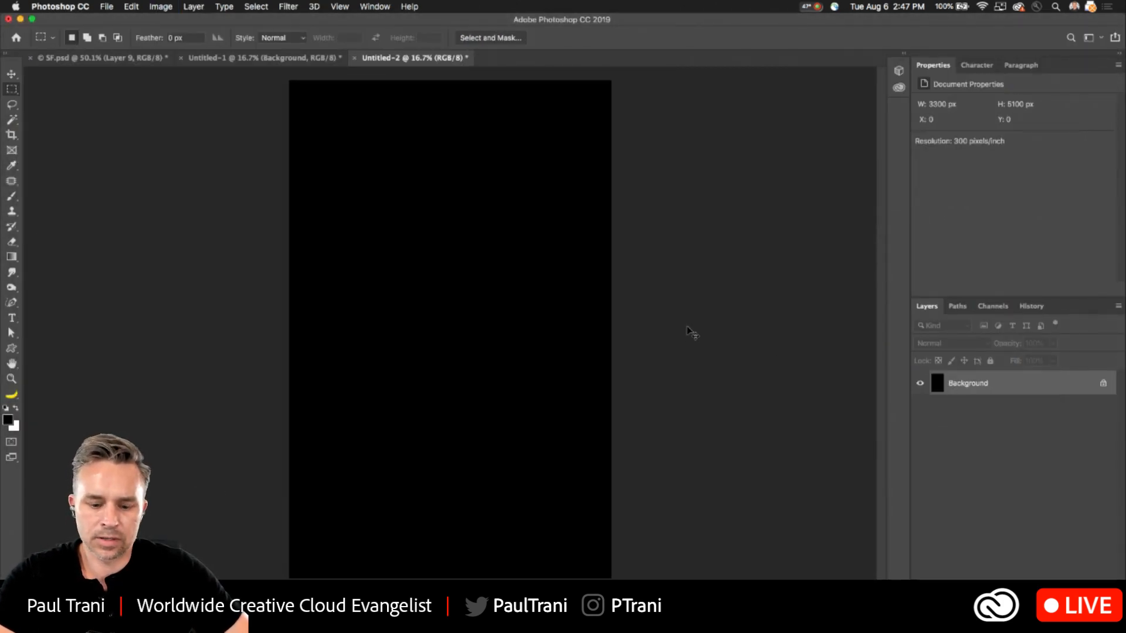
pyautogui.press('super+v')
pyautogui.click(466, 276)
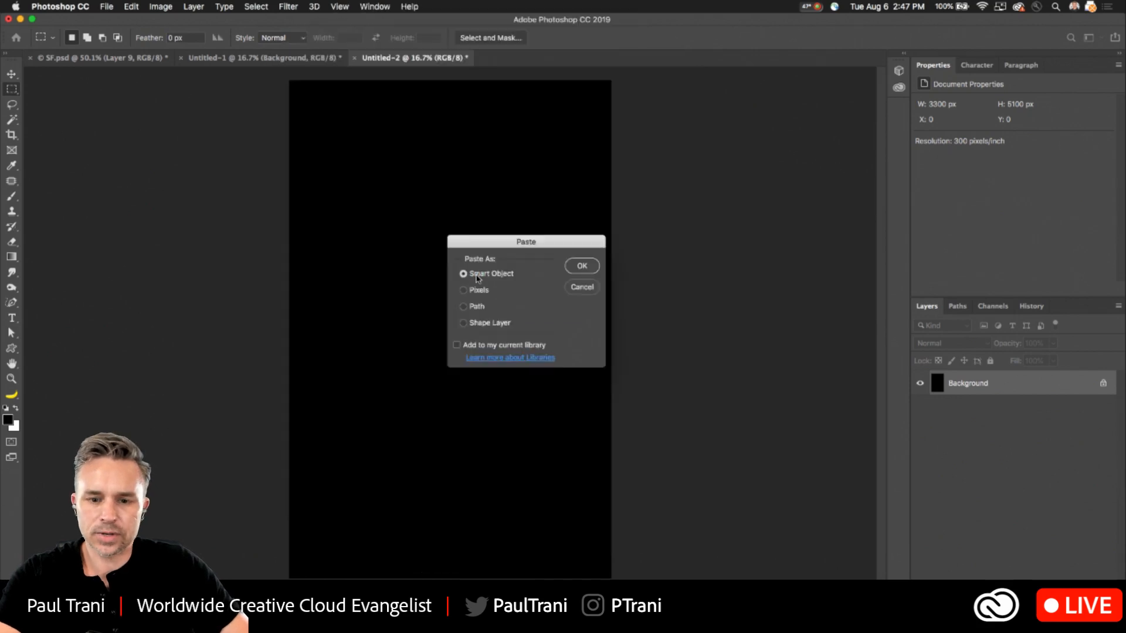
pyautogui.click(568, 269)
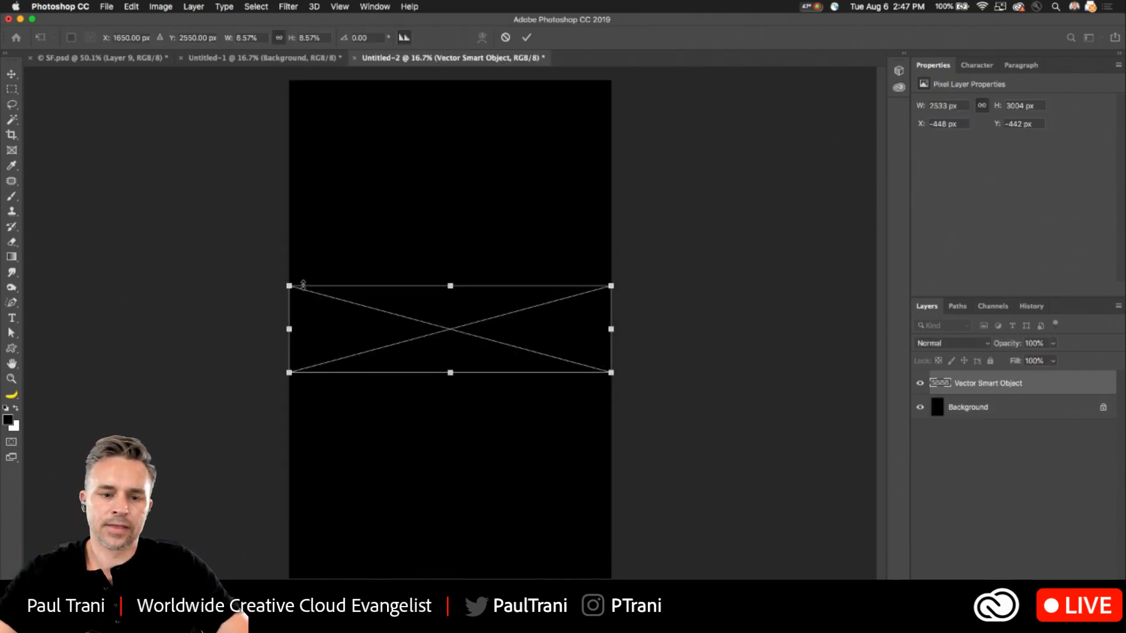
pyautogui.moveTo(286, 285); pyautogui.dragTo(404, 126)
pyautogui.press('Return')
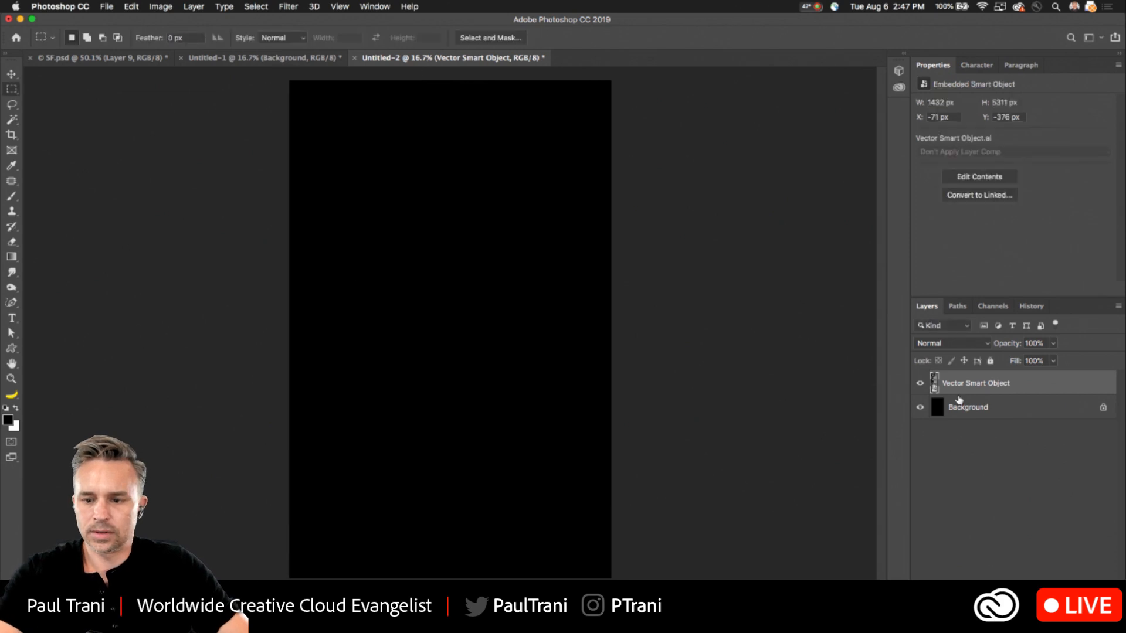
# - Invert the Background layer to white and move the skyline down until it starts at the page's top edge
pyautogui.click(972, 408)
pyautogui.press('i')
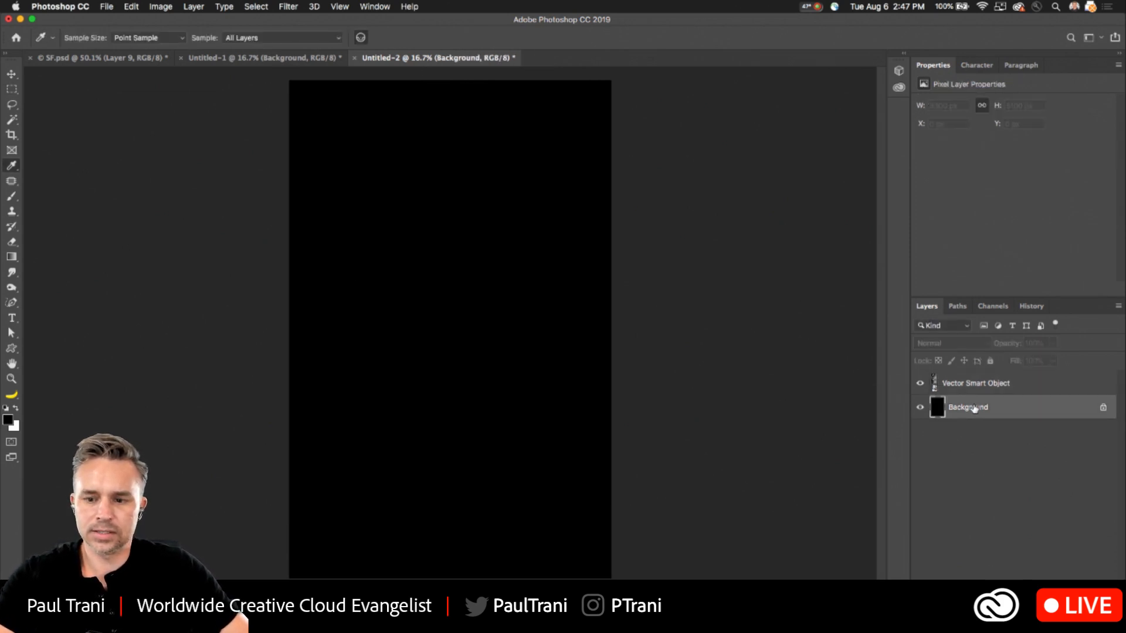
pyautogui.hotkey('ctrl', 'i')
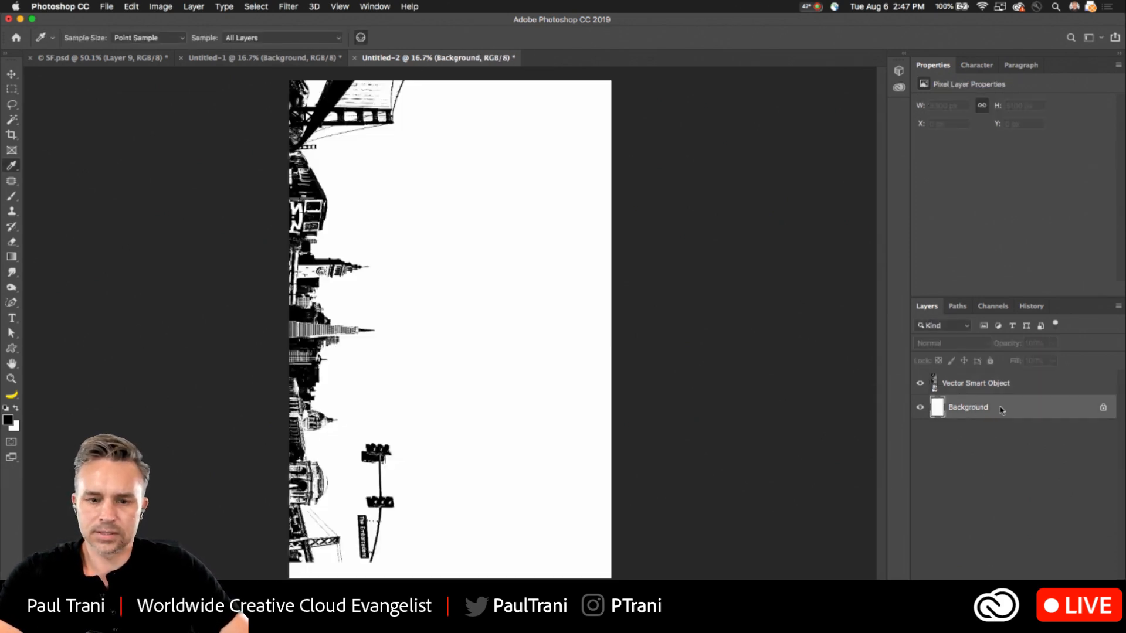
pyautogui.click(12, 76)
pyautogui.click(982, 387)
pyautogui.moveTo(297, 269)
pyautogui.mouseDown()
pyautogui.moveTo(351, 312)
pyautogui.moveTo(300, 267)
pyautogui.moveTo(287, 281)
pyautogui.mouseUp()
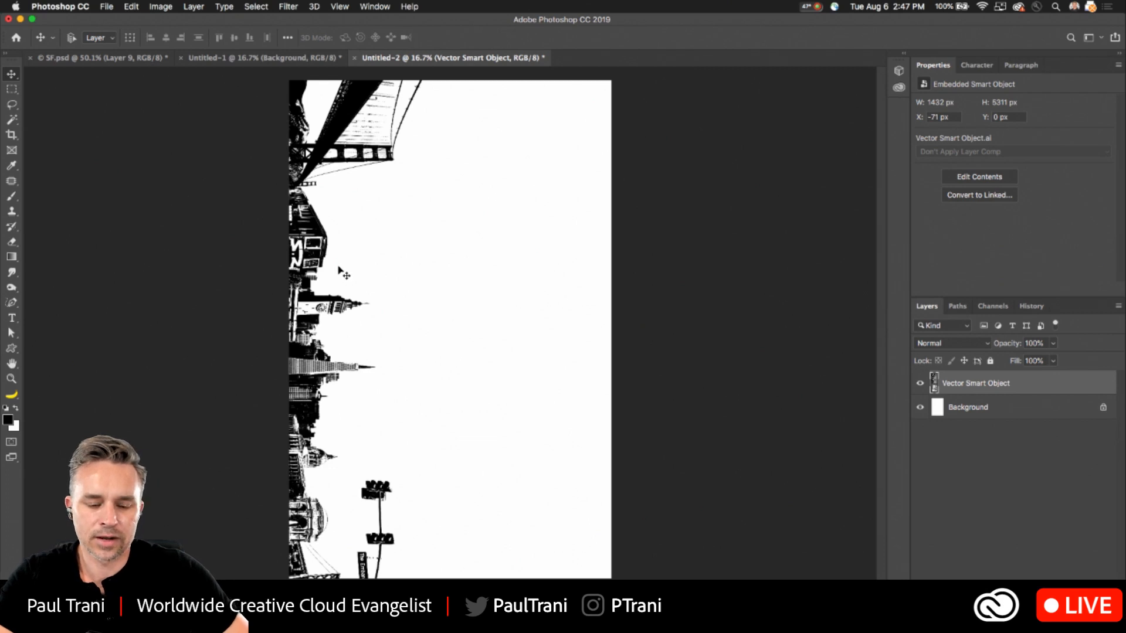
# - Zoom in on the skyline and tile all open document windows so they are visible together
pyautogui.scroll(1, 341, 274)
pyautogui.scroll(6, 341, 274)
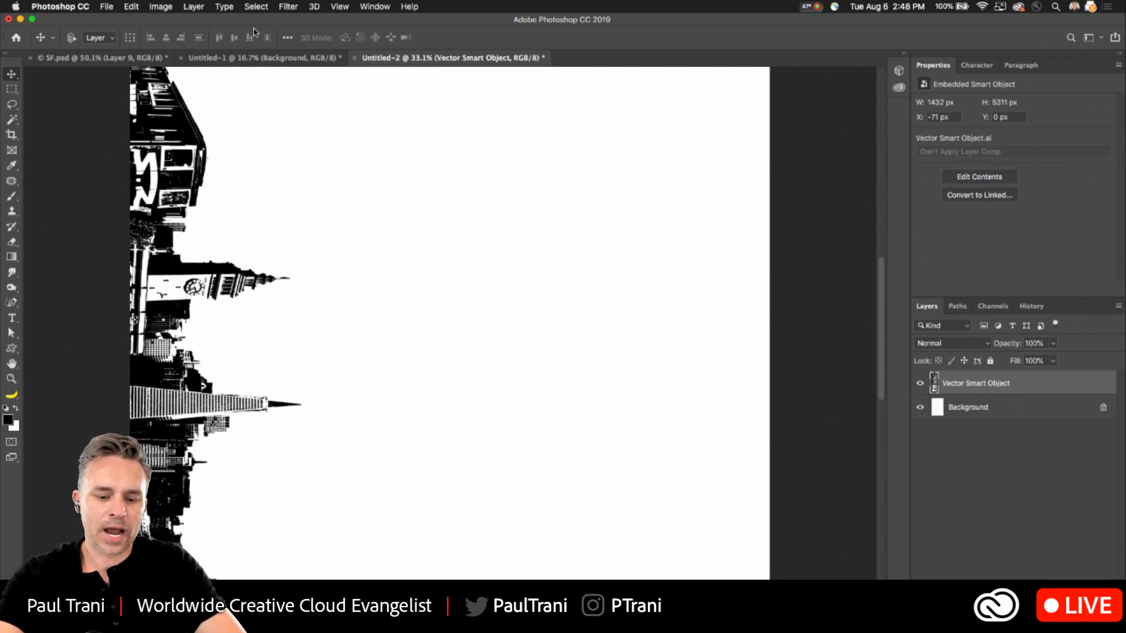
pyautogui.click(375, 7)
pyautogui.moveTo(382, 37)
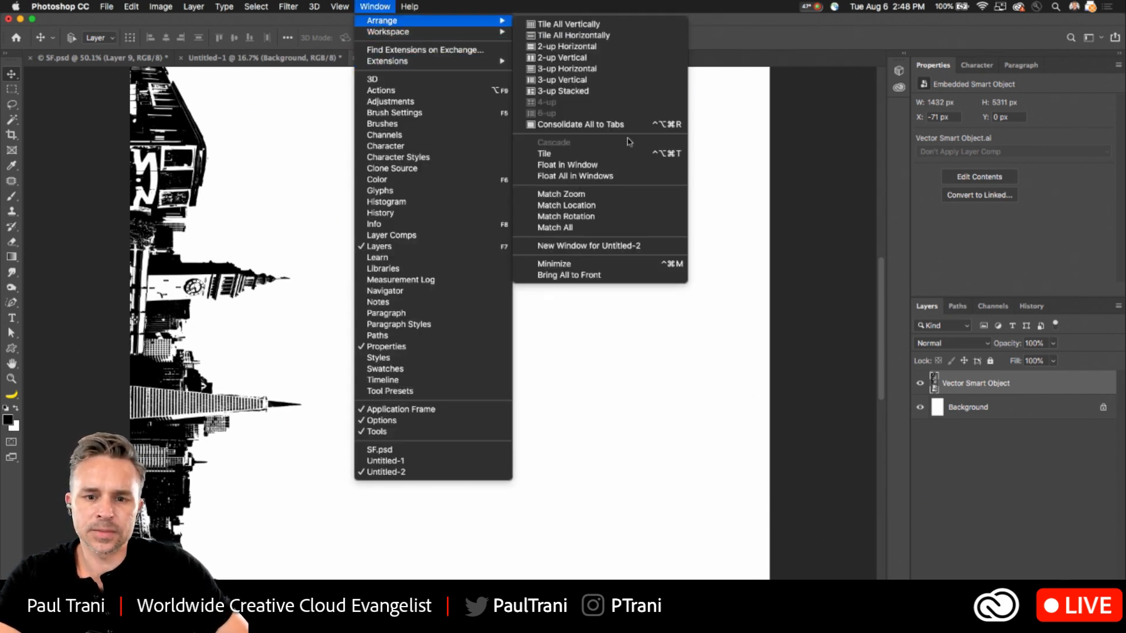
pyautogui.click(614, 154)
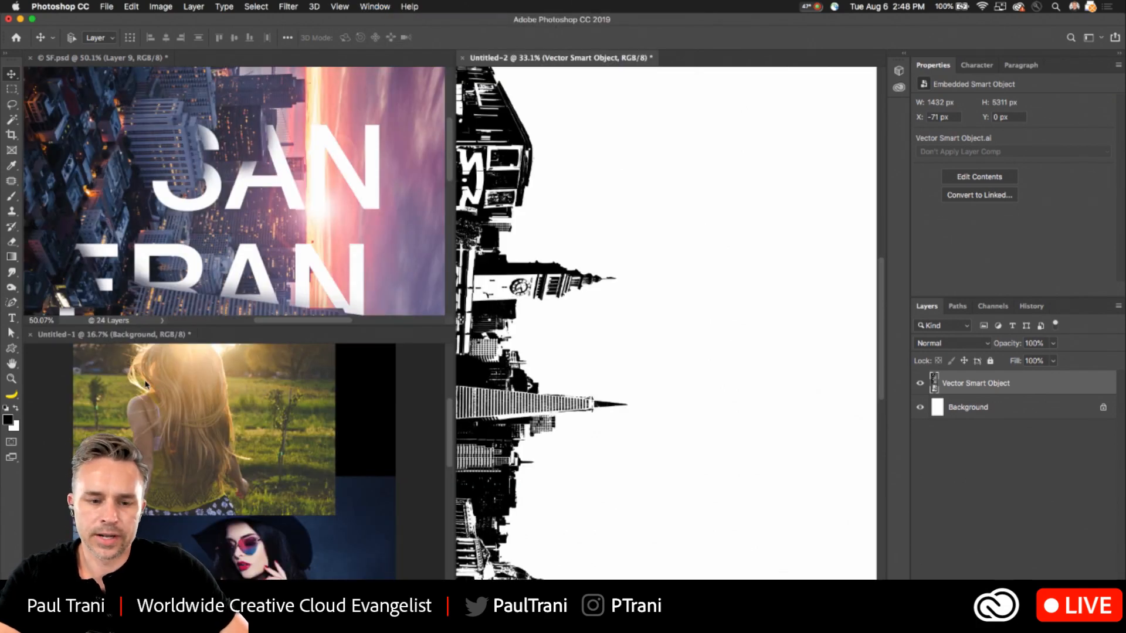
# - Copy the FILM FESTIVAL, SF and SAN FRANCISCO text layers from Untitled-1 into the Untitled-2 poster
pyautogui.click(188, 482)
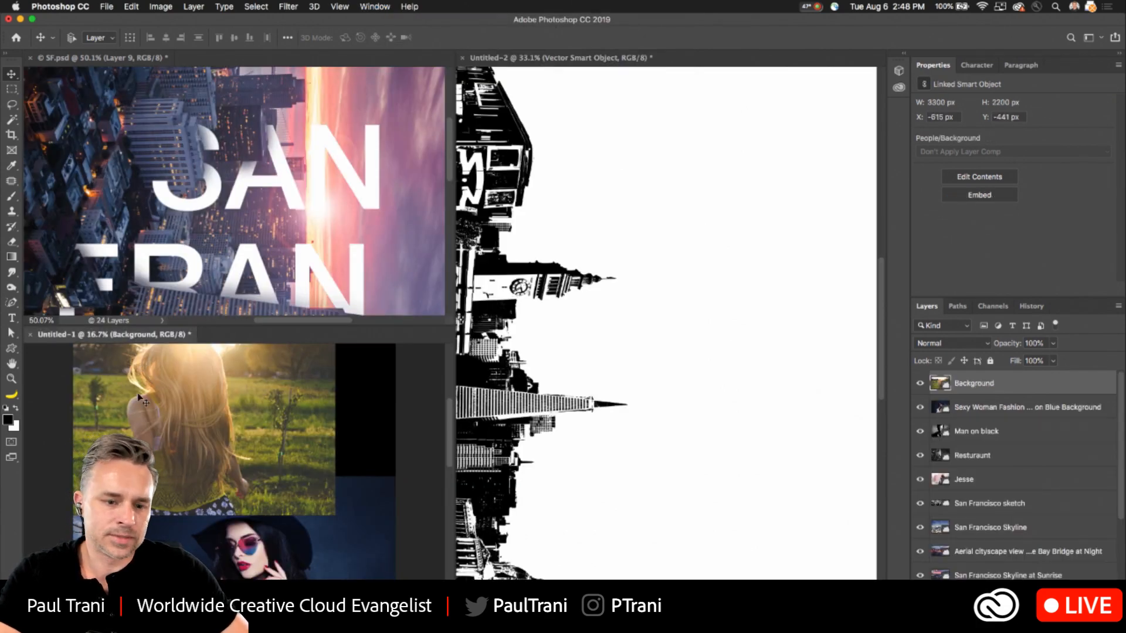
pyautogui.press('m')
pyautogui.scroll(-4, 975, 503)
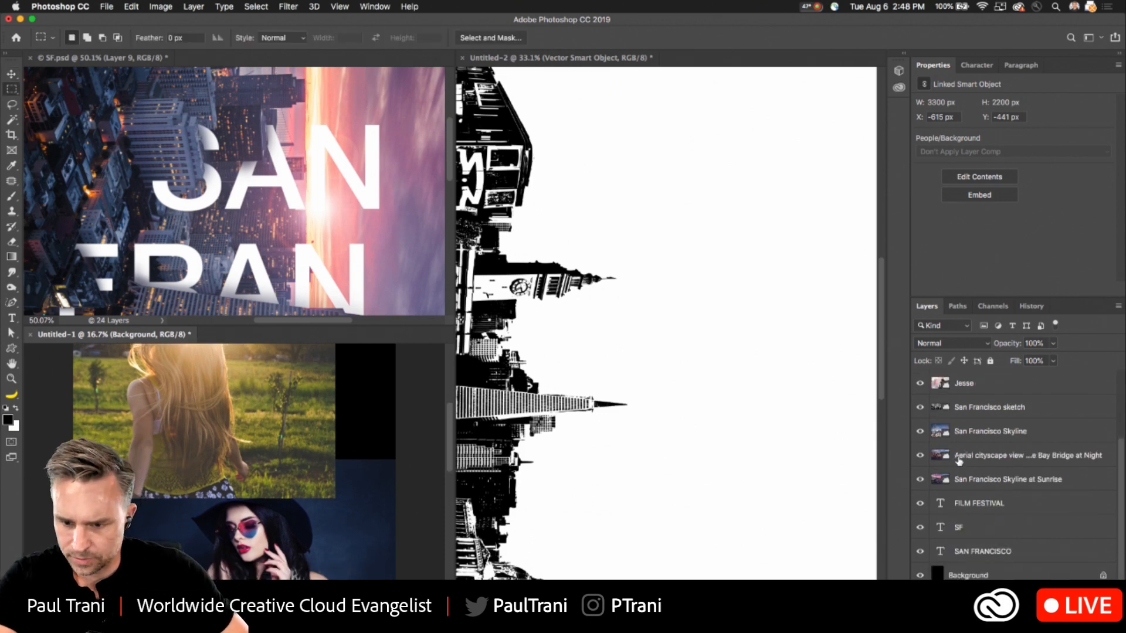
pyautogui.click(976, 503)
pyautogui.keyDown('shift'); pyautogui.click(982, 551); pyautogui.keyUp('shift')
pyautogui.moveTo(982, 551); pyautogui.dragTo(716, 365)
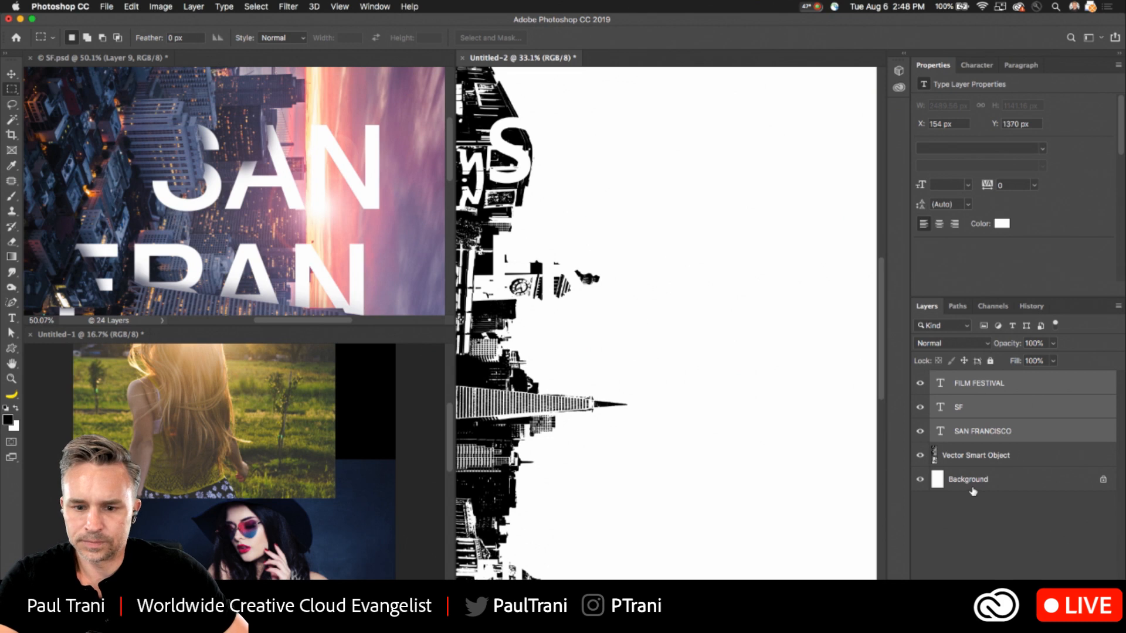
# - Darken the white Background layer to mid gray using Hue/Saturation with Lightness at about -46
pyautogui.press('v')
pyautogui.click(1003, 482)
pyautogui.press('super+u')
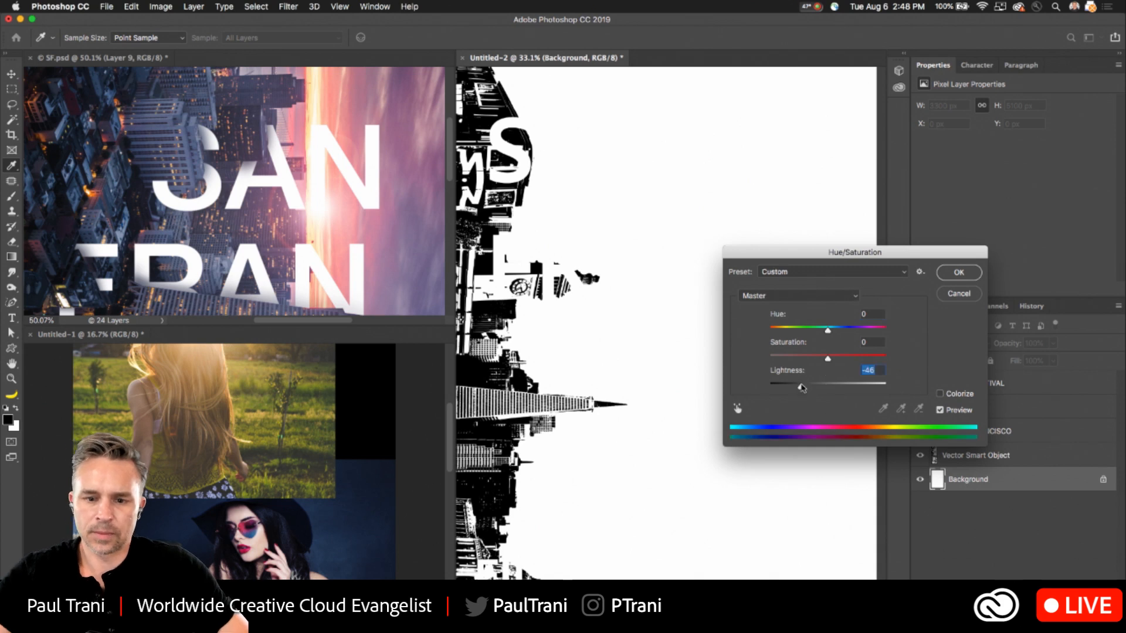
pyautogui.click(801, 385)
pyautogui.press('Return')
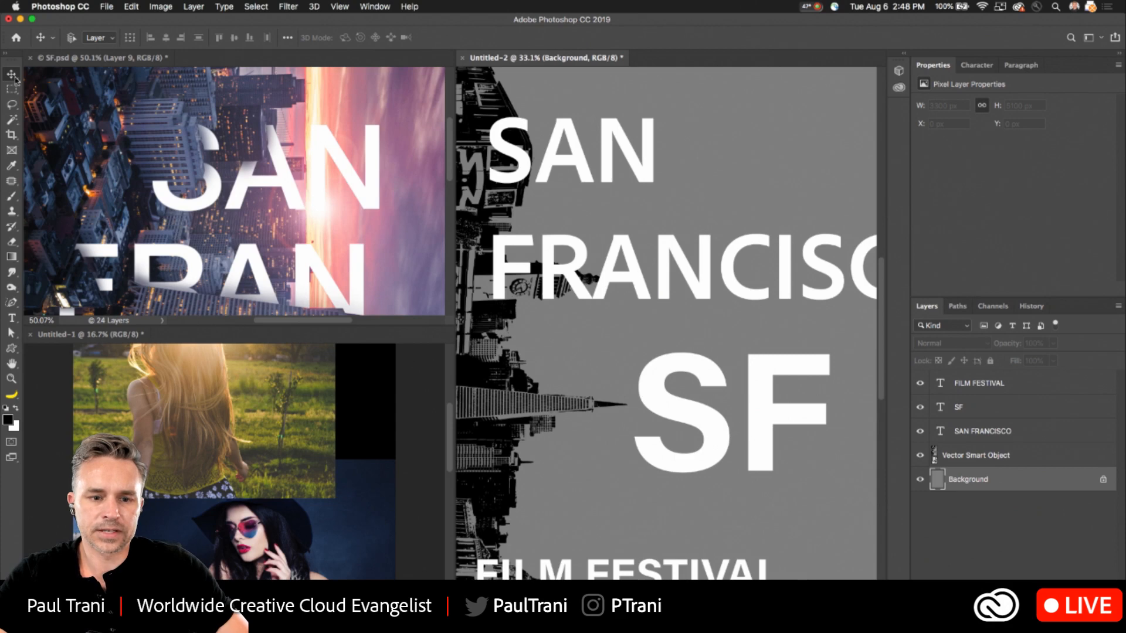
# - Make Untitled-1 the active document, consolidate all documents into tabs, and tile them again
pyautogui.hotkey('ctrl', 'Tab')
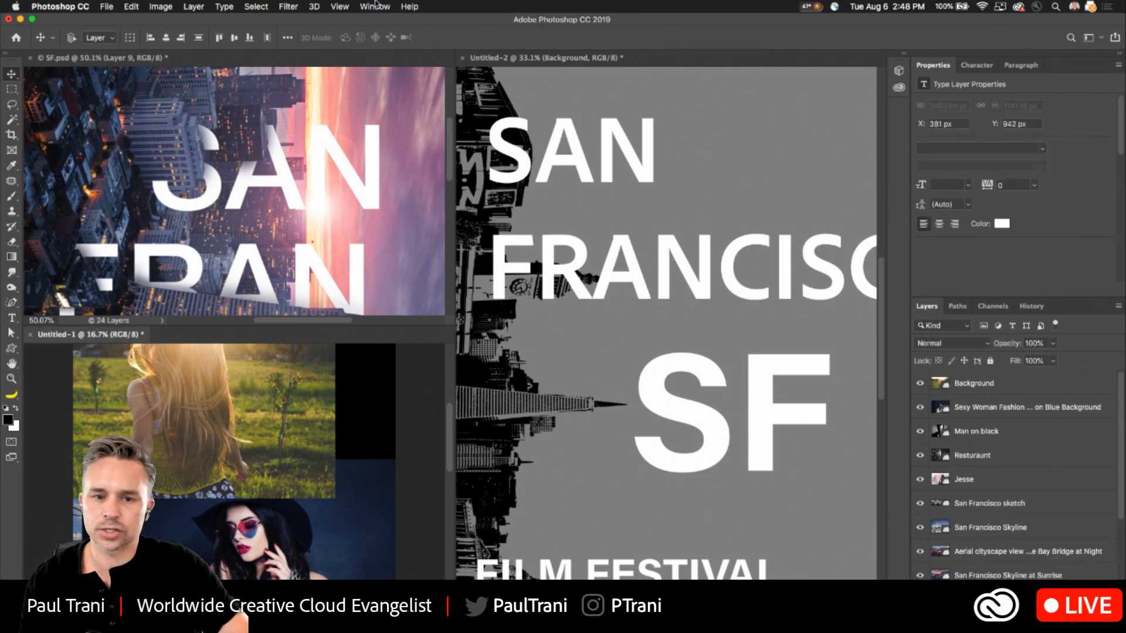
pyautogui.hotkey('ctrl', 'Tab')
pyautogui.hotkey('ctrl', 'Tab')
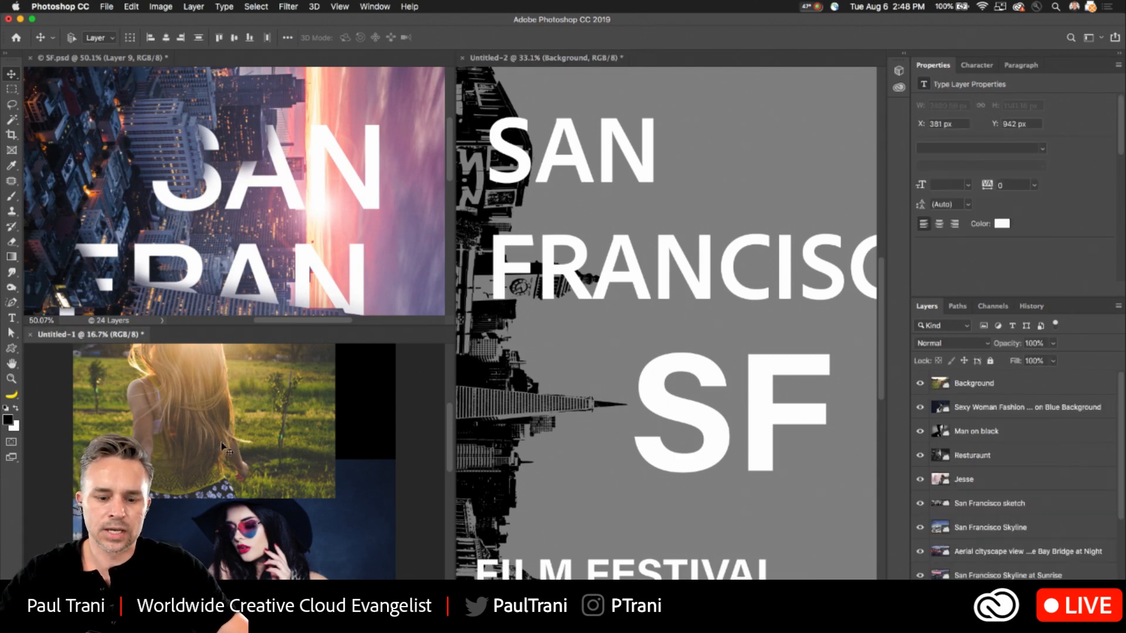
pyautogui.press('super+alt+t')
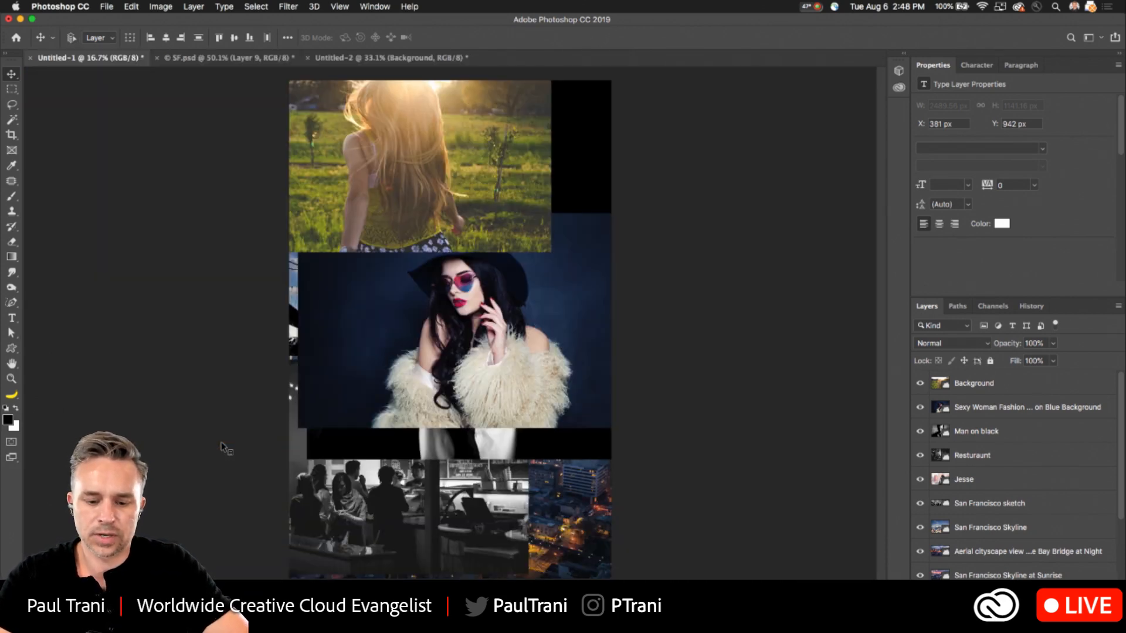
pyautogui.press('ctrl+super+t')
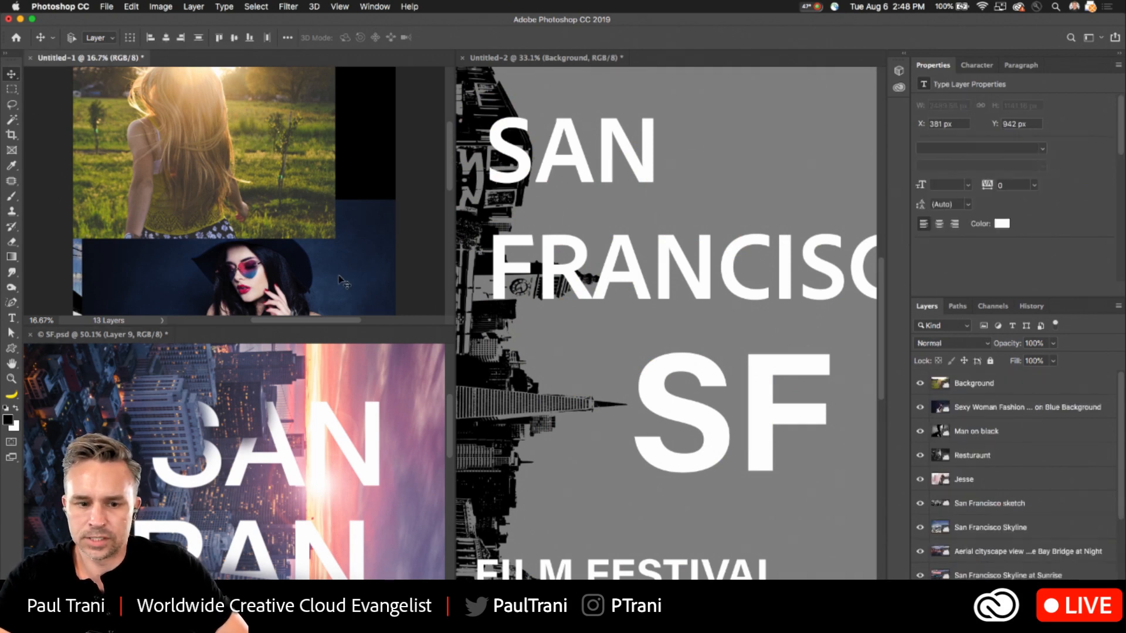
# - Copy the San Francisco Skyline at Sunrise and Bay Bridge at Night photos from Untitled-1 into Untitled-2, directly above its Background layer
pyautogui.scroll(-3, 966, 446)
pyautogui.moveTo(974, 472); pyautogui.dragTo(674, 359)
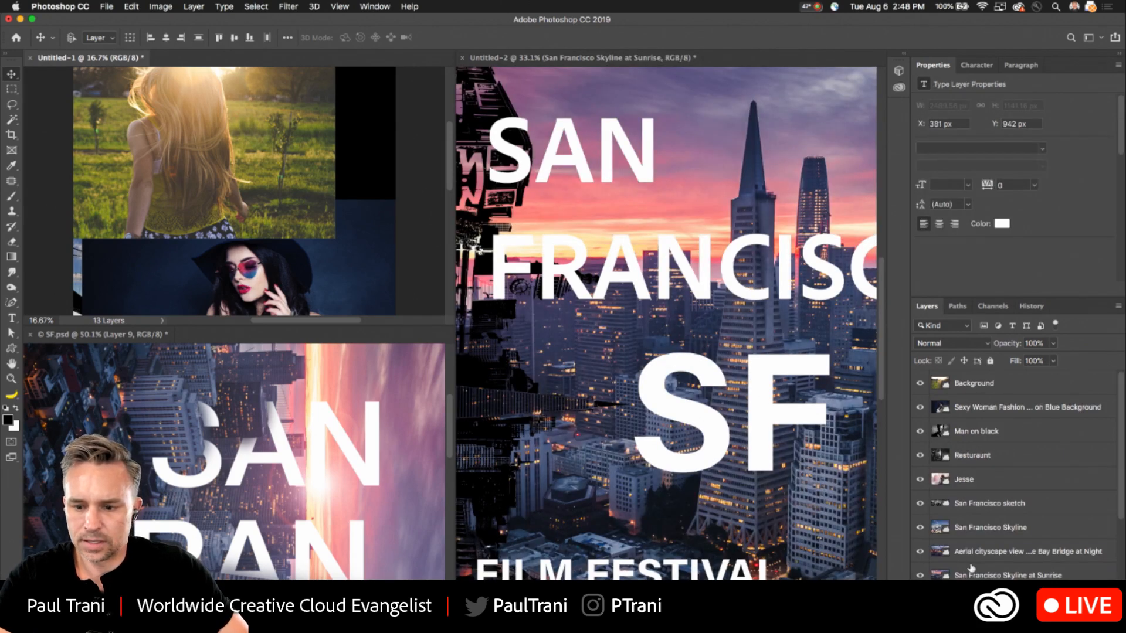
pyautogui.moveTo(975, 551); pyautogui.dragTo(668, 363)
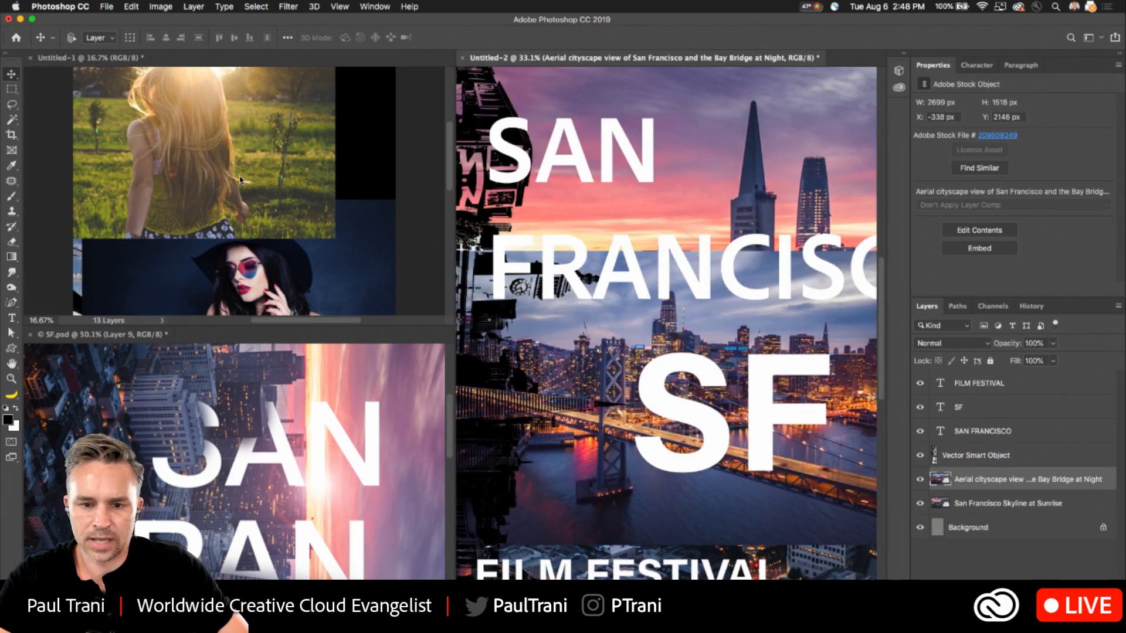
# - Copy the San Francisco Skyline photo from Untitled-1 into Untitled-2, and re-tile the documents with SF.psd active
pyautogui.moveTo(970, 531); pyautogui.dragTo(654, 355)
pyautogui.click(252, 434)
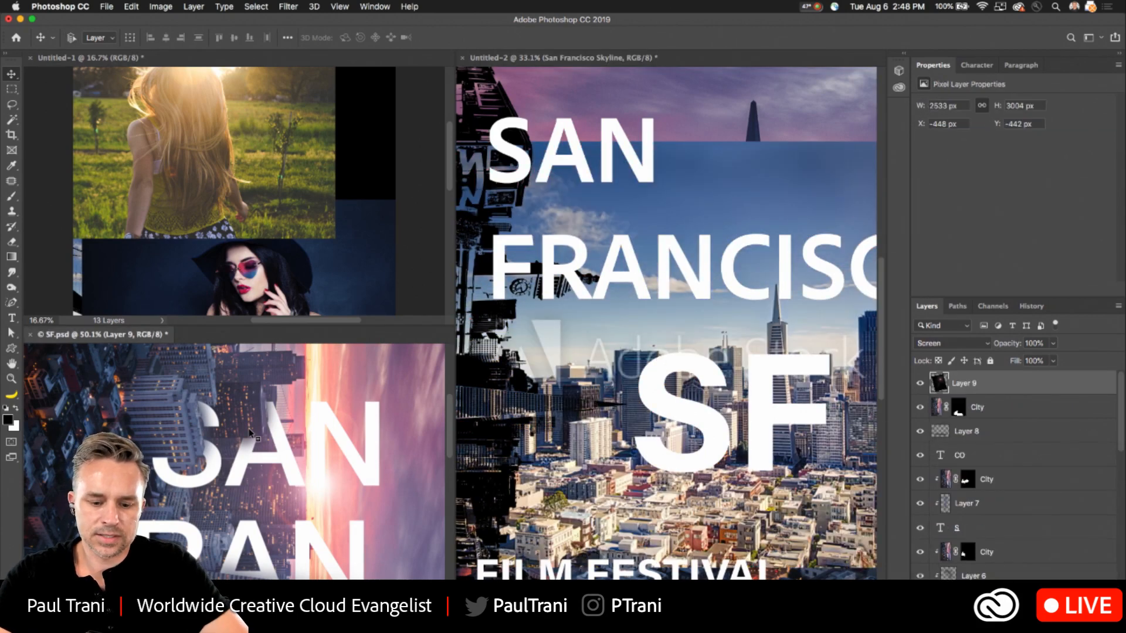
pyautogui.press('super+F1')
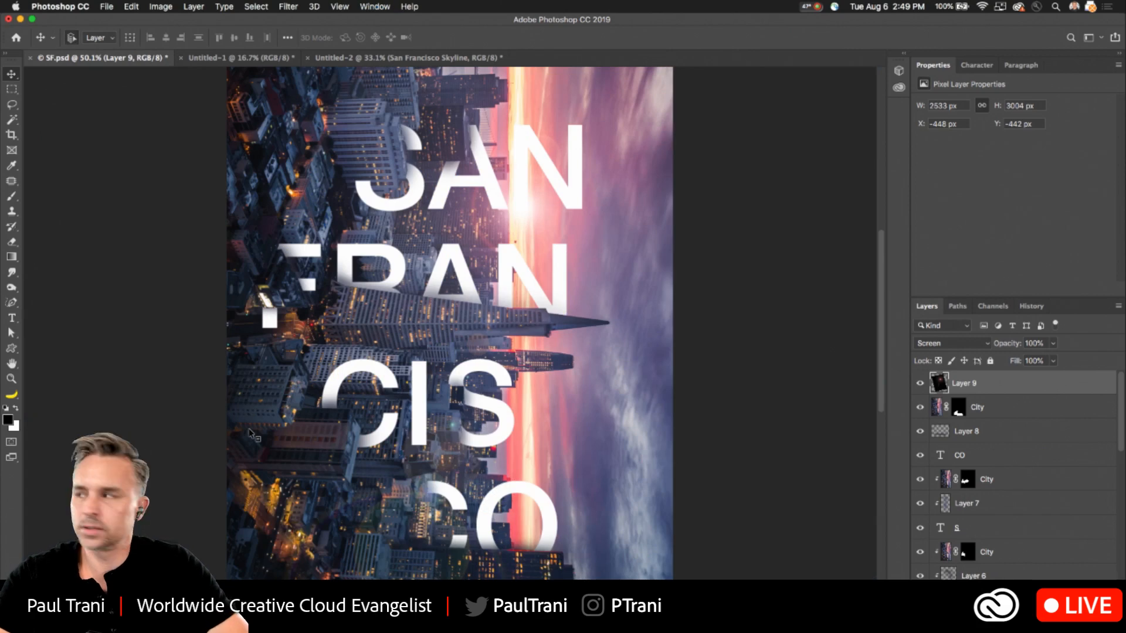
pyautogui.press('super+F2')
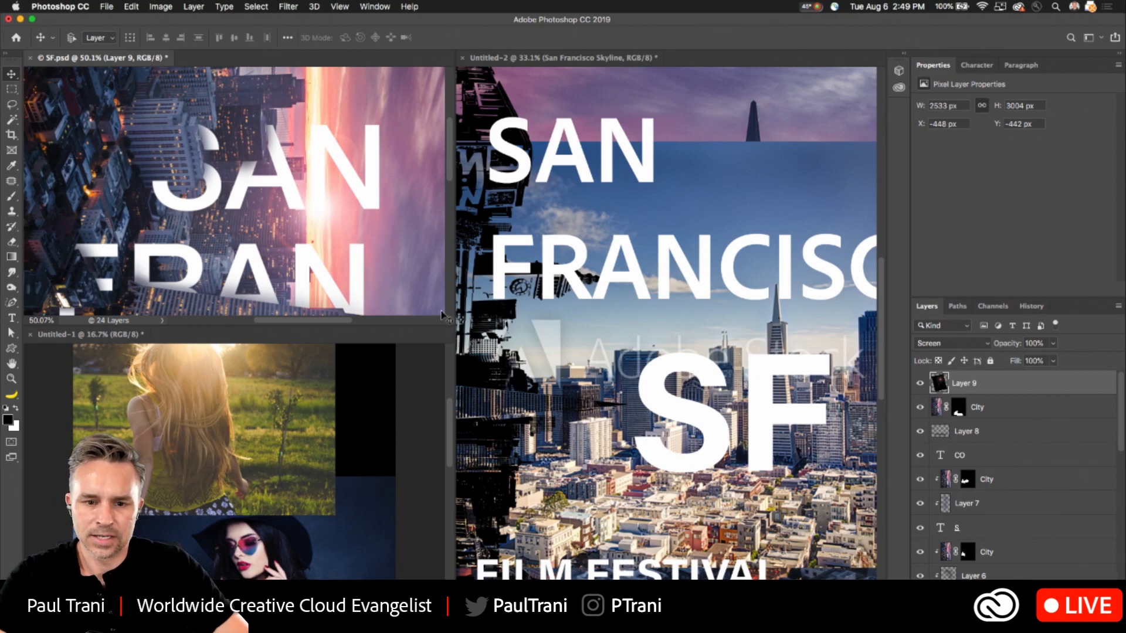
# - Copy the sunlit woman-in-field Background photo, Man on black and Resturaunt layers from Untitled-1 into Untitled-2, below the Vector Smart Object
pyautogui.moveTo(207, 468); pyautogui.dragTo(730, 412)
pyautogui.click(226, 476)
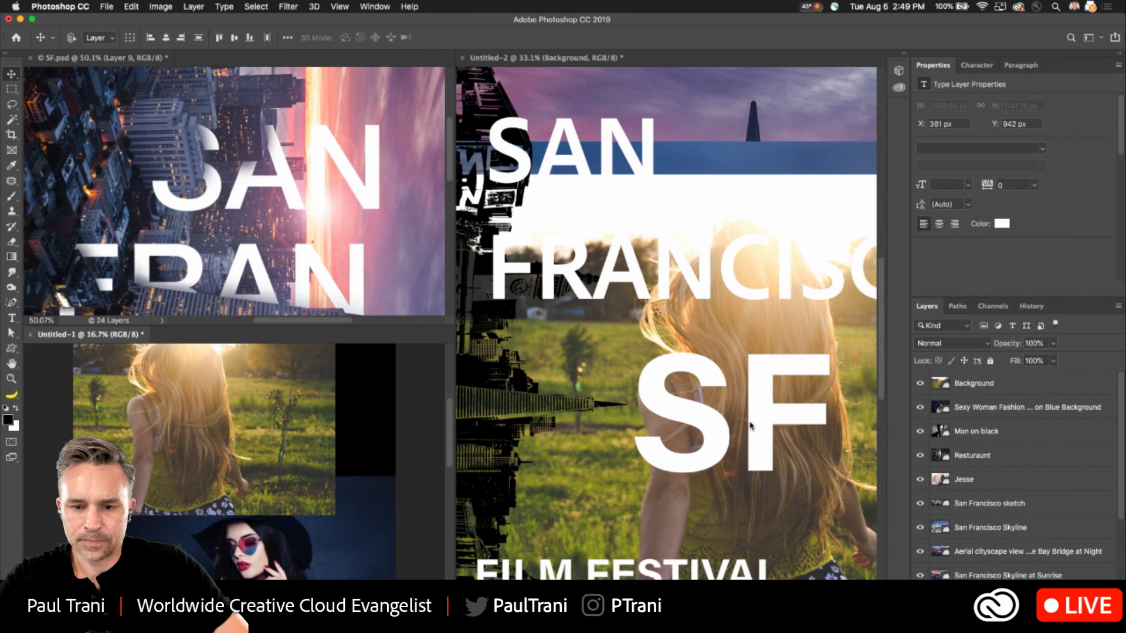
pyautogui.click(276, 443)
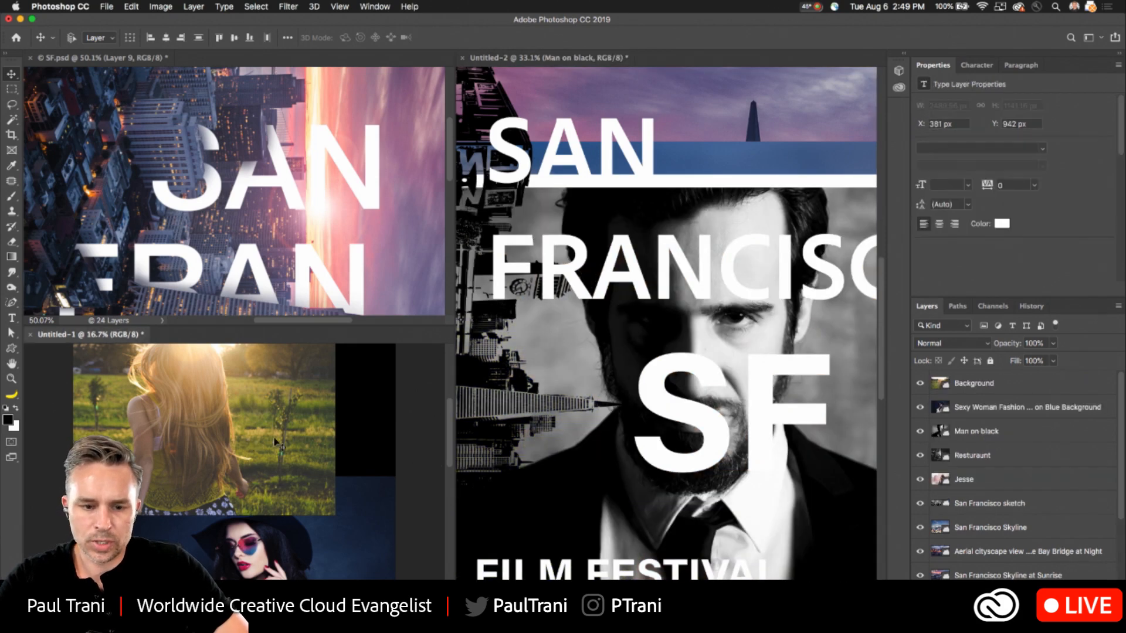
pyautogui.moveTo(986, 461); pyautogui.dragTo(630, 414)
pyautogui.click(282, 439)
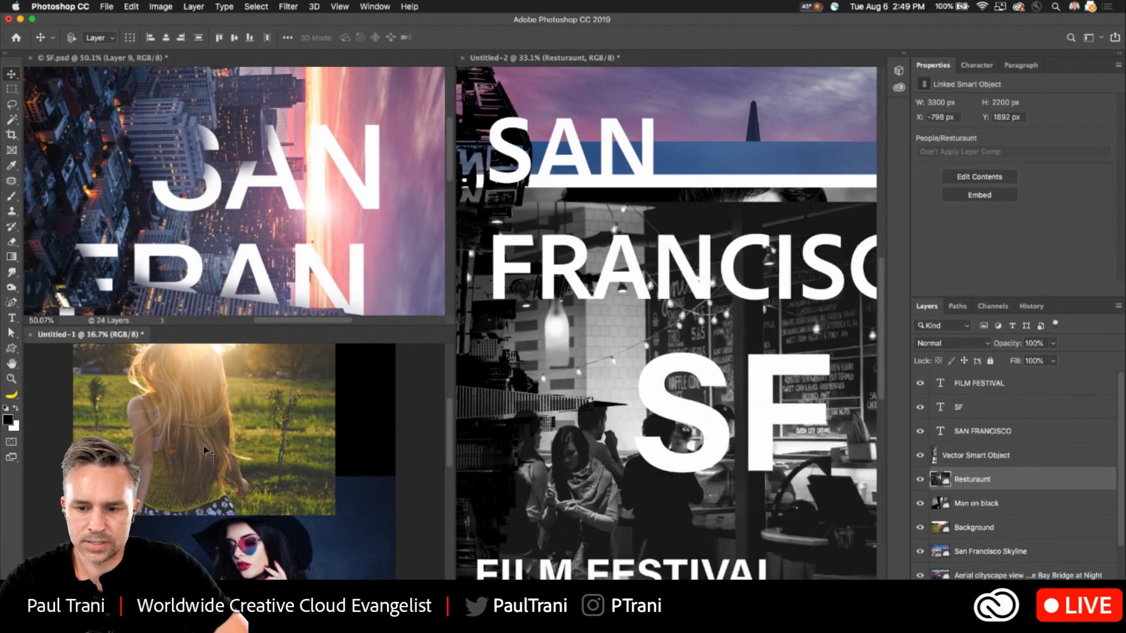
# - Copy the photo of the man in glasses and brown coat from Untitled-1 into Untitled-2, and try to copy the San Francisco sketch
pyautogui.moveTo(972, 490); pyautogui.dragTo(630, 405)
pyautogui.click(299, 434)
pyautogui.moveTo(992, 506); pyautogui.dragTo(832, 480)
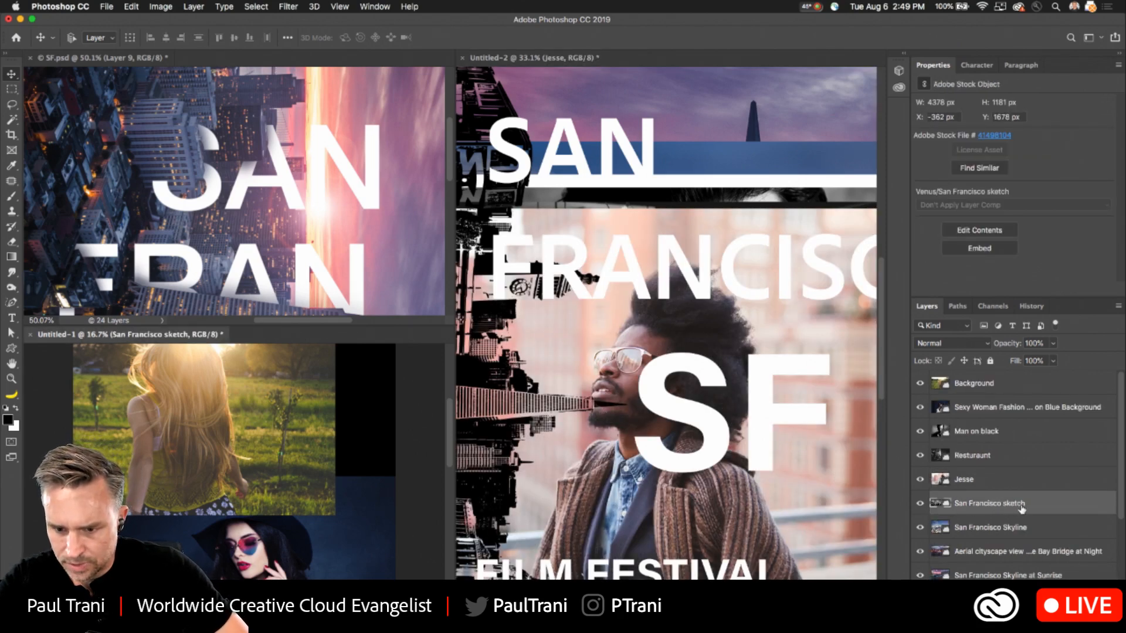
pyautogui.moveTo(831, 480); pyautogui.dragTo(555, 262)
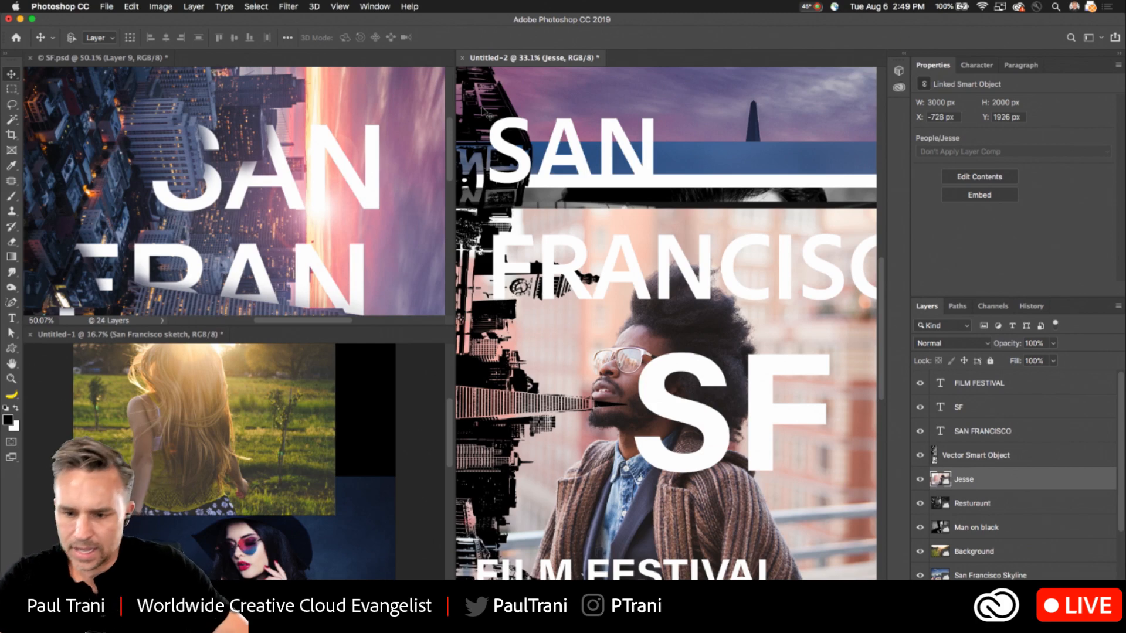
# - Copy the fashion model on blue background photo from Untitled-1 into Untitled-2 and move it to about X -512 px, Y 1263 px
pyautogui.click(168, 384)
pyautogui.click(340, 550)
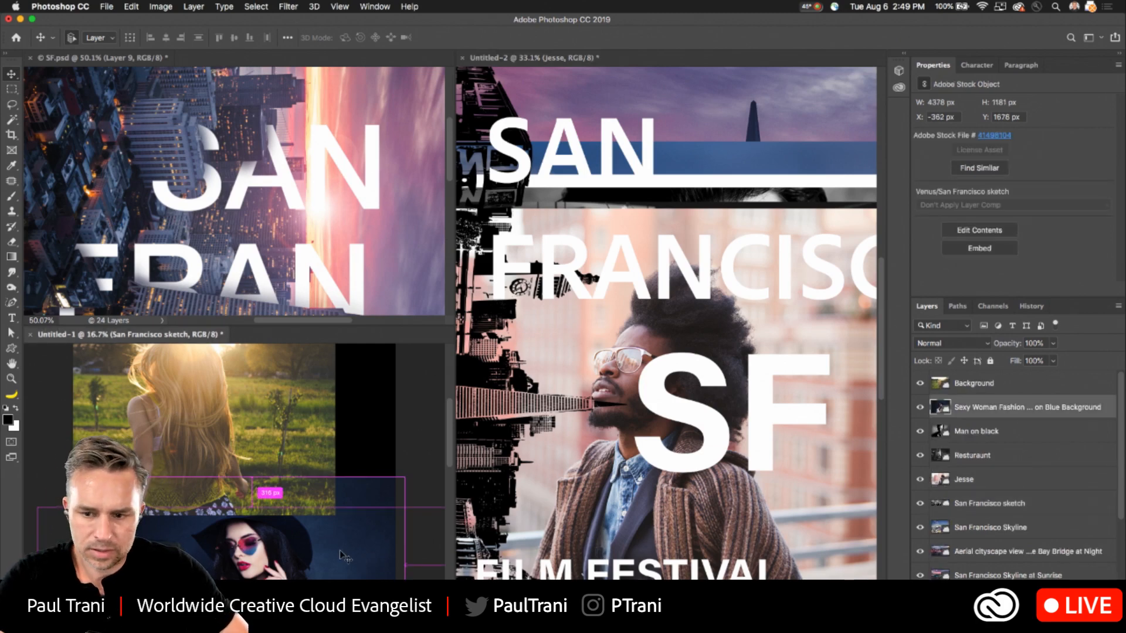
pyautogui.moveTo(991, 415); pyautogui.dragTo(554, 384)
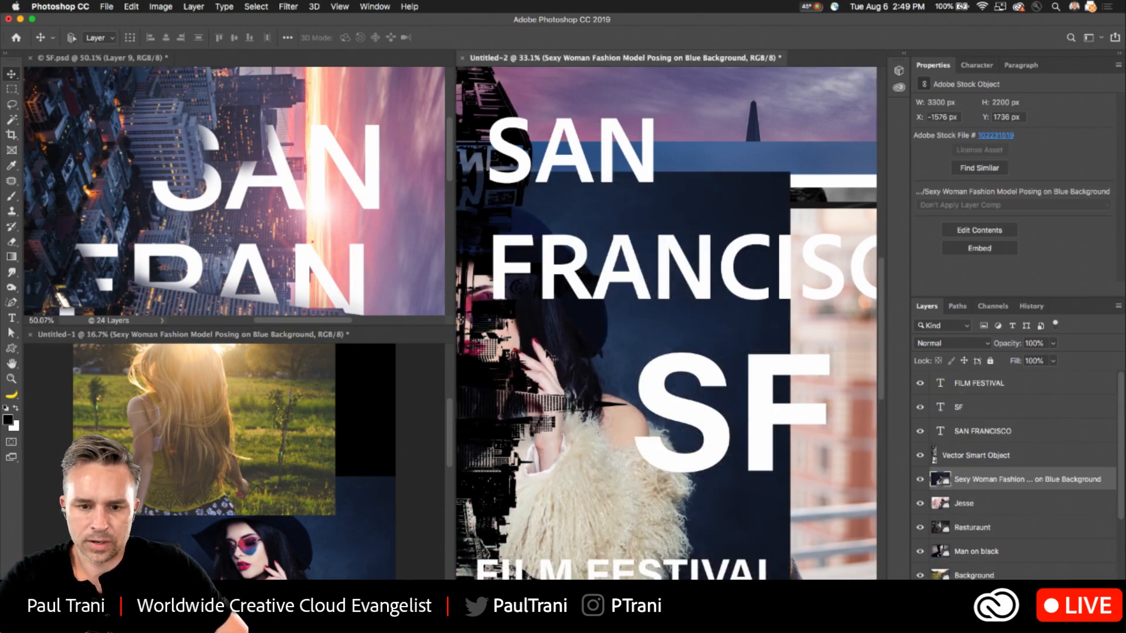
pyautogui.moveTo(673, 318); pyautogui.dragTo(732, 278)
pyautogui.click(271, 460)
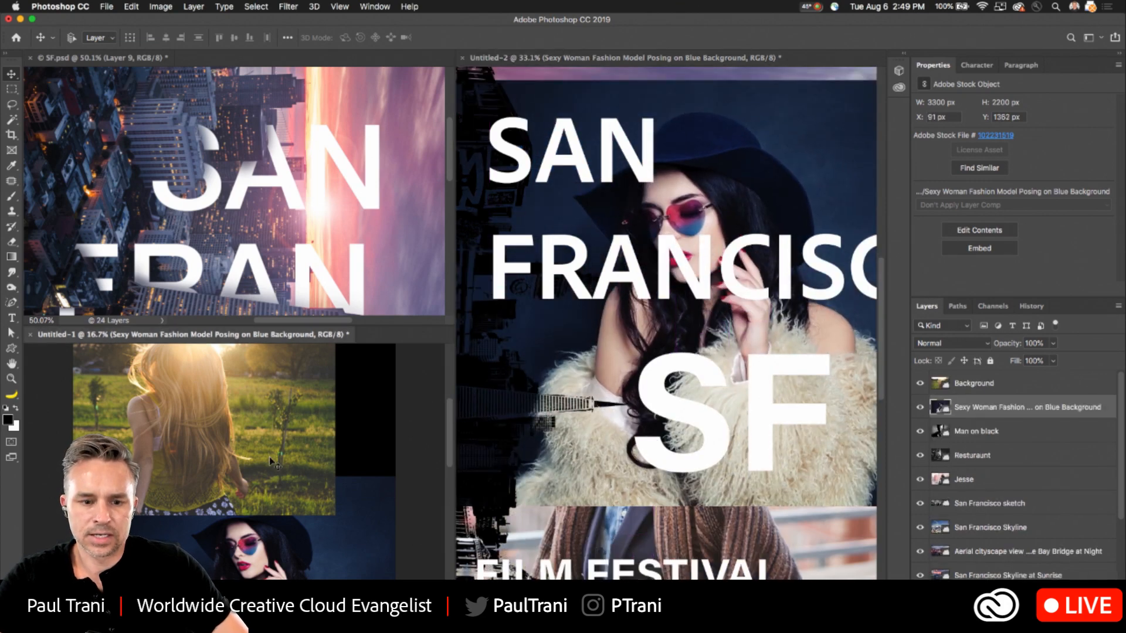
pyautogui.click(579, 189)
# - Consolidate all documents into tabs, and rearrange the workspace to show the full layer list alongside the People library
pyautogui.press('ctrl+super+1')
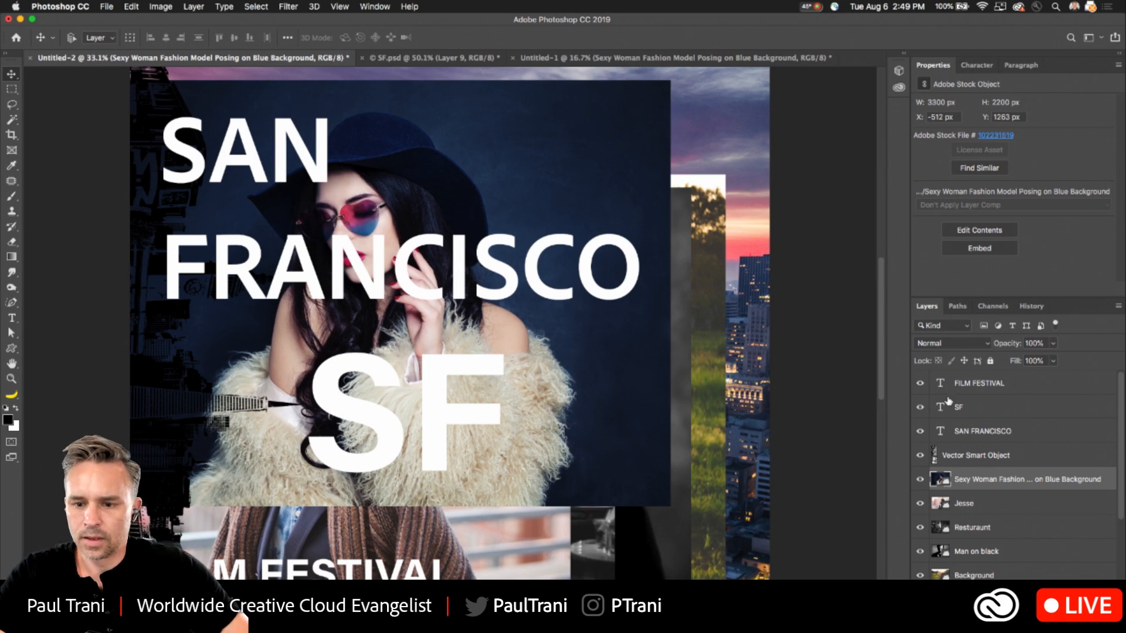
pyautogui.doubleClick(1058, 65)
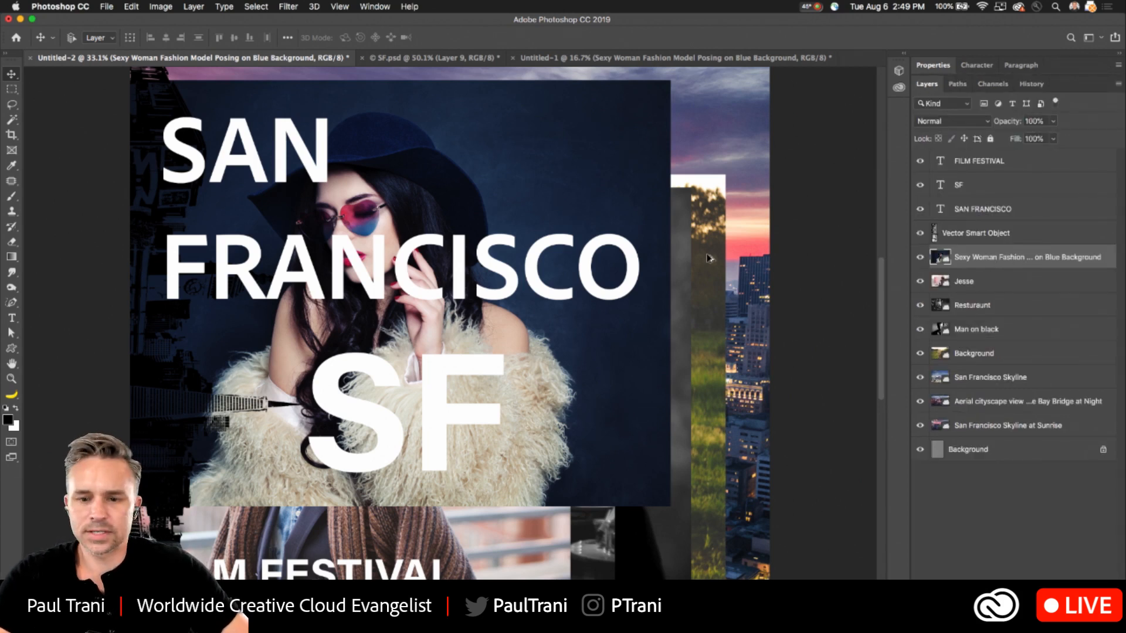
pyautogui.click(905, 58)
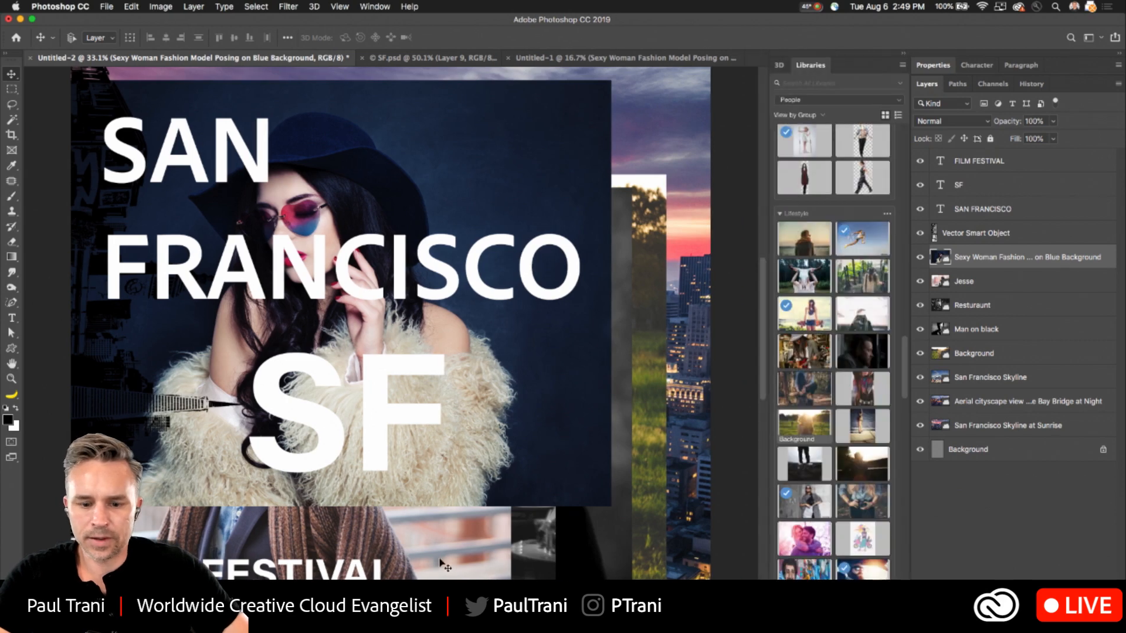
# - Switch to Chrome and open stock.adobe.com in place of the poster size search results
pyautogui.click(503, 610)
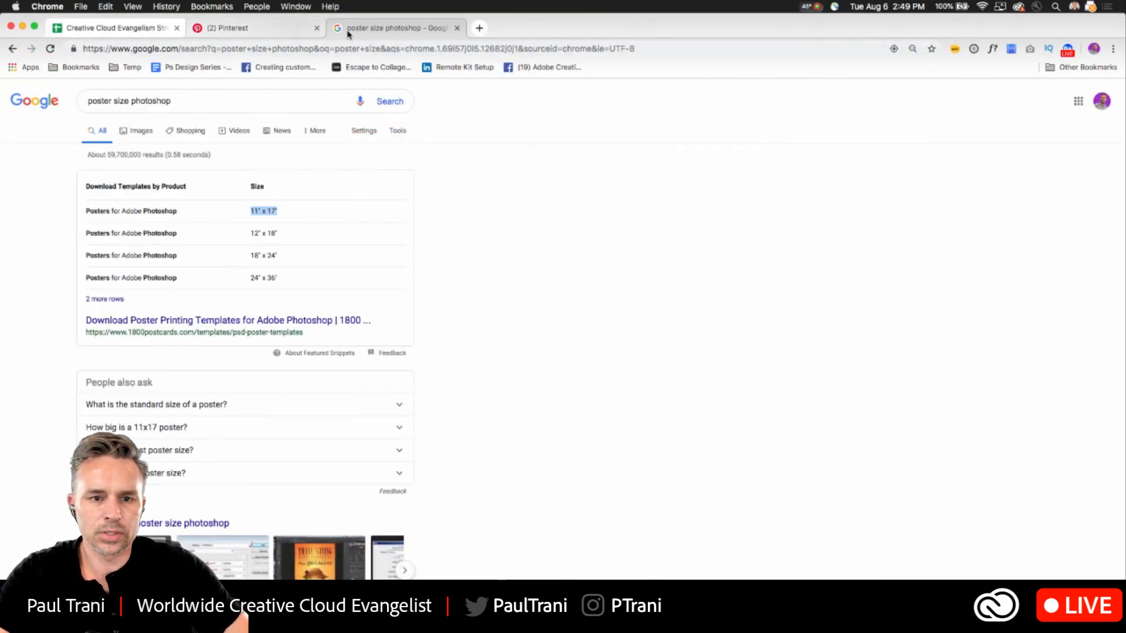
pyautogui.click(375, 50)
pyautogui.write('st')
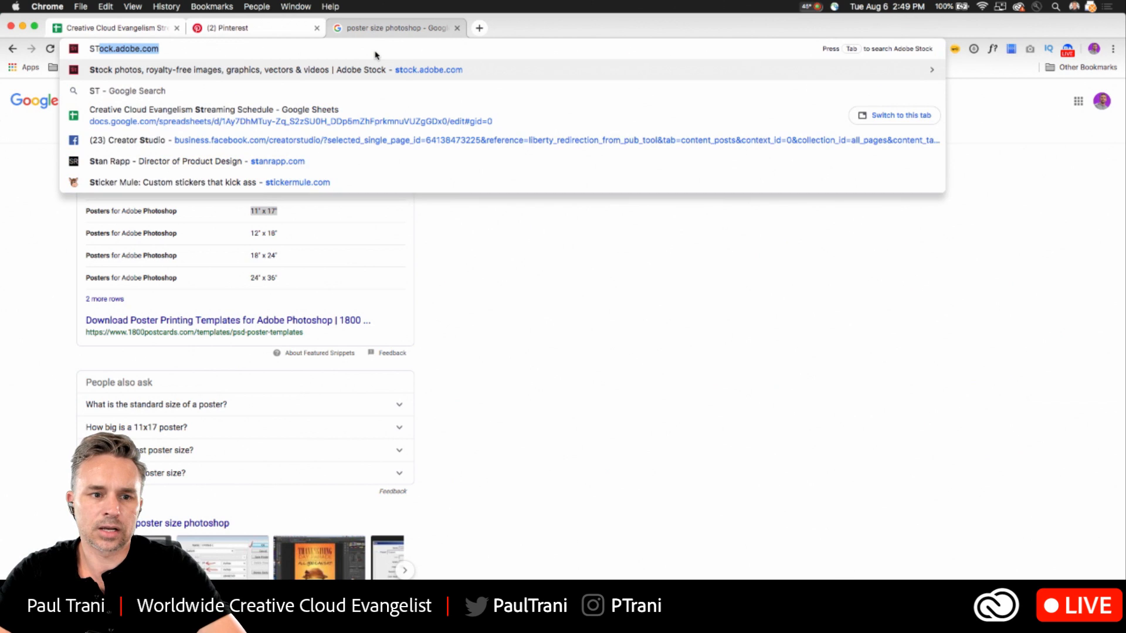
pyautogui.press('Return')
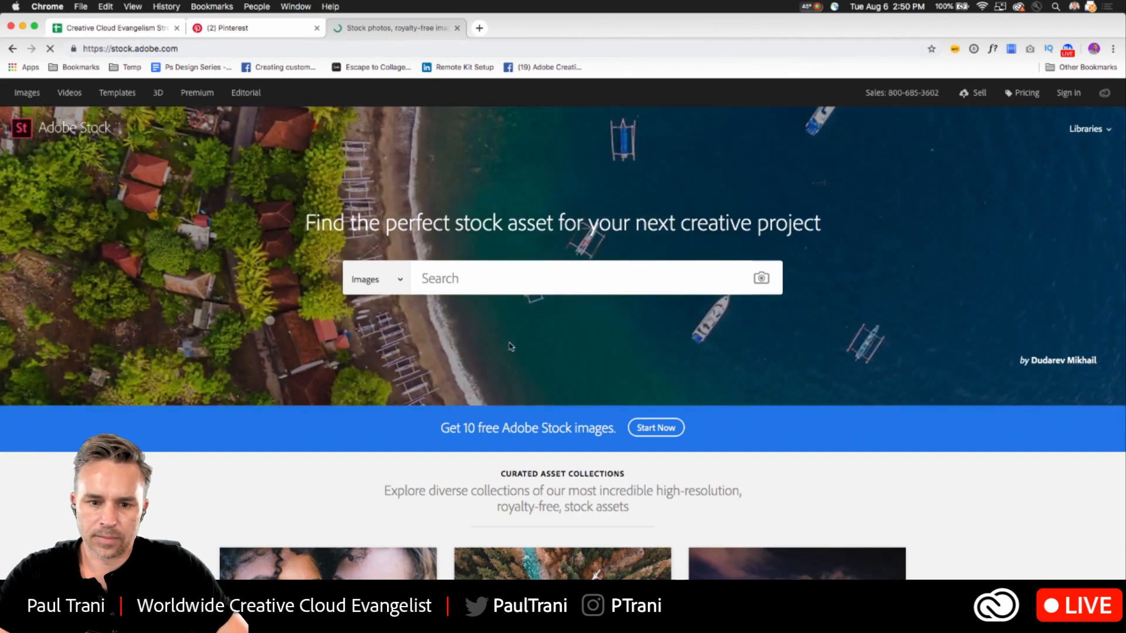
# - Search Adobe Stock images for SAN FRANCISCO and browse the results for usable city photos
pyautogui.click(474, 280)
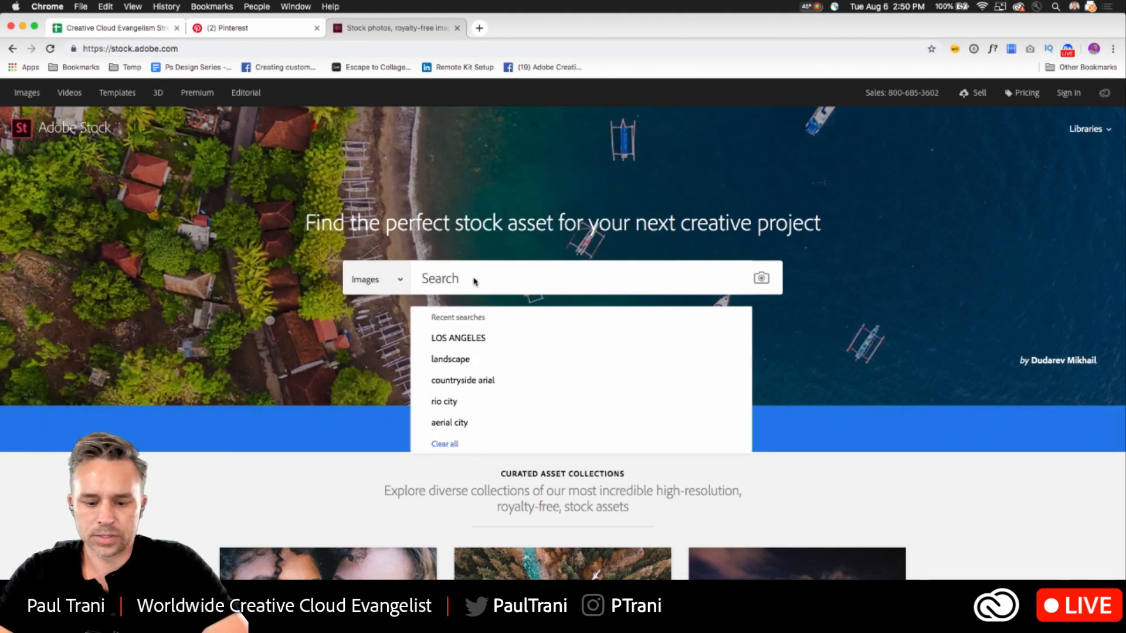
pyautogui.write('SAN FRANCISCO')
pyautogui.press('Return')
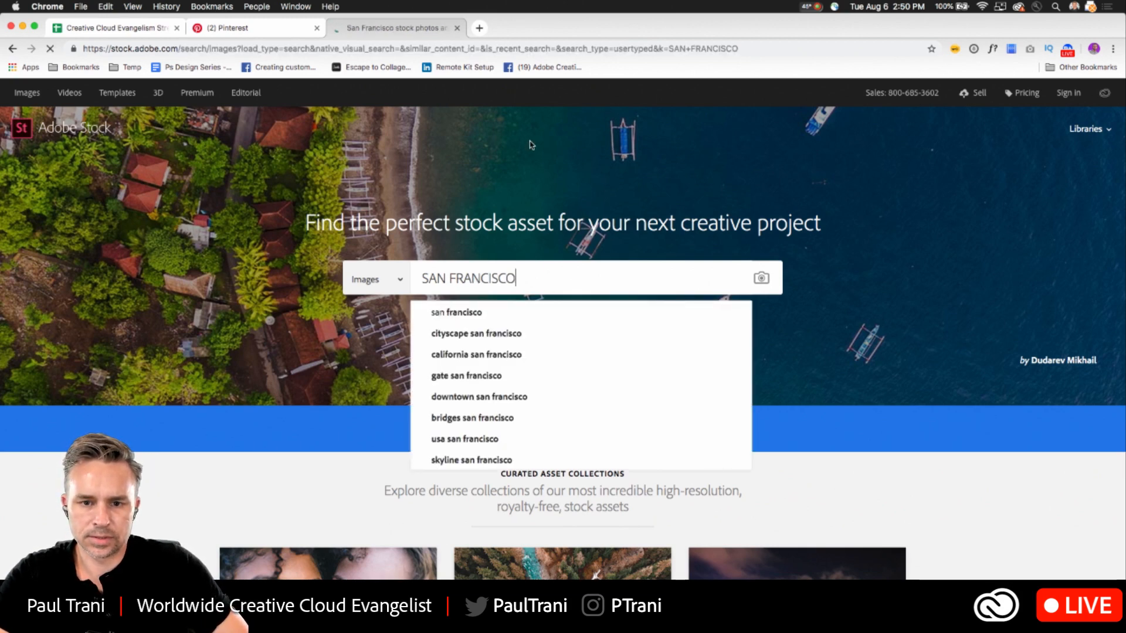
pyautogui.scroll(-15, 742, 212)
pyautogui.scroll(-10, 739, 216)
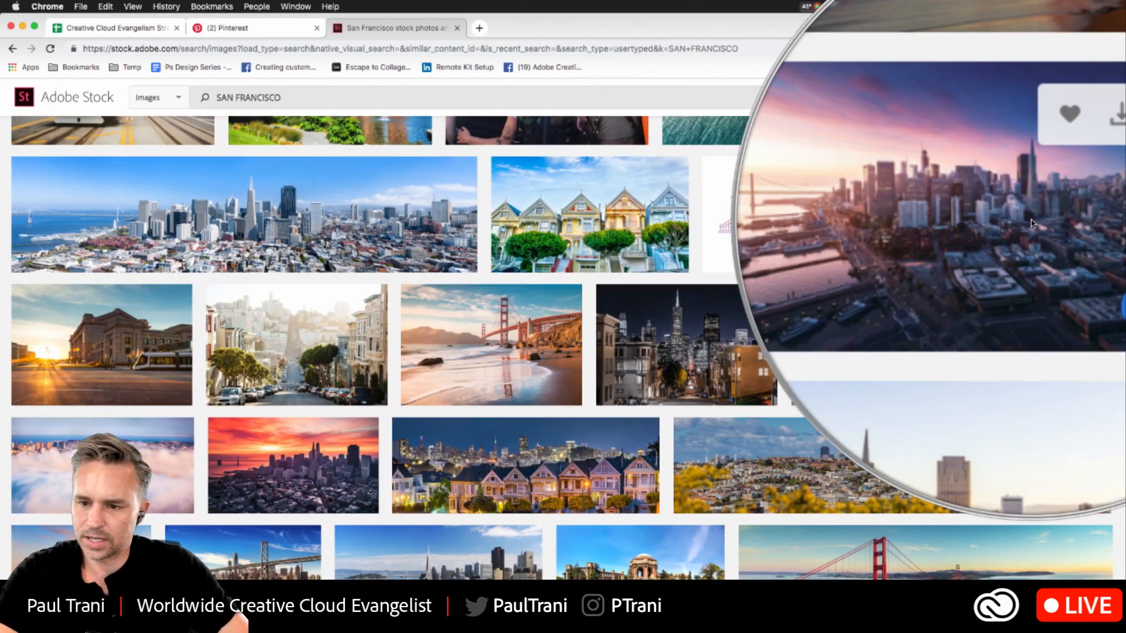
pyautogui.scroll(-4, 1033, 223)
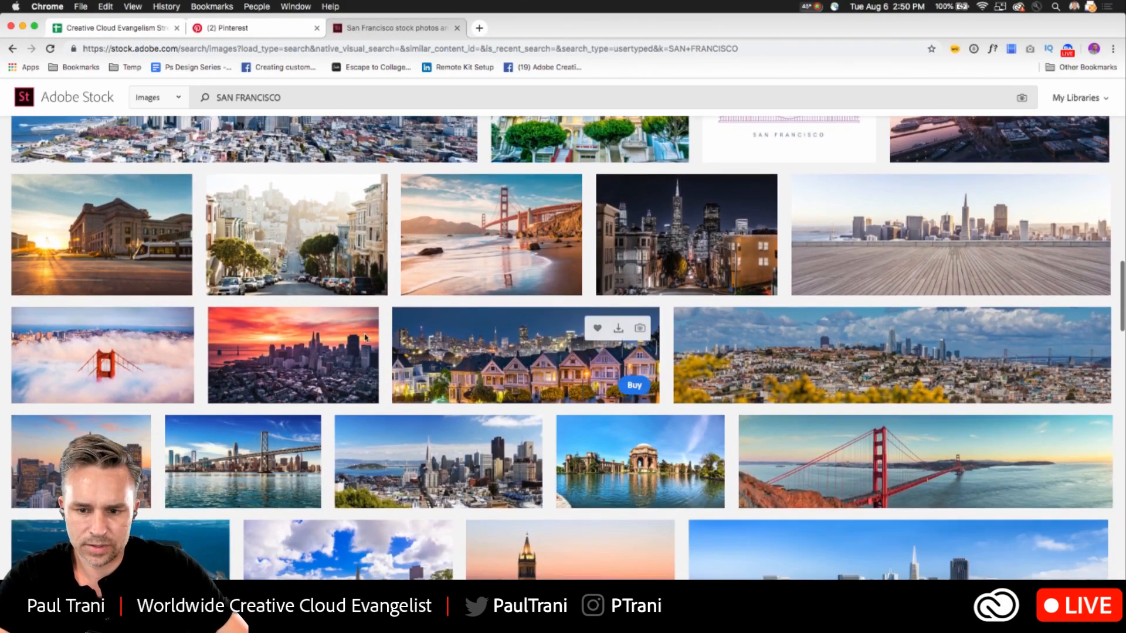
pyautogui.scroll(-1, 596, 392)
pyautogui.scroll(-5, 596, 392)
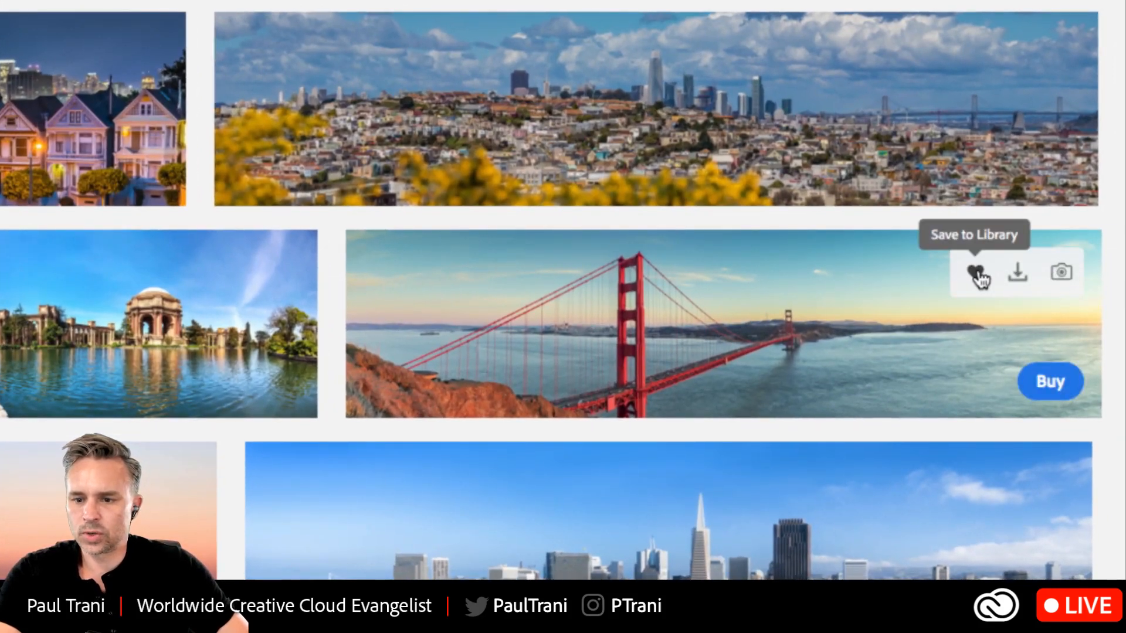
# - Try to save the panoramic Golden Gate Bridge photo to a library and log in to Adobe Stock
pyautogui.click(974, 275)
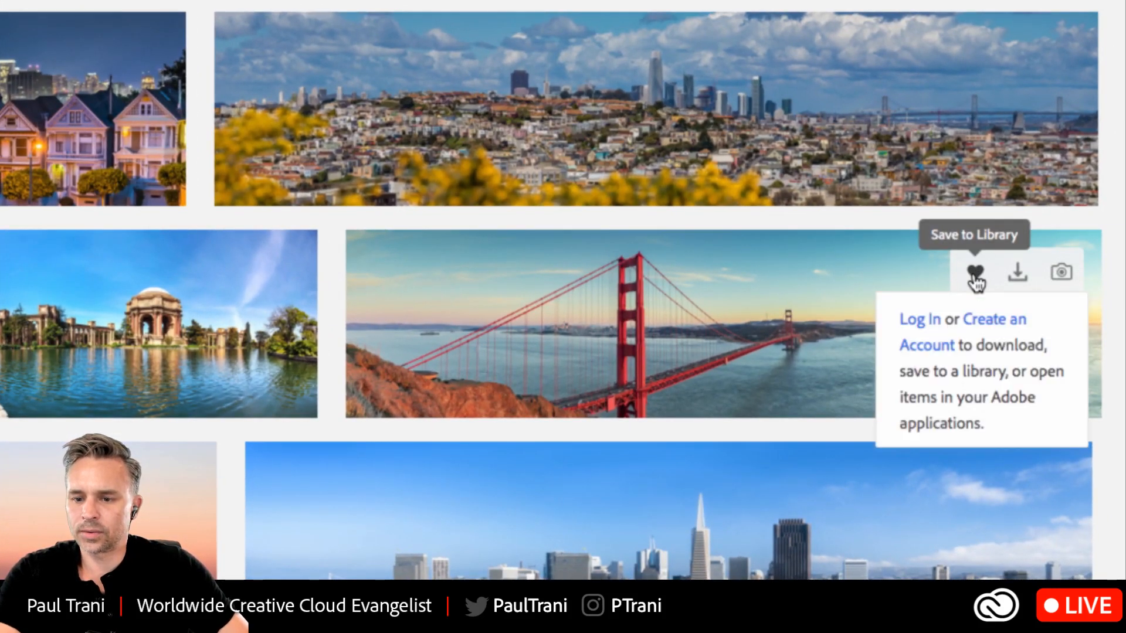
pyautogui.click(916, 324)
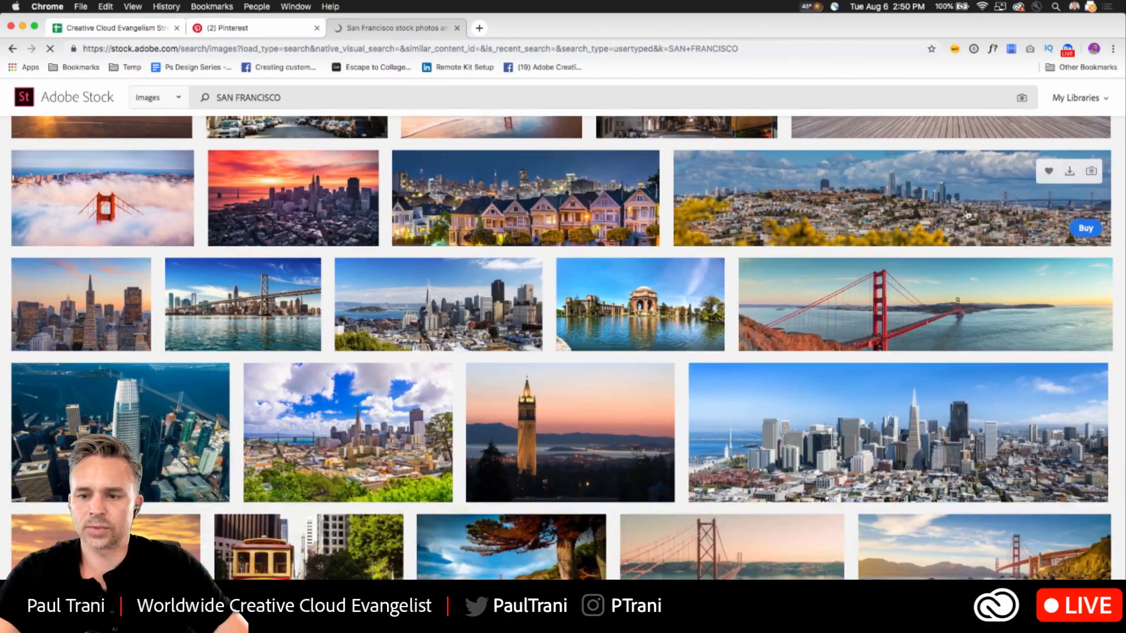
pyautogui.scroll(15, 719, 109)
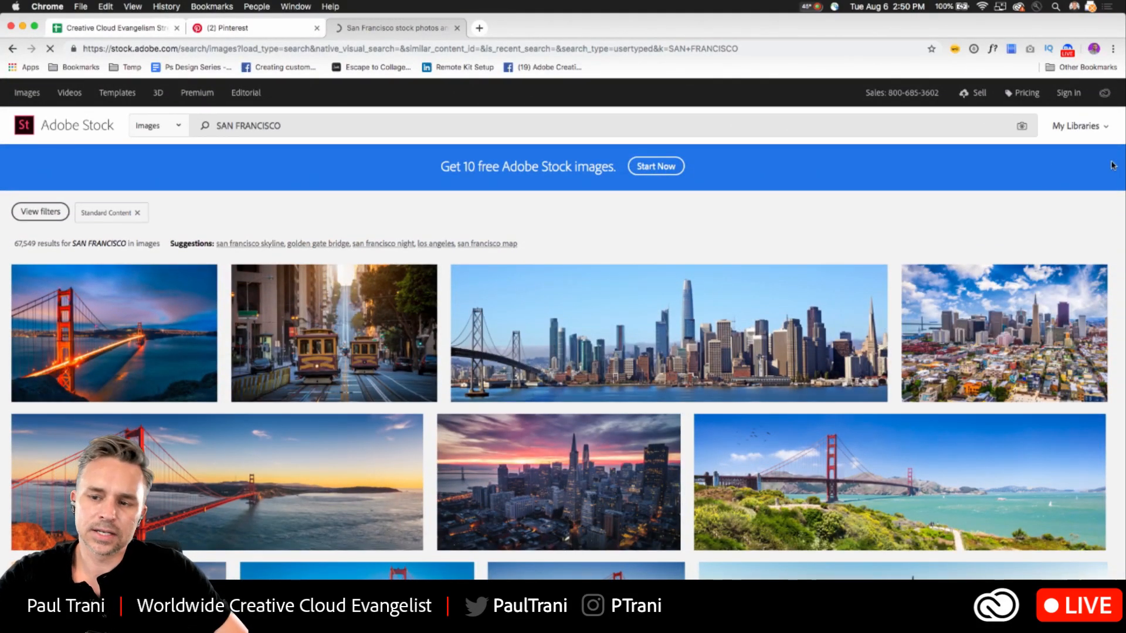
# - Narrow the browser window to reveal the Photoshop libraries, and save the licensed skyline photo with the purple sunset sky to the library
pyautogui.moveTo(1121, 172); pyautogui.dragTo(753, 174)
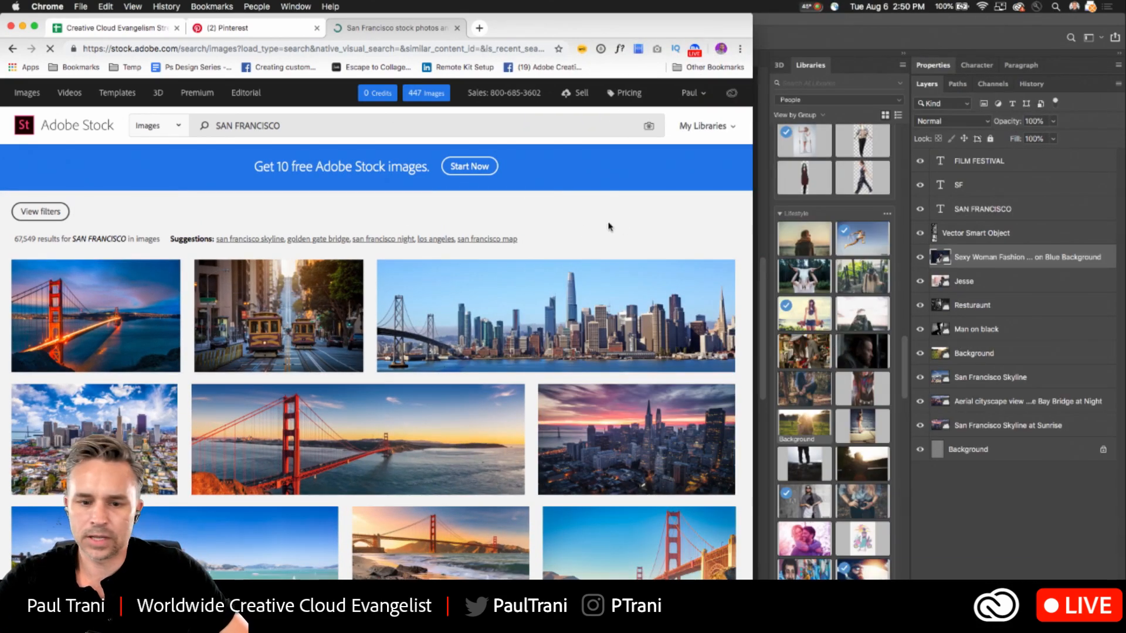
pyautogui.scroll(-3, 662, 376)
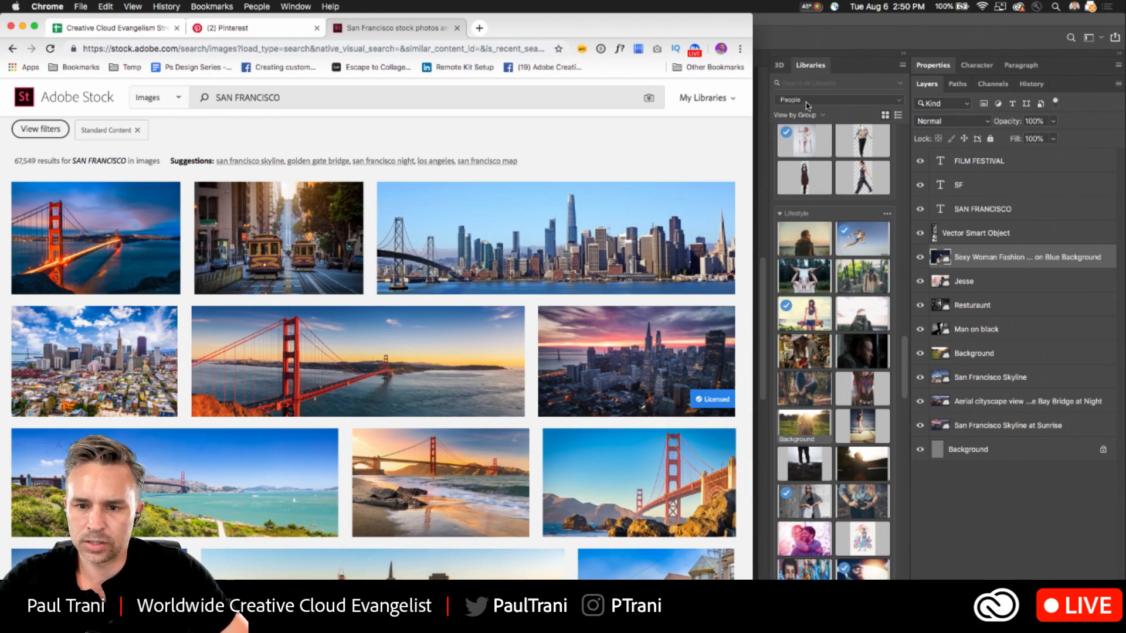
pyautogui.click(673, 327)
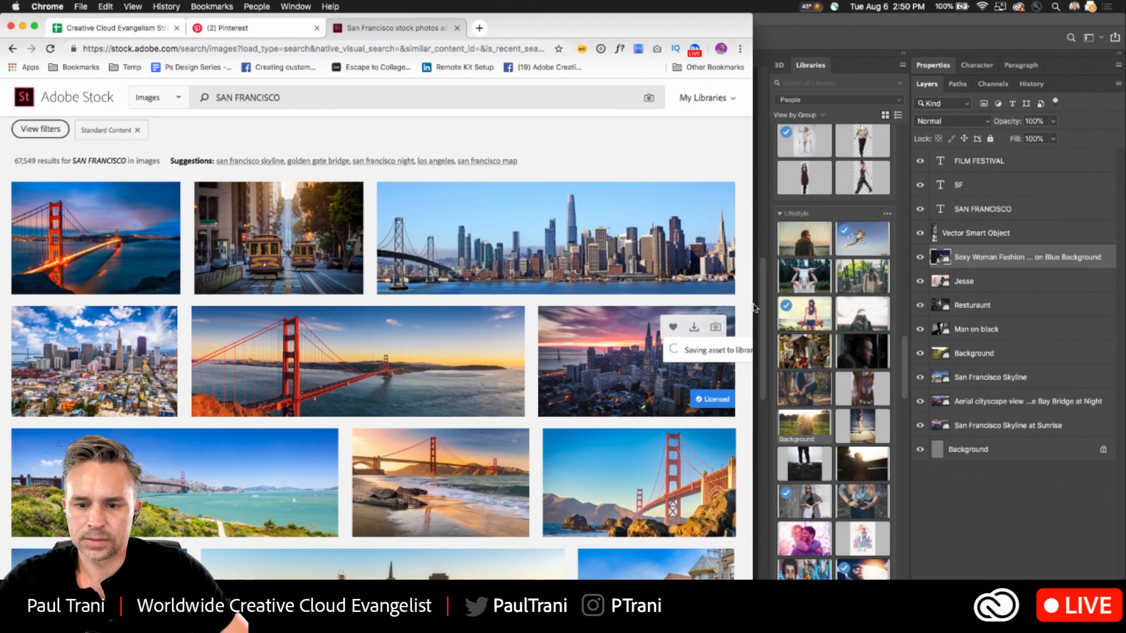
# - Widen the browser window and move the saved skyline photo from the City library to the People library
pyautogui.moveTo(753, 308); pyautogui.dragTo(999, 299)
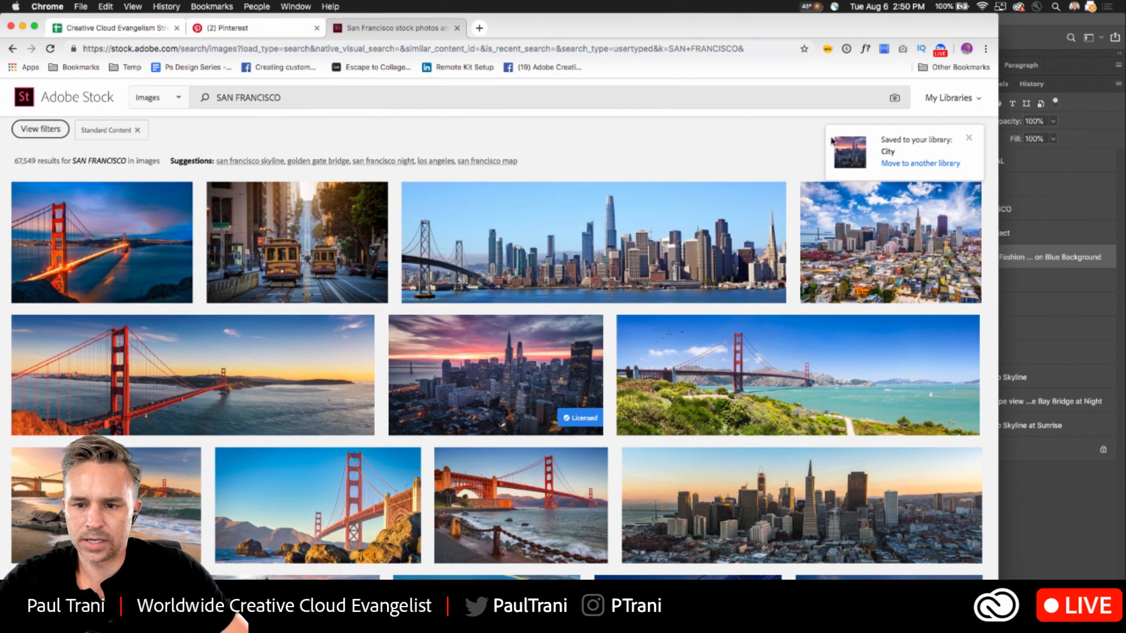
pyautogui.click(907, 165)
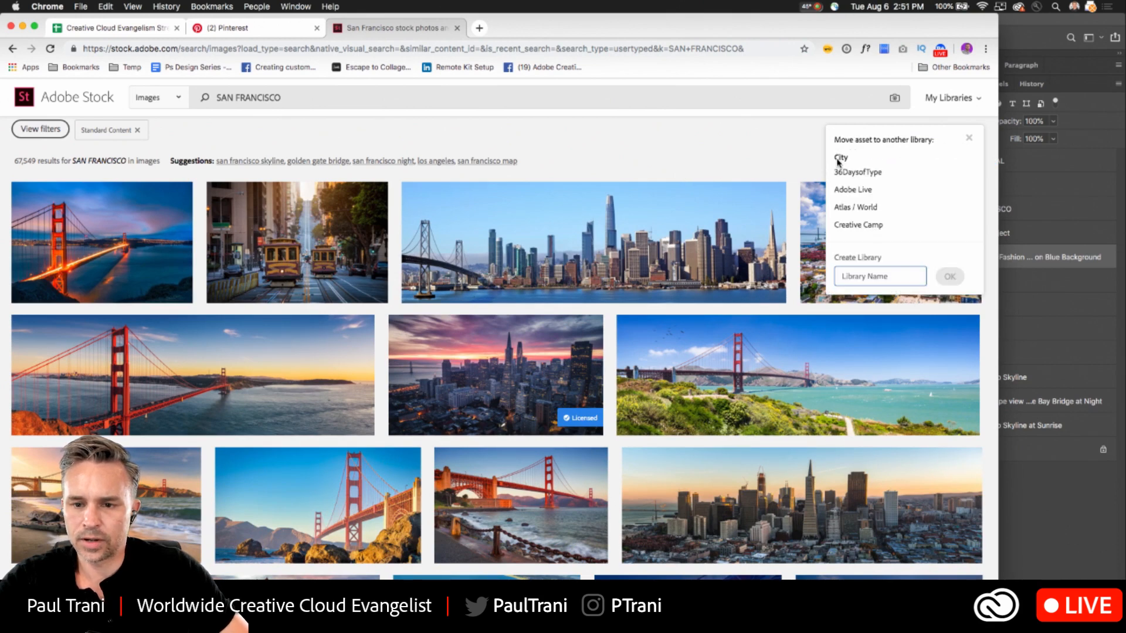
pyautogui.scroll(-10, 833, 215)
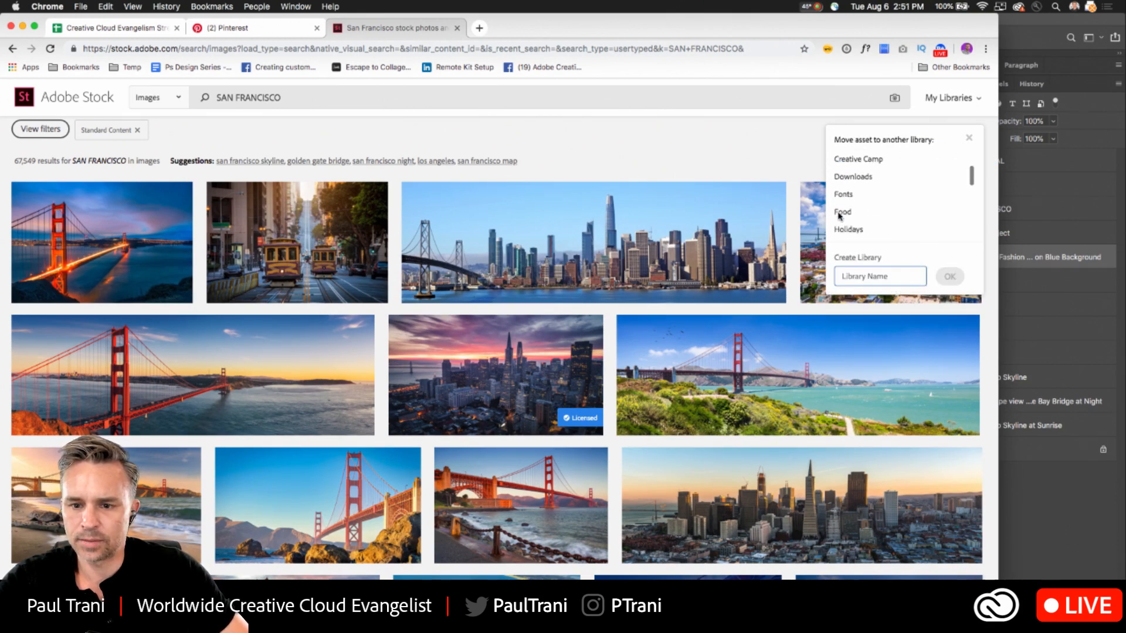
pyautogui.click(846, 202)
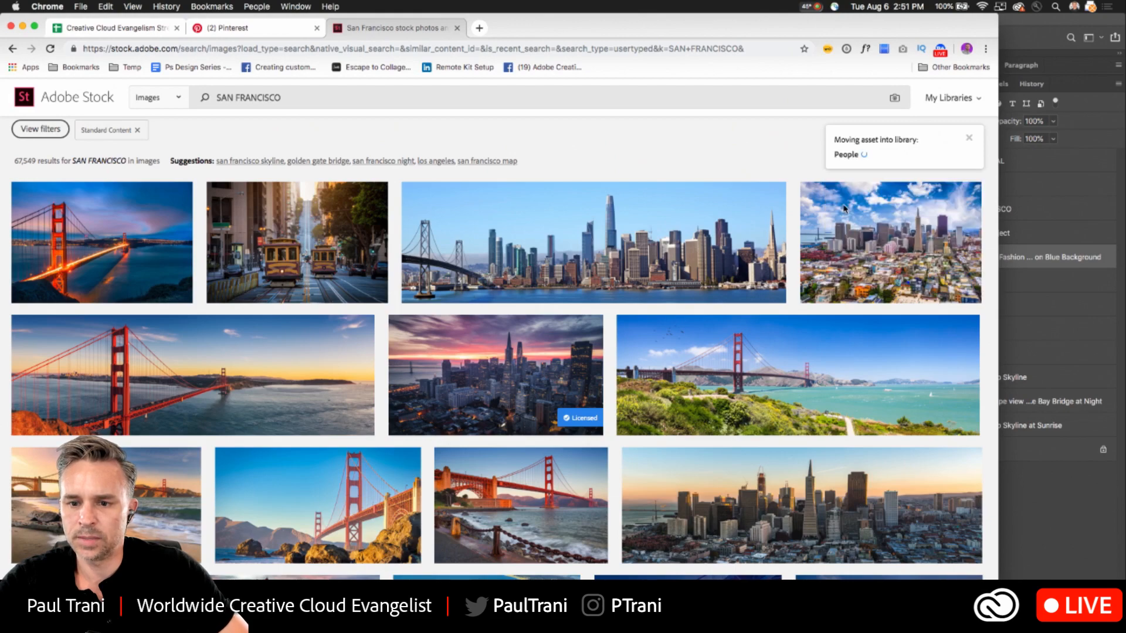
# - Switch back to Photoshop and place the People library's forest photo of the woman in a red dress above the fashion model layer
pyautogui.click(998, 20)
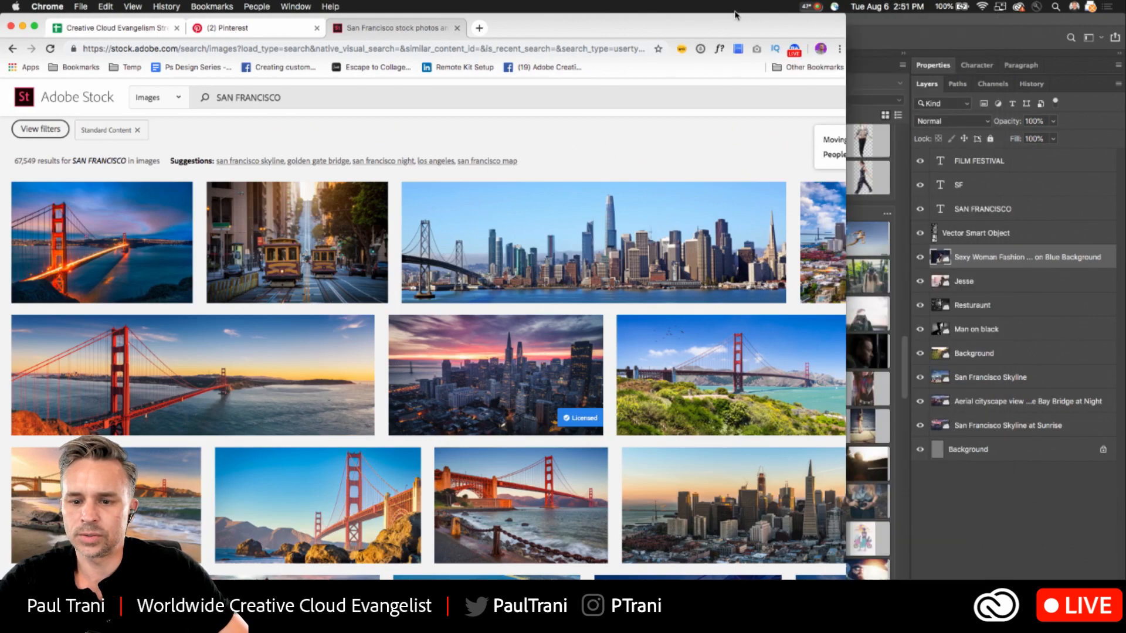
pyautogui.scroll(-5, 798, 322)
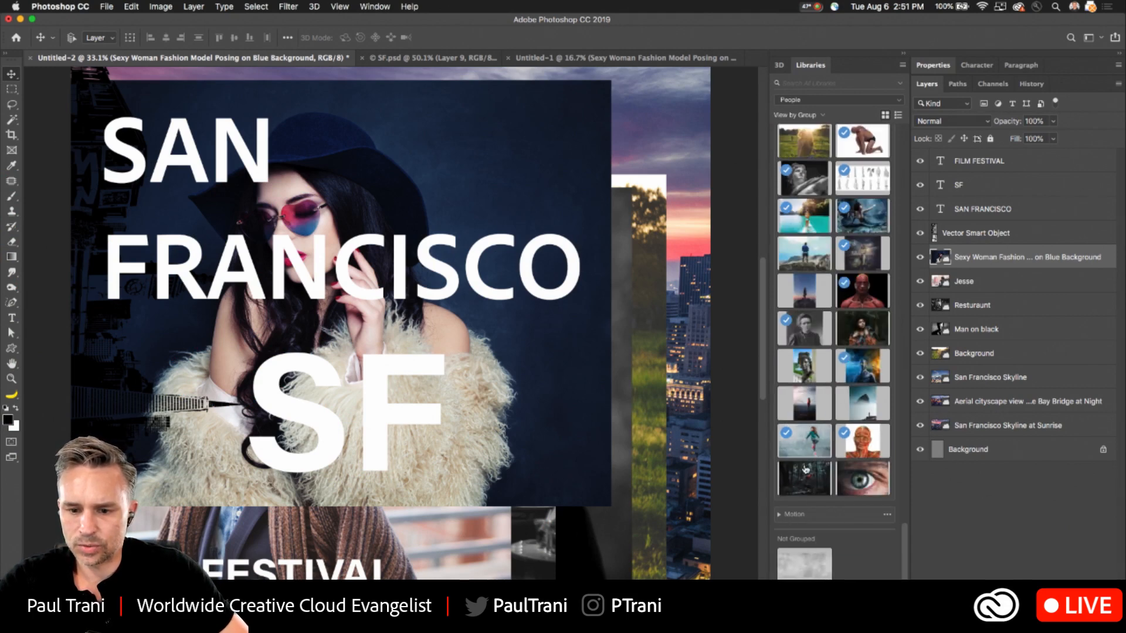
pyautogui.moveTo(519, 409); pyautogui.dragTo(339, 322)
pyautogui.press('Return')
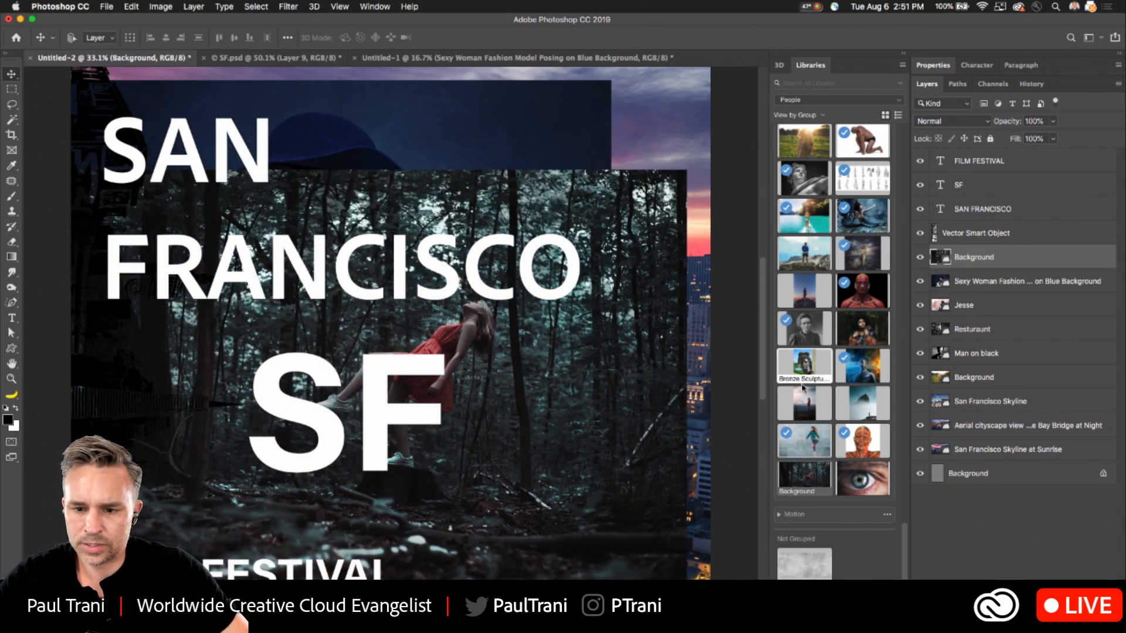
# - Place the licensed San Francisco Skyline at Sunrise photo from the People library above the forest photo layer
pyautogui.scroll(5, 816, 392)
pyautogui.scroll(4, 816, 392)
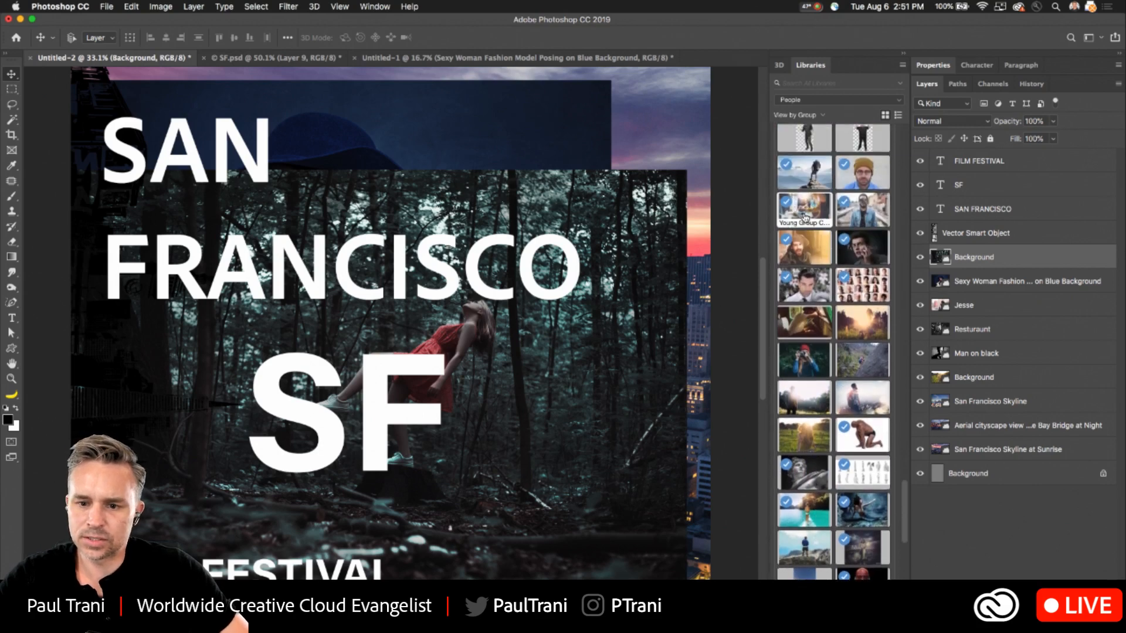
pyautogui.scroll(10, 803, 226)
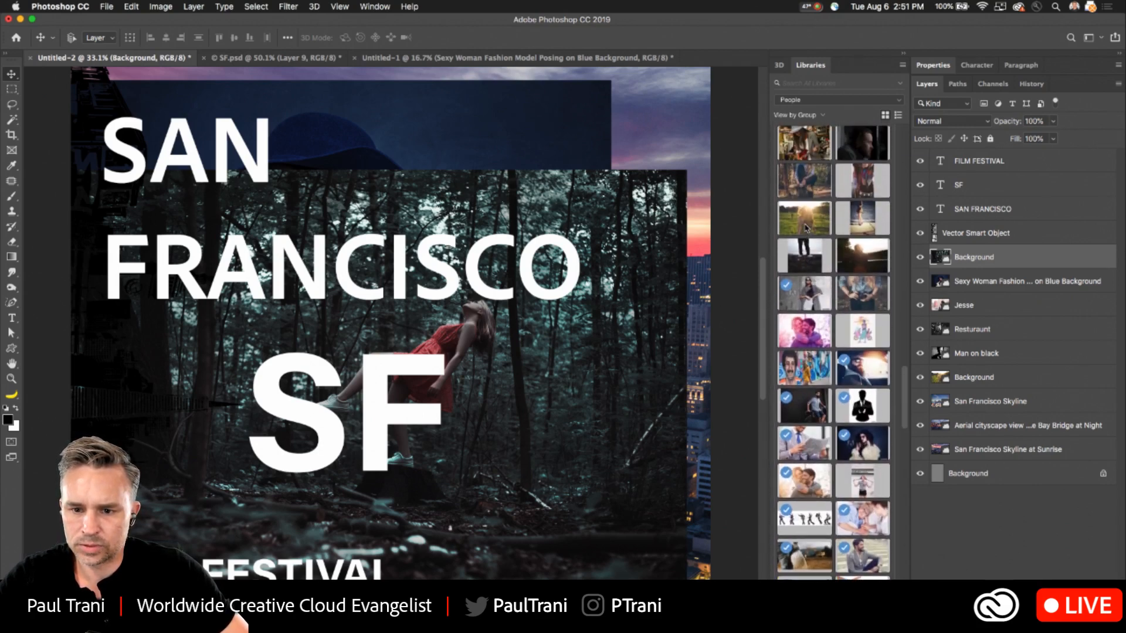
pyautogui.scroll(6, 806, 229)
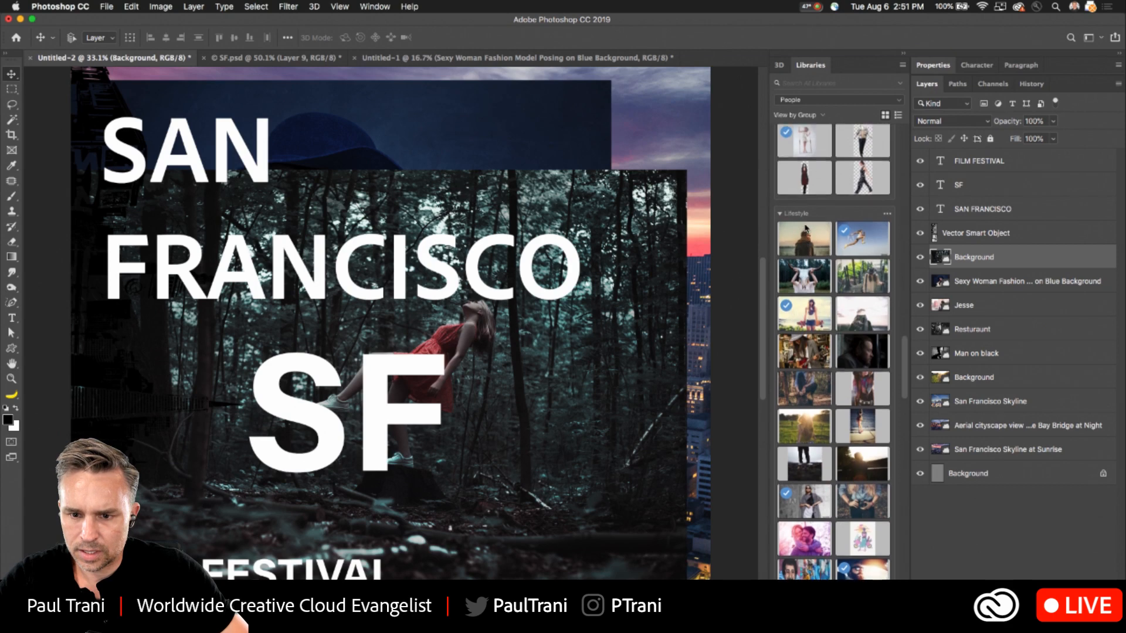
pyautogui.scroll(-15, 805, 229)
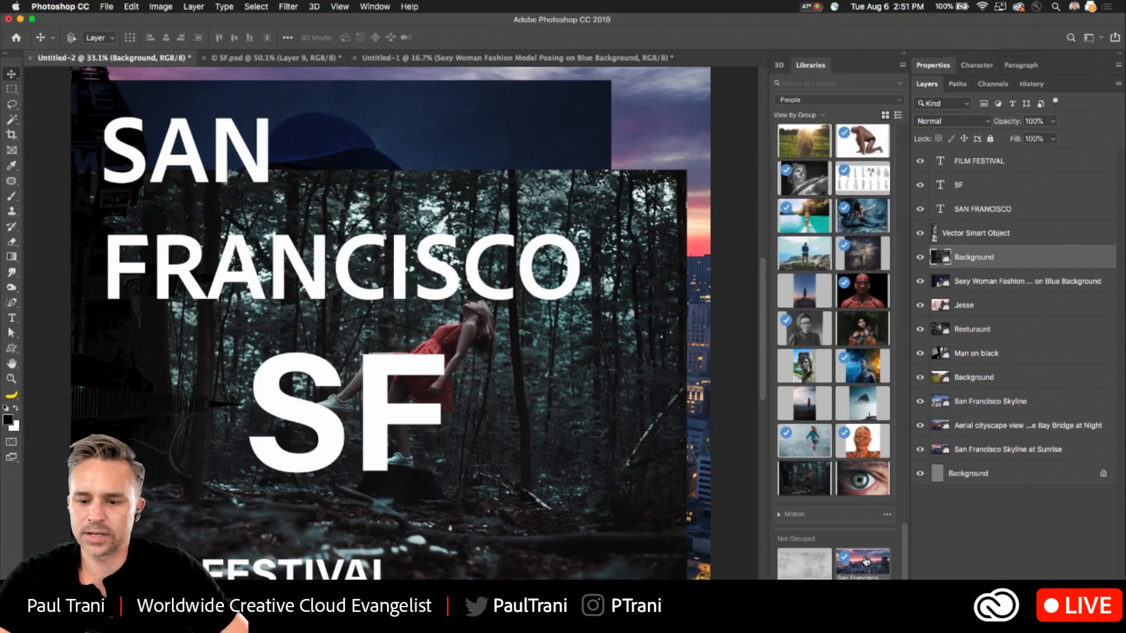
pyautogui.moveTo(798, 359); pyautogui.dragTo(277, 267)
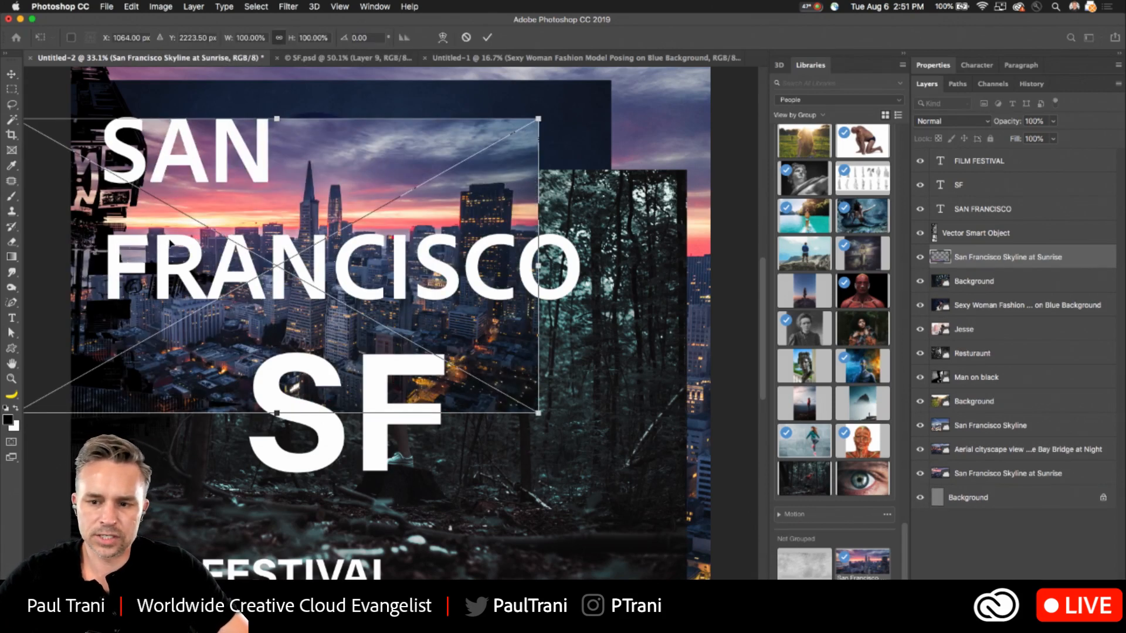
pyautogui.press('Return')
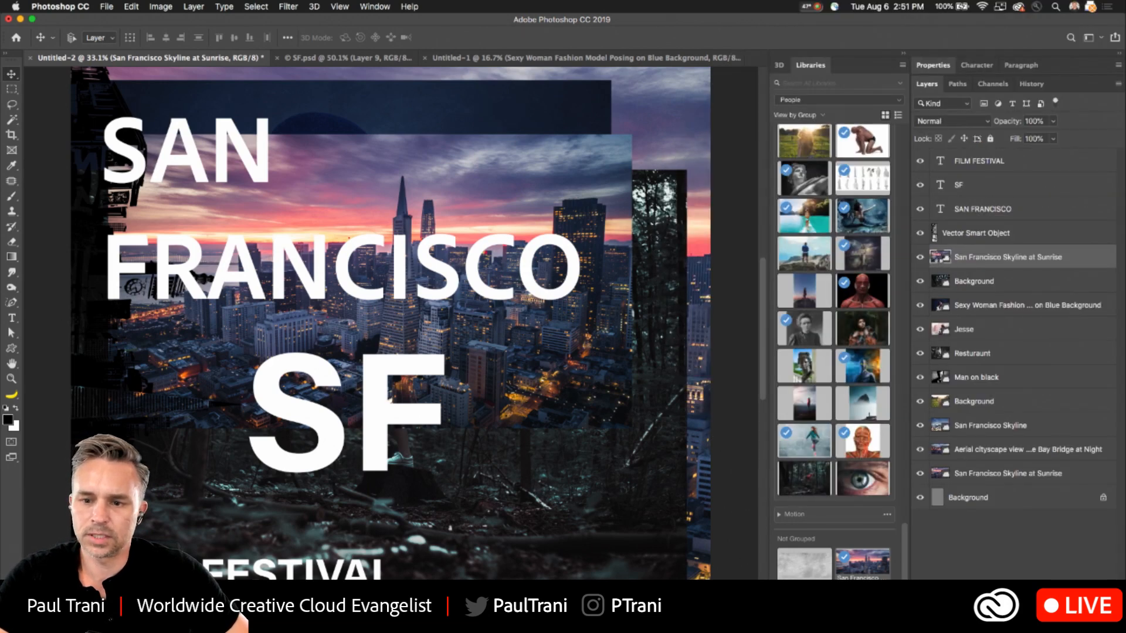
# - Open the placed skyline photo's smart object, check its image size in inches, and close it without resizing
pyautogui.doubleClick(940, 257)
pyautogui.click(164, 7)
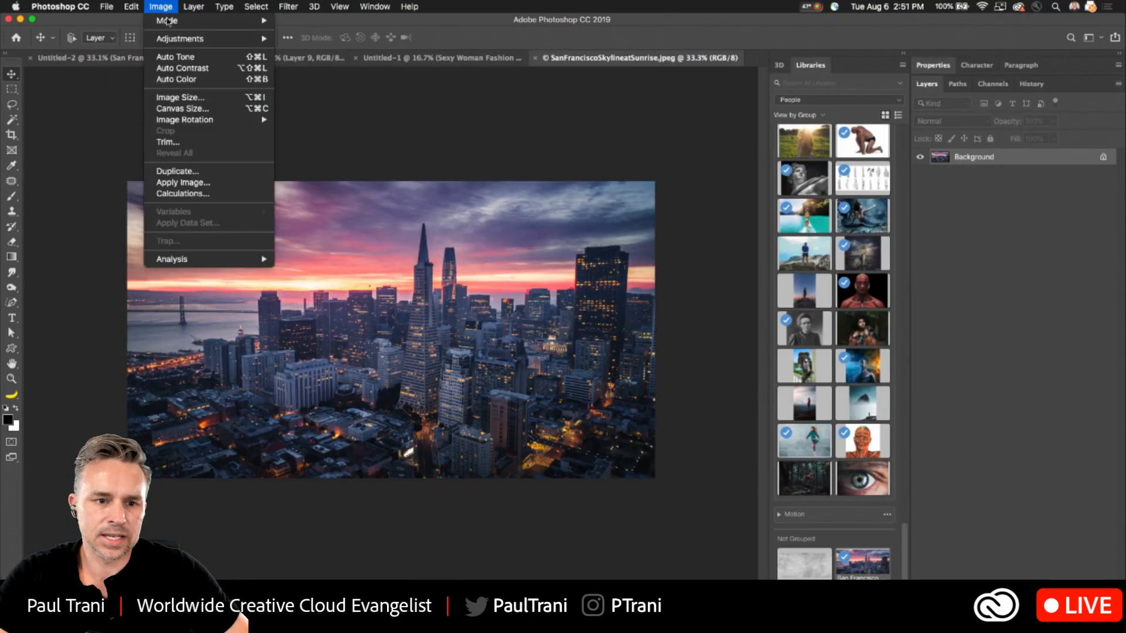
pyautogui.click(168, 98)
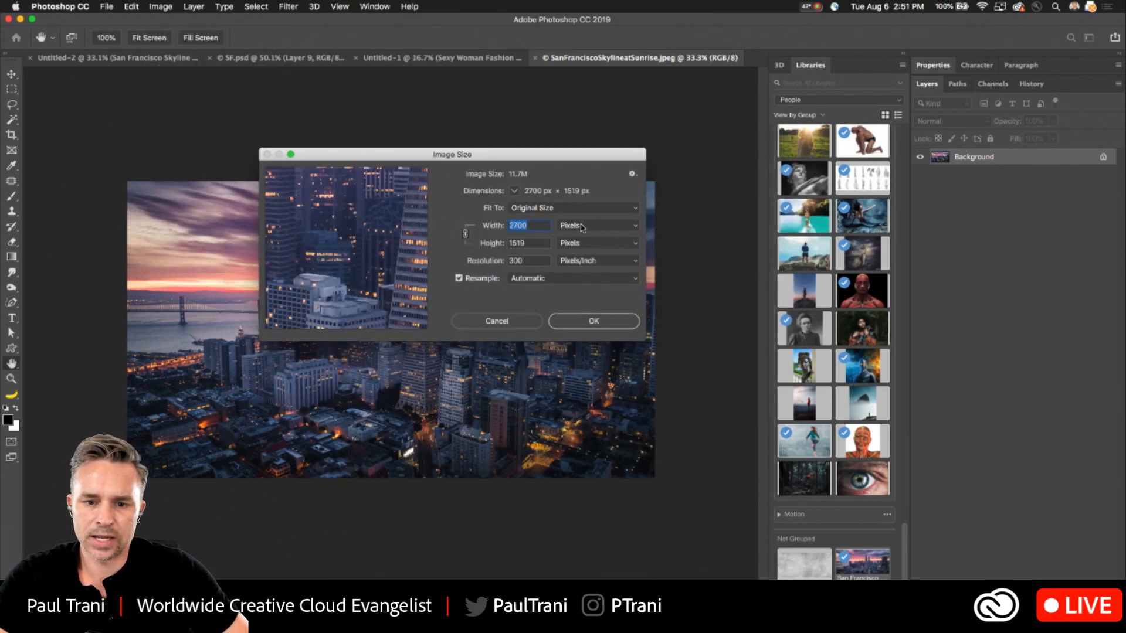
pyautogui.click(582, 228)
pyautogui.click(571, 239)
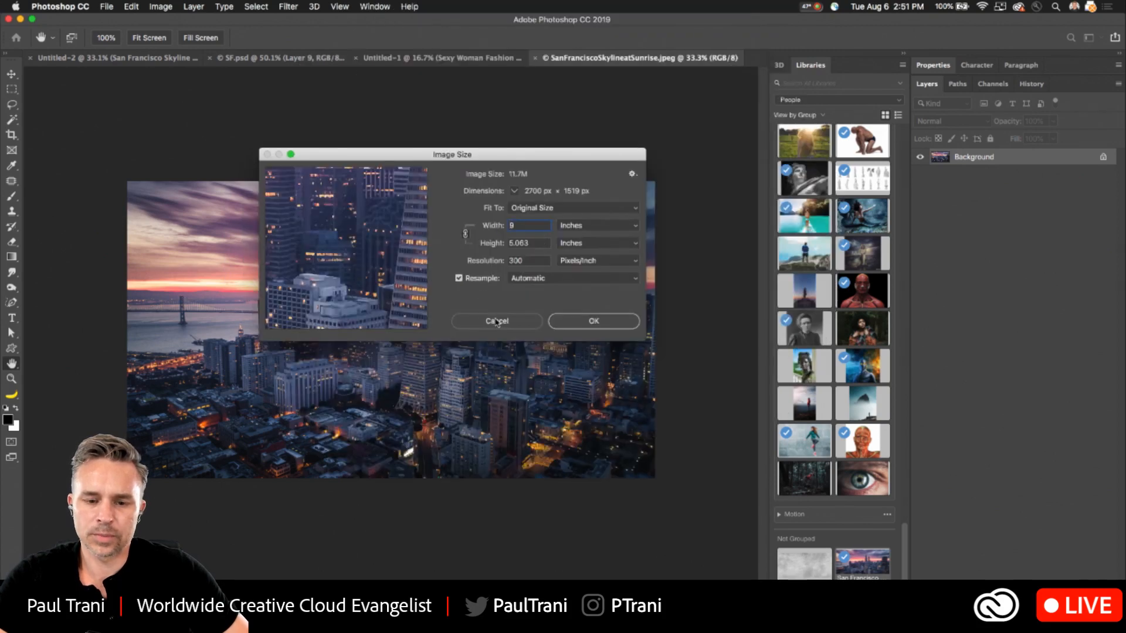
pyautogui.click(497, 320)
pyautogui.press('super+w')
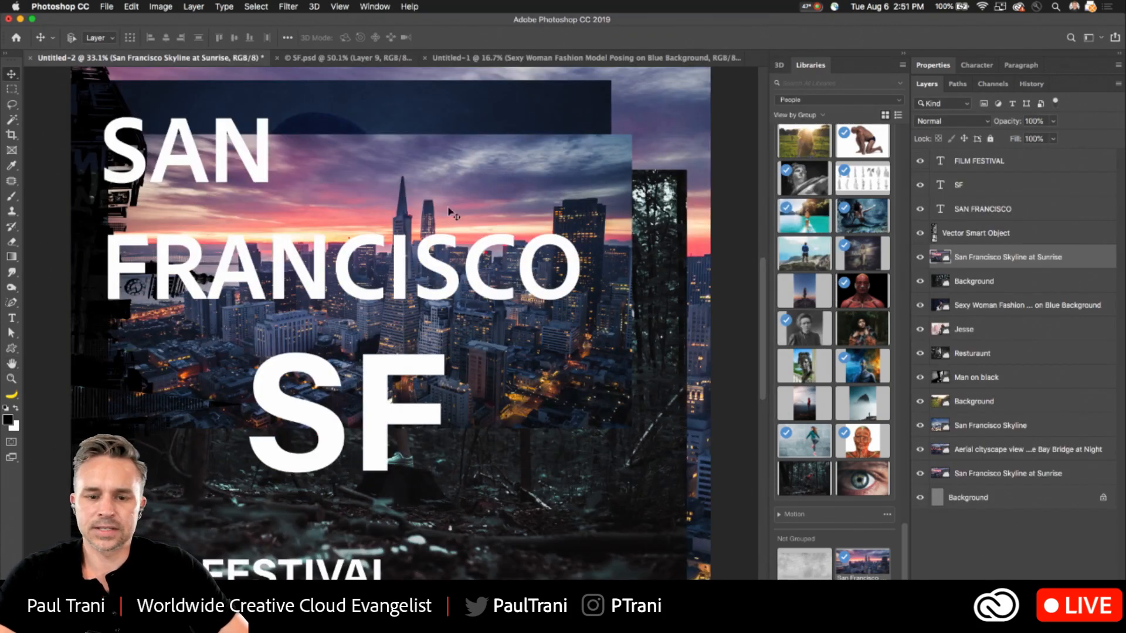
# - Switch to Pinterest in Chrome, search for "movie posters", and widen the browser window to browse the results
pyautogui.press('super+0')
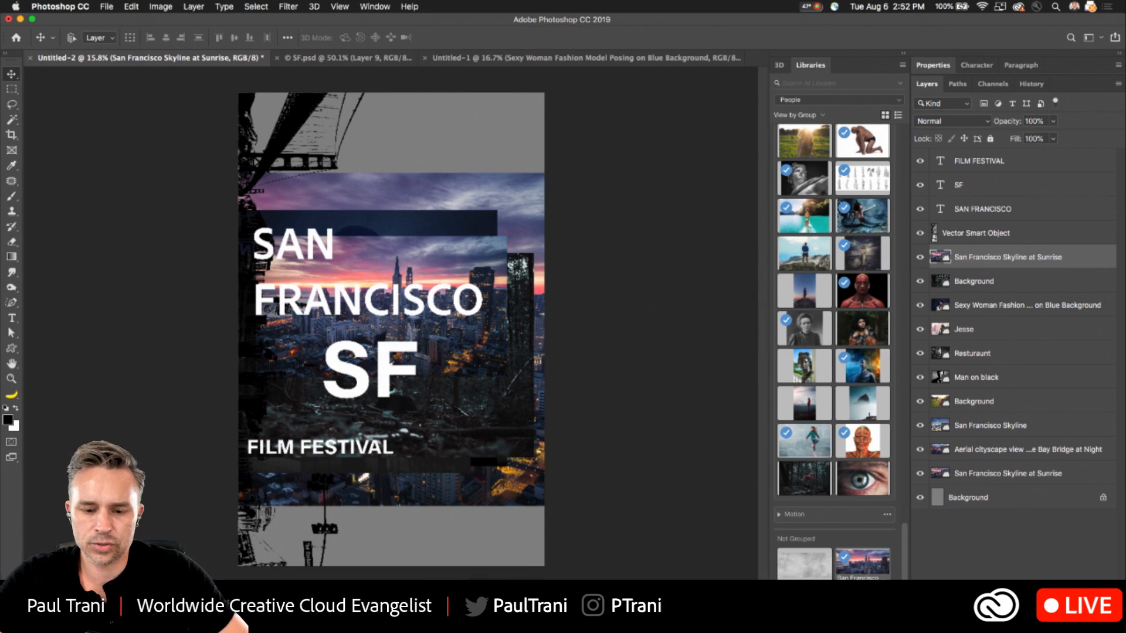
pyautogui.click(502, 599)
pyautogui.click(241, 29)
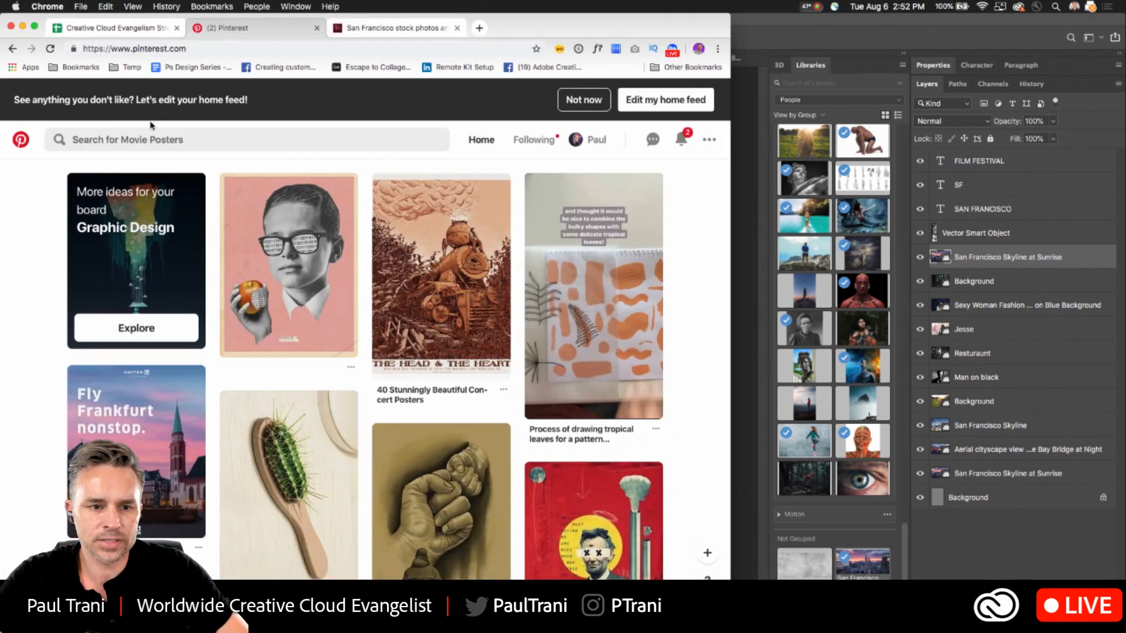
pyautogui.click(138, 142)
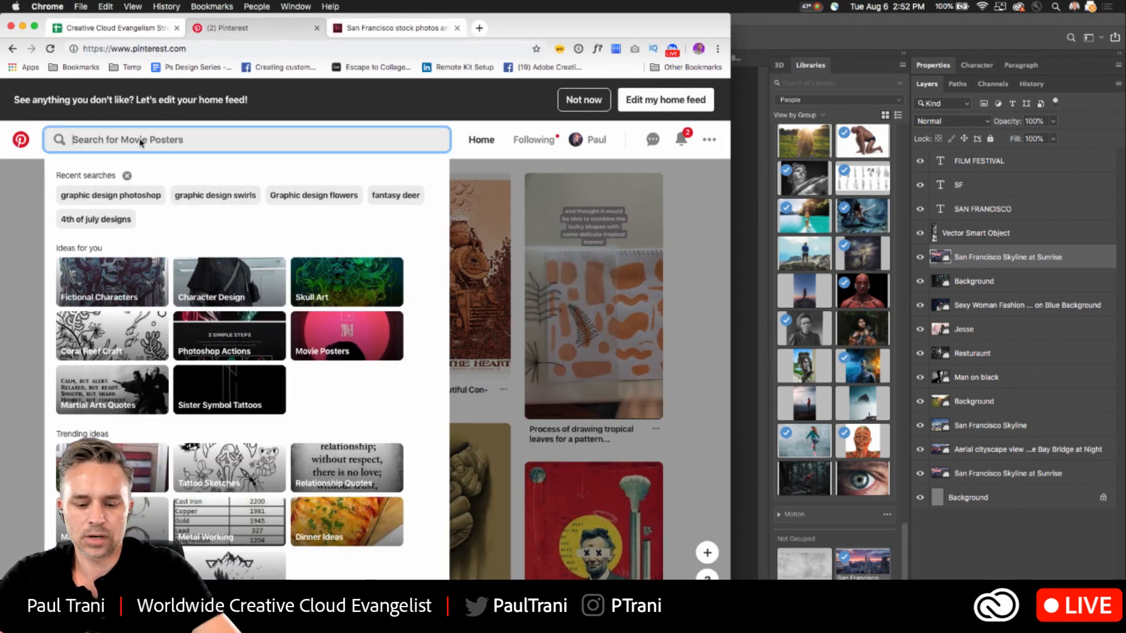
pyautogui.write('movie')
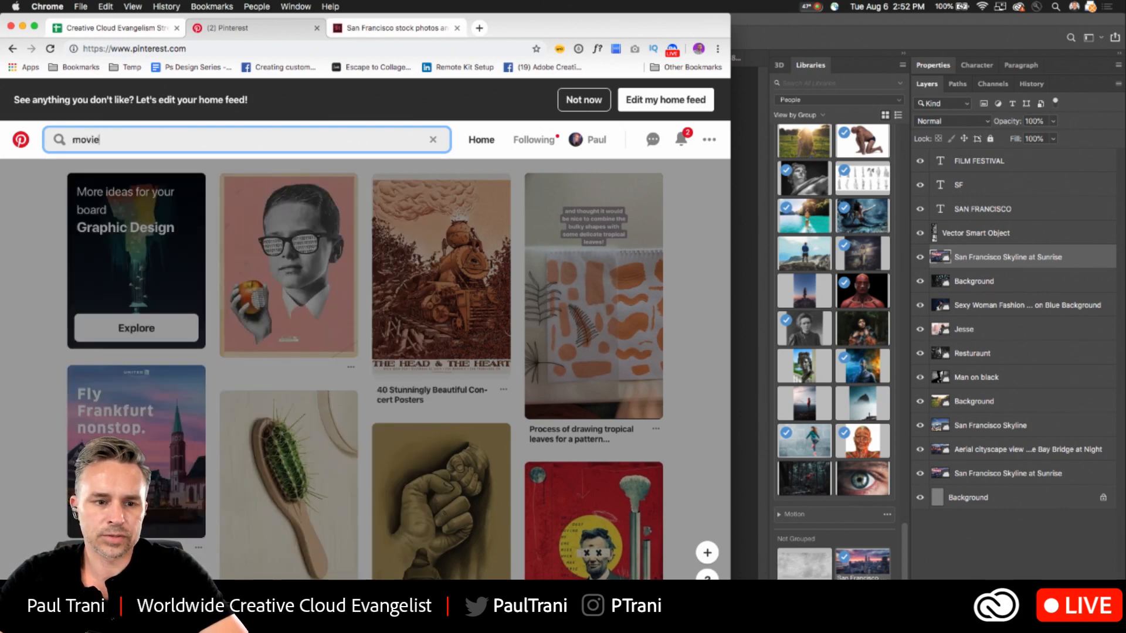
pyautogui.write(' posters')
pyautogui.press('Return')
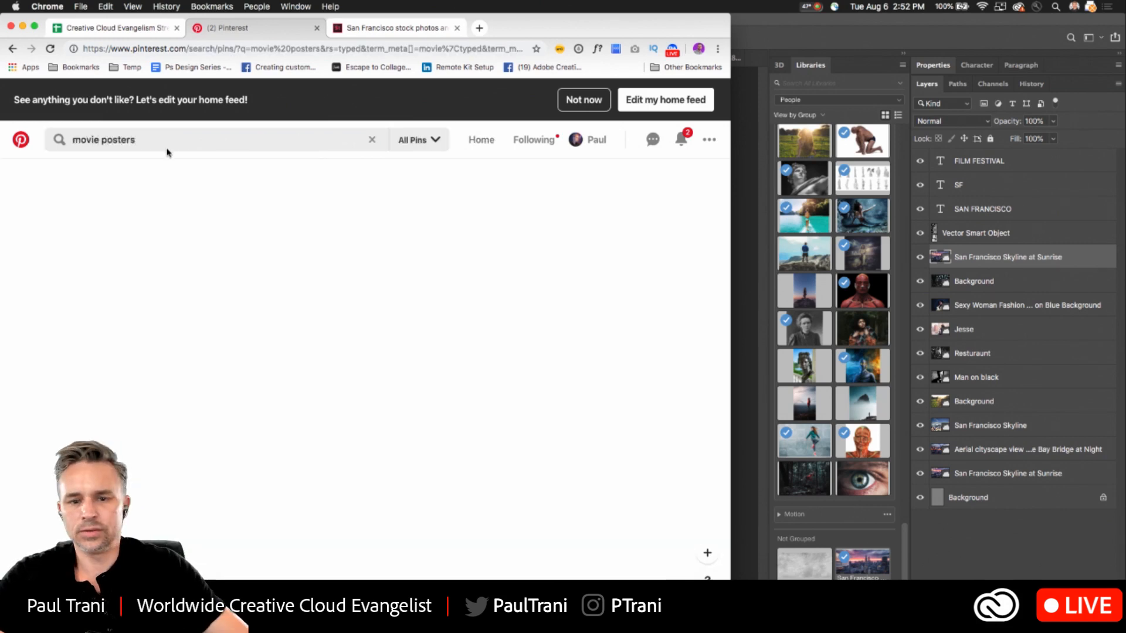
pyautogui.moveTo(729, 16); pyautogui.dragTo(1124, 16)
pyautogui.scroll(-3, 108, 410)
pyautogui.scroll(-1, 109, 411)
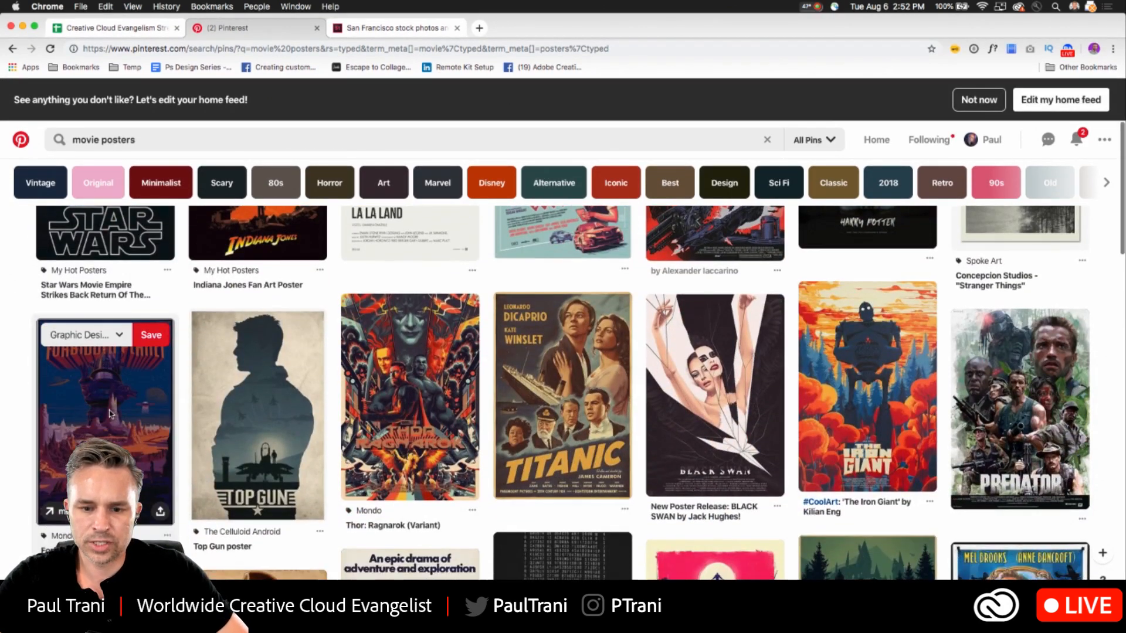
# - Change the Pinterest search to "photoshop posters"
pyautogui.doubleClick(77, 143)
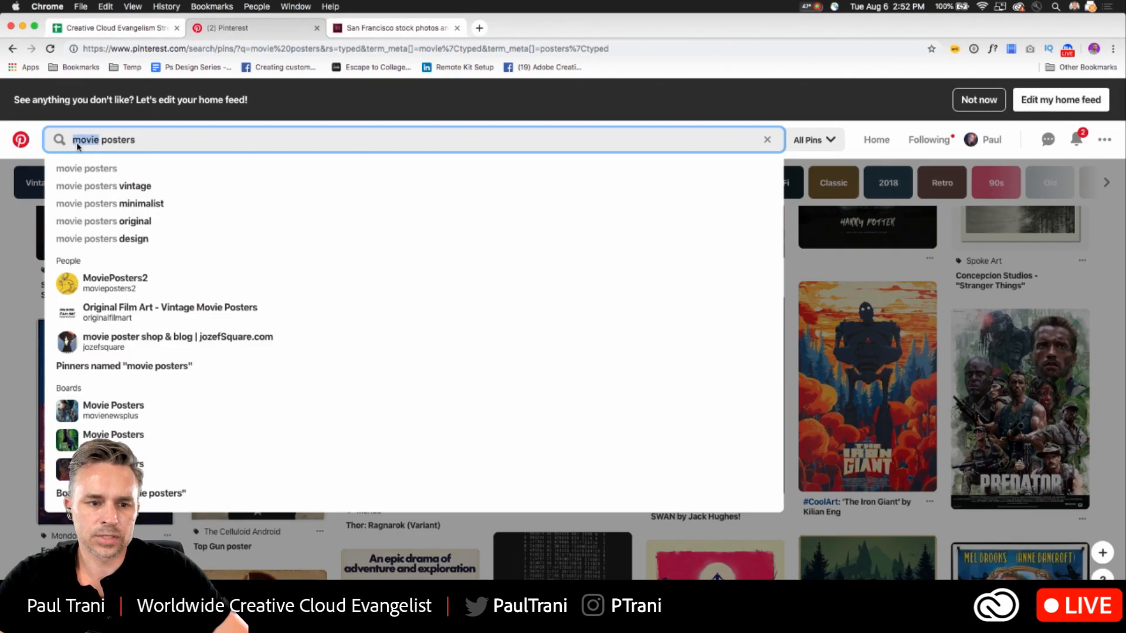
pyautogui.write('photoshop')
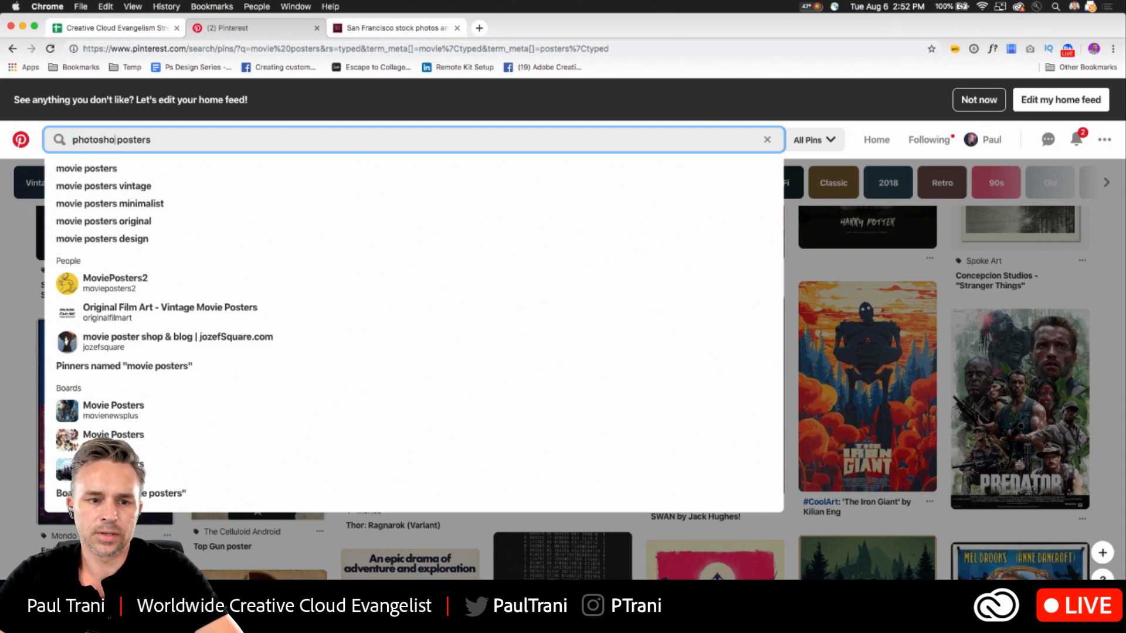
pyautogui.press('Return')
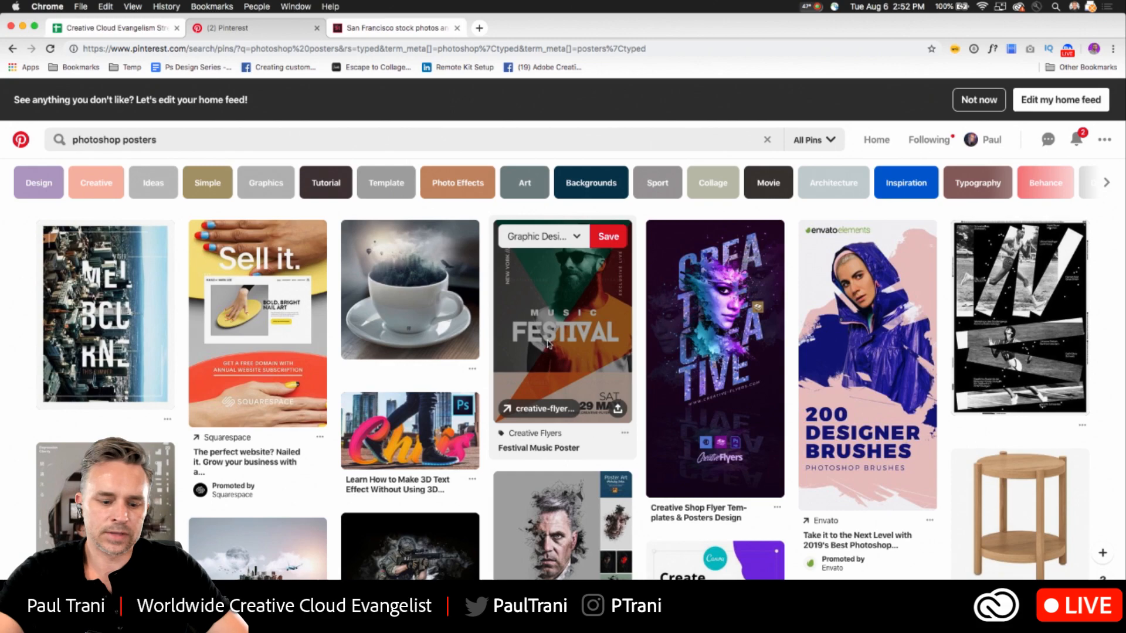
# - Examine the poster results for layout and type ideas, including the Music Festival, Melbourne and silhouetted-head festival designs
pyautogui.hotkey('ctrl', '1')
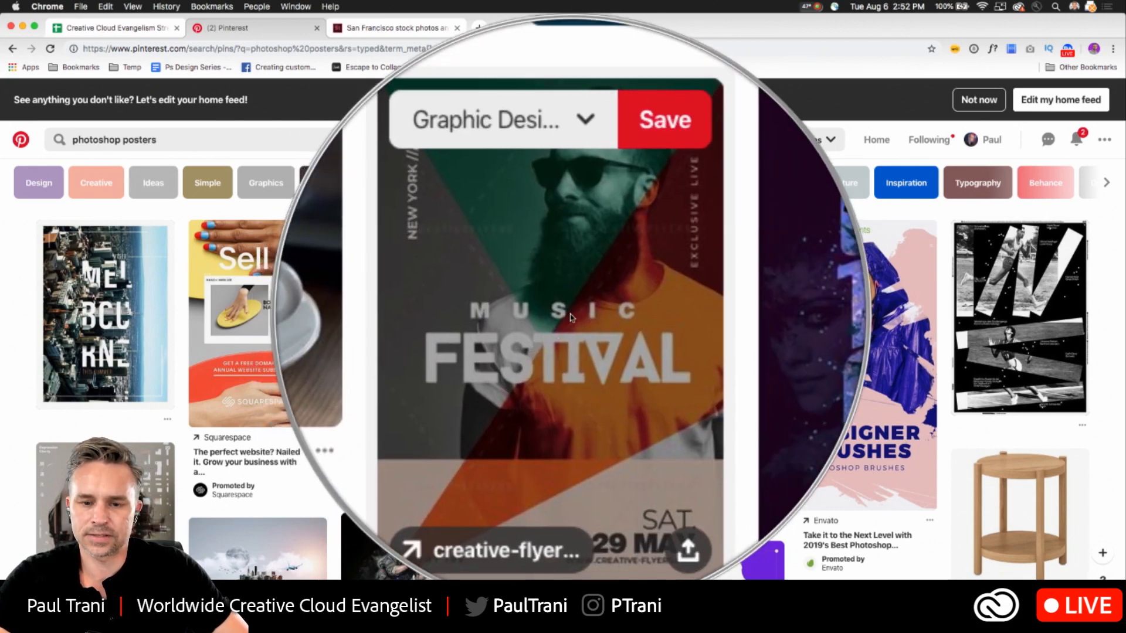
pyautogui.hotkey('ctrl', '1')
pyautogui.hotkey('ctrl', '1')
pyautogui.hotkey('ctrl', '1')
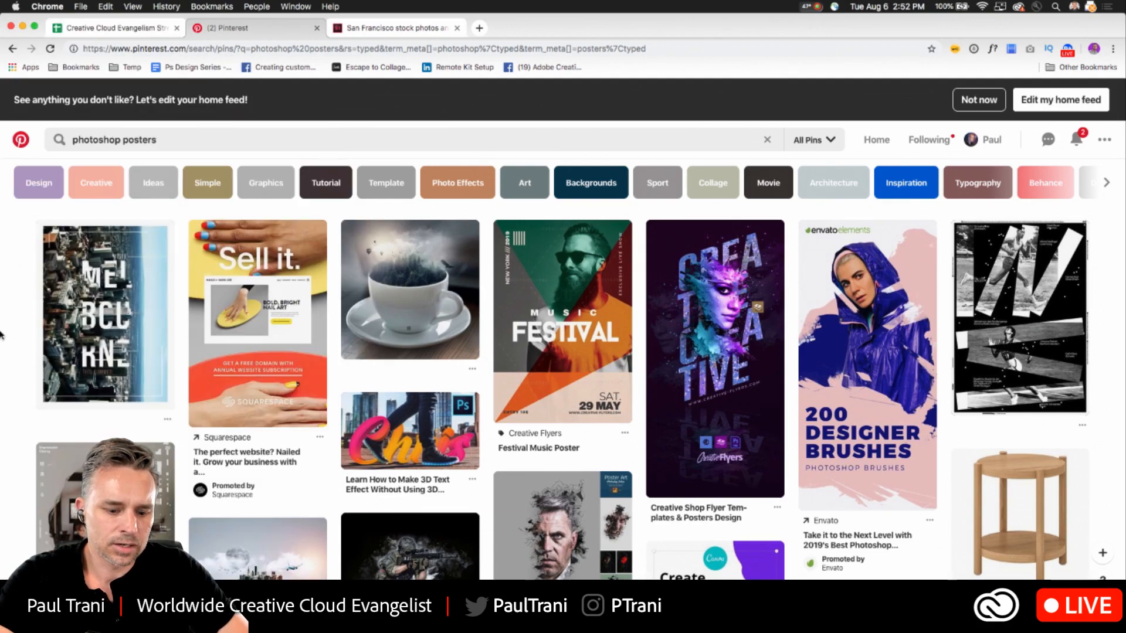
pyautogui.hotkey('ctrl', '1')
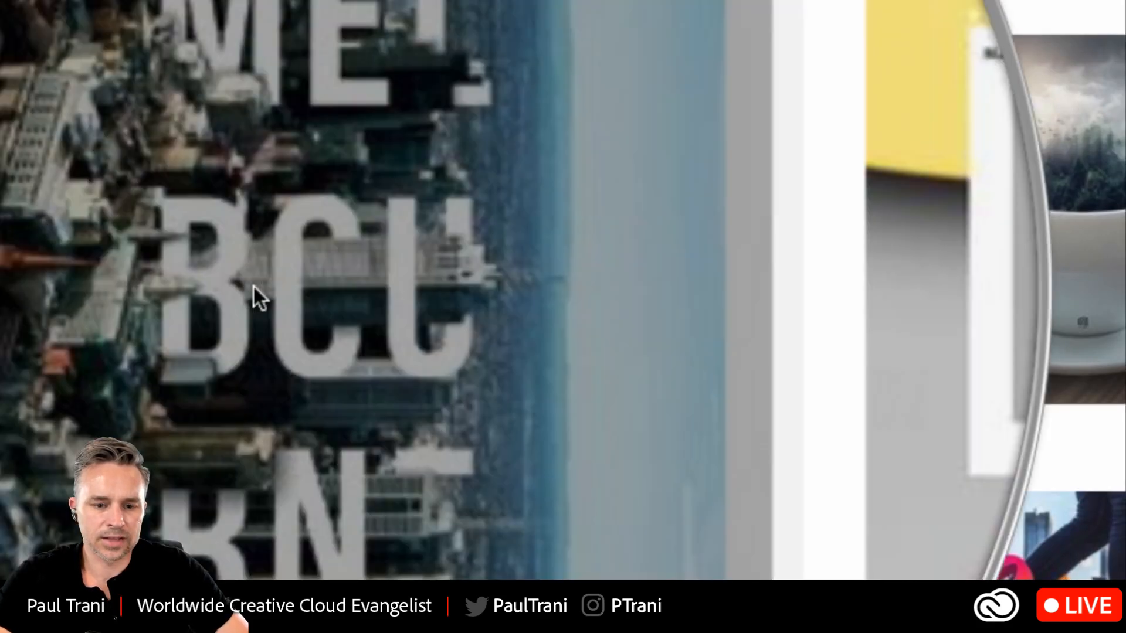
pyautogui.hotkey('ctrl', '1')
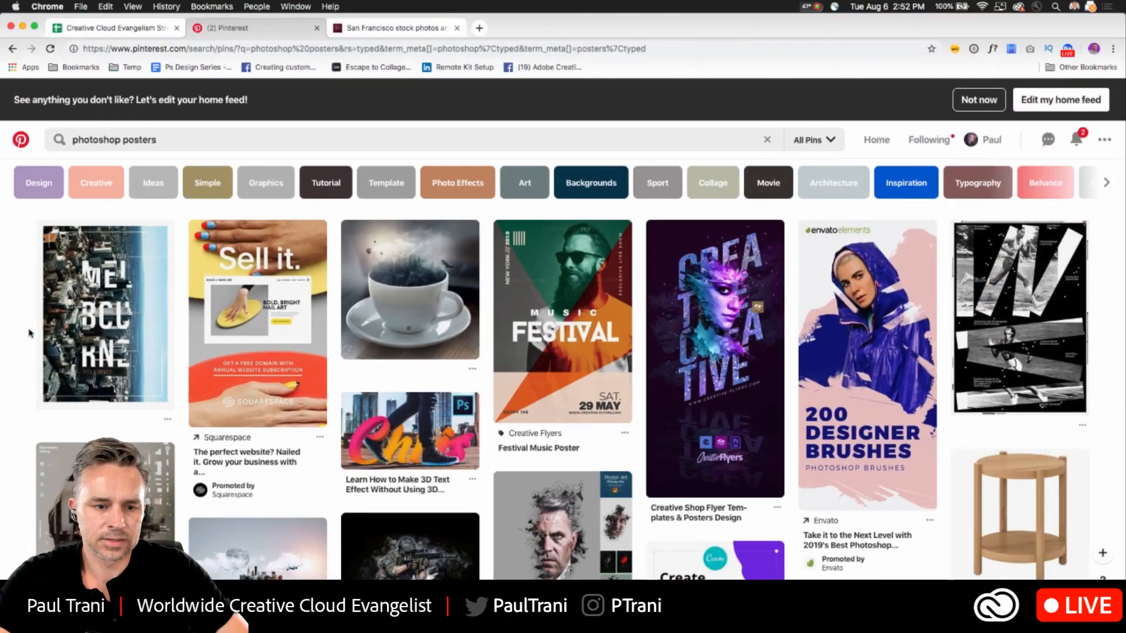
pyautogui.scroll(-5, 26, 337)
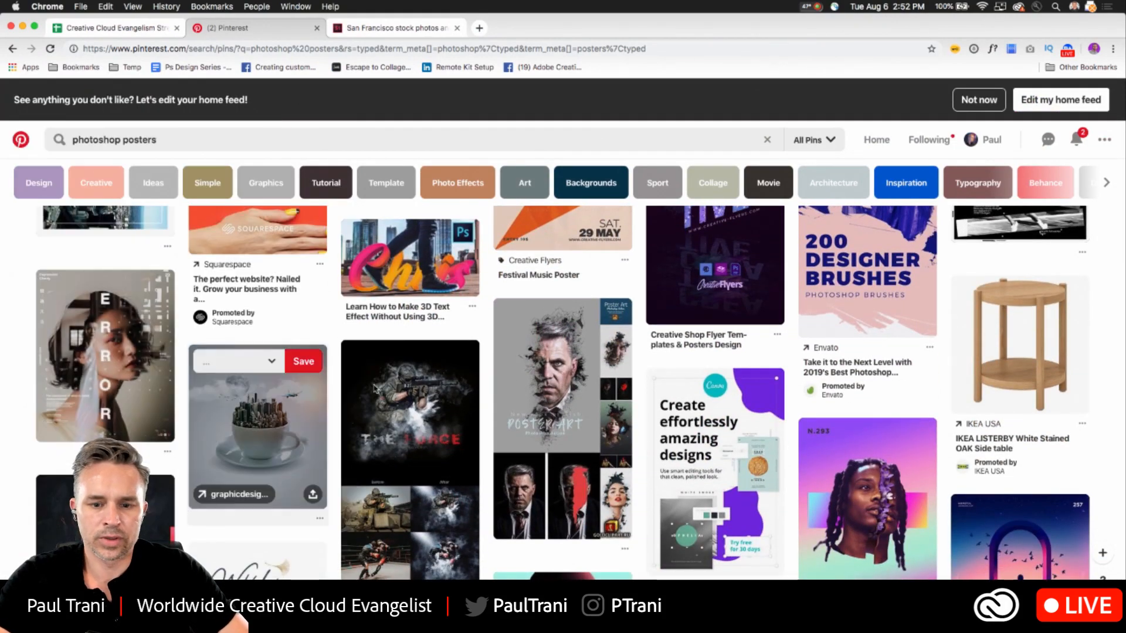
pyautogui.moveTo(557, 392)
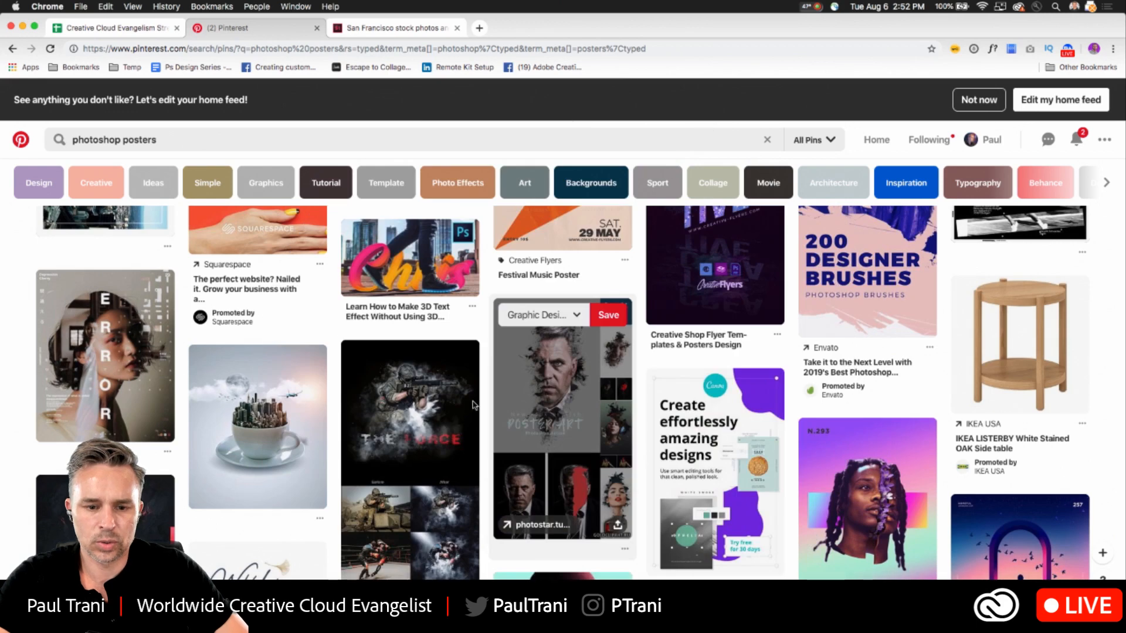
pyautogui.scroll(-5, 36, 80)
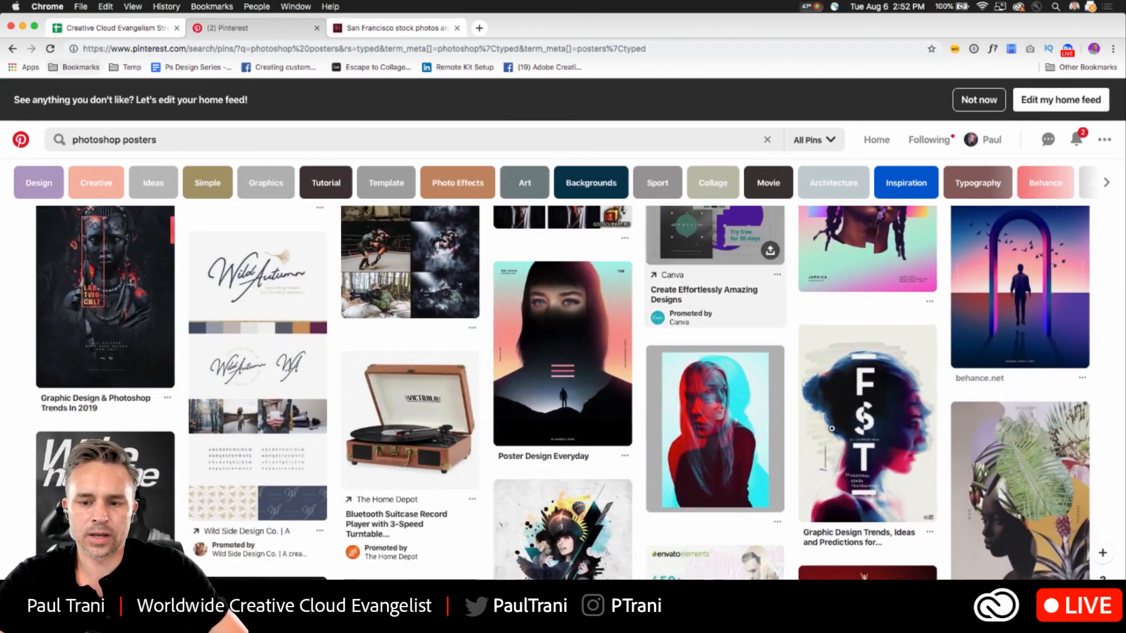
pyautogui.moveTo(873, 431)
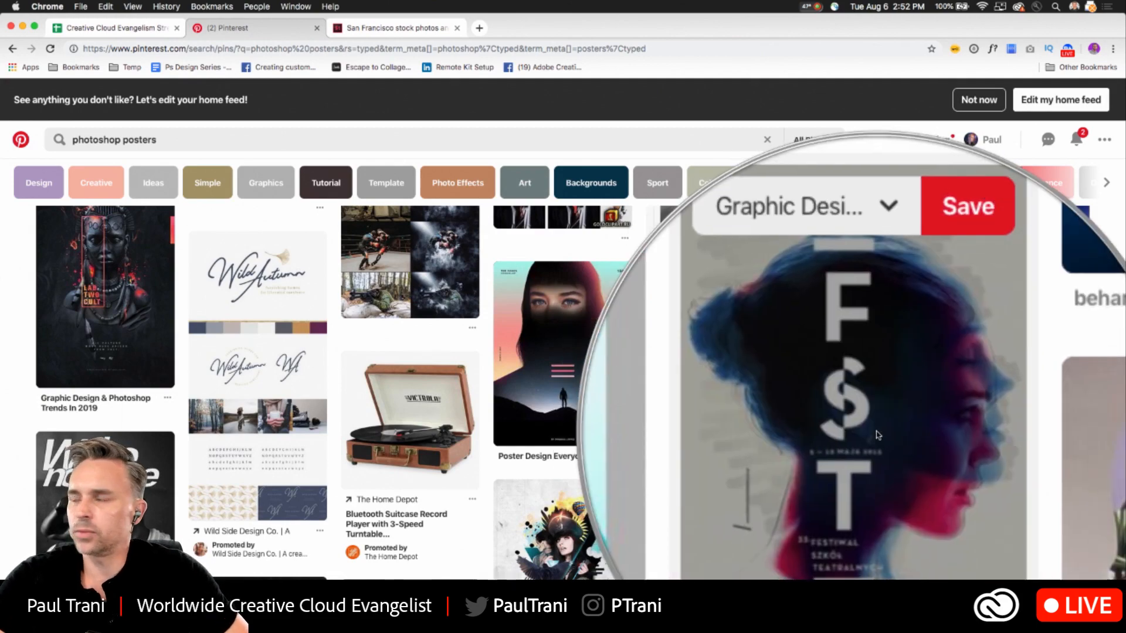
# - Minimize the browser to return to Photoshop and hide the SF text layer
pyautogui.click(21, 27)
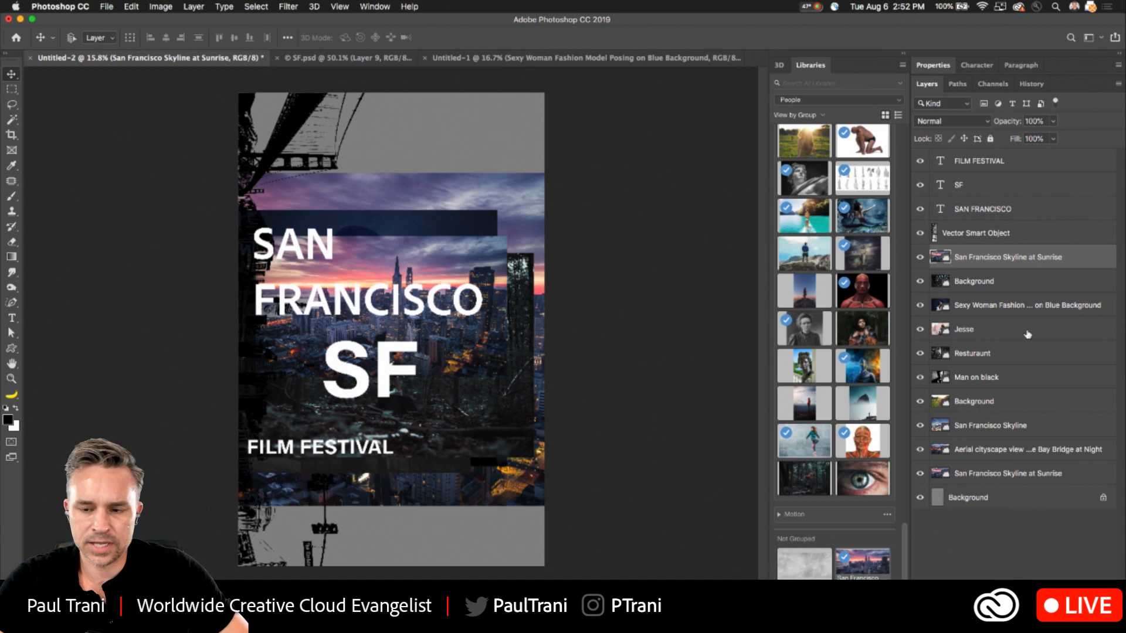
pyautogui.click(964, 210)
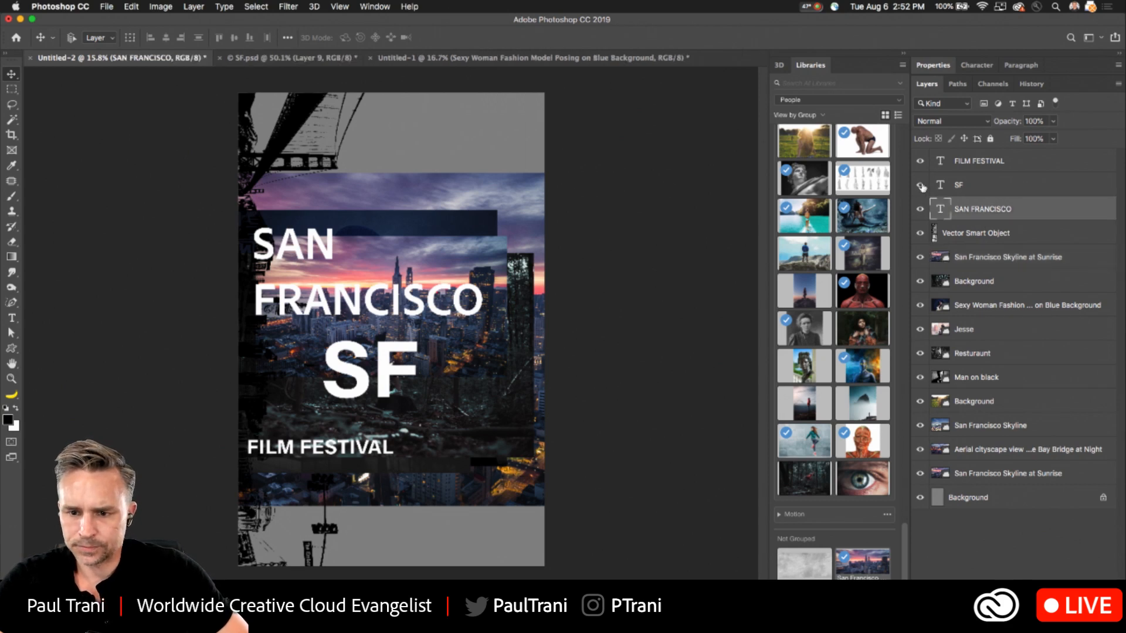
pyautogui.click(920, 185)
pyautogui.click(976, 167)
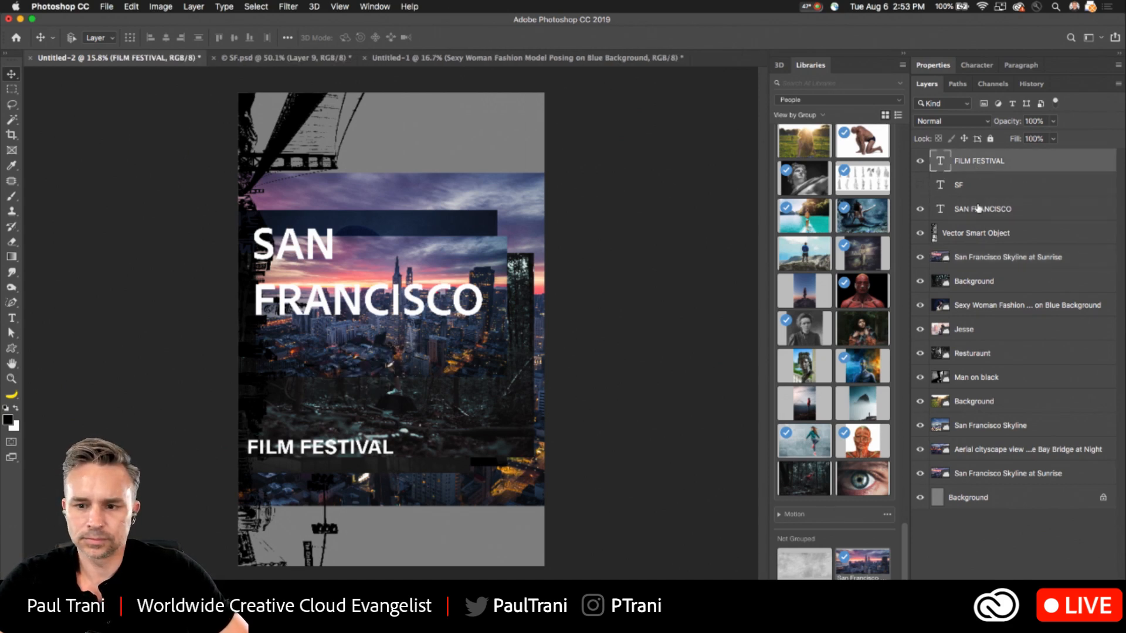
# - Break FRANCISCO into FRAN and CISCO on separate lines and move the title rightward toward the poster's center
pyautogui.click(975, 212)
pyautogui.click(12, 317)
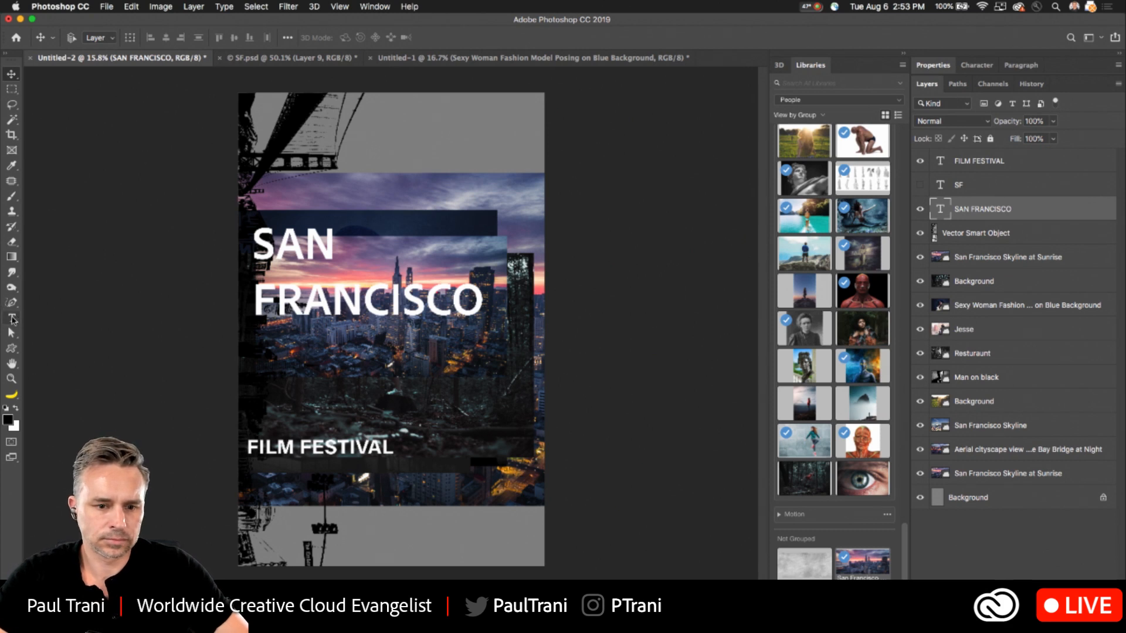
pyautogui.click(360, 297)
pyautogui.press('Return')
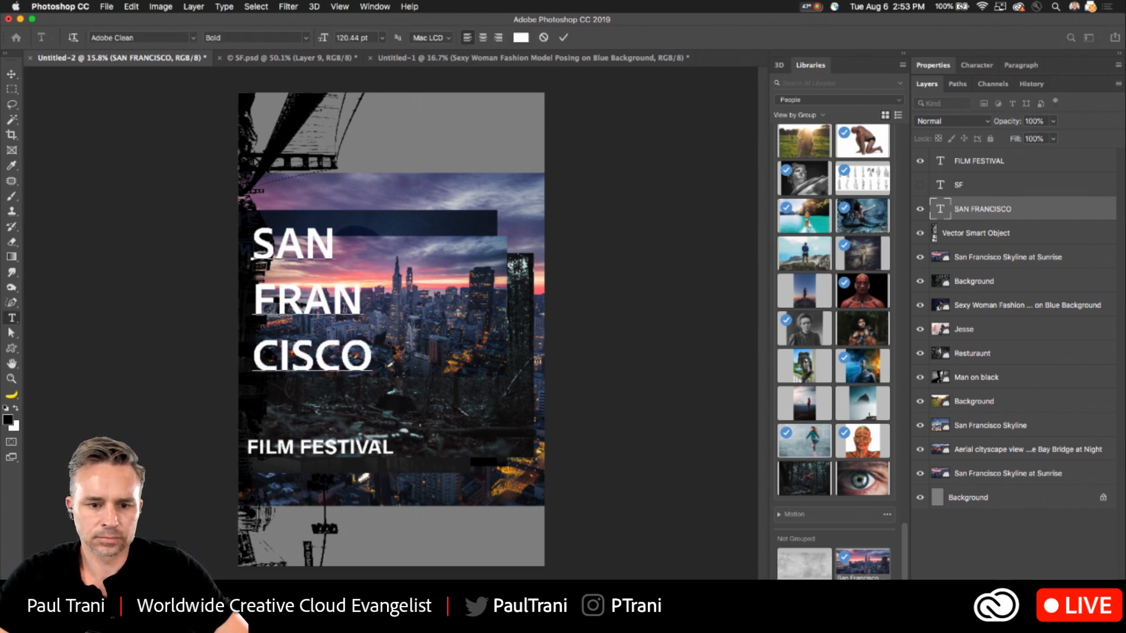
pyautogui.click(313, 355)
pyautogui.press('Return')
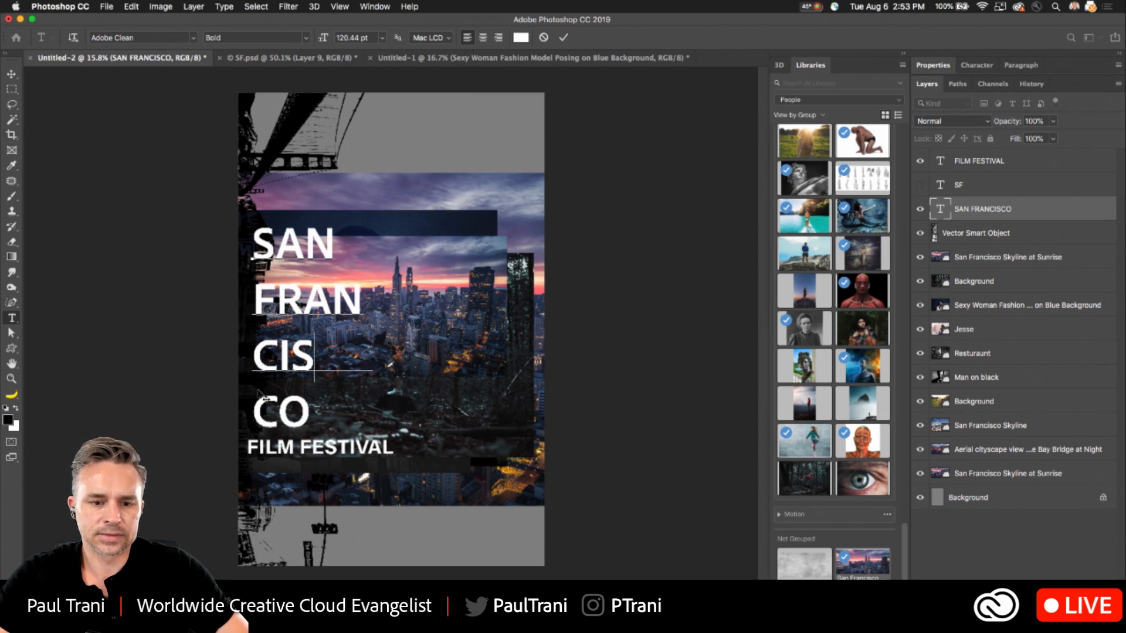
pyautogui.press('BackSpace')
pyautogui.click(12, 75)
pyautogui.moveTo(331, 305); pyautogui.dragTo(401, 301)
# - Hide all the photo layers above the gray background, keeping the vector skyline sketch visible, and select the sketch layer
pyautogui.moveTo(921, 255); pyautogui.dragTo(920, 472)
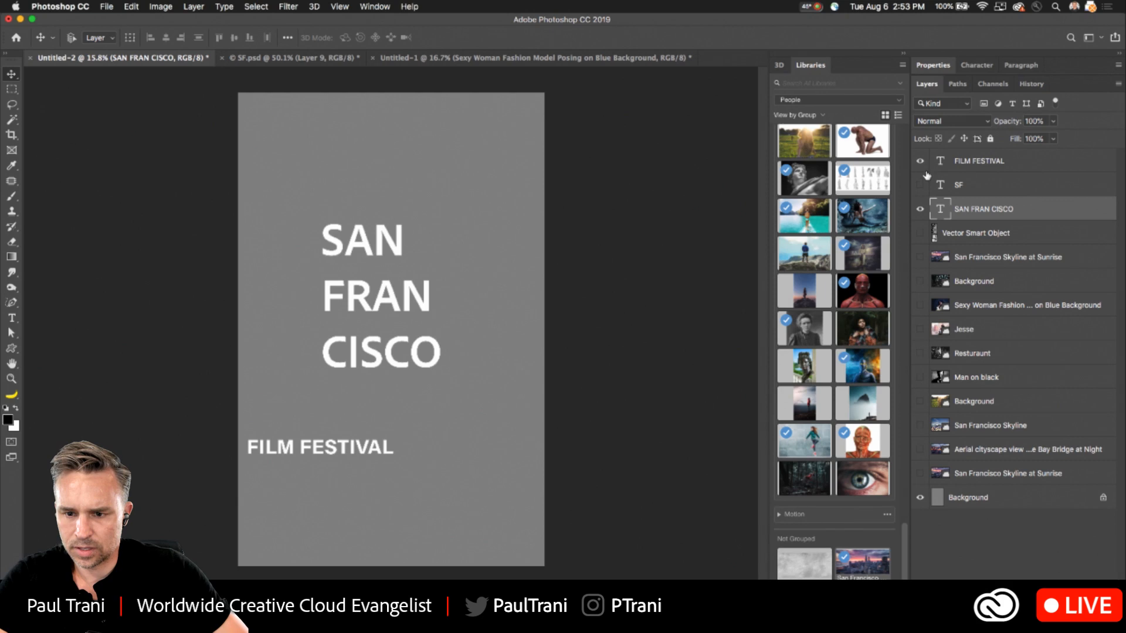
pyautogui.click(920, 232)
pyautogui.click(939, 236)
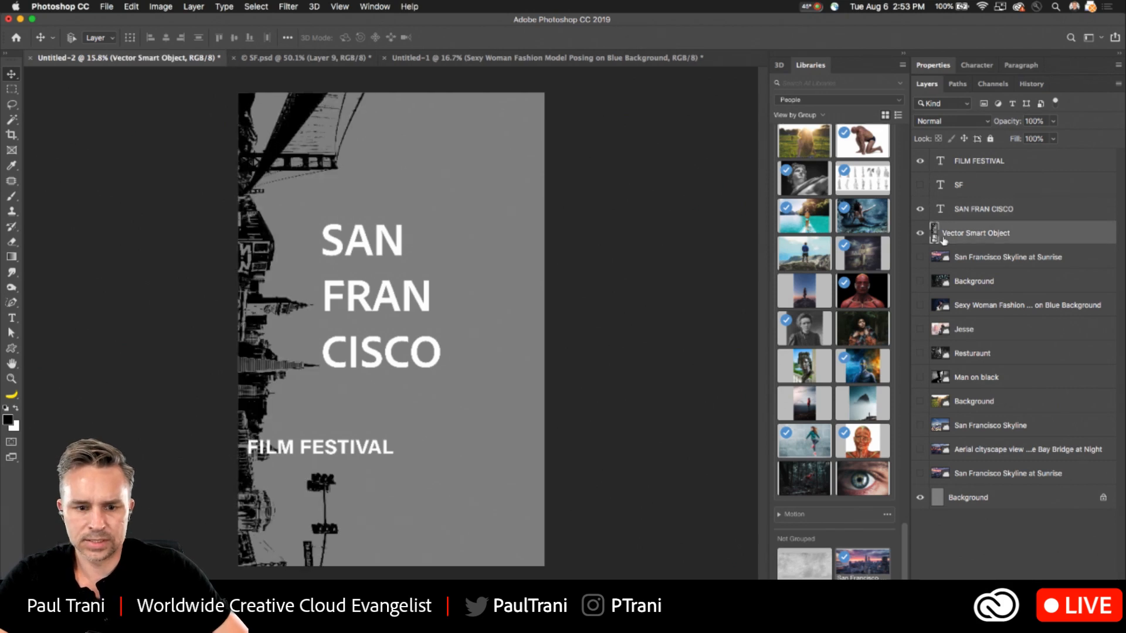
# - Enlarge the SAN FRAN CISCO title to about 184 pt, shifting it up, and move FILM FESTIVAL just below the title's right end
pyautogui.click(982, 217)
pyautogui.press('super+t')
pyautogui.moveTo(327, 376); pyautogui.dragTo(258, 467)
pyautogui.press('Return')
pyautogui.moveTo(287, 381); pyautogui.dragTo(320, 348)
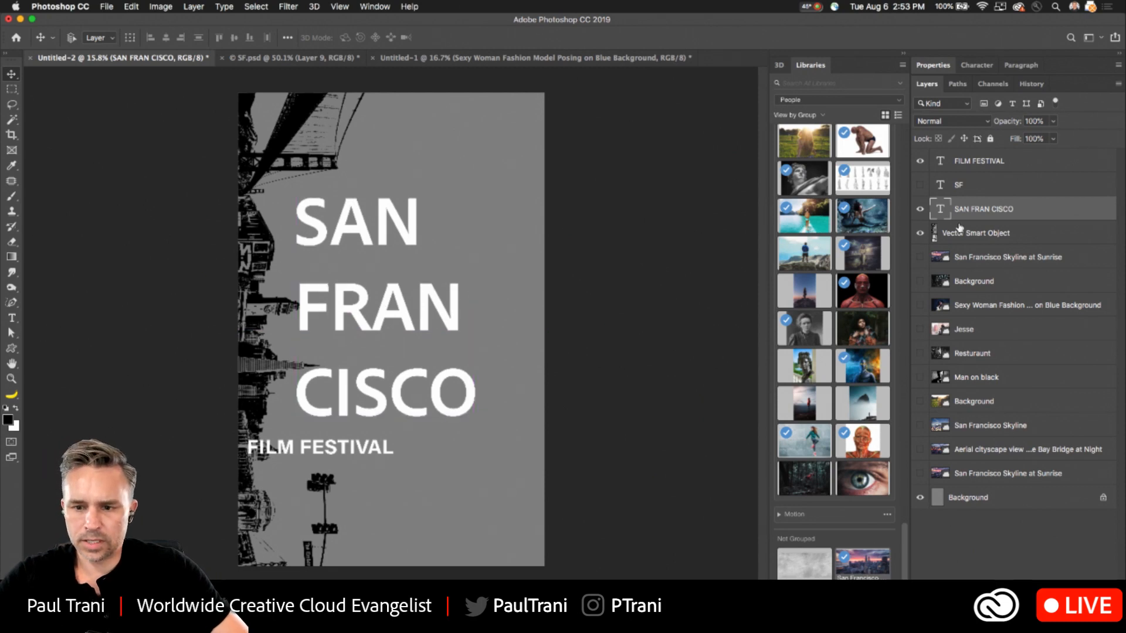
pyautogui.click(972, 164)
pyautogui.moveTo(248, 452); pyautogui.dragTo(391, 459)
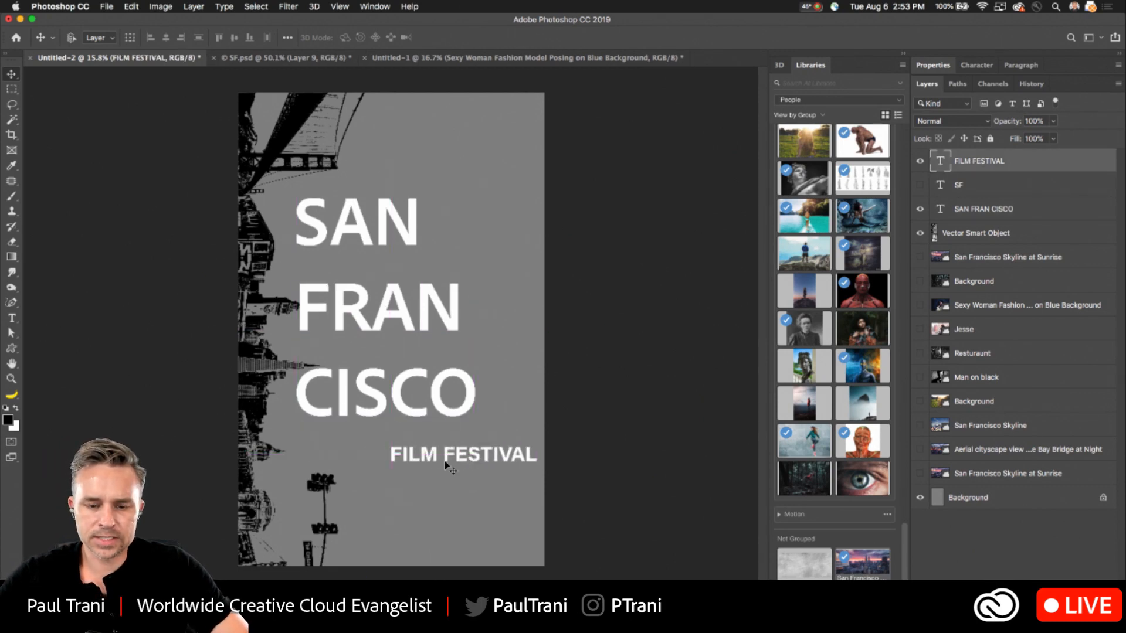
# - Draw a black rectangle about 1814 x 277 px behind the FILM FESTIVAL text, reaching the poster's right edge
pyautogui.click(1016, 210)
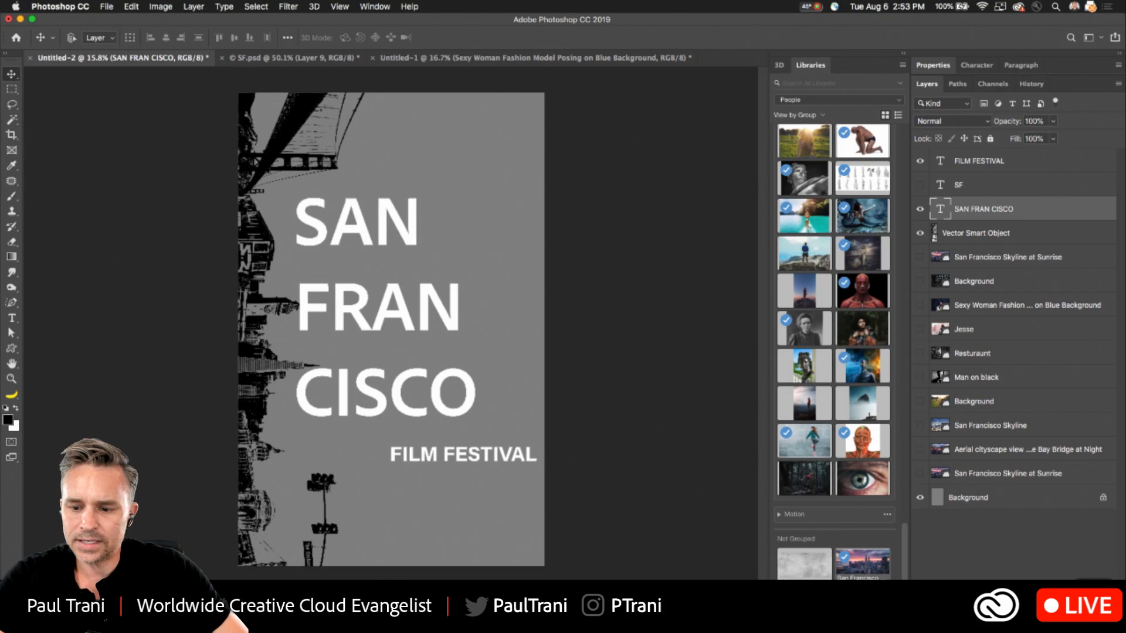
pyautogui.press('super+shift+alt+n')
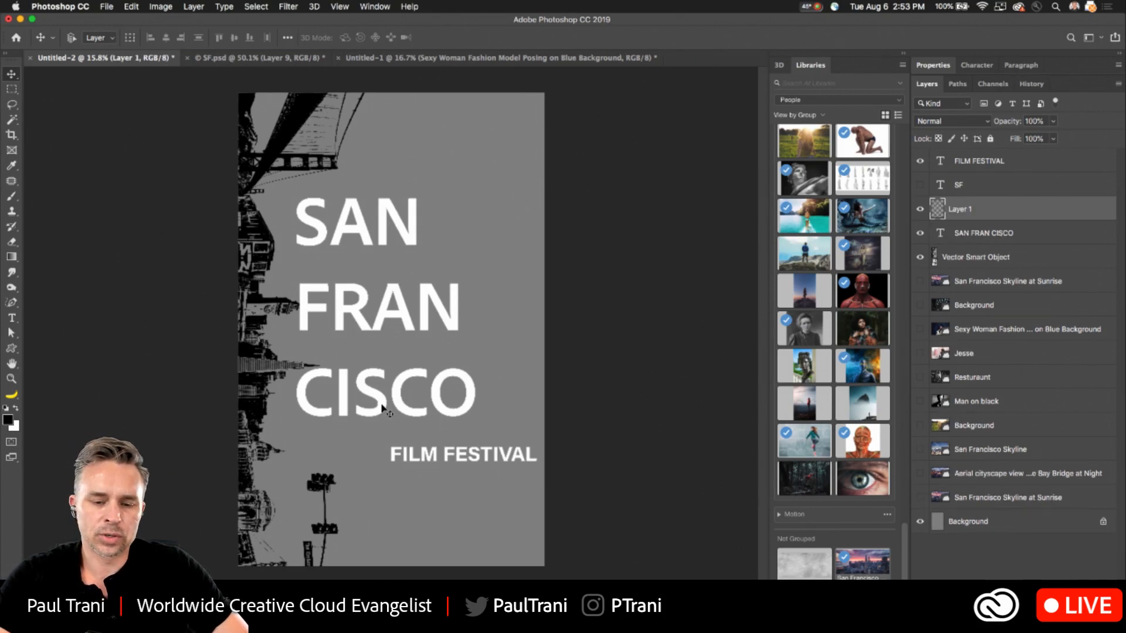
pyautogui.scroll(2, 384, 408)
pyautogui.scroll(1, 384, 408)
pyautogui.moveTo(317, 350); pyautogui.dragTo(354, 323)
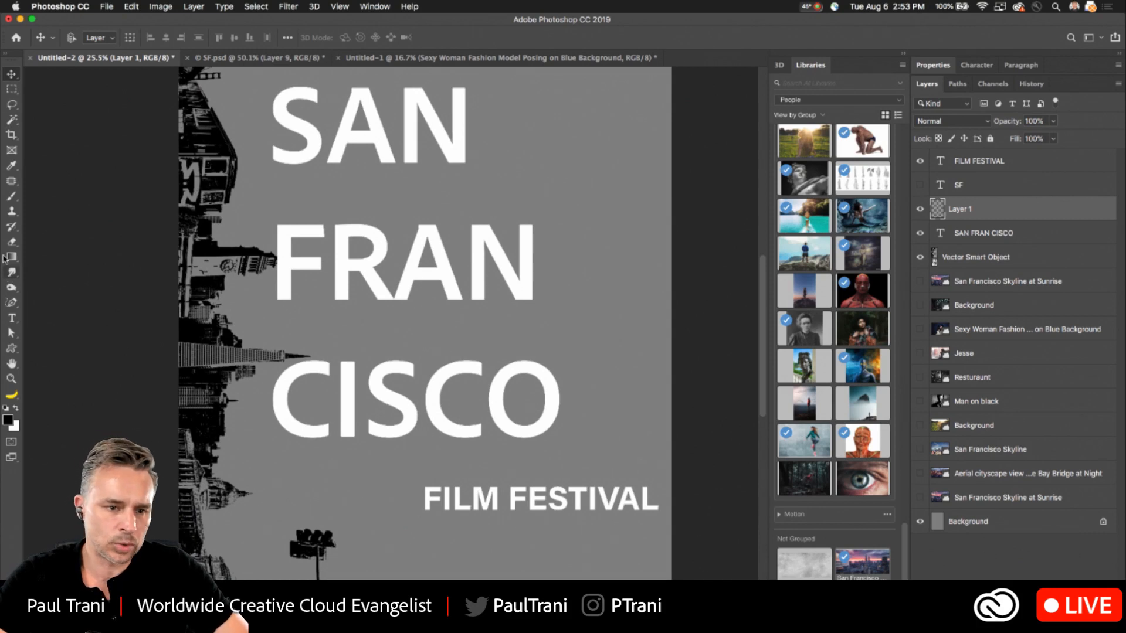
pyautogui.click(12, 348)
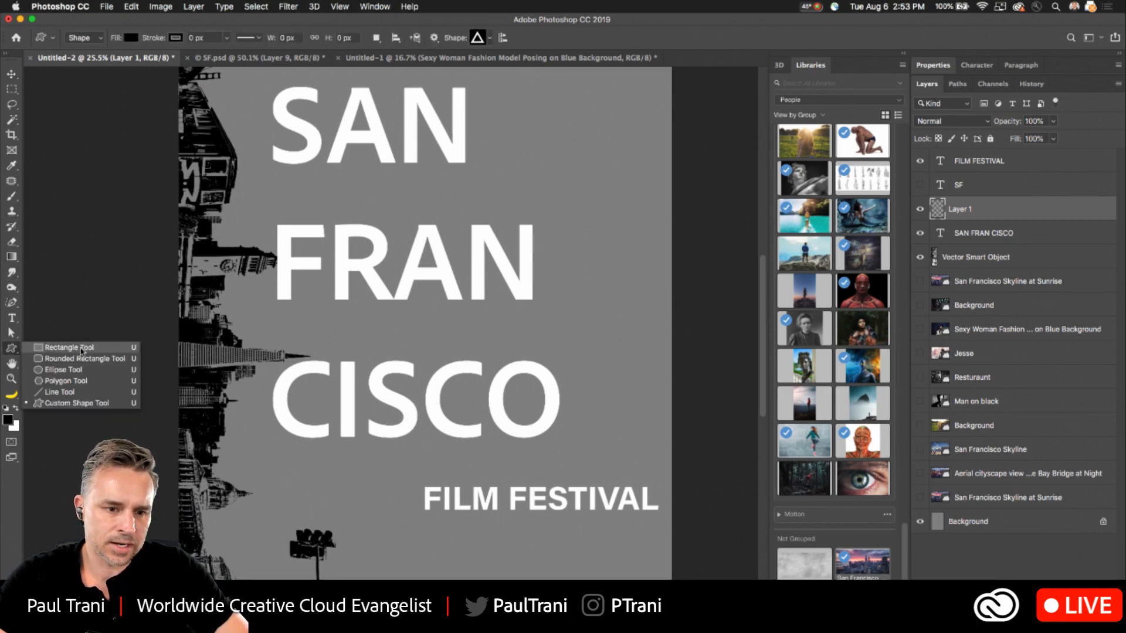
pyautogui.click(47, 347)
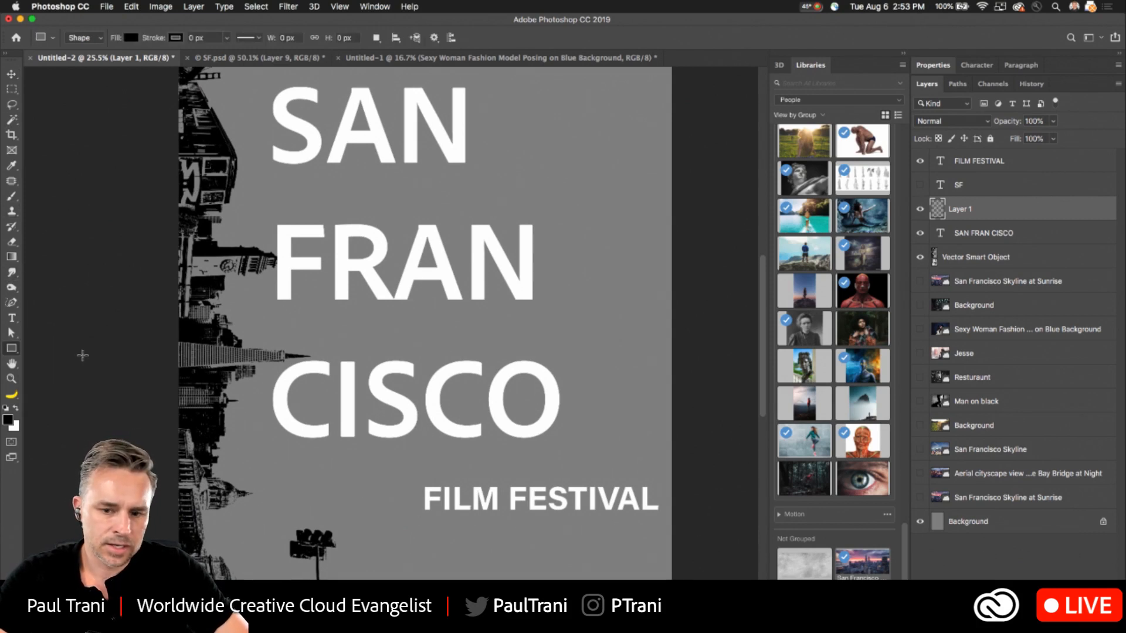
pyautogui.click(987, 264)
pyautogui.click(975, 192)
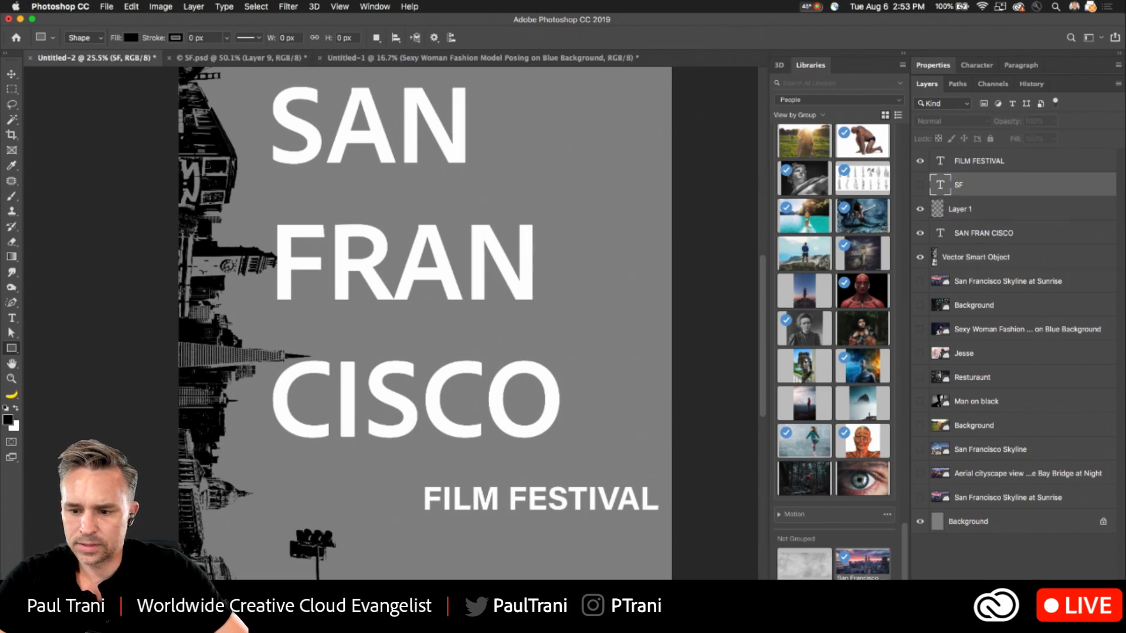
pyautogui.press('alt+shift+super+n')
pyautogui.moveTo(405, 479); pyautogui.dragTo(677, 520)
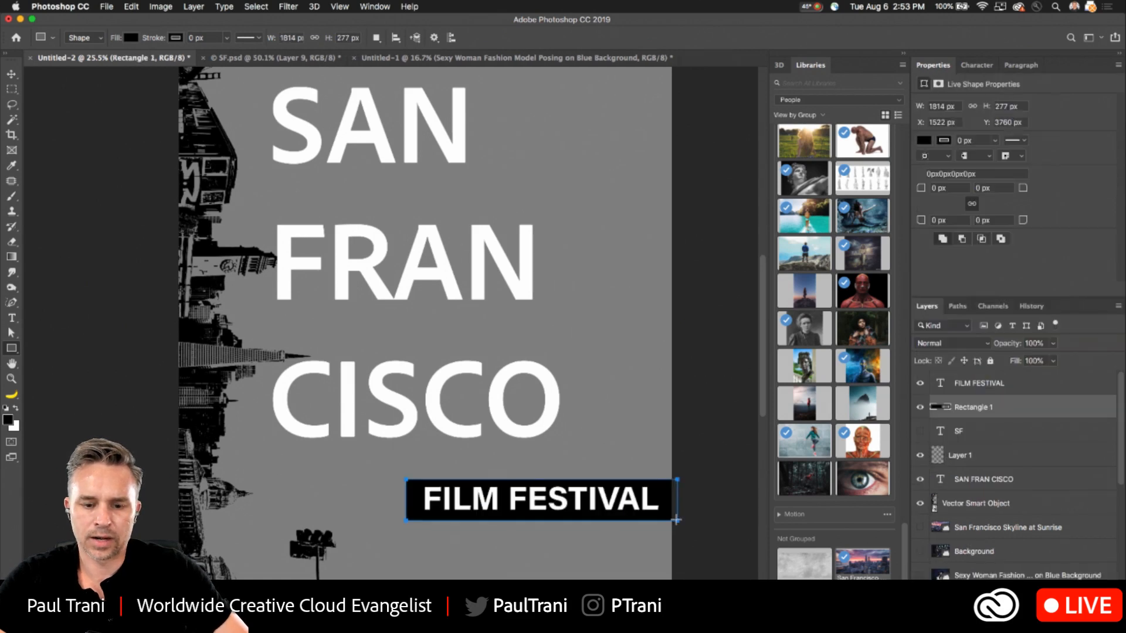
pyautogui.click(11, 74)
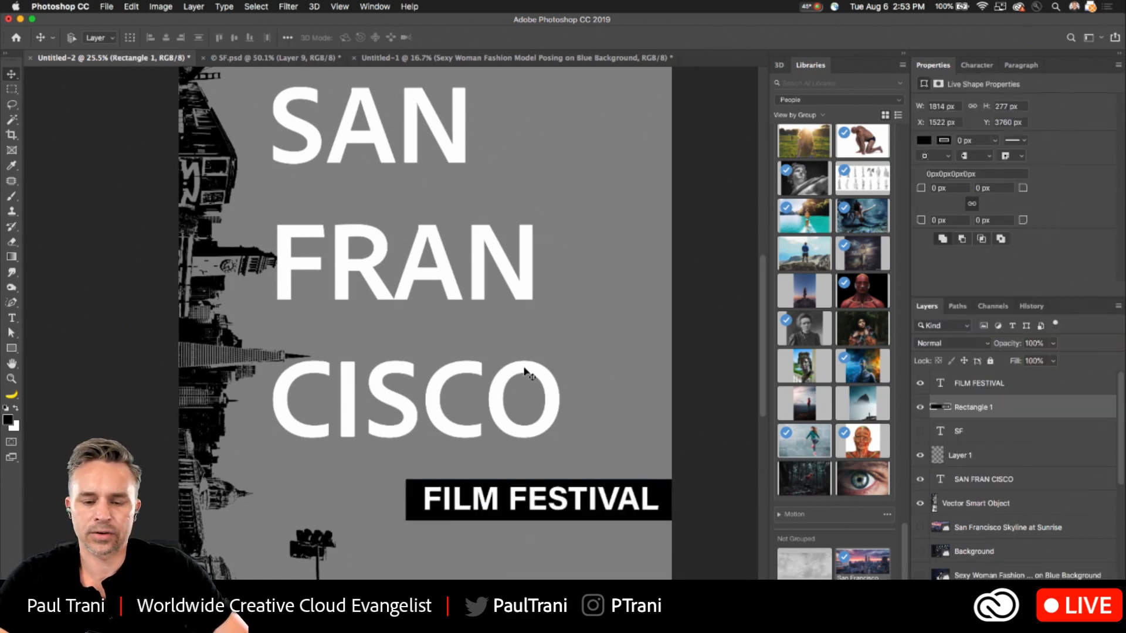
# - Nudge the FILM FESTIVAL text up to Y 3782 px to center it vertically in the black bar
pyautogui.scroll(-4, 528, 377)
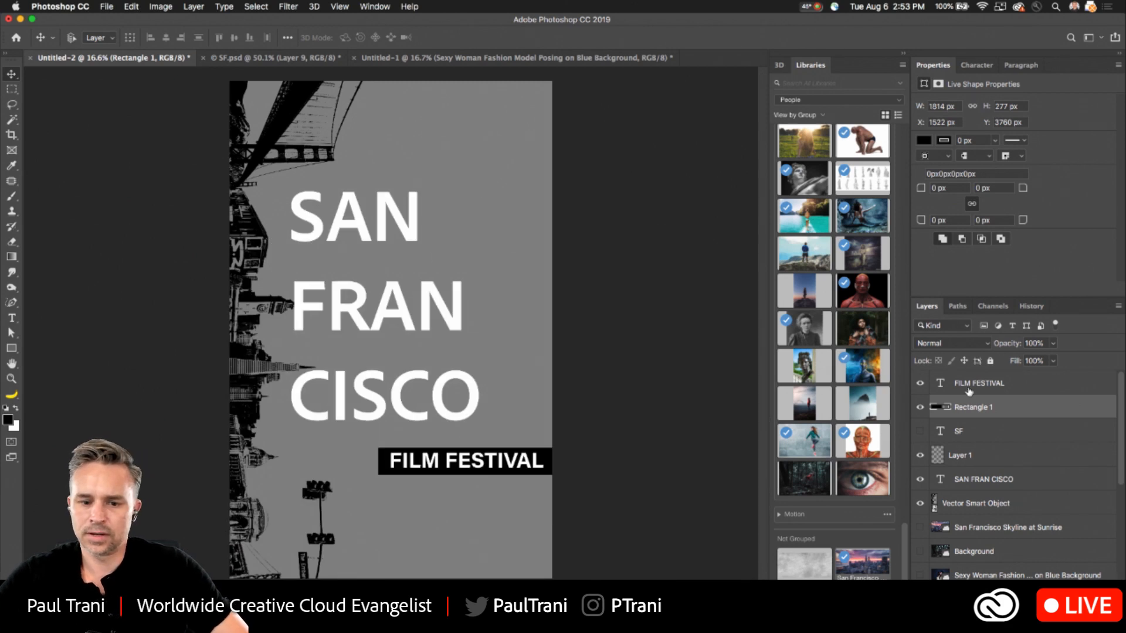
pyautogui.click(968, 389)
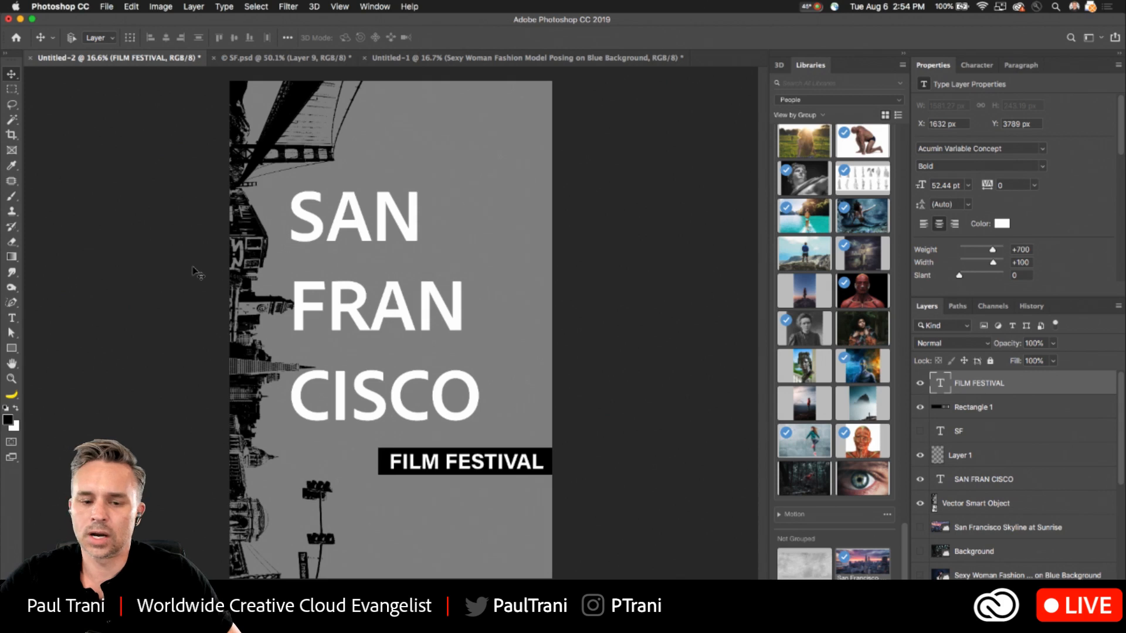
pyautogui.press('Up')
pyautogui.press('Up')
pyautogui.press('Up')
pyautogui.press('Up')
pyautogui.press('Up')
pyautogui.press('Up')
pyautogui.press('Up')
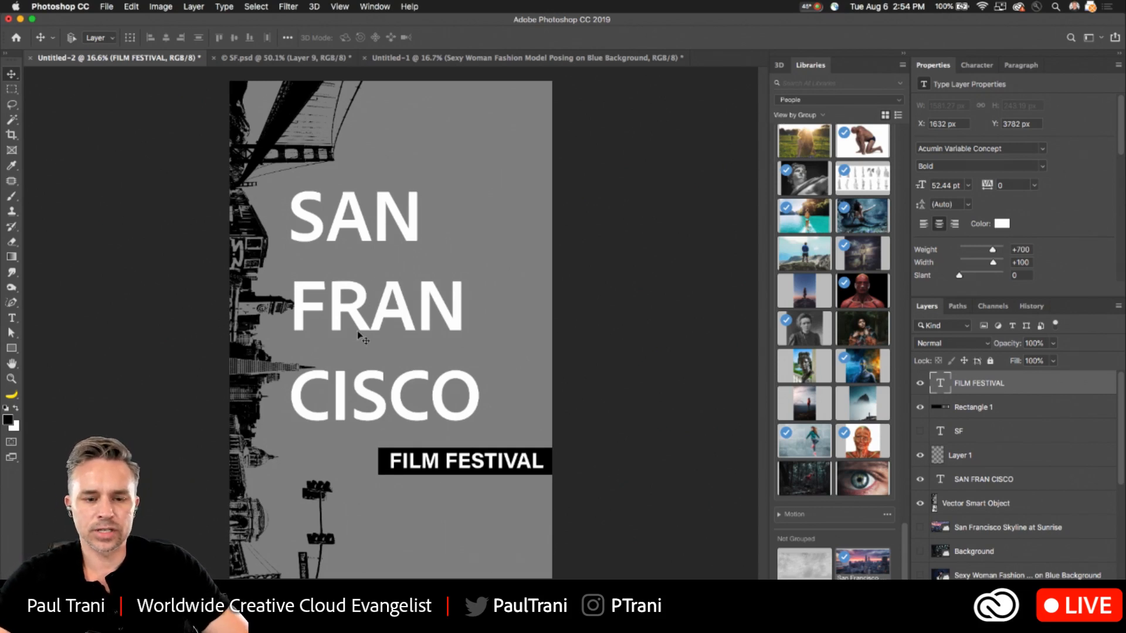
# - Move the FILM FESTIVAL text and its black bar together up between the FRAN and CISCO lines
pyautogui.scroll(1, 369, 336)
pyautogui.scroll(-2, 359, 335)
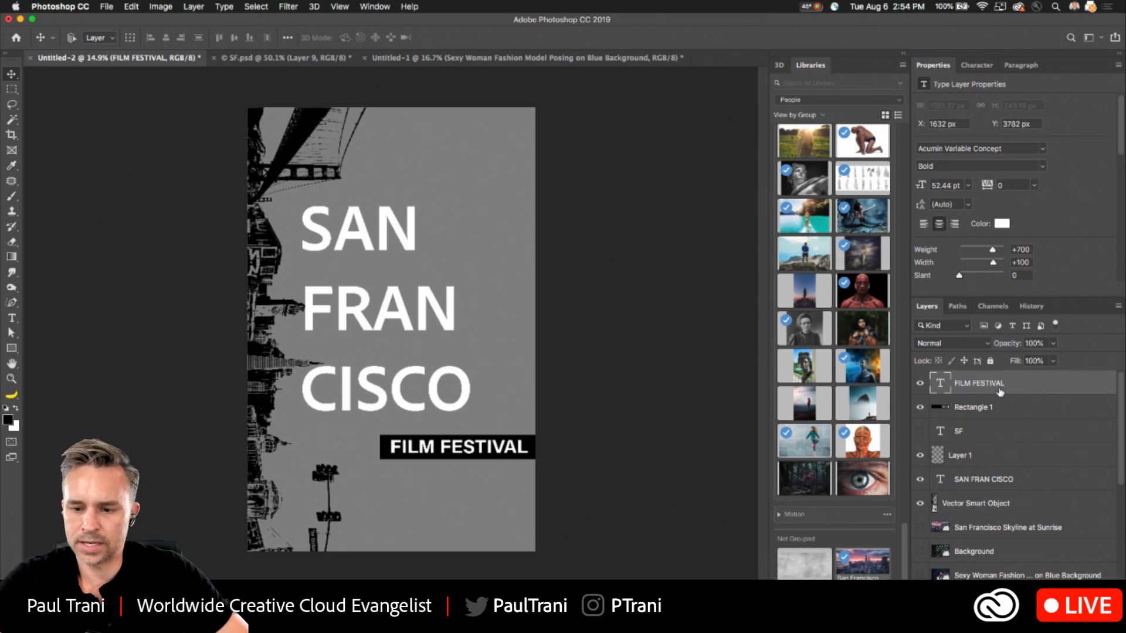
pyautogui.click(992, 487)
pyautogui.click(984, 388)
pyautogui.keyDown('shift'); pyautogui.click(983, 409); pyautogui.keyUp('shift')
pyautogui.moveTo(467, 459); pyautogui.dragTo(468, 363)
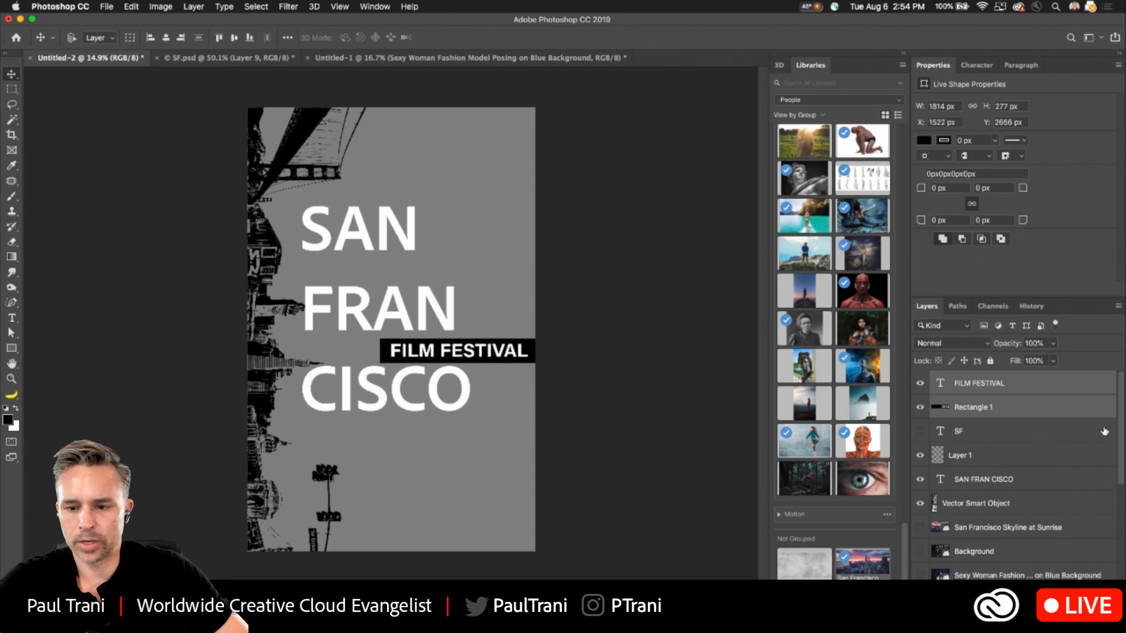
# - Enlarge the SAN FRAN CISCO title to about 226 pt so it fills more of the poster's width
pyautogui.click(985, 479)
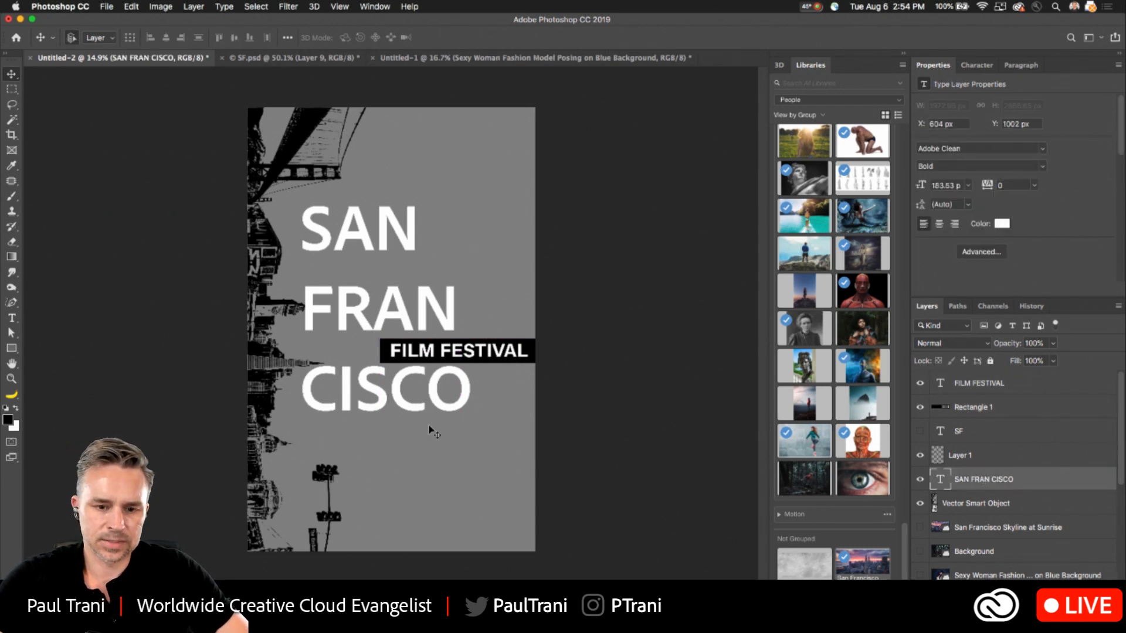
pyautogui.press('super+t')
pyautogui.moveTo(472, 428); pyautogui.dragTo(503, 486)
pyautogui.press('Return')
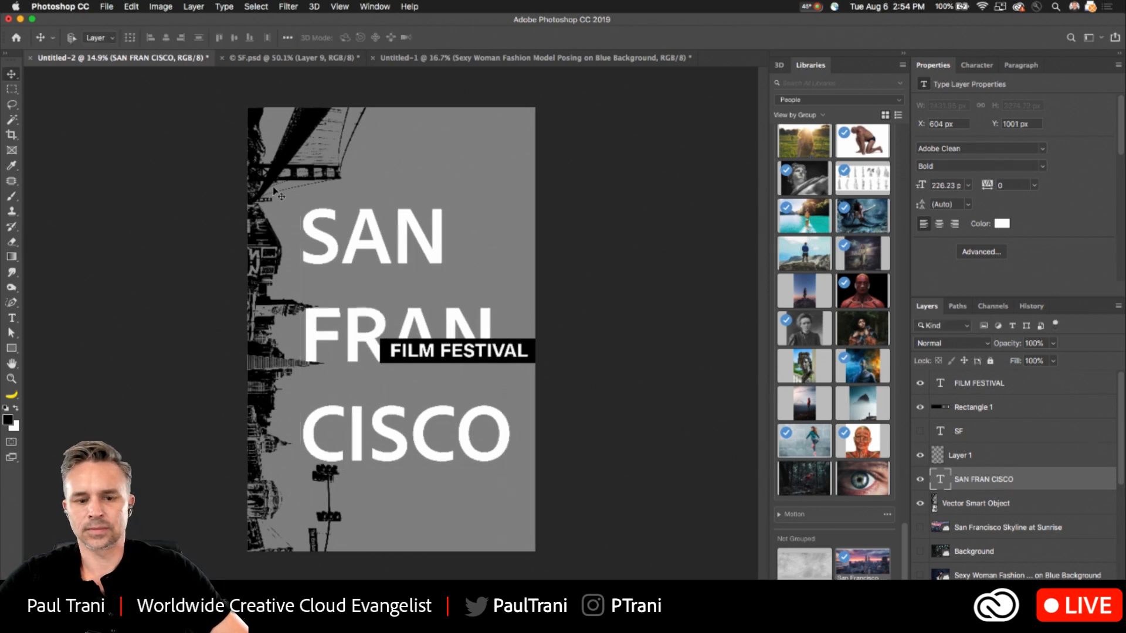
# - Save the document to the Desktop as Poster1.psd in Photoshop format
pyautogui.click(106, 6)
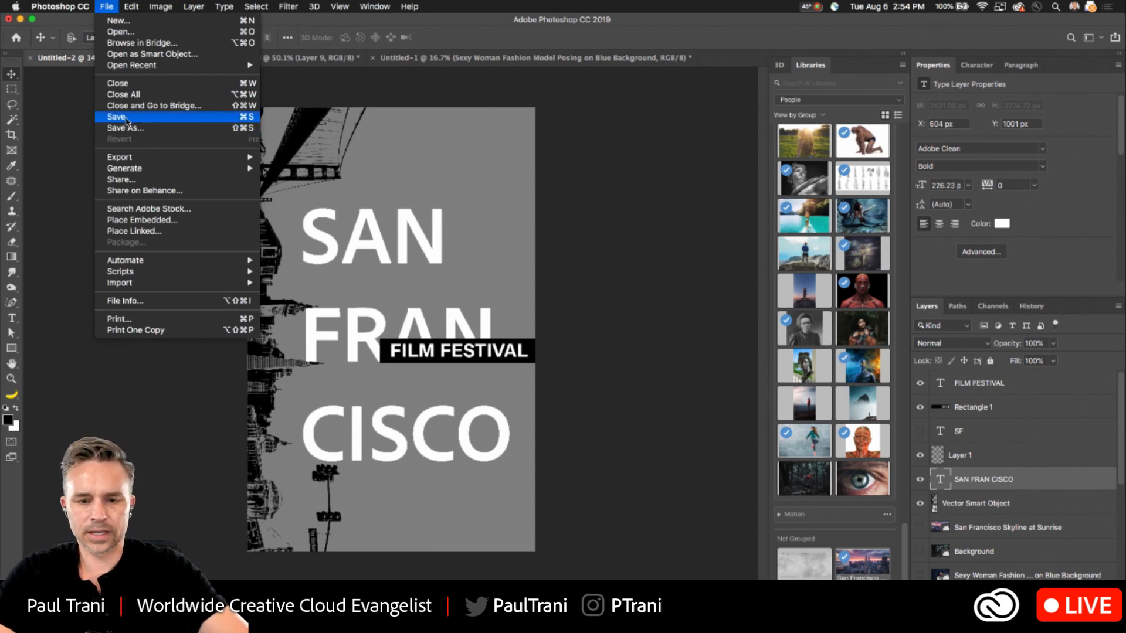
pyautogui.click(126, 120)
pyautogui.write('Poster1.psd')
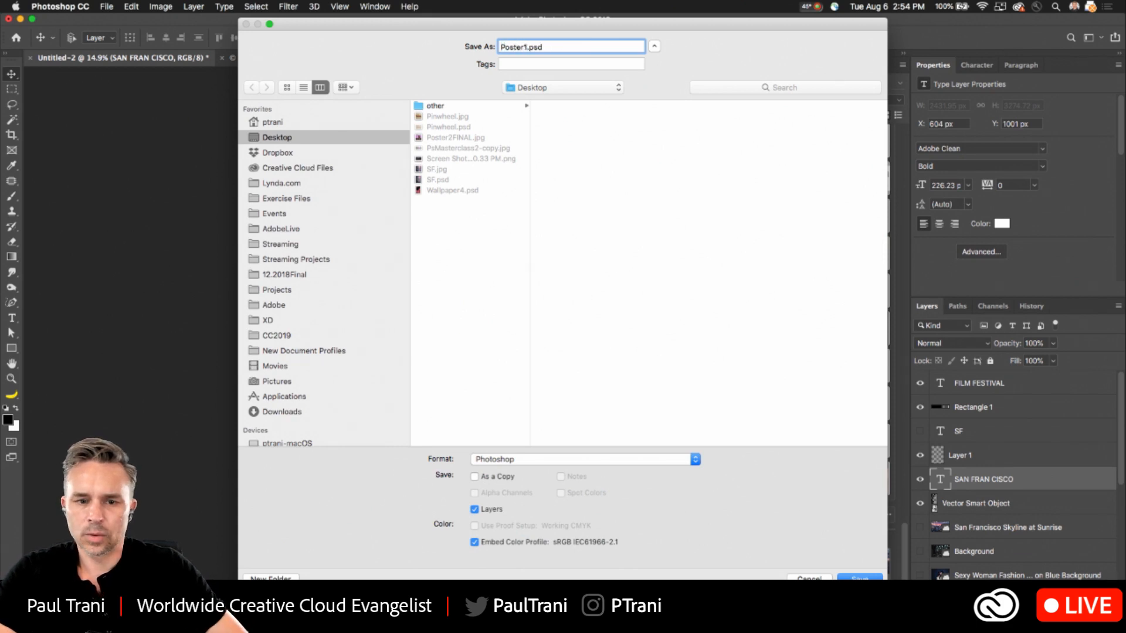
pyautogui.press('Return')
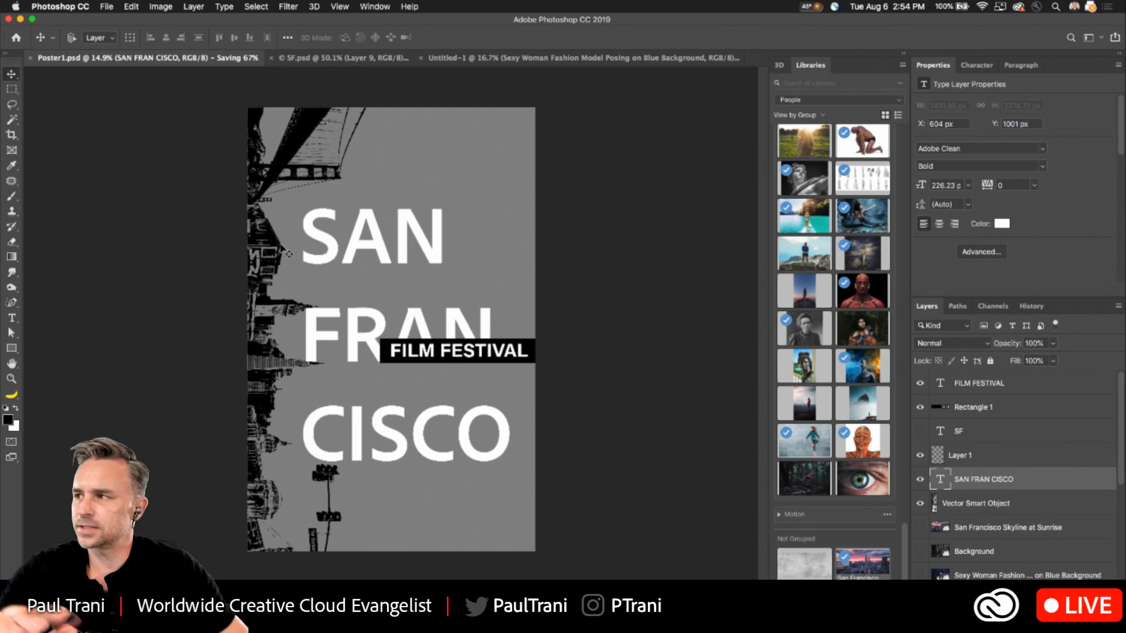
# - Add a new empty layer directly above the gray Background layer
pyautogui.press('super+0')
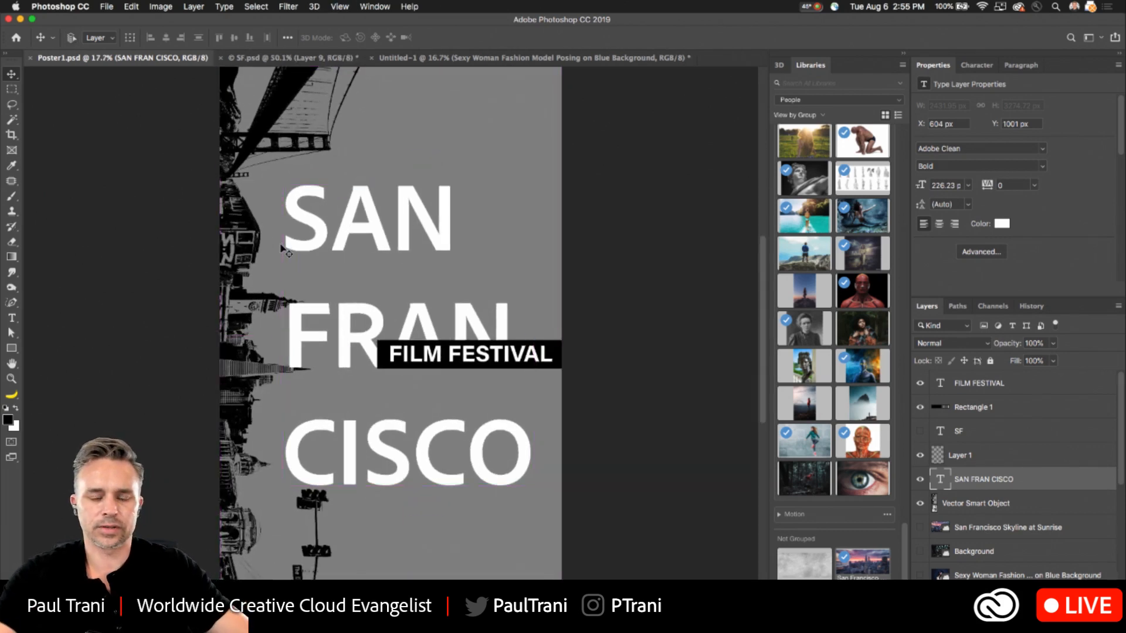
pyautogui.scroll(-3, 227, 208)
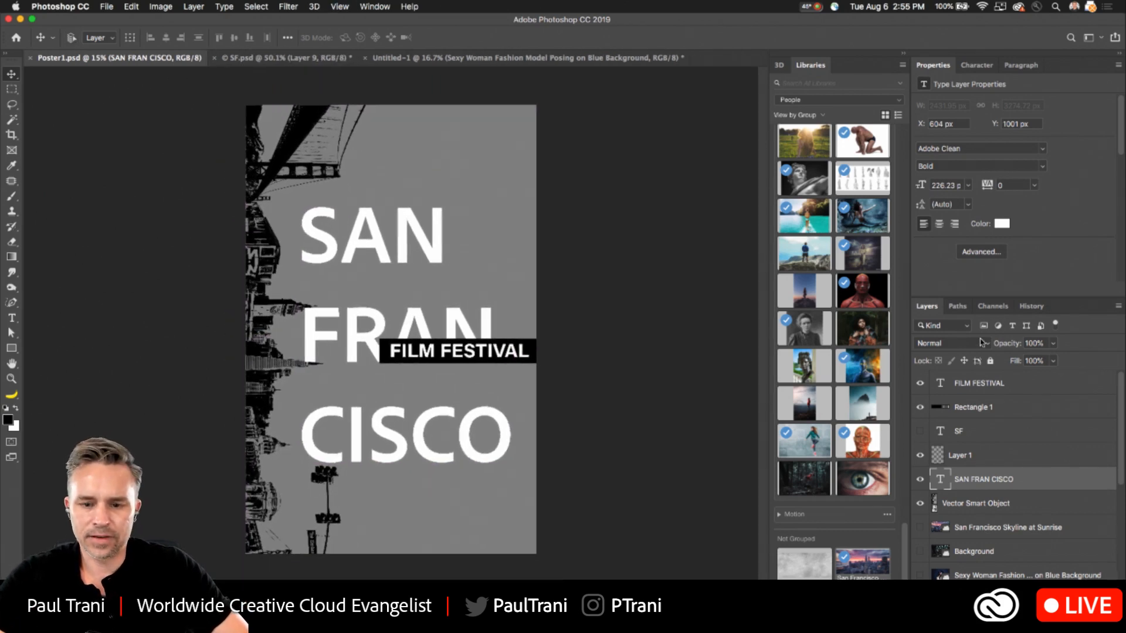
pyautogui.scroll(-5, 1033, 510)
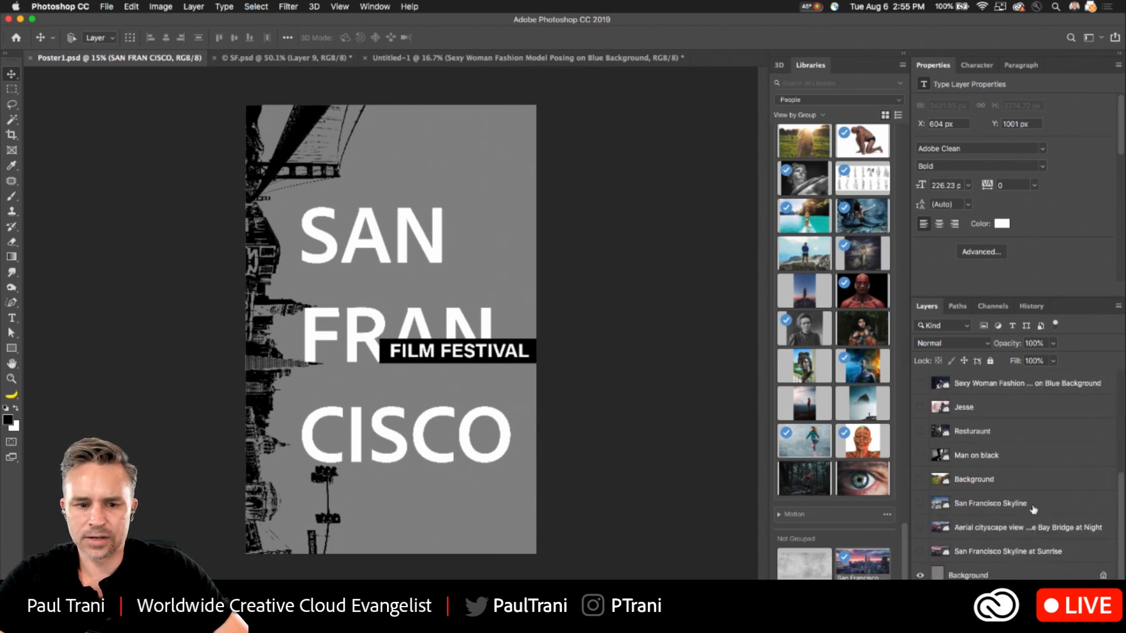
pyautogui.click(987, 575)
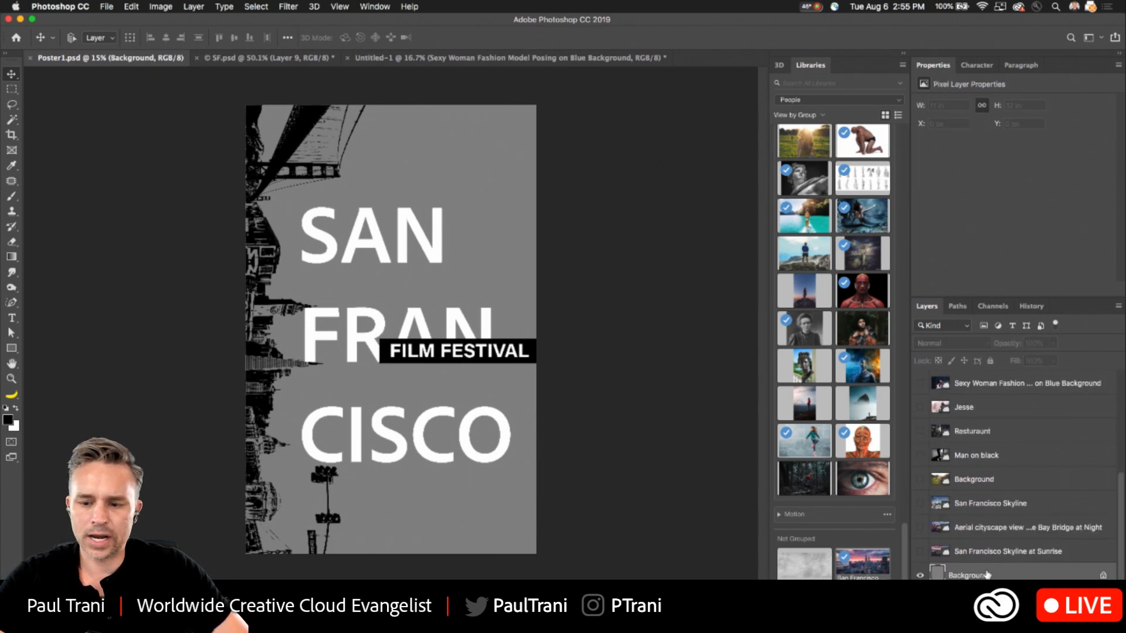
pyautogui.press('super+shift+alt+n')
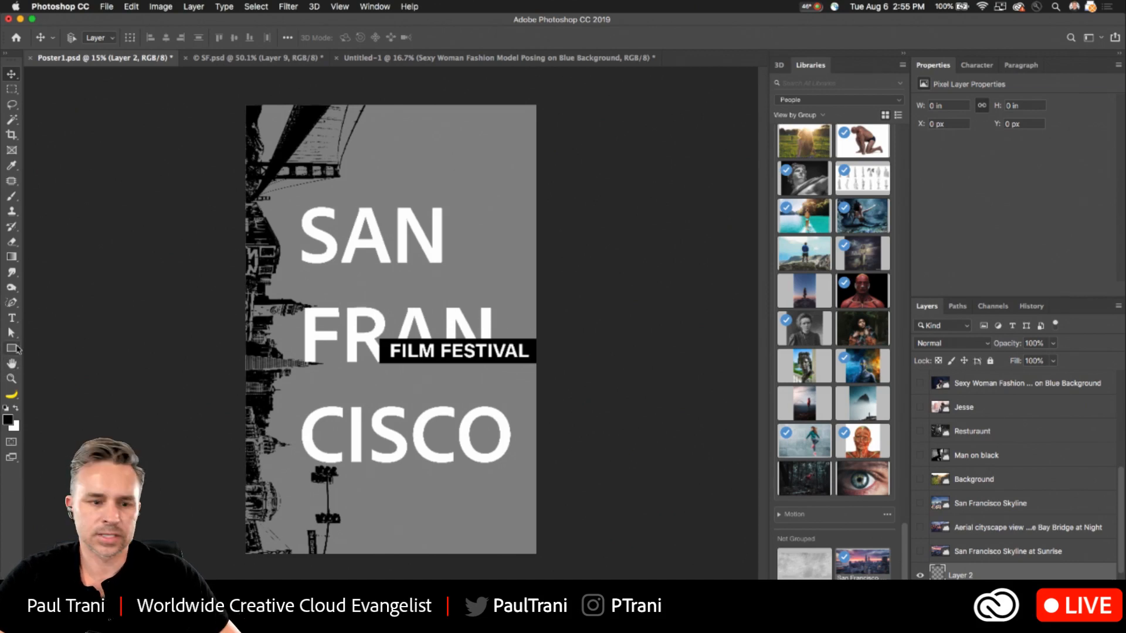
# - Set the foreground color to magenta ff00fc and the background color to a bright cyan blue
pyautogui.click(8, 419)
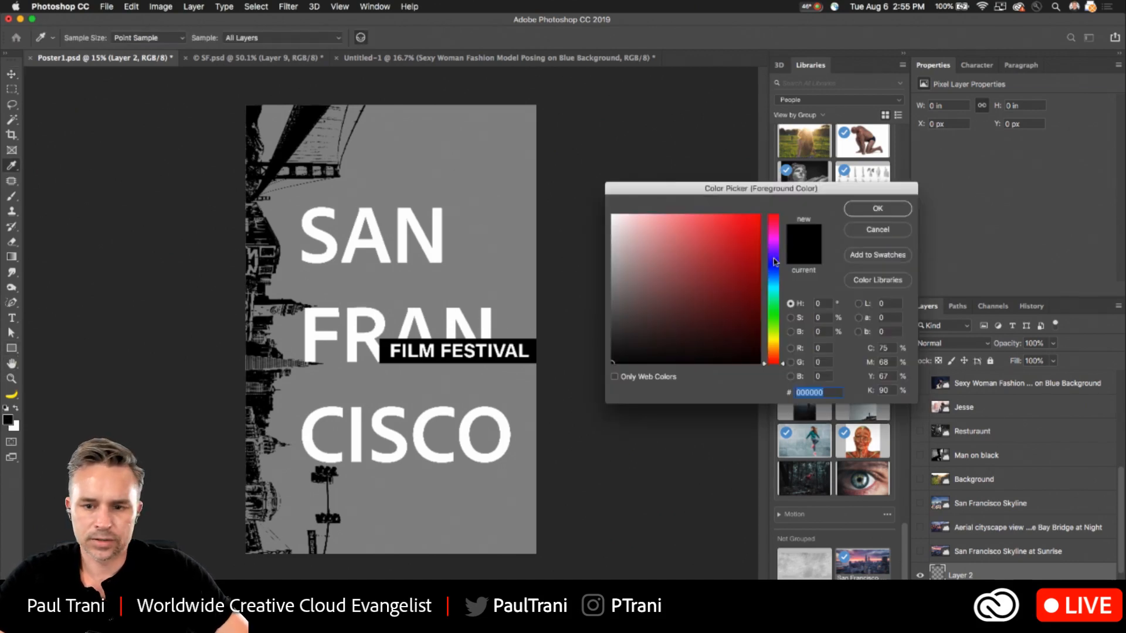
pyautogui.moveTo(732, 253); pyautogui.dragTo(768, 214)
pyautogui.click(773, 239)
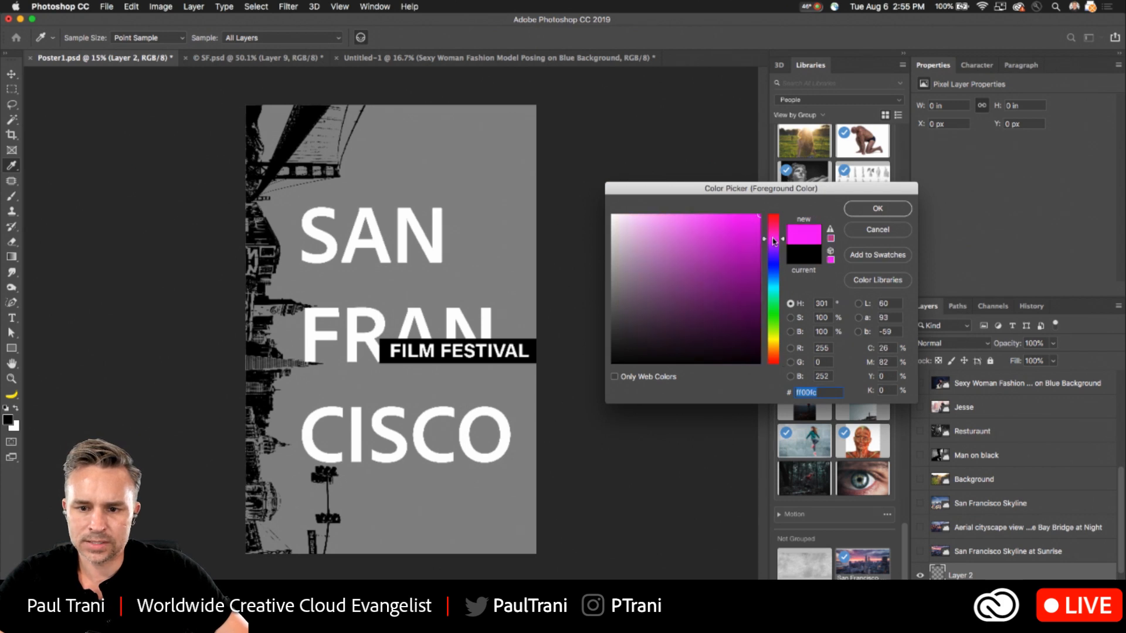
pyautogui.click(880, 210)
pyautogui.click(14, 426)
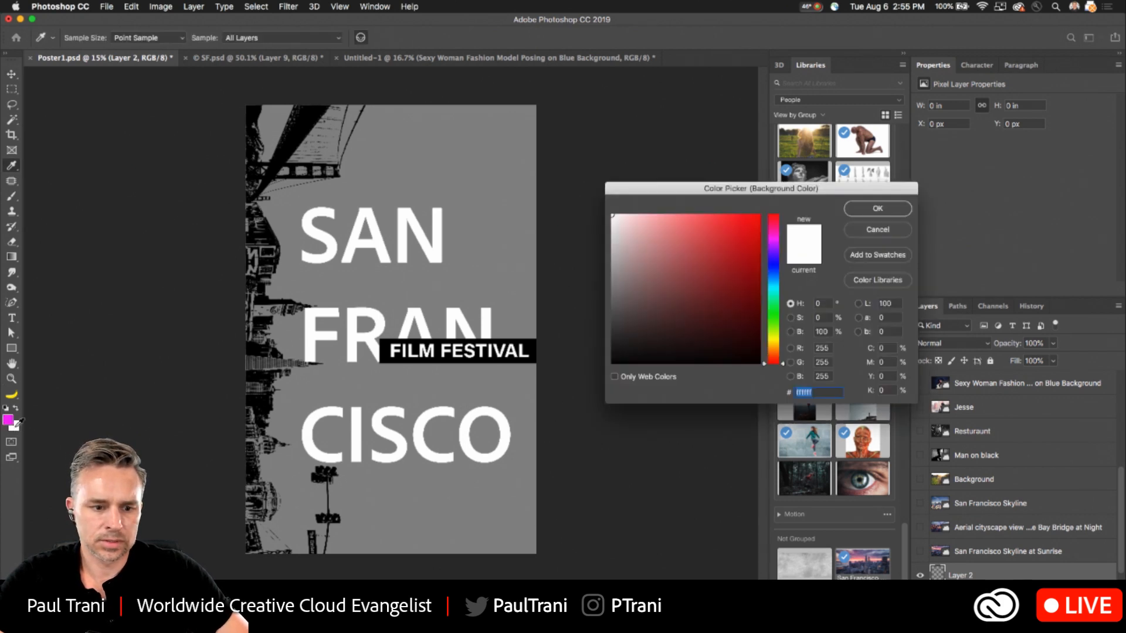
pyautogui.click(771, 284)
pyautogui.click(756, 223)
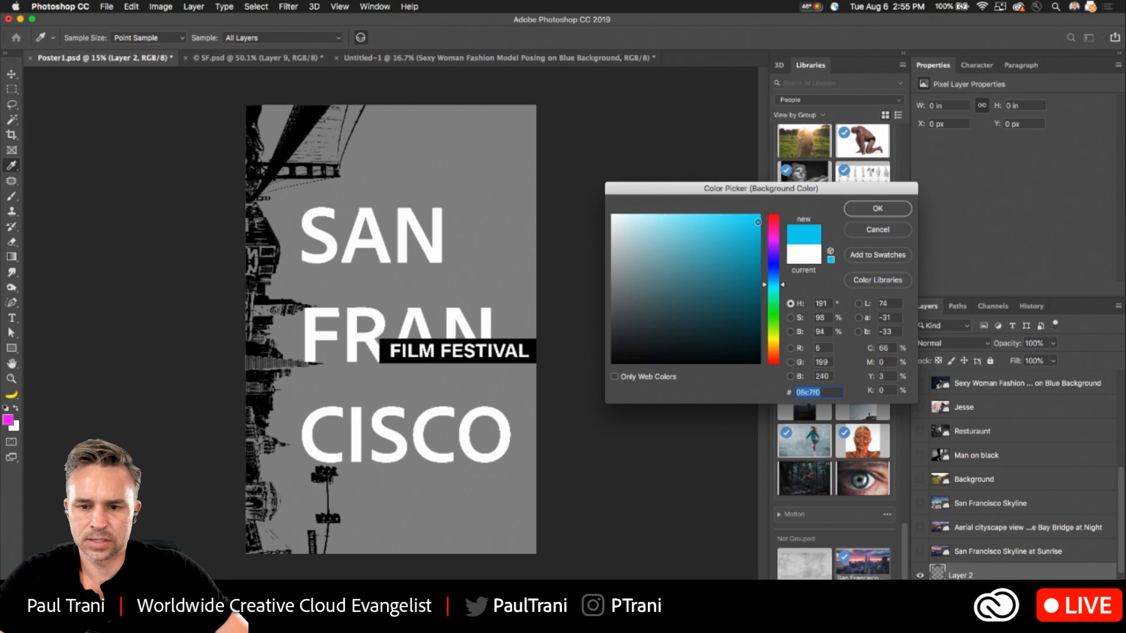
pyautogui.click(878, 209)
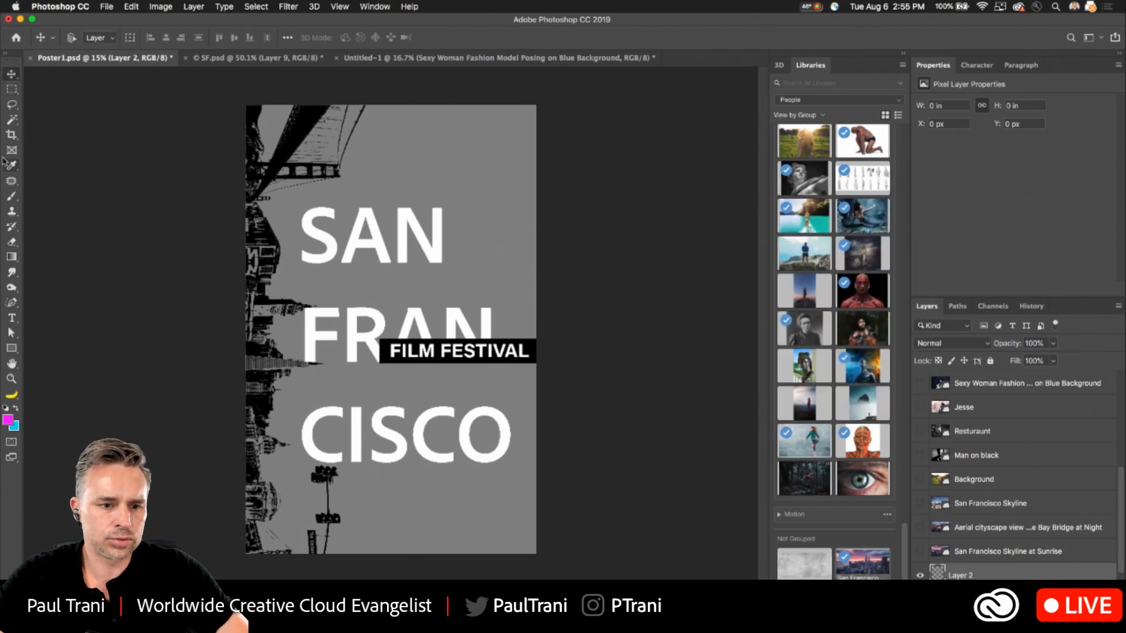
# - Fill the new layer with a foreground-to-background linear gradient, magenta at the poster's top to blue at its bottom, and save the file
pyautogui.click(12, 258)
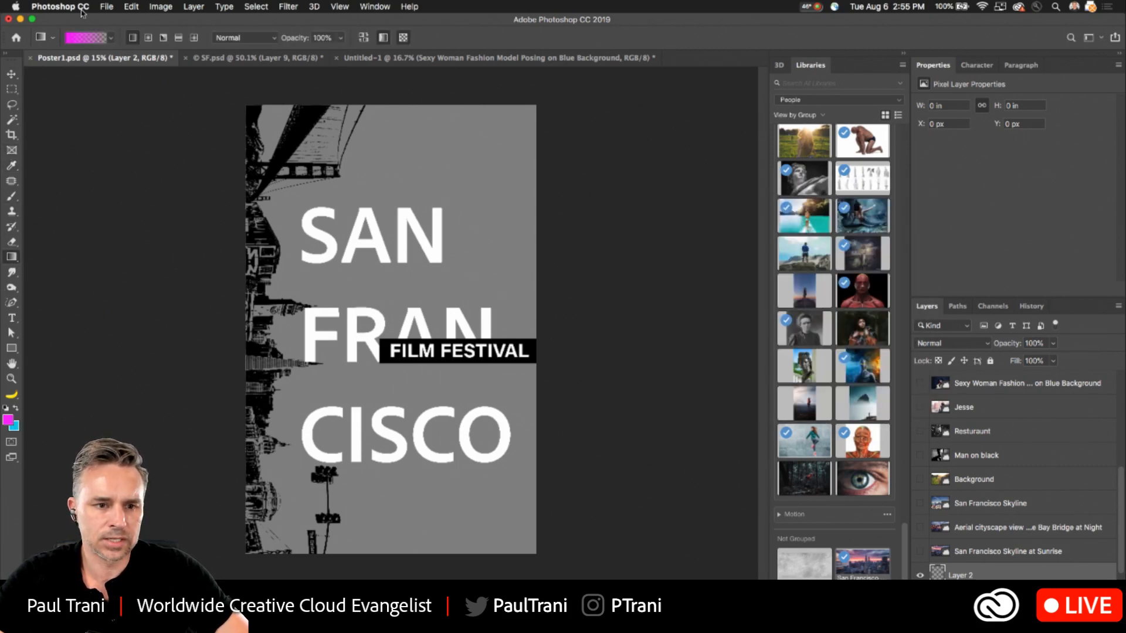
pyautogui.click(110, 39)
pyautogui.doubleClick(25, 59)
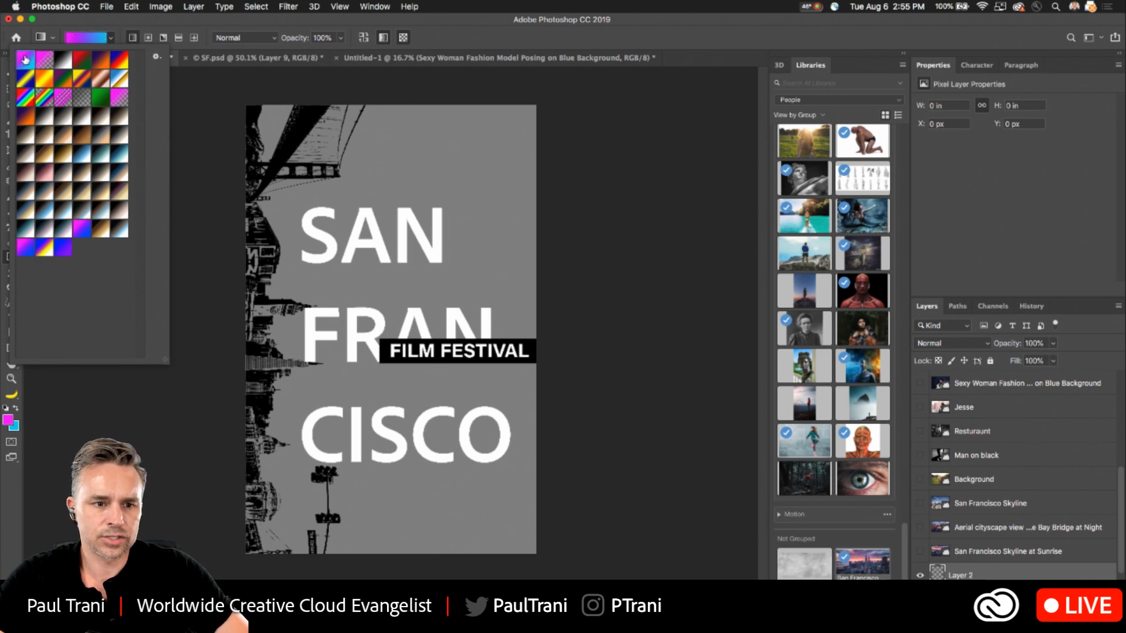
pyautogui.moveTo(359, 144); pyautogui.dragTo(415, 503)
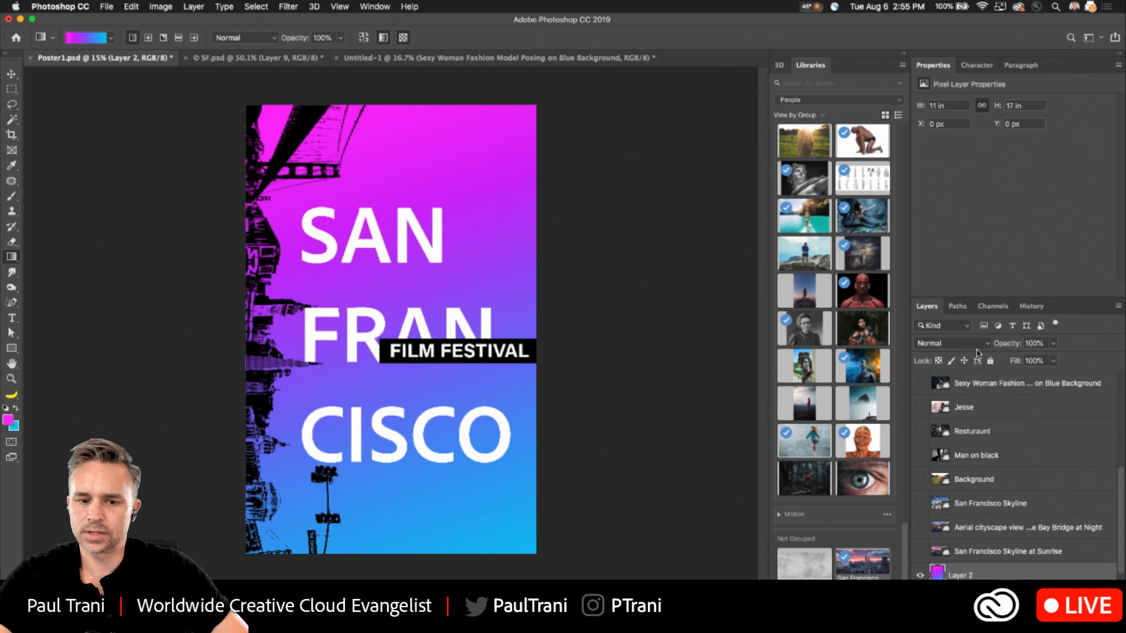
pyautogui.press('super+s')
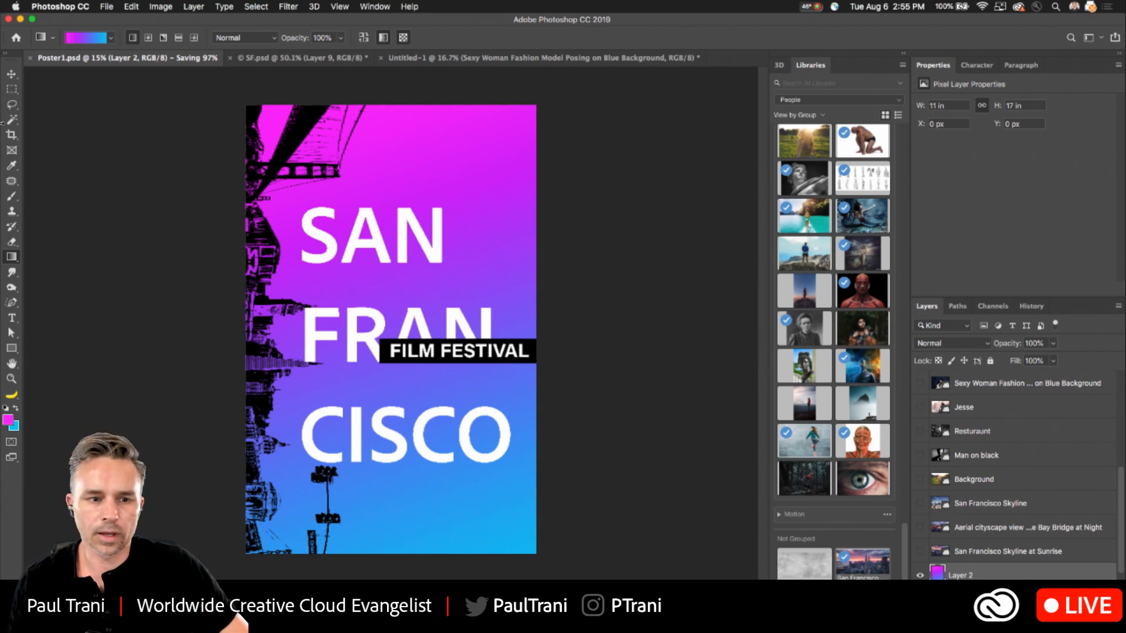
# - Move the FILM FESTIVAL text and its black bar slightly down together at the lower edge of FRAN, and save the file
pyautogui.click(11, 89)
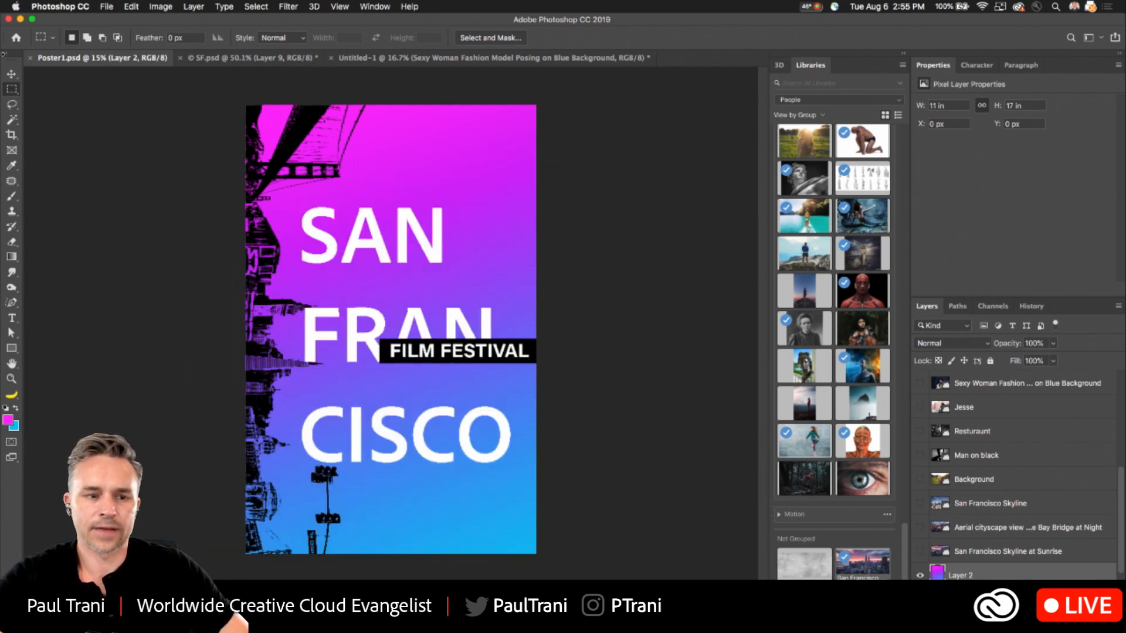
pyautogui.click(10, 75)
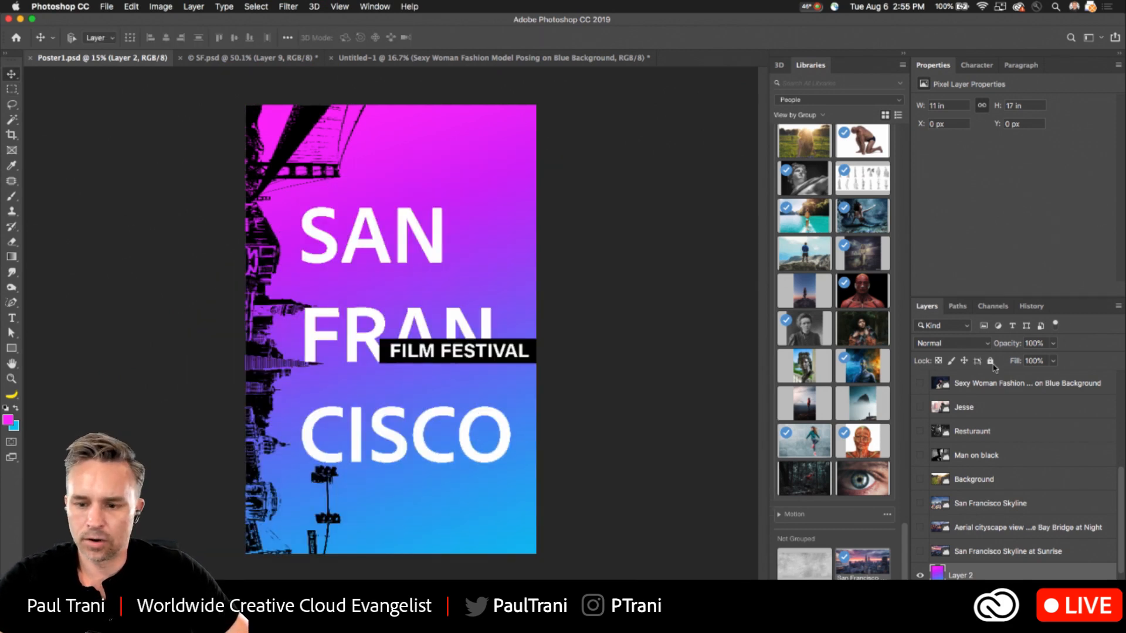
pyautogui.doubleClick(1056, 68)
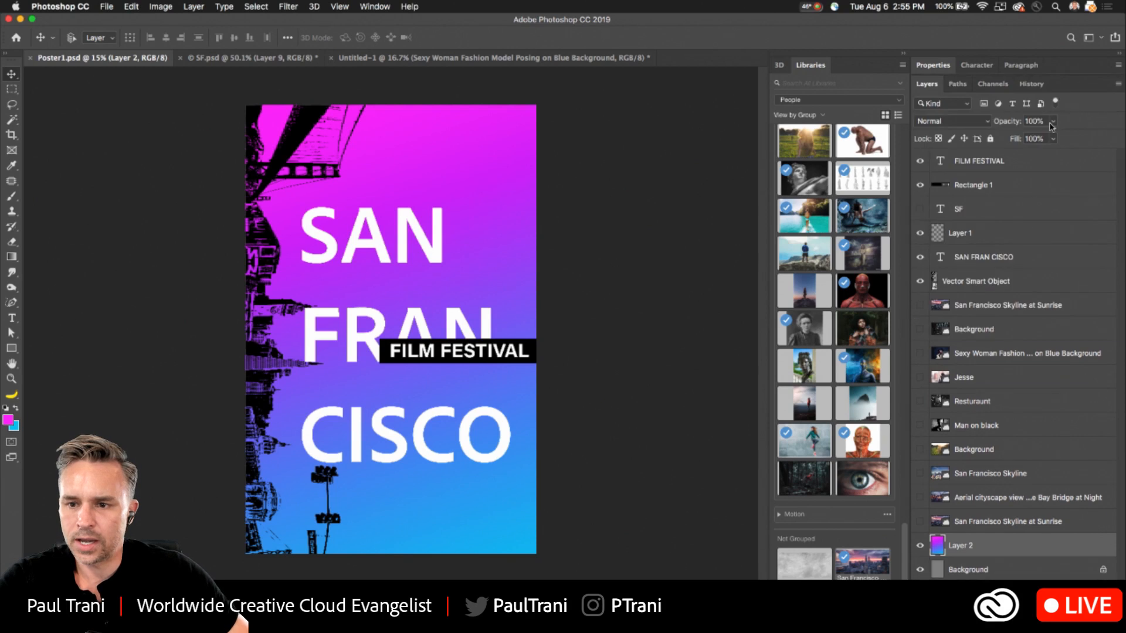
pyautogui.click(1000, 164)
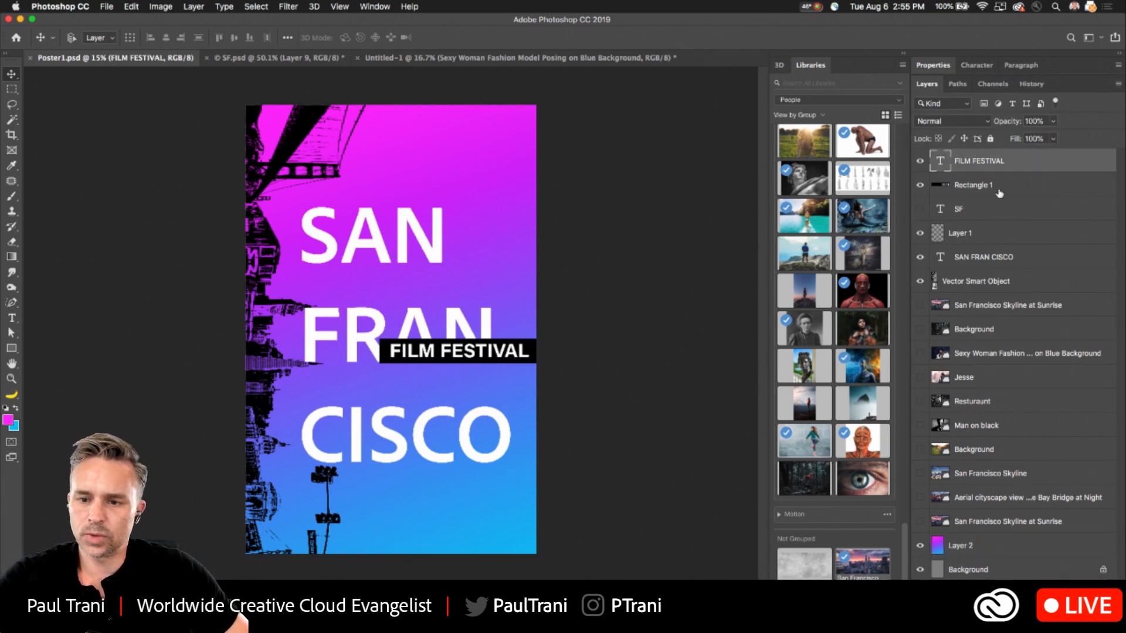
pyautogui.keyDown('shift'); pyautogui.click(1000, 185); pyautogui.keyUp('shift')
pyautogui.moveTo(381, 359); pyautogui.dragTo(381, 370)
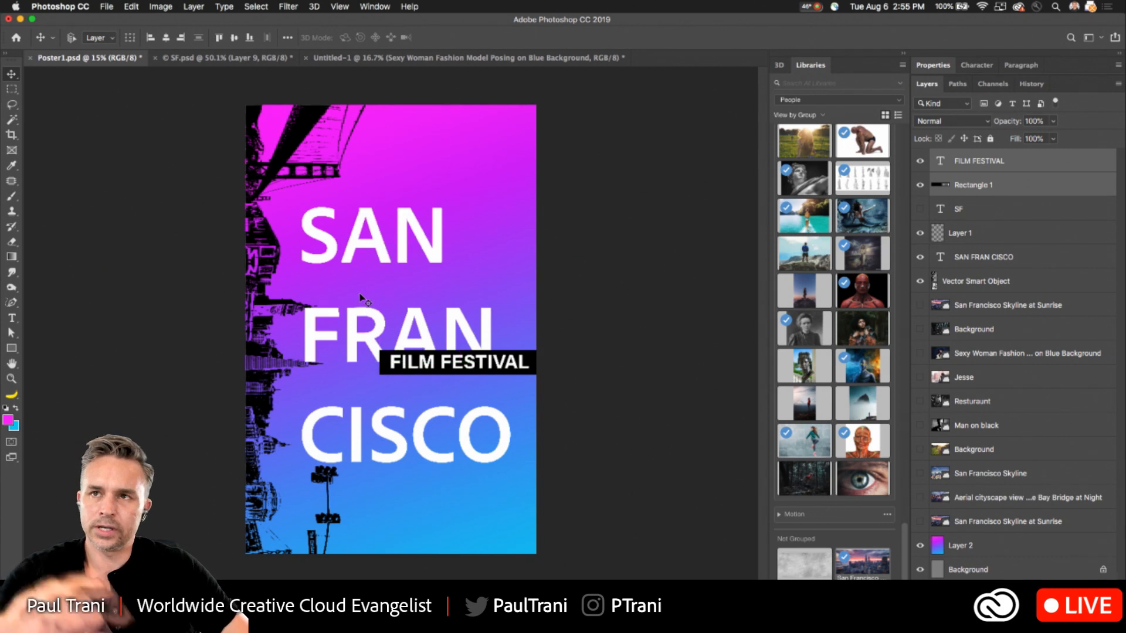
pyautogui.hotkey('shift', 'Up')
pyautogui.hotkey('shift', 'Up')
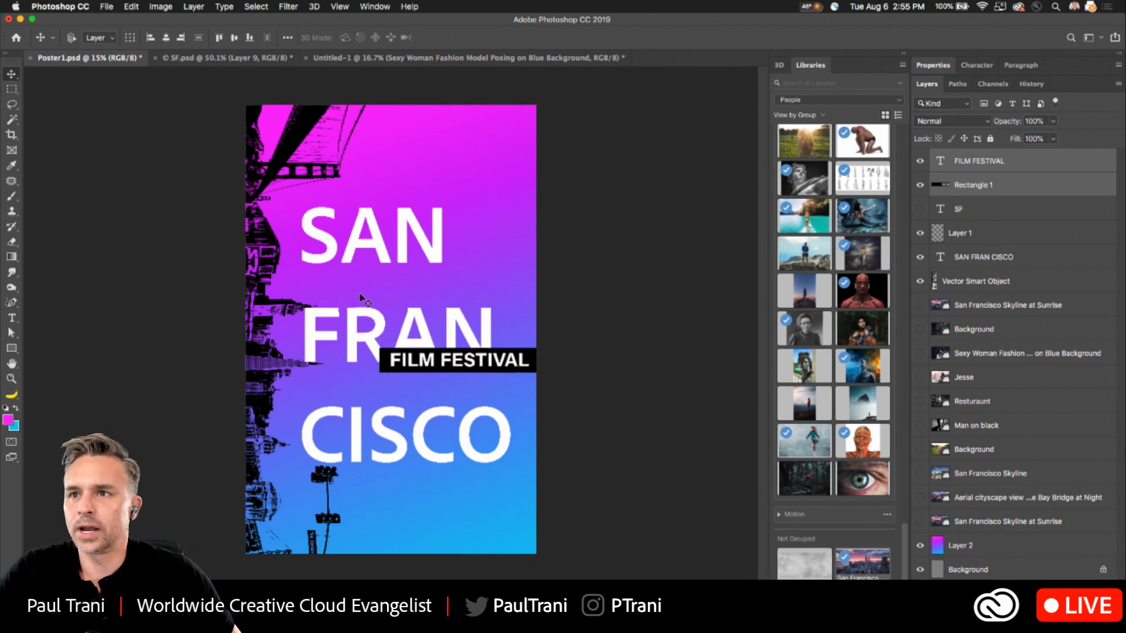
pyautogui.click(977, 167)
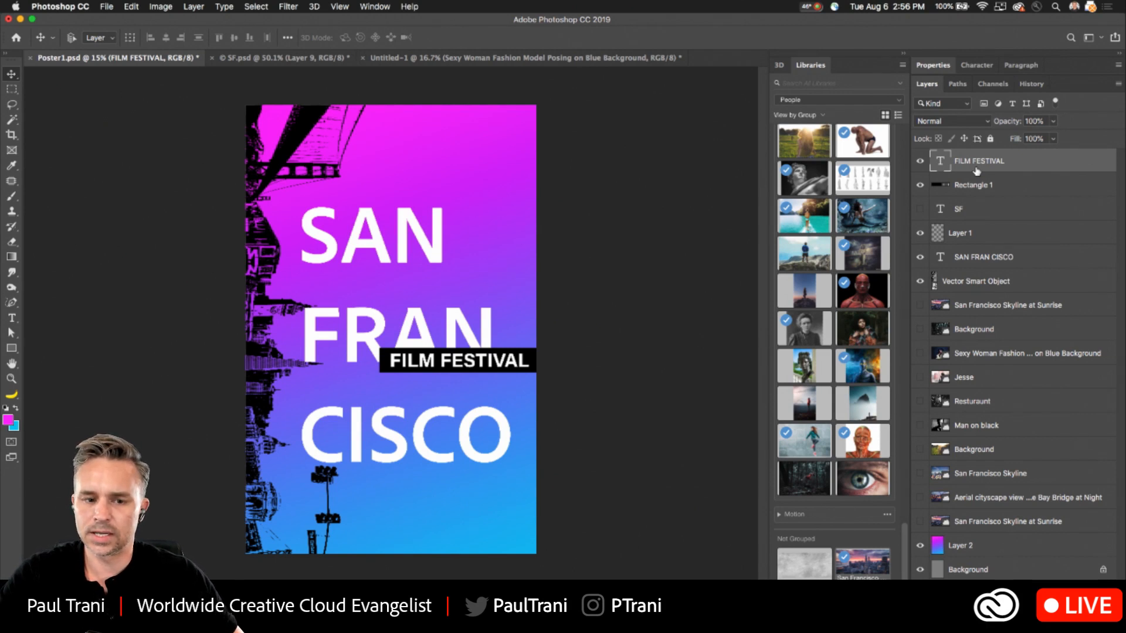
pyautogui.press('super+s')
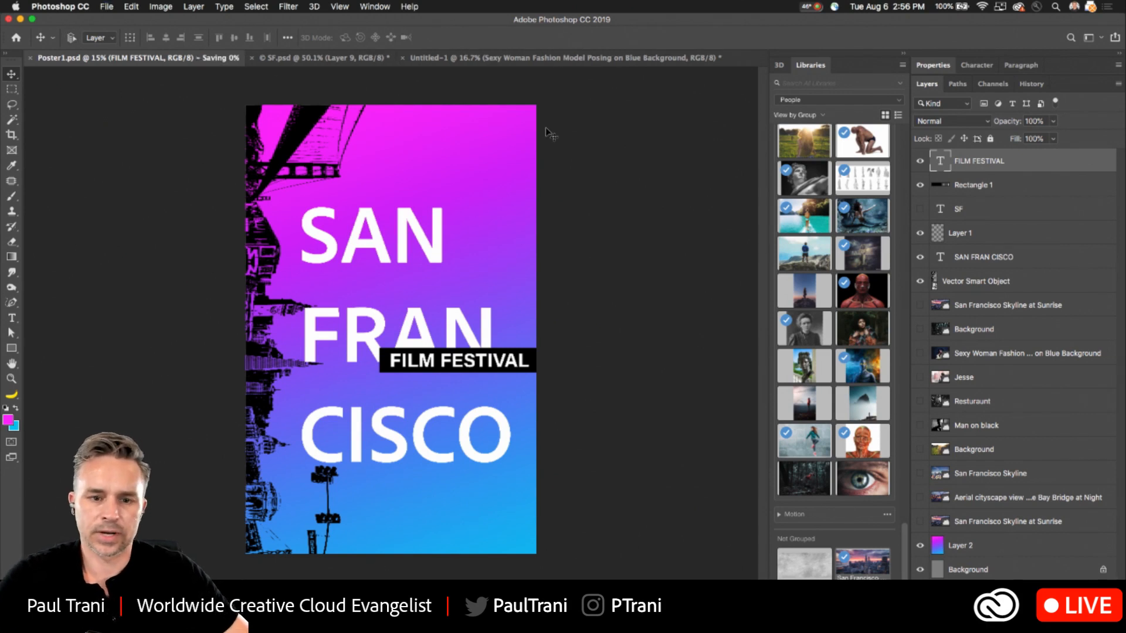
# - Delete the black skyline sketch smart object layer and the San Francisco Skyline photo layer
pyautogui.click(985, 524)
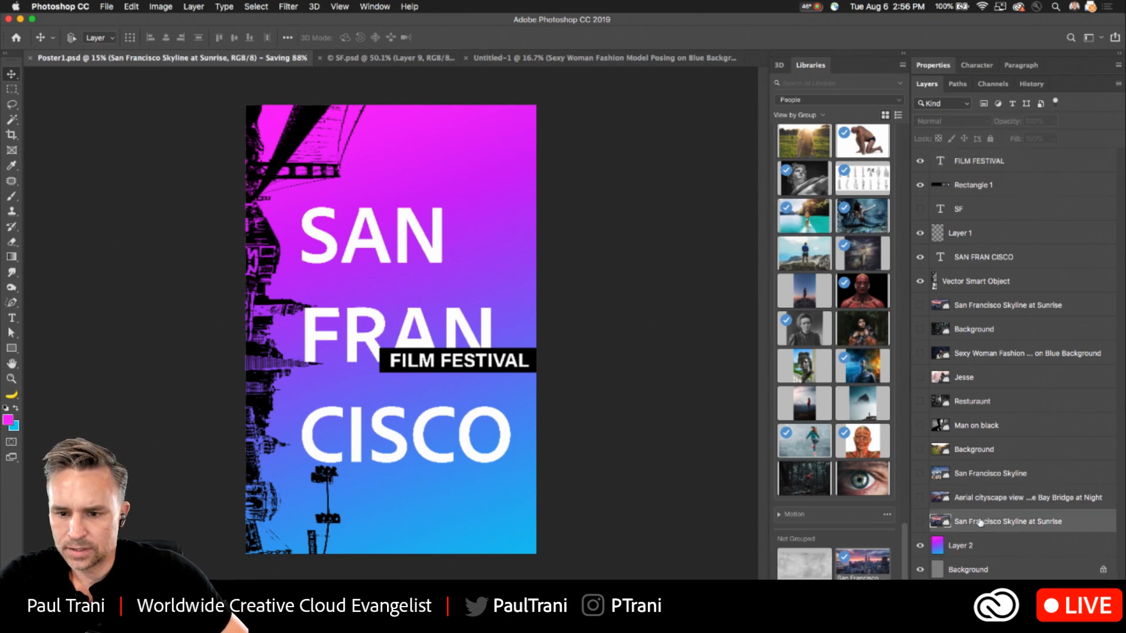
pyautogui.click(954, 283)
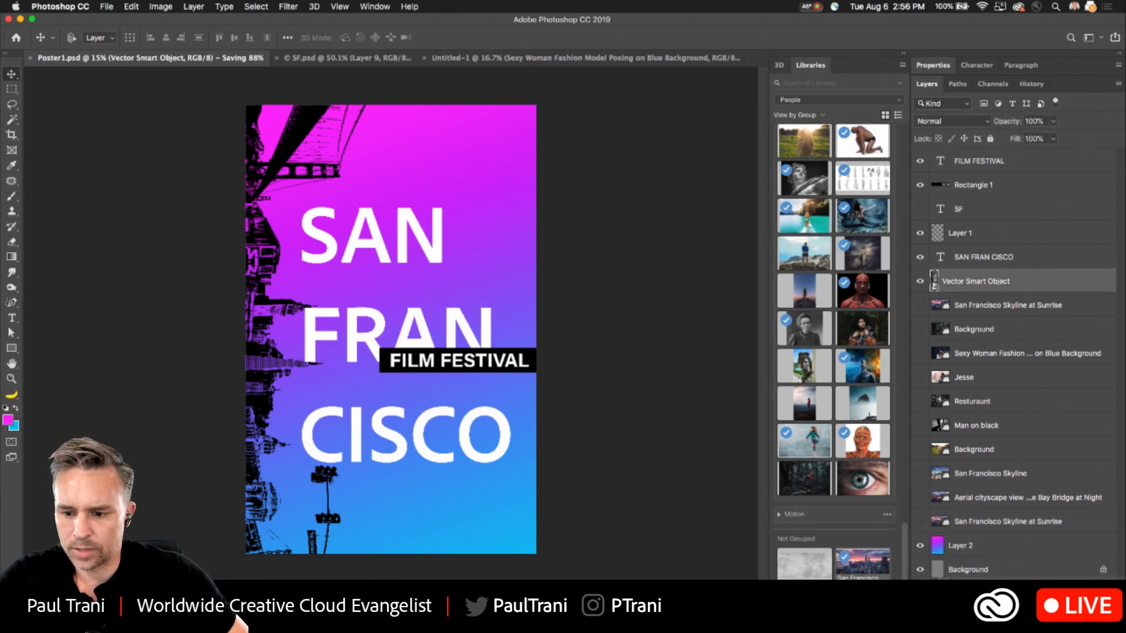
pyautogui.press('Delete')
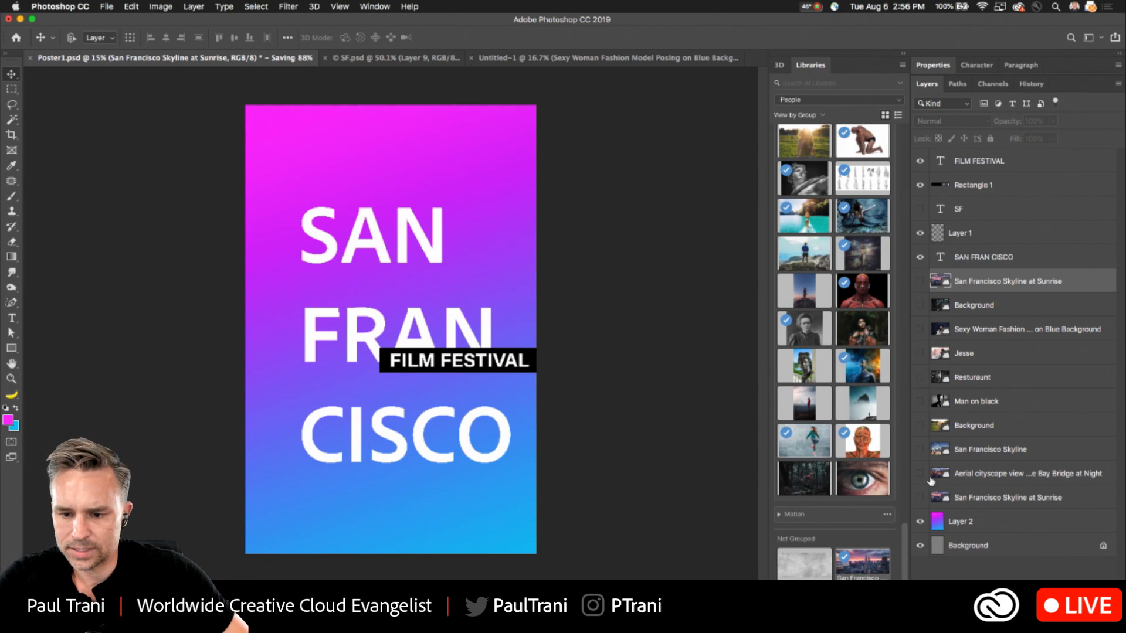
pyautogui.click(919, 449)
pyautogui.click(985, 449)
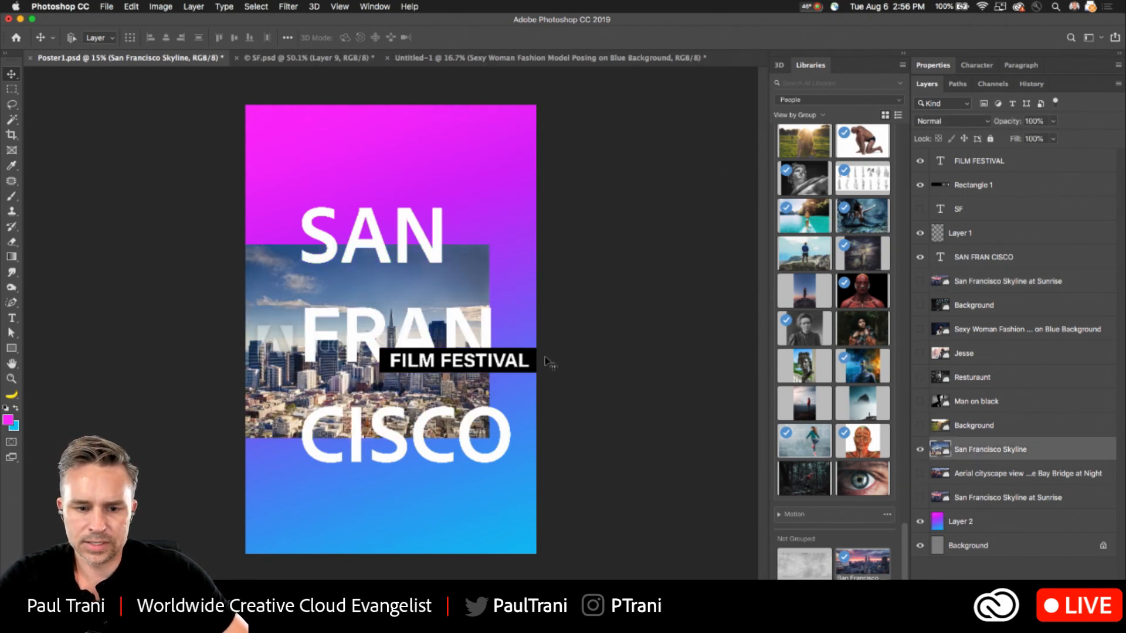
pyautogui.press('Delete')
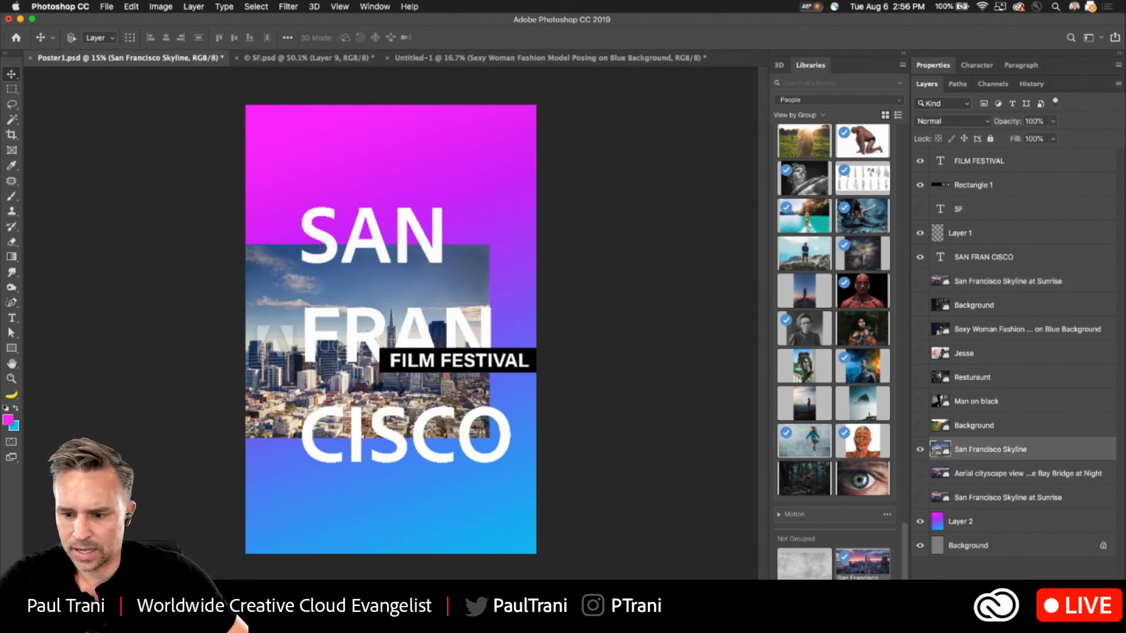
# - Show the aerial Bay Bridge at Night photo, rotate it 90 degrees clockwise and enlarge it to cover the whole poster
pyautogui.click(920, 449)
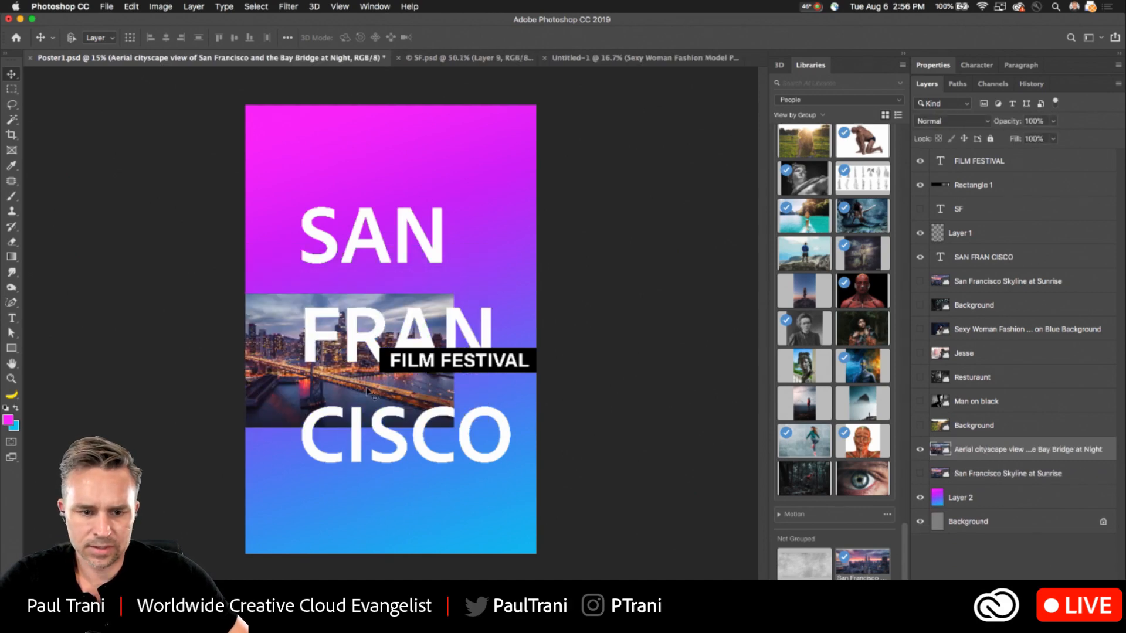
pyautogui.moveTo(287, 387); pyautogui.dragTo(322, 274)
pyautogui.hotkey('ctrl', 't')
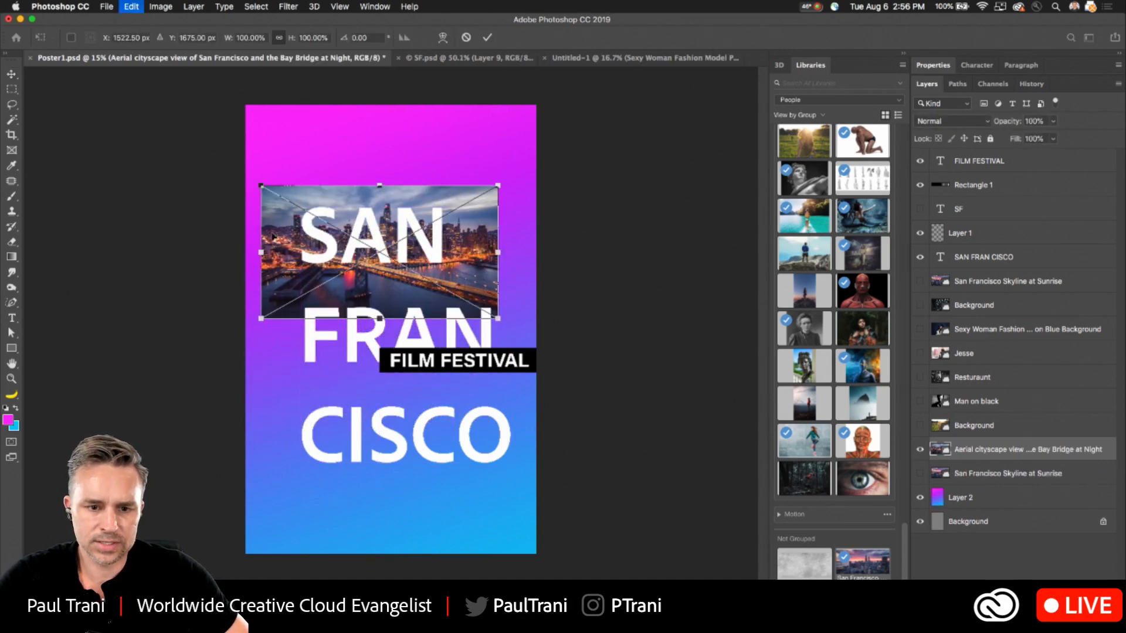
pyautogui.moveTo(248, 182); pyautogui.dragTo(449, 120)
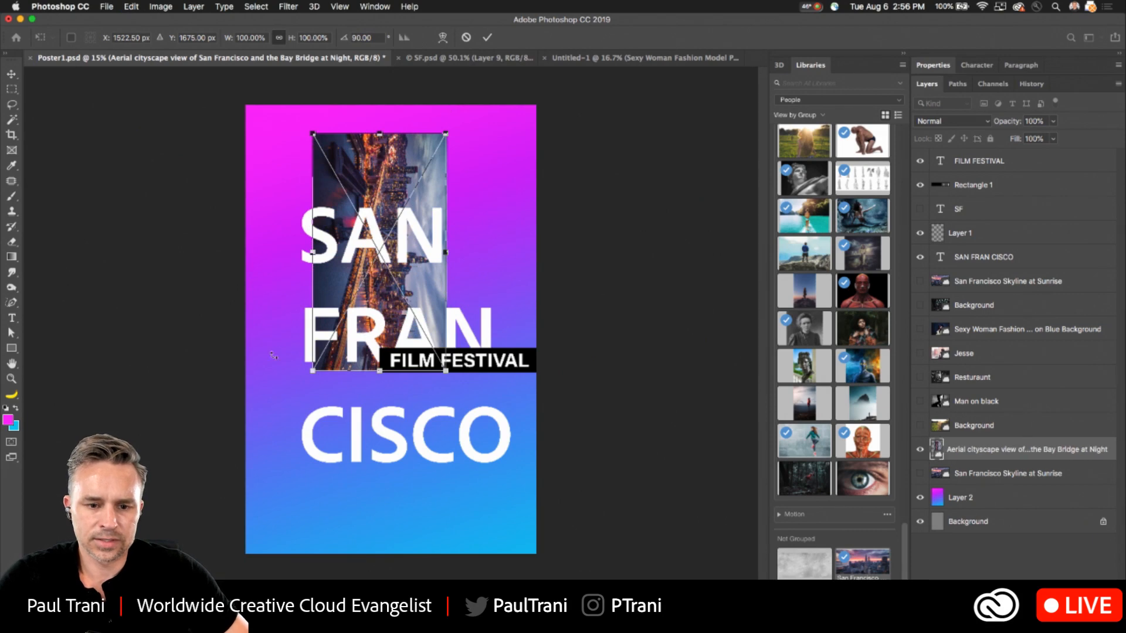
pyautogui.moveTo(313, 370); pyautogui.dragTo(163, 631)
pyautogui.moveTo(245, 439); pyautogui.dragTo(338, 437)
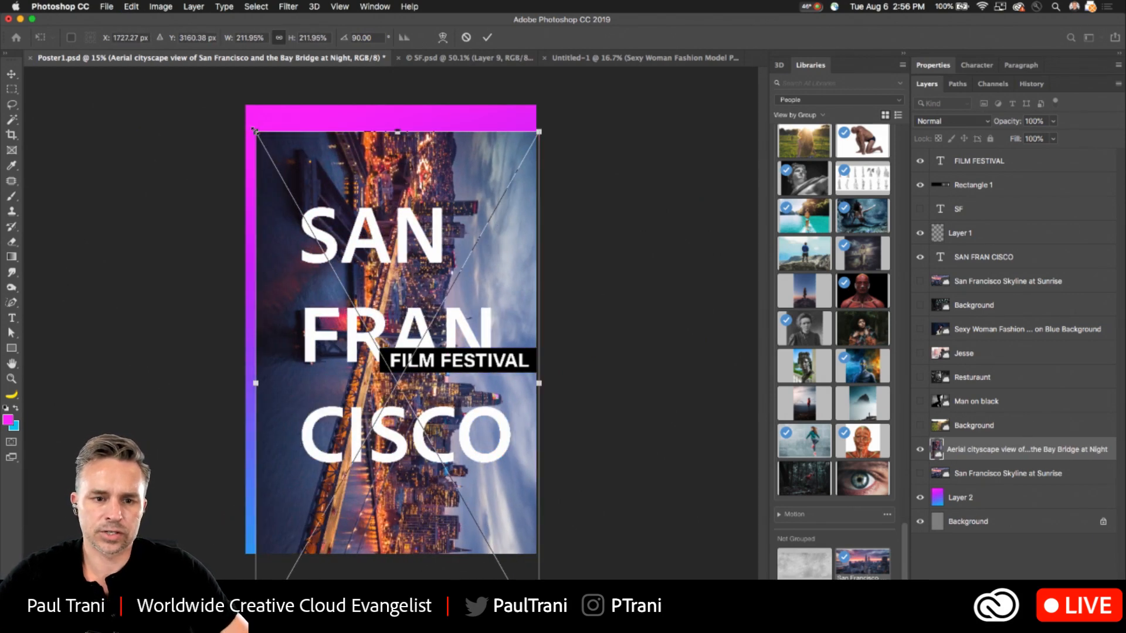
pyautogui.moveTo(254, 133); pyautogui.dragTo(215, 85)
pyautogui.press('Return')
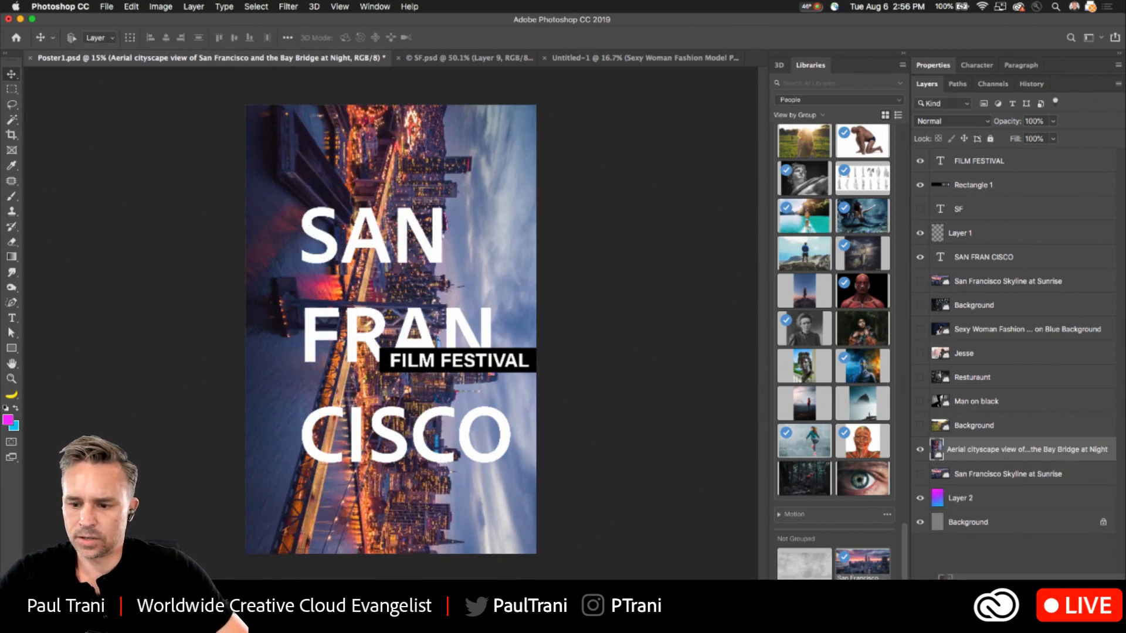
# - Move the magenta-to-blue gradient layer directly above the Bay Bridge photo and set its blend mode to Multiply
pyautogui.moveTo(953, 498); pyautogui.dragTo(1010, 438)
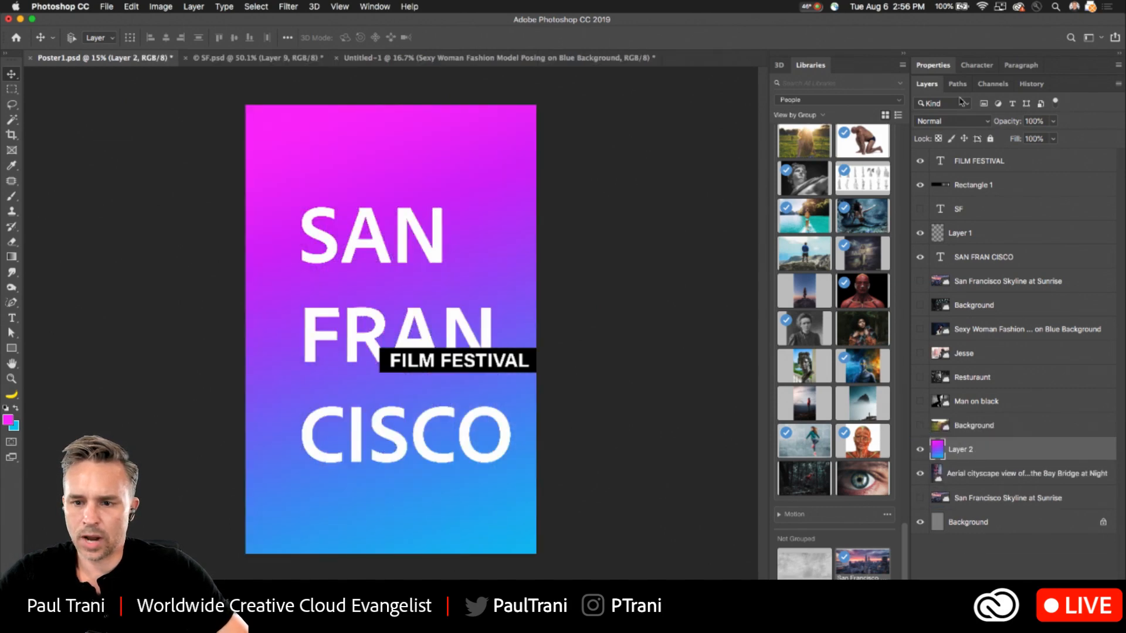
pyautogui.click(964, 124)
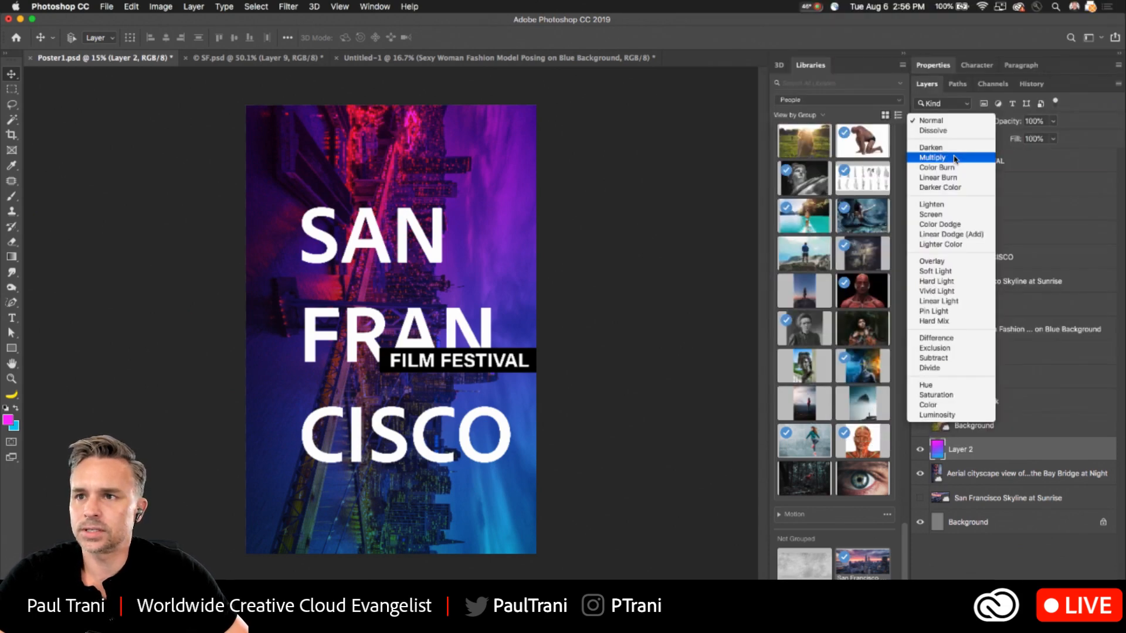
pyautogui.click(954, 158)
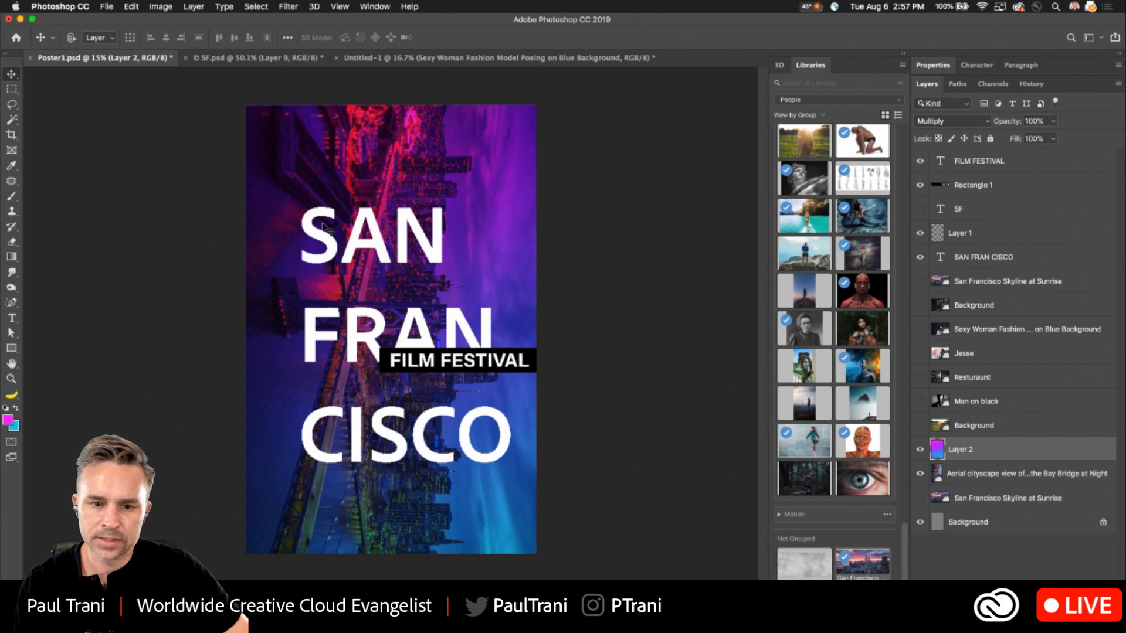
pyautogui.press('super+equal')
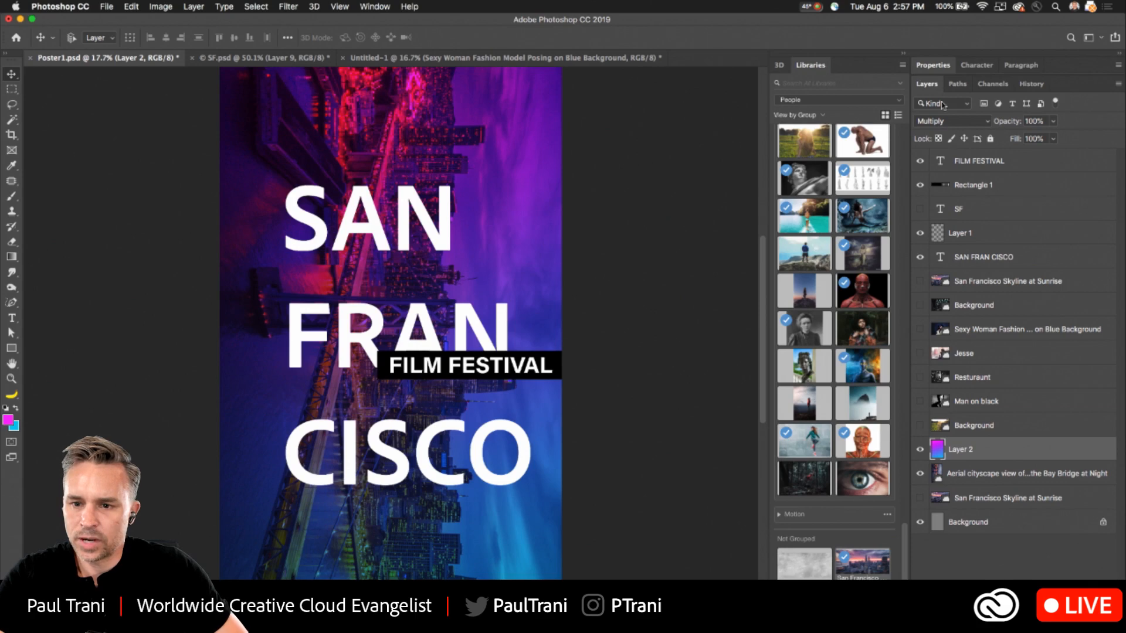
pyautogui.click(953, 121)
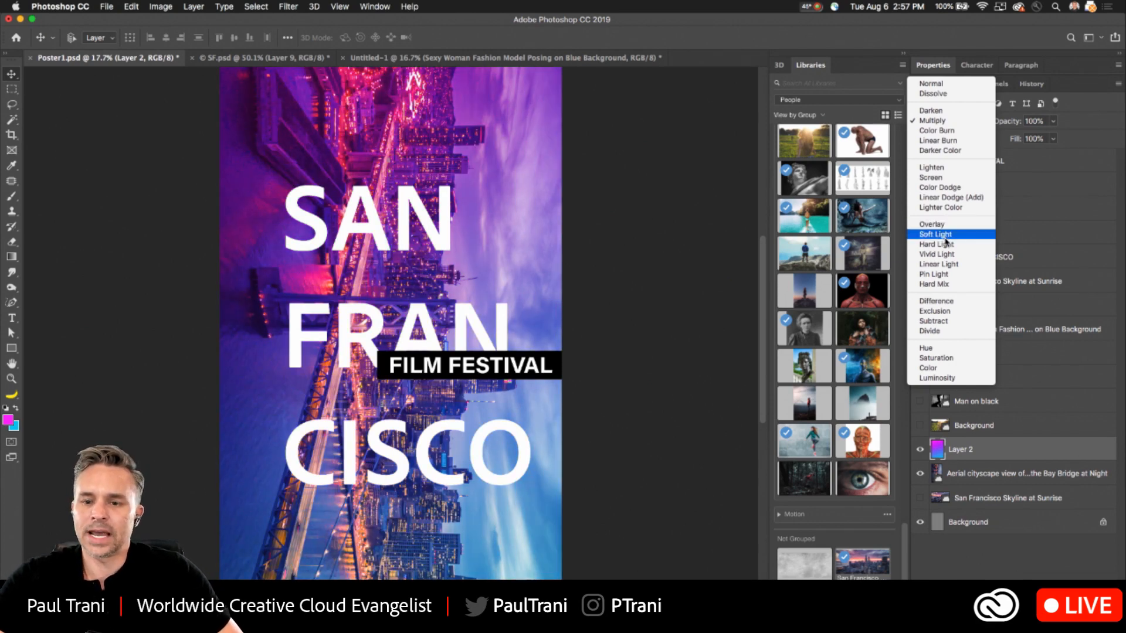
pyautogui.click(936, 121)
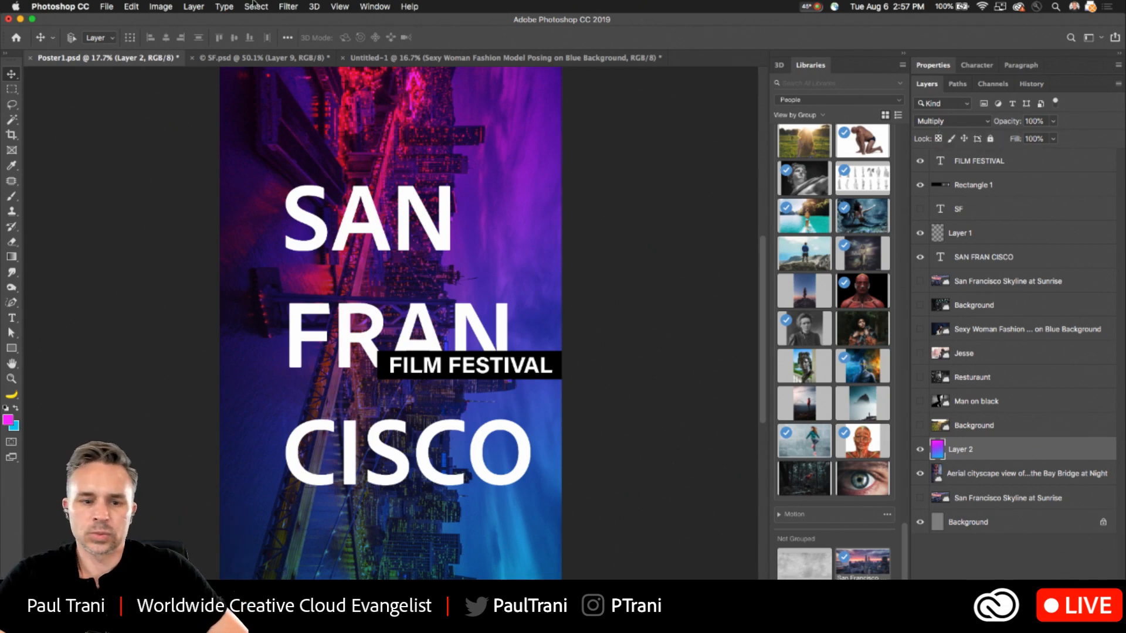
# - Save a new version of the document on the Desktop as Poster2.psd in Photoshop format
pyautogui.click(106, 6)
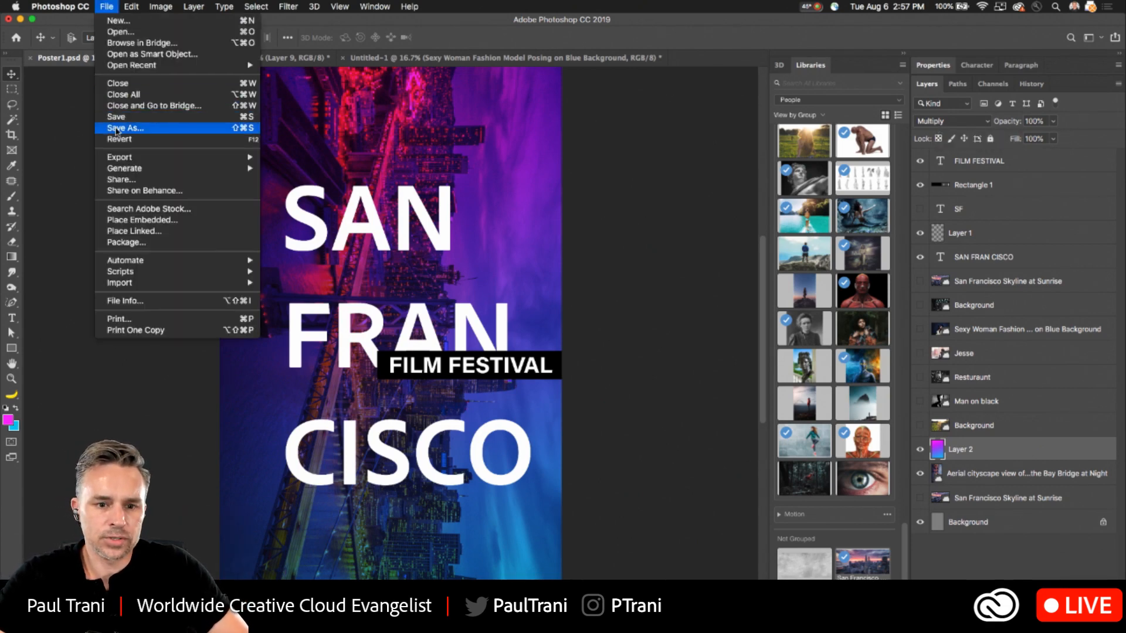
pyautogui.click(120, 129)
pyautogui.click(525, 47)
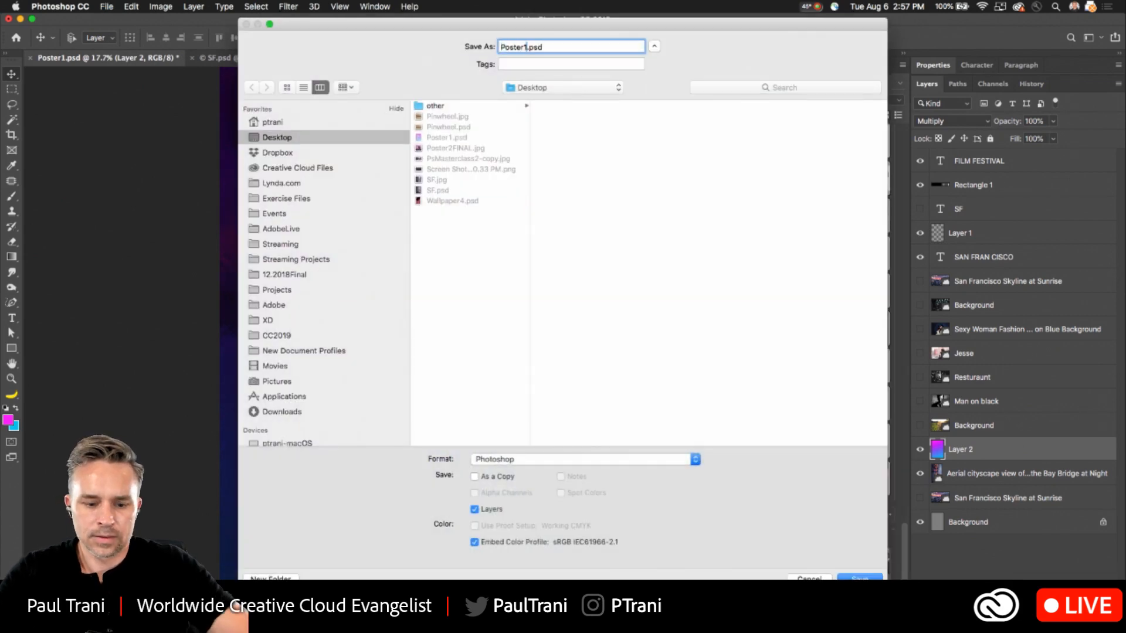
pyautogui.write('2')
pyautogui.press('Return')
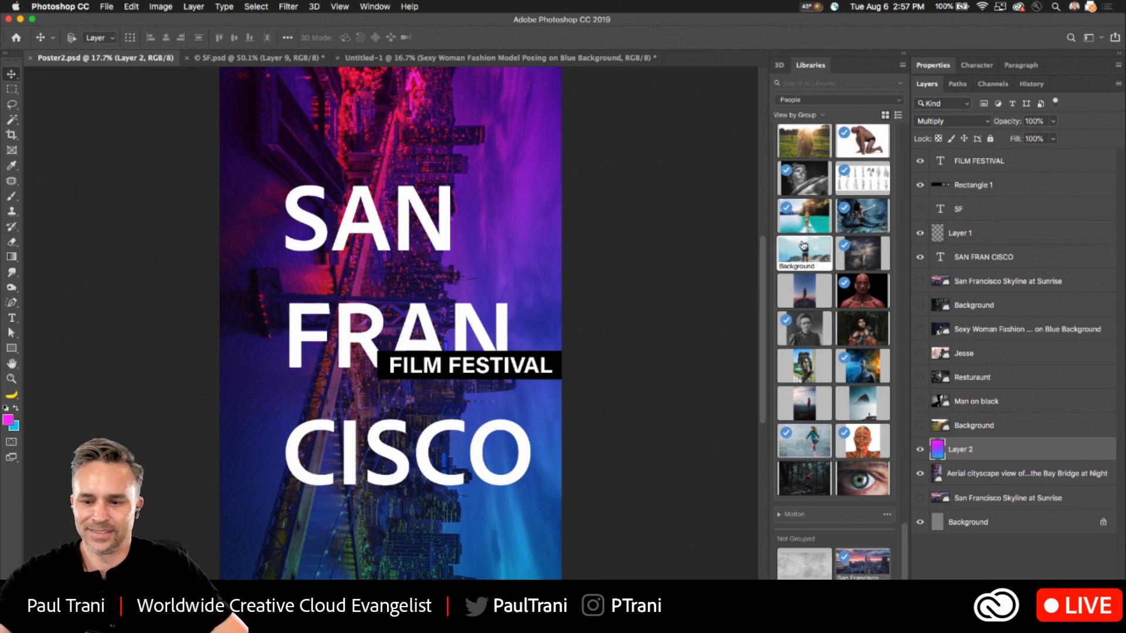
# - Hide the gradient layer, show the upper San Francisco Skyline at Sunrise photo and move it down behind FRAN
pyautogui.click(920, 450)
pyautogui.click(938, 473)
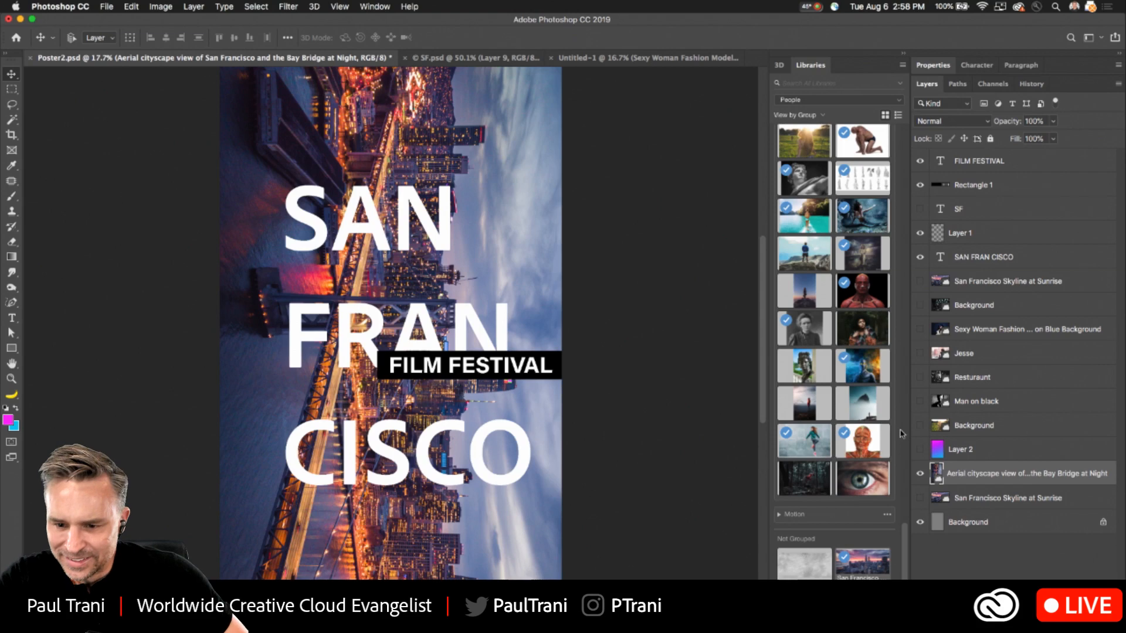
pyautogui.click(919, 283)
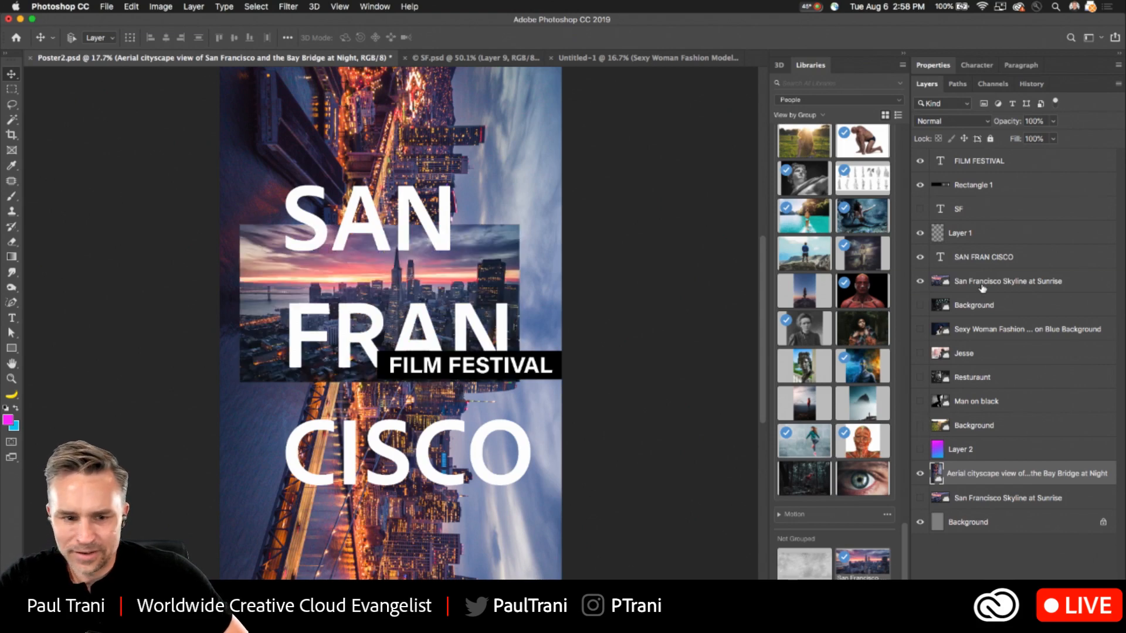
pyautogui.click(979, 287)
pyautogui.moveTo(331, 290); pyautogui.dragTo(331, 337)
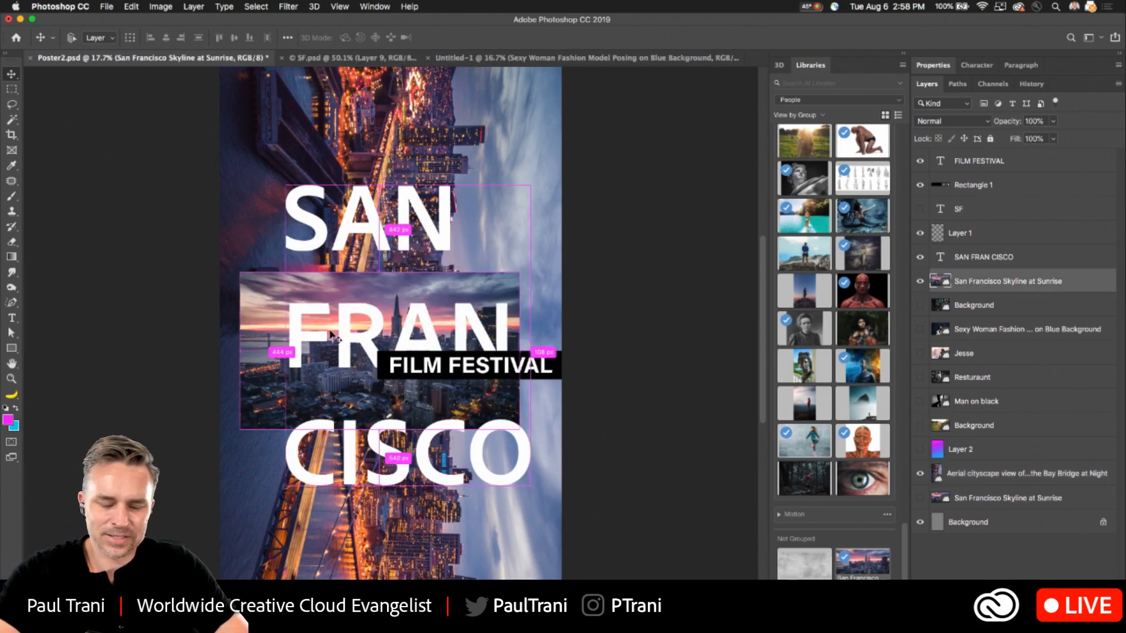
# - Rotate the sunrise skyline photo 90 degrees clockwise, then enlarge and position it to cover the whole poster
pyautogui.press('t')
pyautogui.click(11, 73)
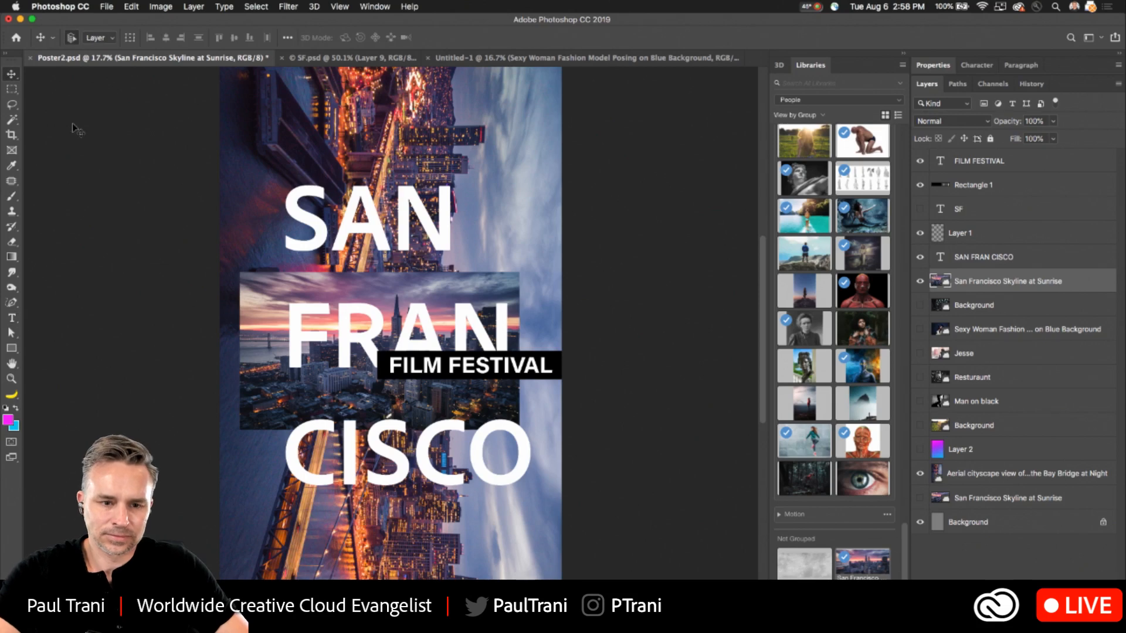
pyautogui.press('super+t')
pyautogui.moveTo(230, 261); pyautogui.dragTo(452, 207)
pyautogui.moveTo(301, 211); pyautogui.dragTo(38, 63)
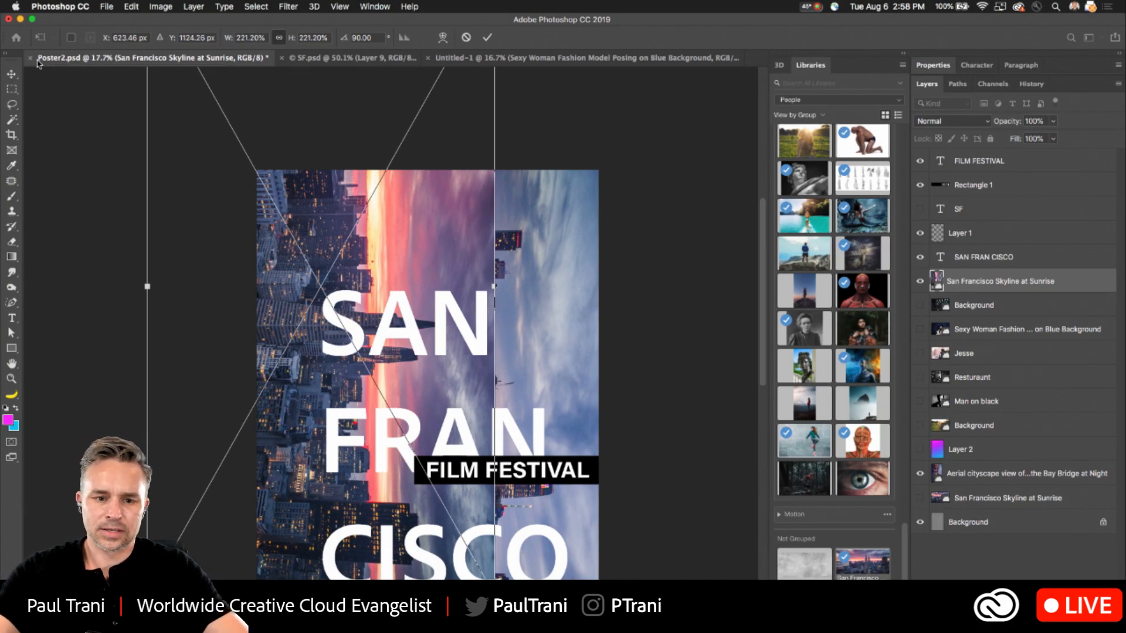
pyautogui.press('super+minus')
pyautogui.press('super+minus')
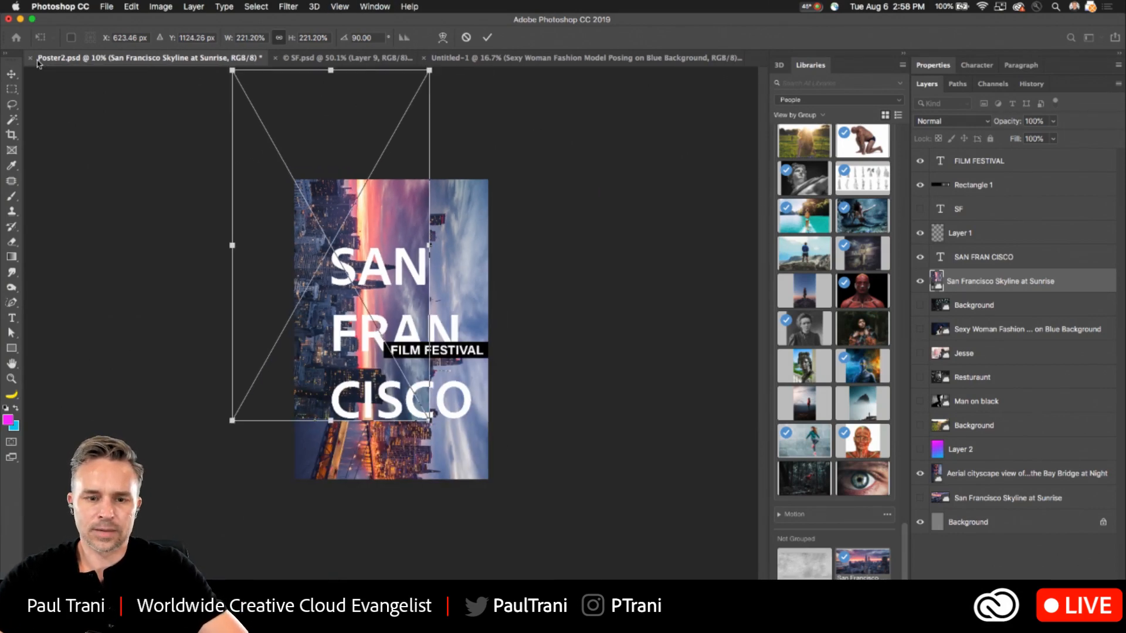
pyautogui.moveTo(334, 326); pyautogui.dragTo(404, 446)
pyautogui.moveTo(289, 165); pyautogui.dragTo(242, 80)
pyautogui.press('Return')
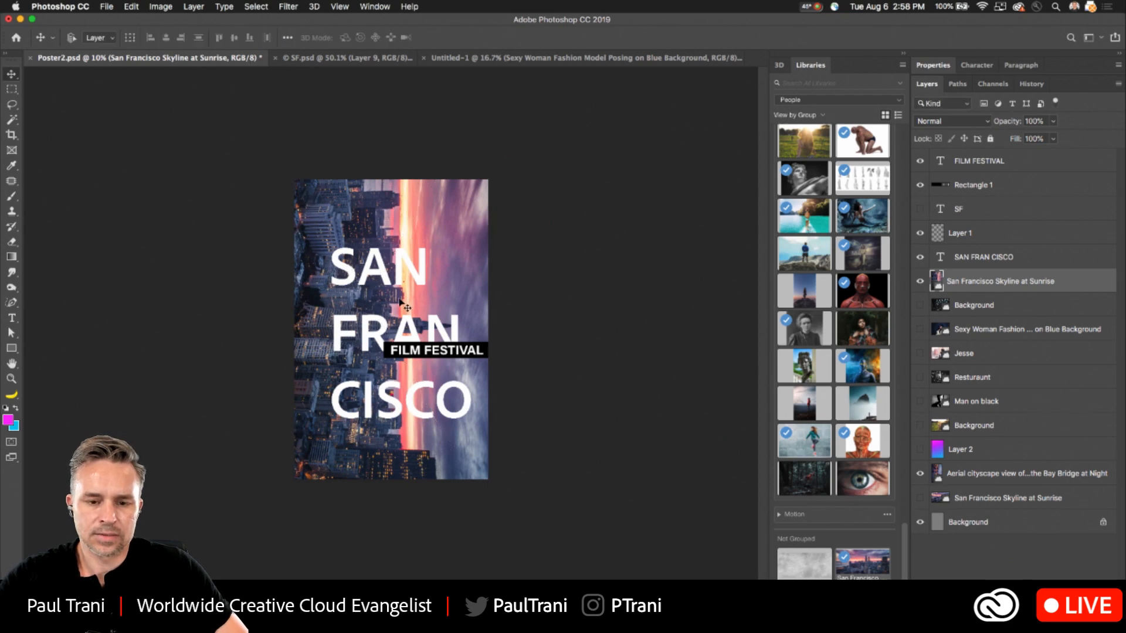
pyautogui.scroll(5, 399, 302)
pyautogui.moveTo(331, 242); pyautogui.dragTo(365, 236)
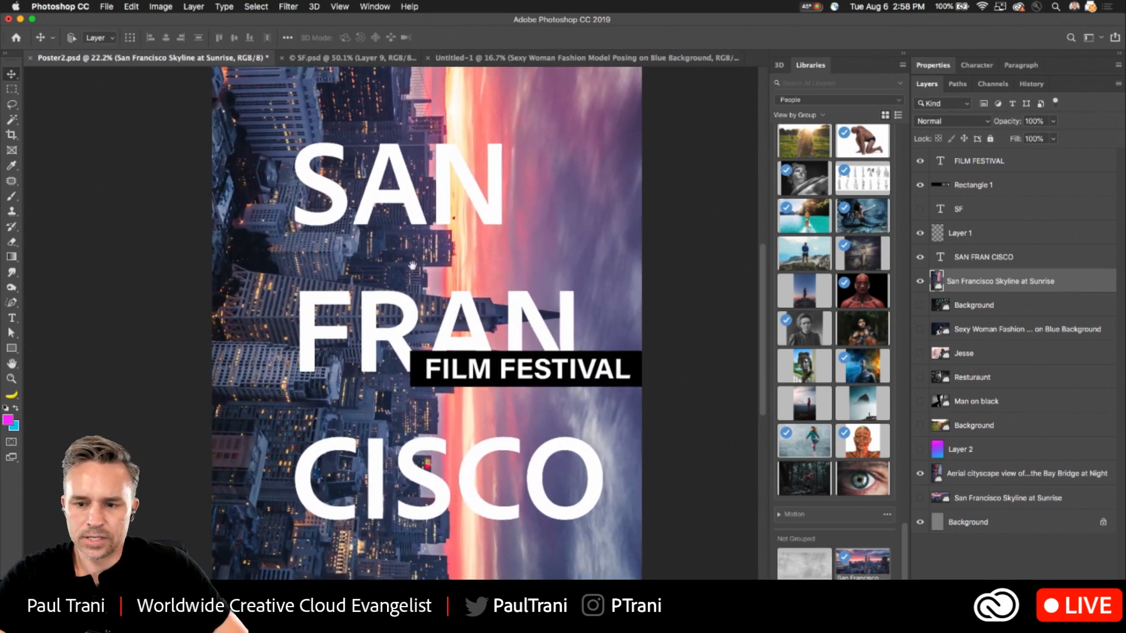
# - Duplicate the upper San Francisco Skyline at Sunrise layer and save the document as Poster3.psd in Photoshop format on the Desktop
pyautogui.moveTo(1002, 283); pyautogui.dragTo(963, 306)
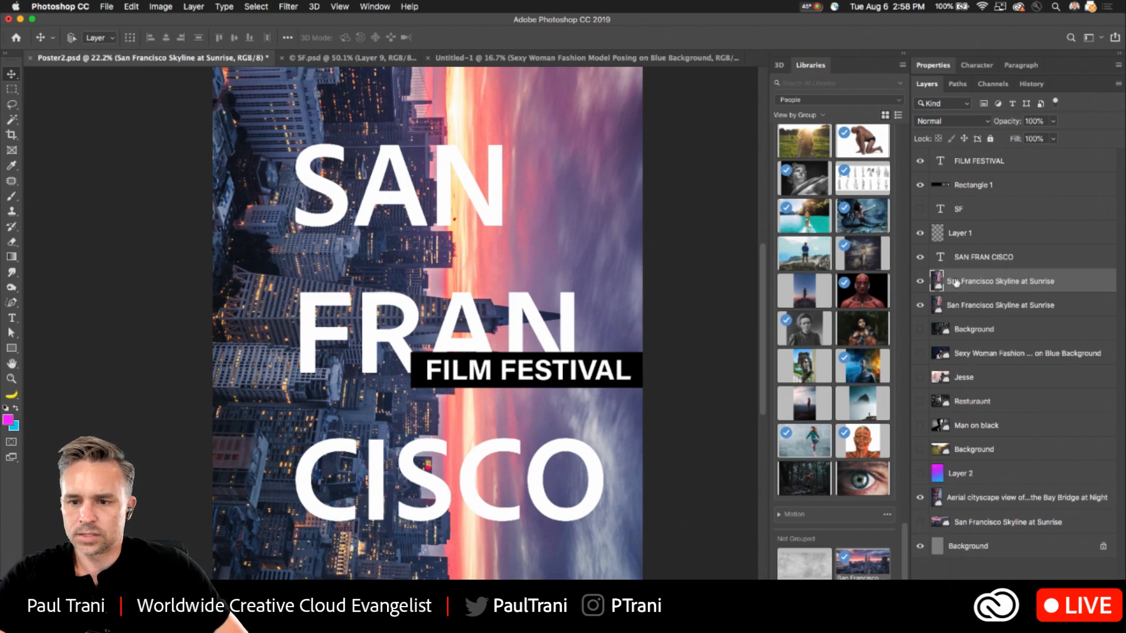
pyautogui.click(982, 330)
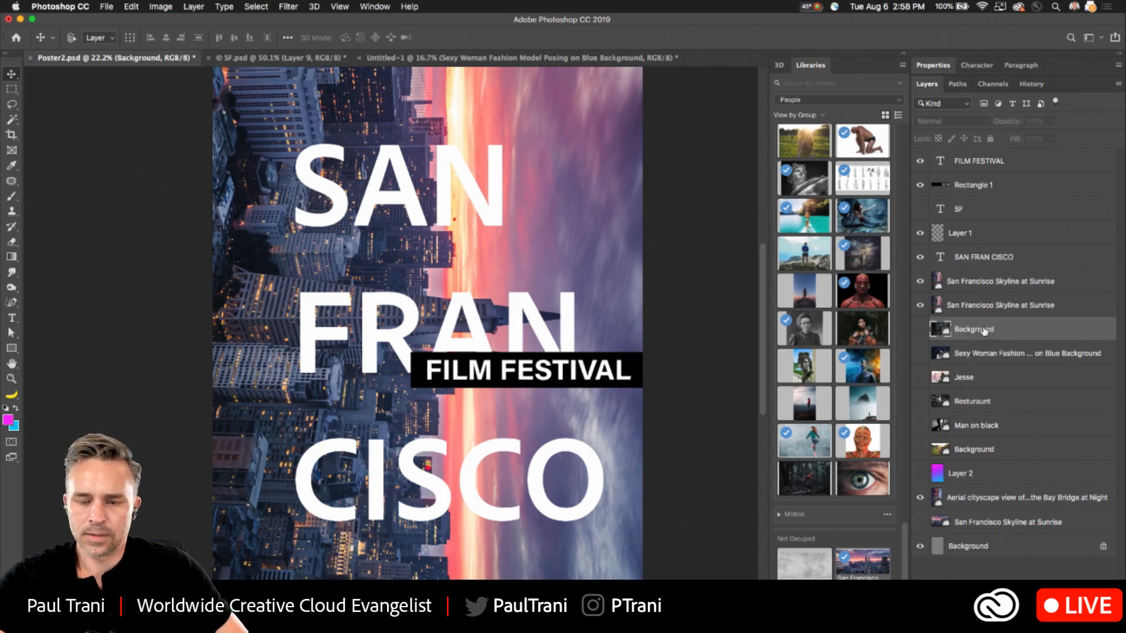
pyautogui.click(106, 6)
pyautogui.click(114, 117)
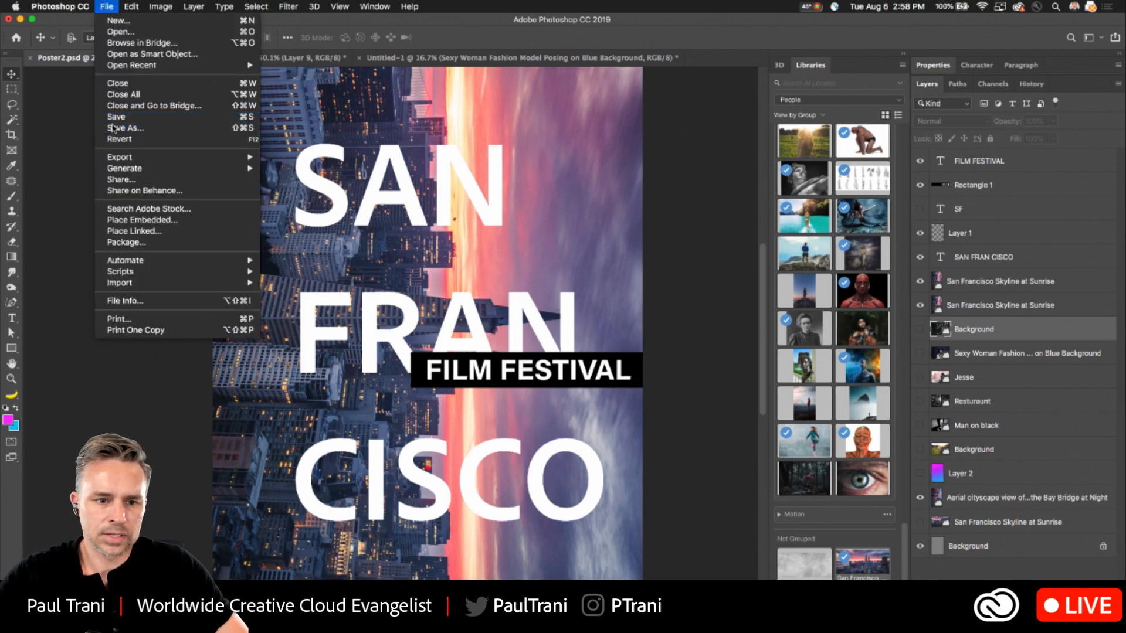
pyautogui.write('Poster3')
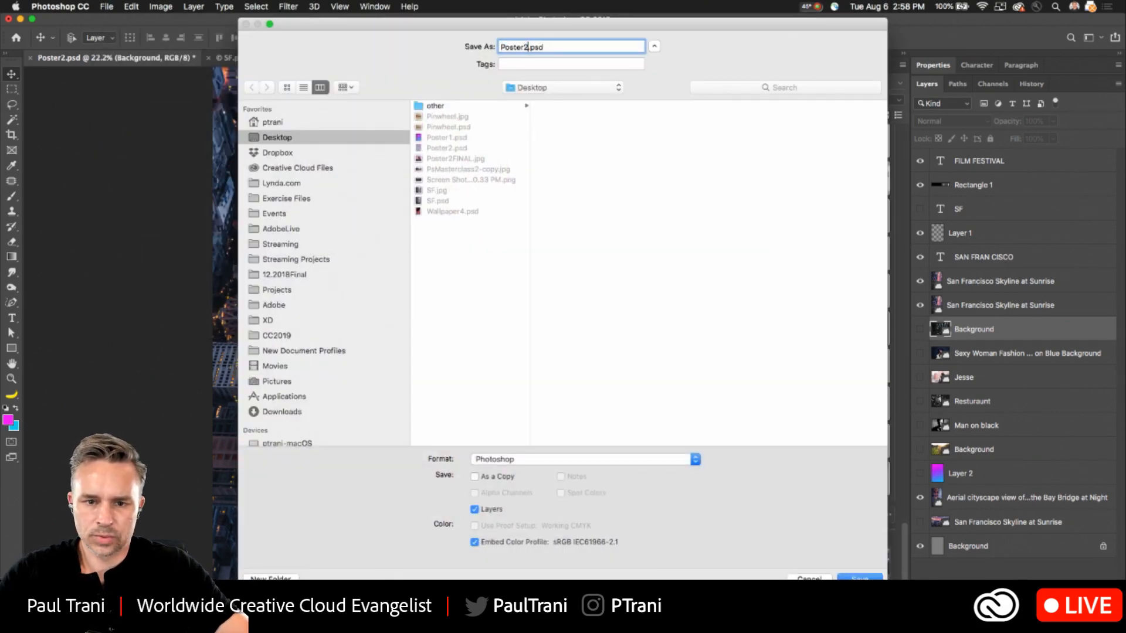
pyautogui.press('Return')
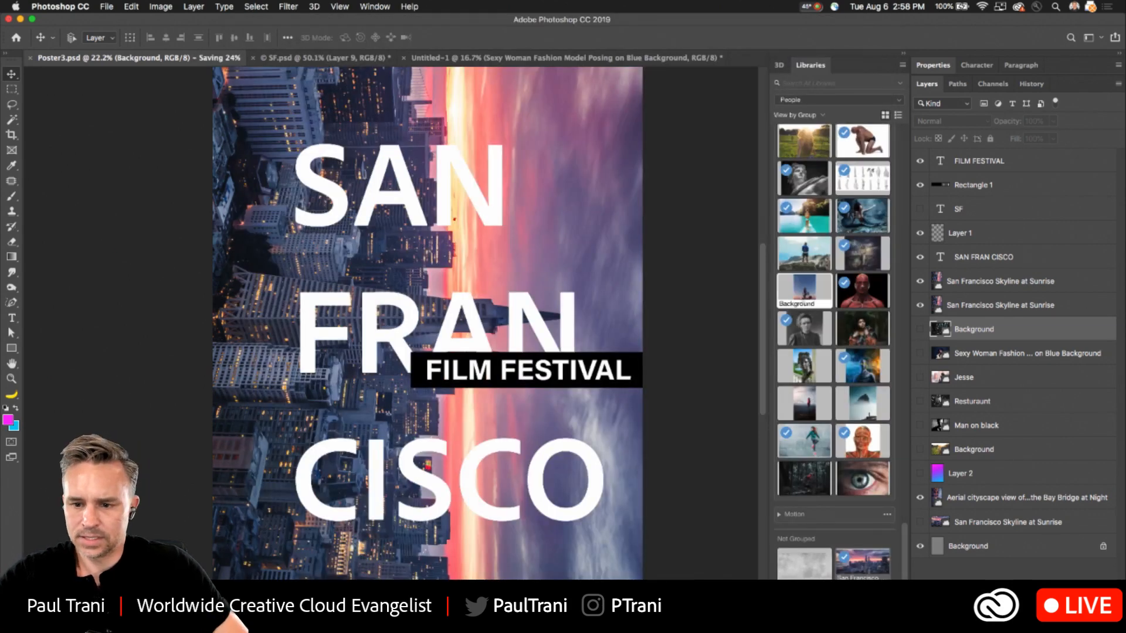
# - Delete the hidden photos, the gradient Layer 2, the Bay Bridge photo and Layer 1, keeping the title text, bar and two sunrise skyline layers
pyautogui.keyDown('shift'); pyautogui.click(1003, 483); pyautogui.keyUp('shift')
pyautogui.press('Delete')
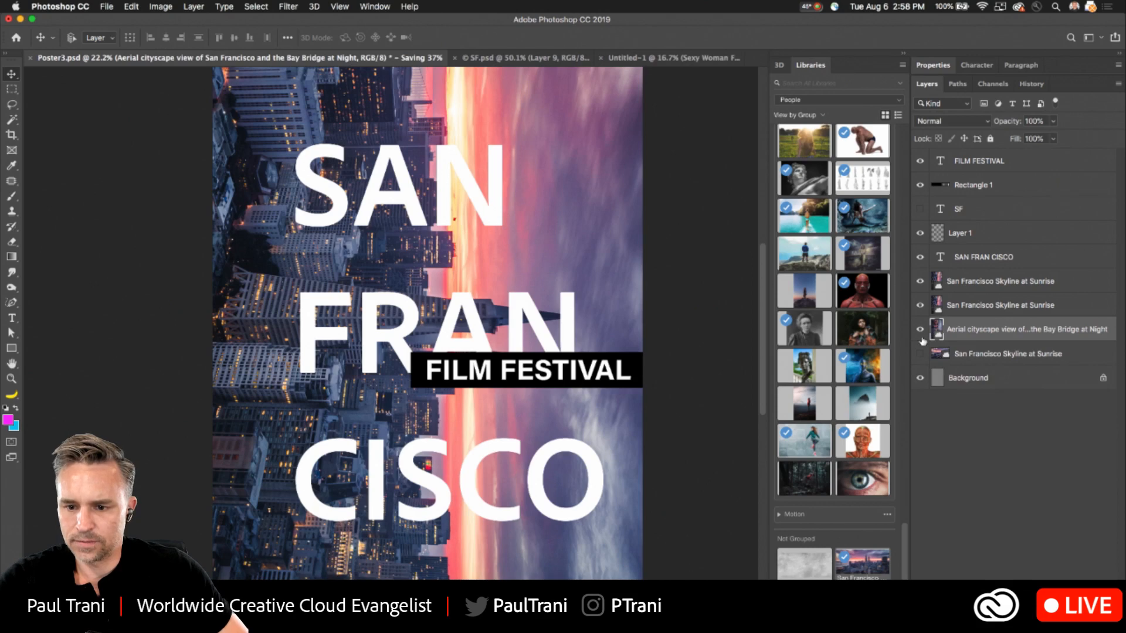
pyautogui.click(948, 353)
pyautogui.click(901, 52)
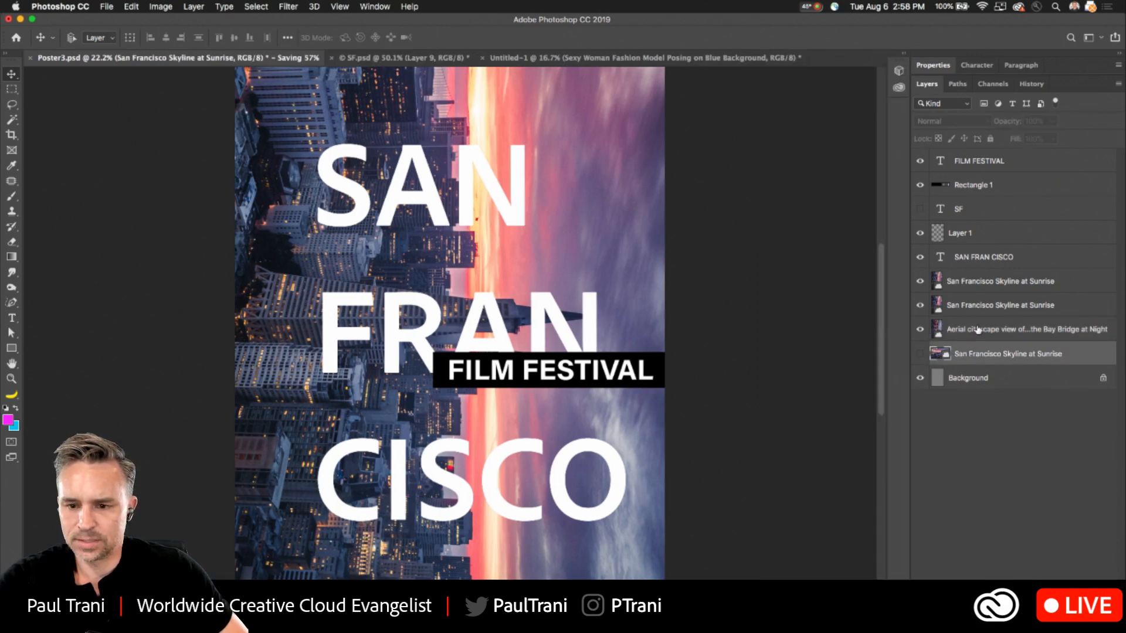
pyautogui.press('Delete')
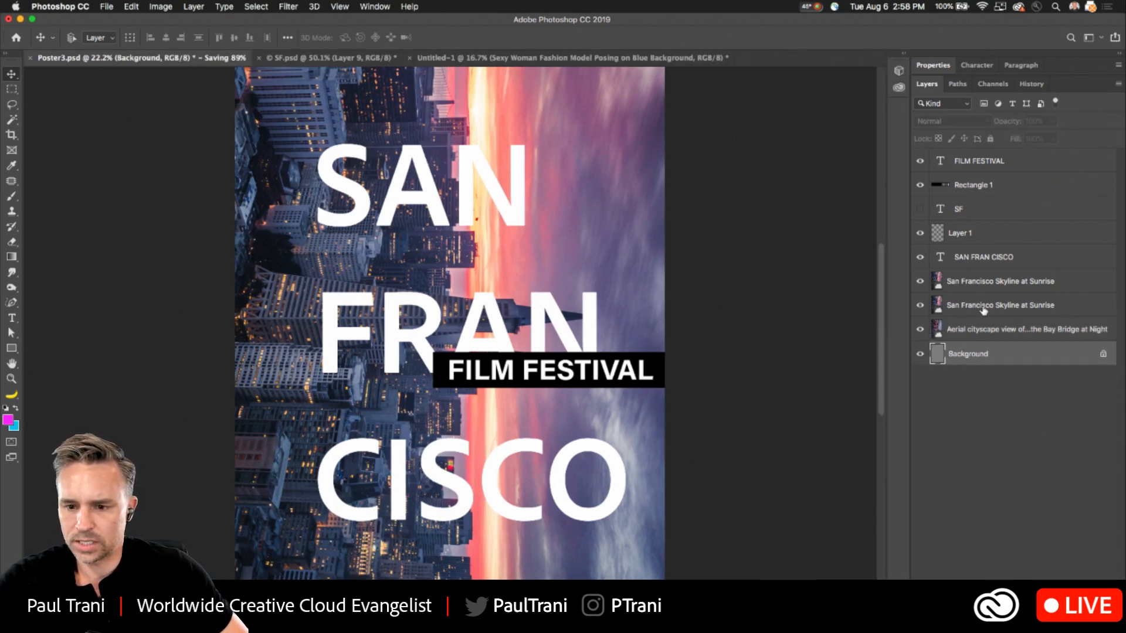
pyautogui.click(998, 328)
pyautogui.press('Delete')
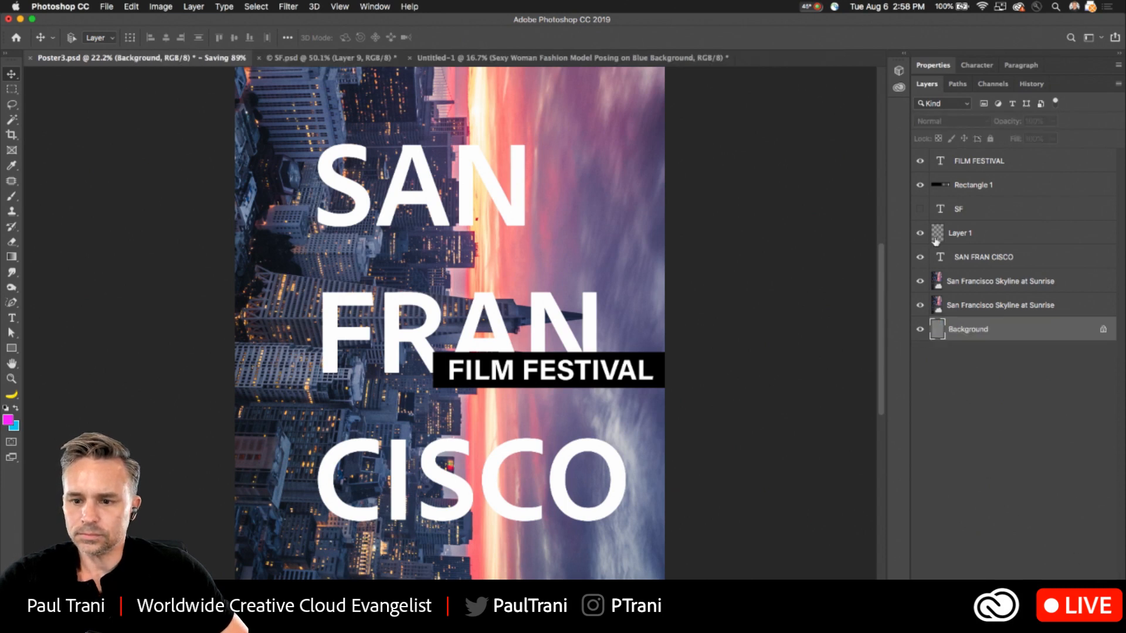
pyautogui.click(988, 237)
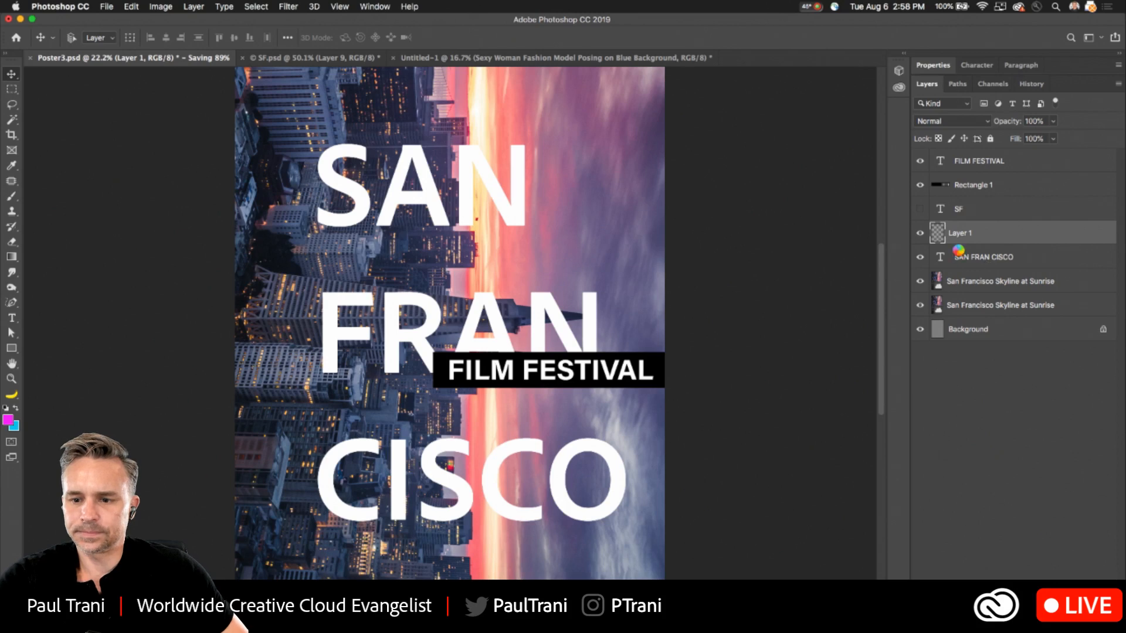
pyautogui.press('Delete')
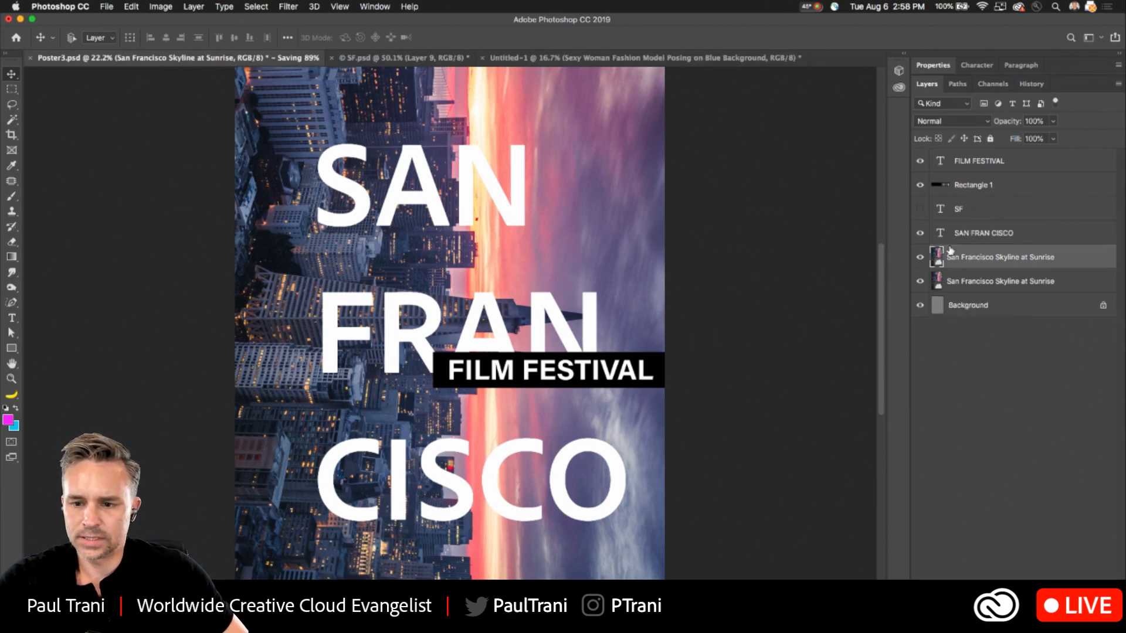
# - Move the upper sunrise skyline photo to the top of the layer stack and add a black layer mask that hides it
pyautogui.moveTo(927, 255); pyautogui.dragTo(987, 154)
pyautogui.scroll(5, 241, 186)
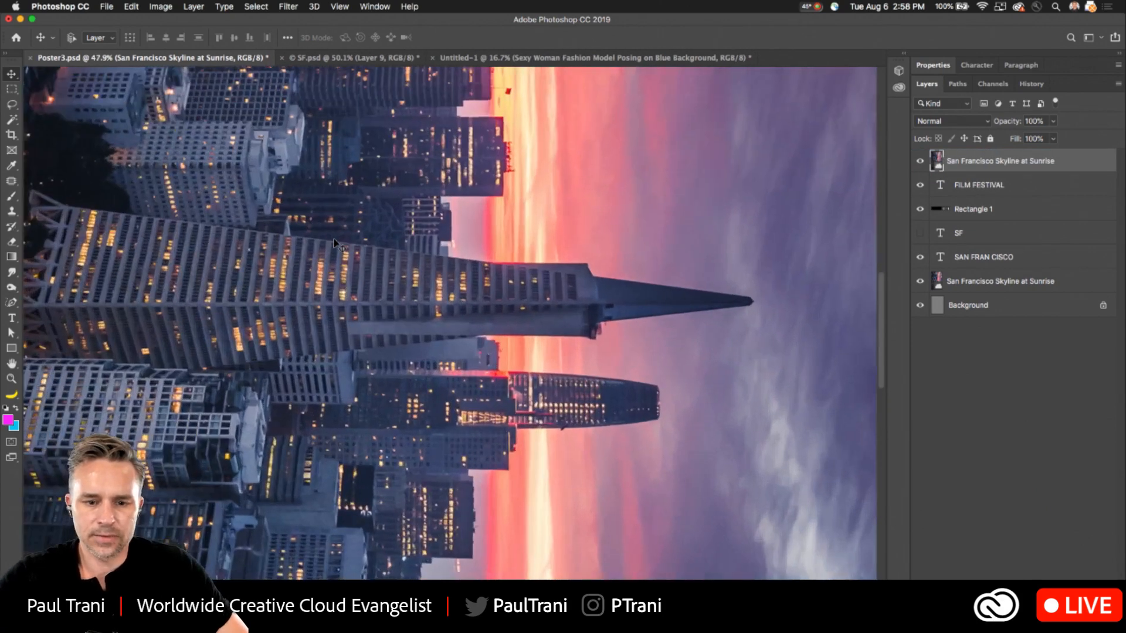
pyautogui.hscroll(-3, 212, 222)
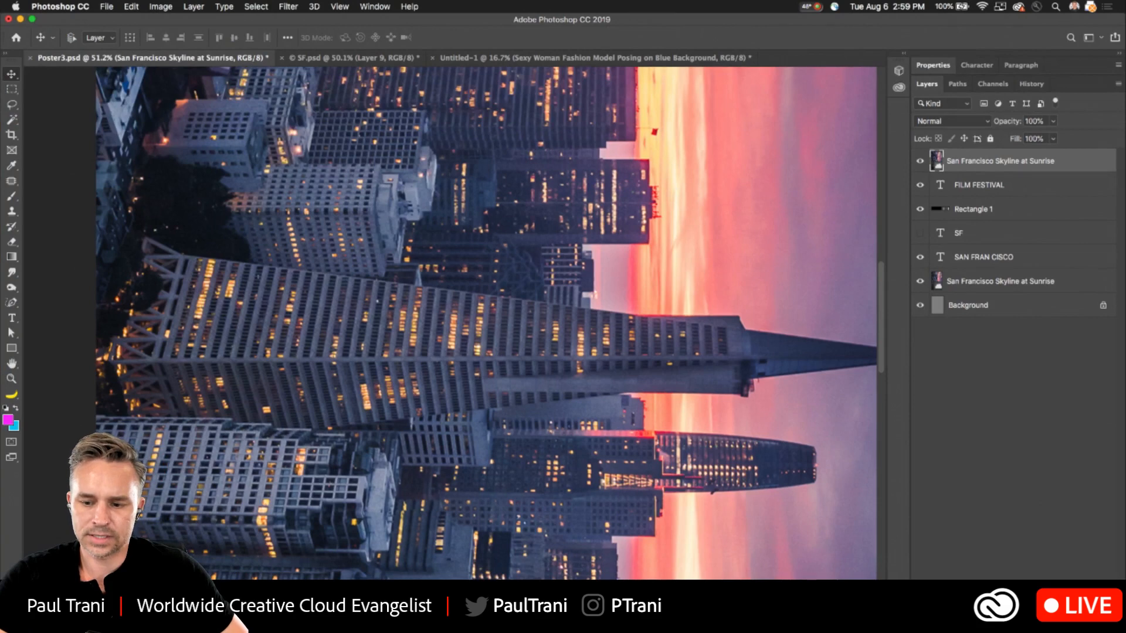
pyautogui.keyDown('alt'); pyautogui.click(998, 625); pyautogui.keyUp('alt')
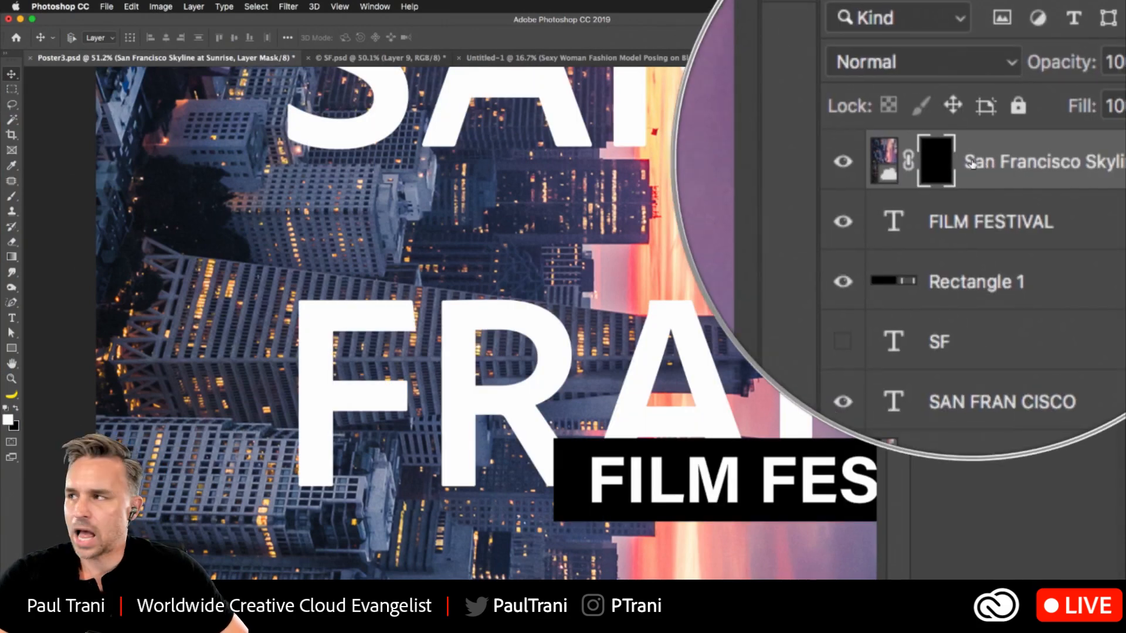
# - Examine the top skyline photo's black layer mask on its own and return to the normal poster view
pyautogui.keyDown('alt'); pyautogui.click(938, 167); pyautogui.keyUp('alt')
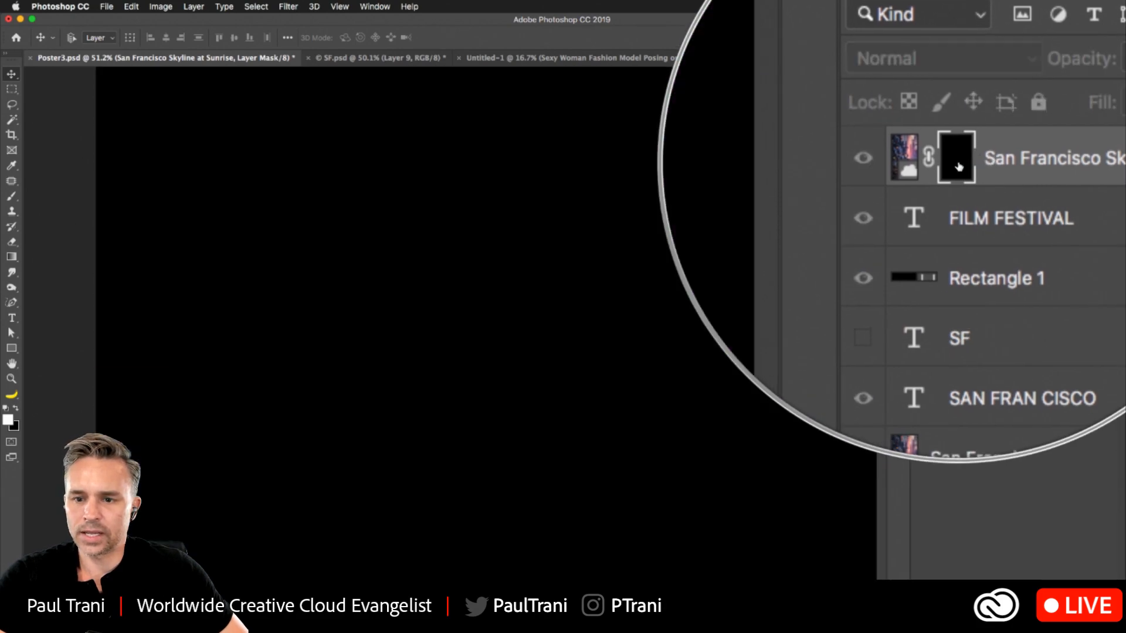
pyautogui.keyDown('alt'); pyautogui.click(958, 167); pyautogui.keyUp('alt')
pyautogui.keyDown('alt'); pyautogui.click(958, 167); pyautogui.keyUp('alt')
pyautogui.keyDown('alt'); pyautogui.click(958, 167); pyautogui.keyUp('alt')
pyautogui.keyDown('alt'); pyautogui.click(958, 167); pyautogui.keyUp('alt')
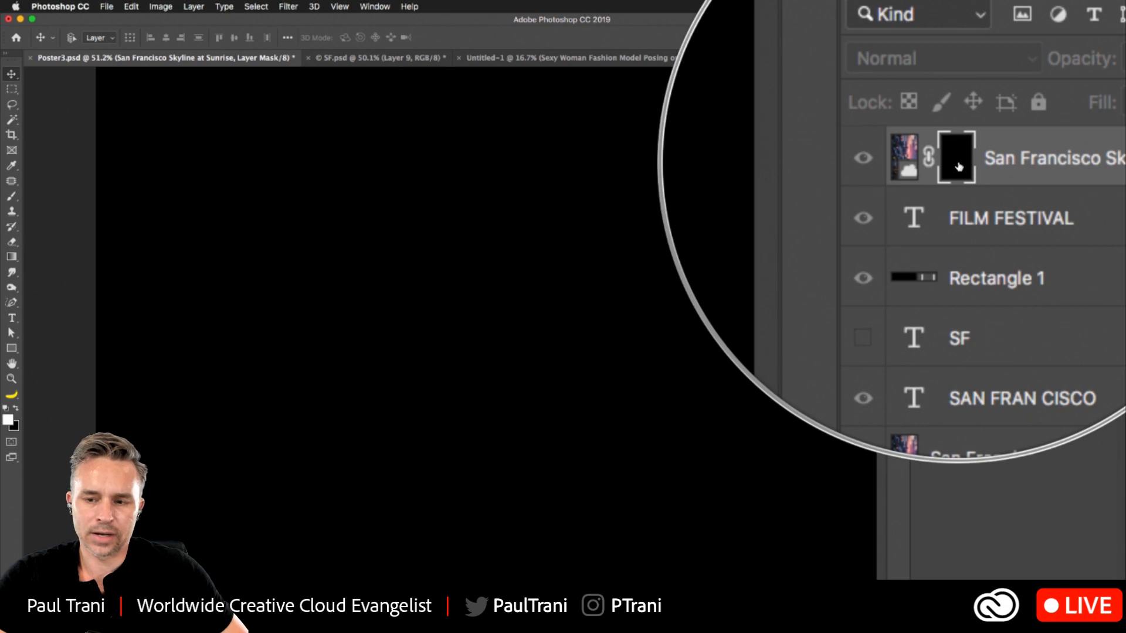
pyautogui.keyDown('alt'); pyautogui.click(960, 167); pyautogui.keyUp('alt')
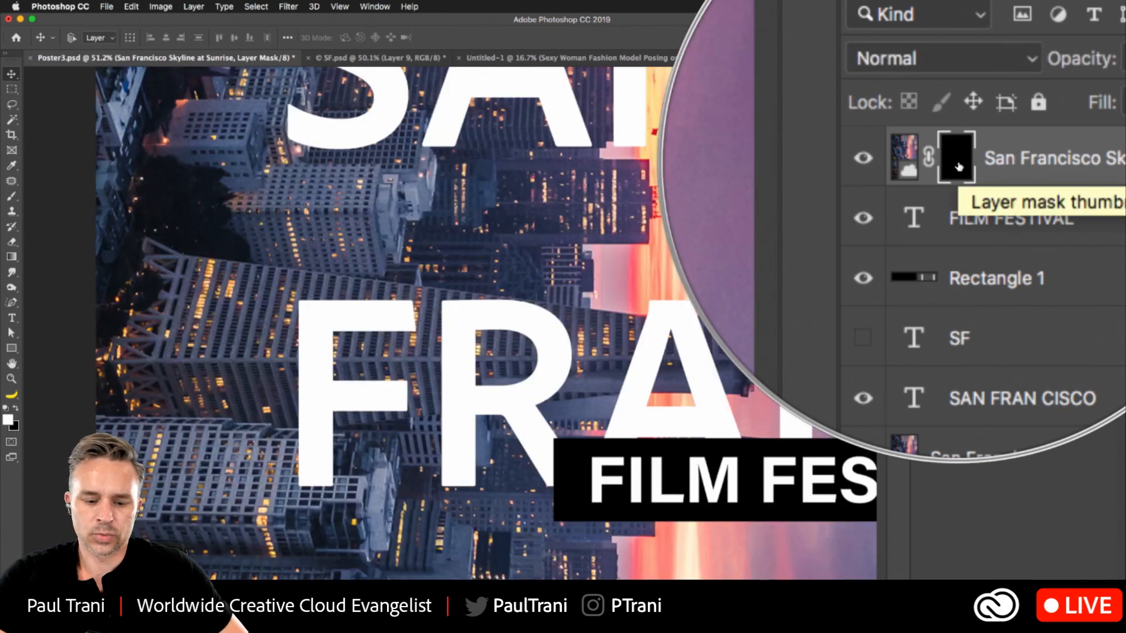
# - Lower the SAN FRAN CISCO title's opacity to 6% and discard the partial lasso selection along the pyramid tower
pyautogui.click(11, 104)
pyautogui.moveTo(183, 256)
pyautogui.mouseDown()
pyautogui.moveTo(799, 350)
pyautogui.moveTo(649, 322)
pyautogui.moveTo(762, 324)
pyautogui.moveTo(738, 314)
pyautogui.mouseUp()
pyautogui.click(973, 185)
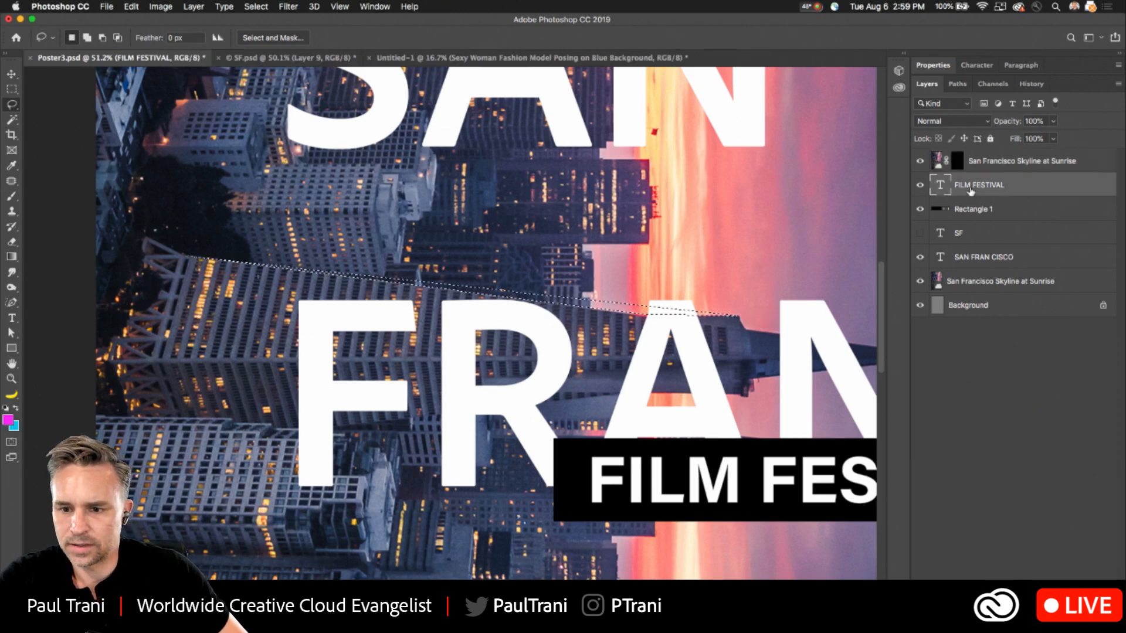
pyautogui.click(980, 259)
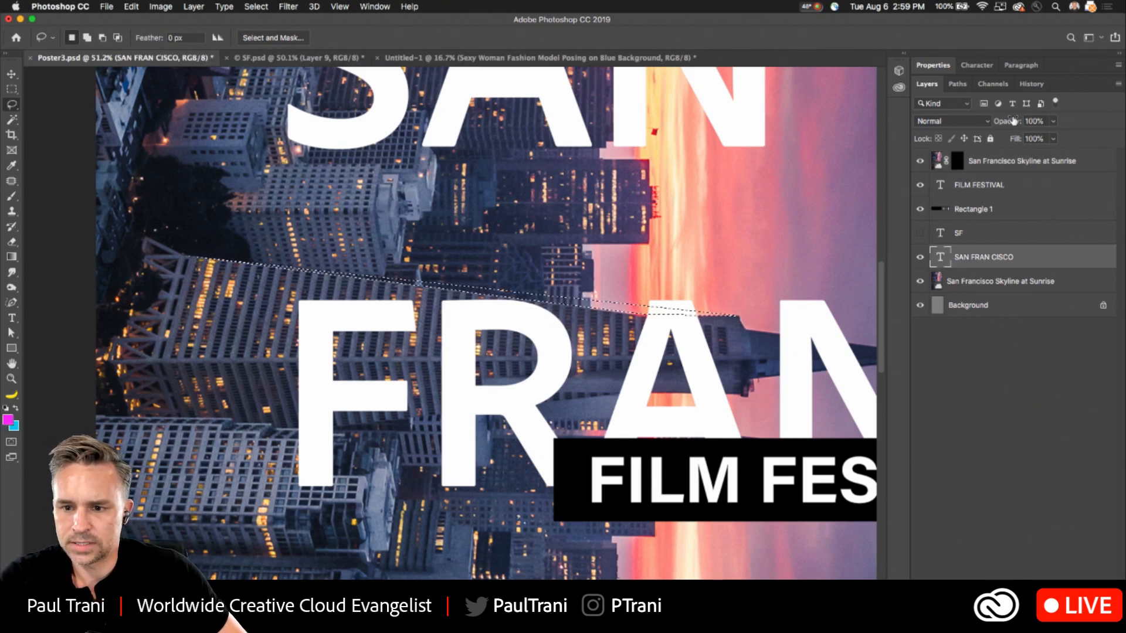
pyautogui.moveTo(1007, 121); pyautogui.dragTo(932, 124)
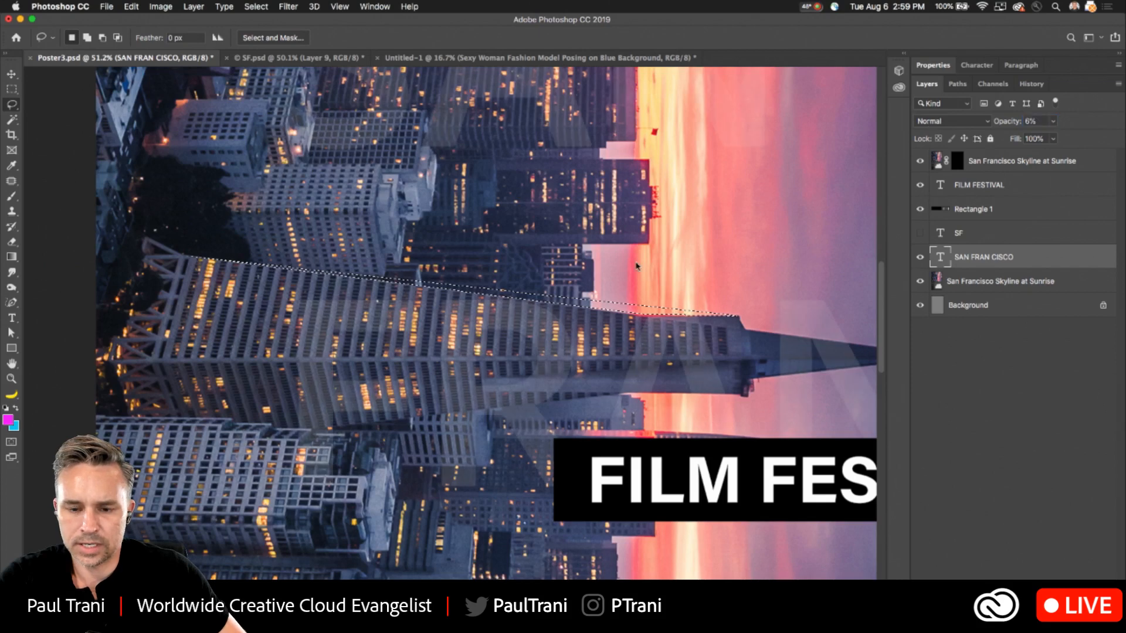
pyautogui.press('super+d')
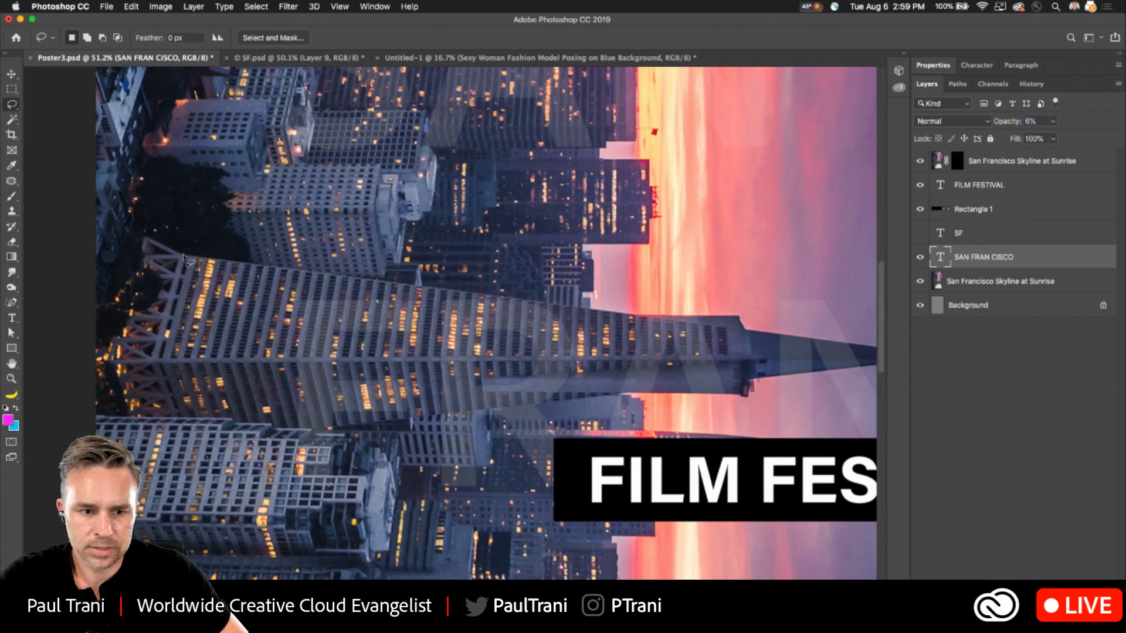
# - Lasso one selection around the pyramid tower and the large foreground buildings below it, closing it outside the poster's edge
pyautogui.moveTo(185, 259)
pyautogui.mouseDown()
pyautogui.moveTo(741, 322)
pyautogui.moveTo(815, 357)
pyautogui.moveTo(191, 434)
pyautogui.moveTo(330, 433)
pyautogui.mouseUp()
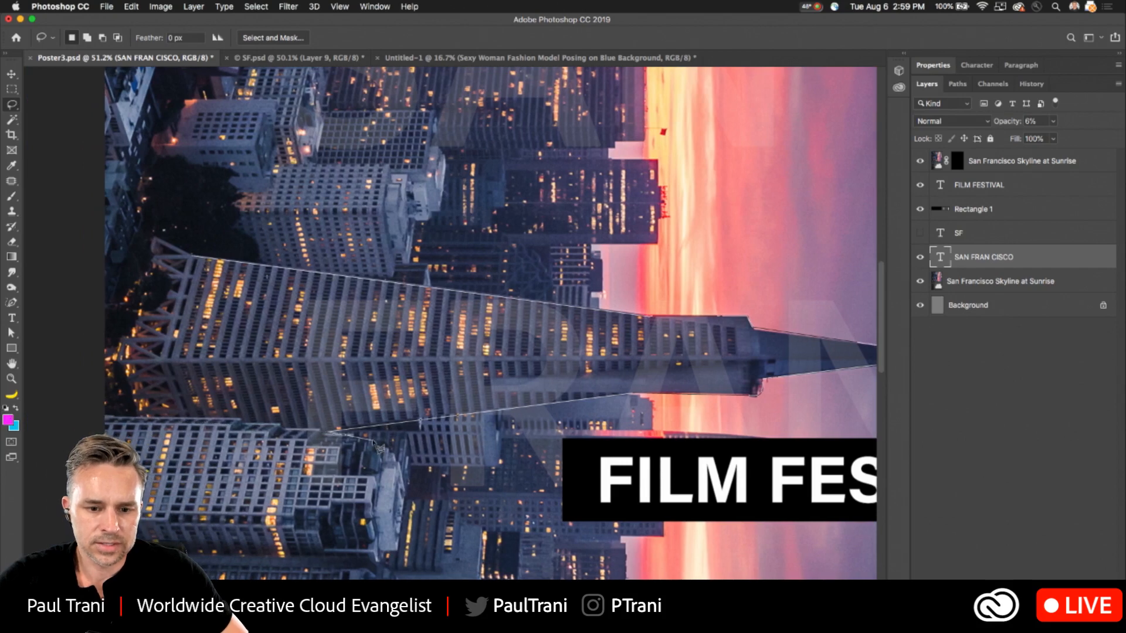
pyautogui.moveTo(409, 472)
pyautogui.mouseDown()
pyautogui.moveTo(411, 501)
pyautogui.moveTo(384, 572)
pyautogui.moveTo(401, 559)
pyautogui.moveTo(381, 554)
pyautogui.moveTo(380, 566)
pyautogui.moveTo(337, 483)
pyautogui.moveTo(147, 451)
pyautogui.moveTo(375, 486)
pyautogui.mouseUp()
pyautogui.moveTo(409, 529)
pyautogui.mouseDown()
pyautogui.moveTo(415, 565)
pyautogui.moveTo(414, 367)
pyautogui.moveTo(410, 412)
pyautogui.moveTo(447, 424)
pyautogui.moveTo(464, 450)
pyautogui.moveTo(457, 467)
pyautogui.moveTo(530, 475)
pyautogui.moveTo(454, 485)
pyautogui.moveTo(443, 524)
pyautogui.moveTo(335, 561)
pyautogui.moveTo(310, 549)
pyautogui.moveTo(205, 544)
pyautogui.moveTo(317, 455)
pyautogui.moveTo(353, 328)
pyautogui.moveTo(229, 452)
pyautogui.moveTo(172, 487)
pyautogui.mouseUp()
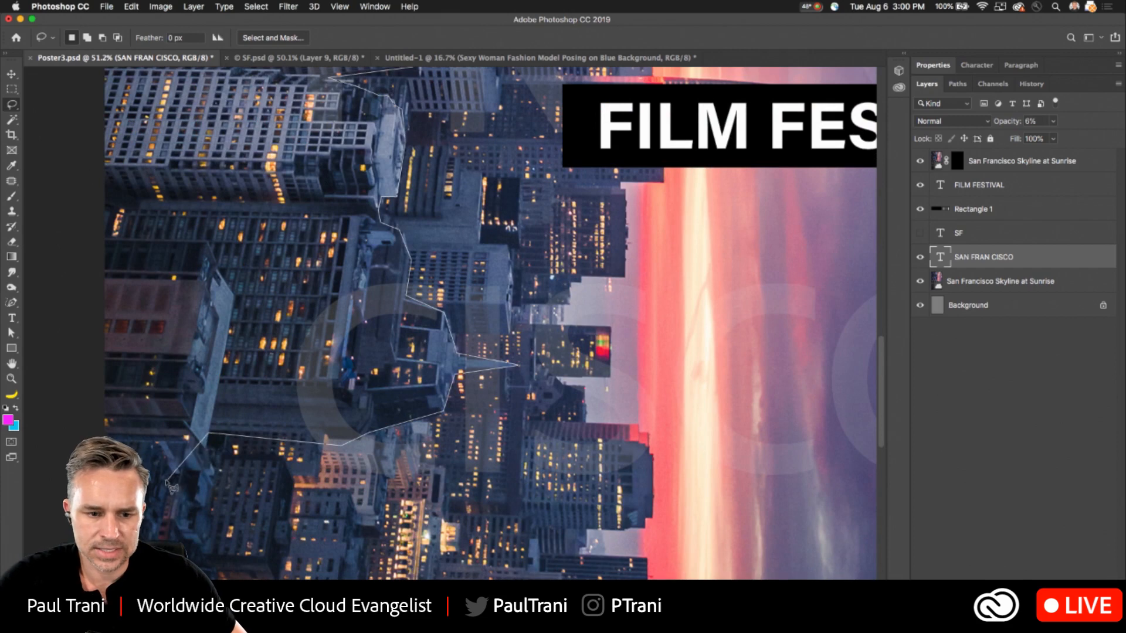
pyautogui.moveTo(208, 453); pyautogui.dragTo(210, 453)
pyautogui.moveTo(70, 447)
pyautogui.mouseDown()
pyautogui.moveTo(16, 47)
pyautogui.moveTo(24, 9)
pyautogui.moveTo(143, 240)
pyautogui.moveTo(138, 205)
pyautogui.moveTo(185, 197)
pyautogui.mouseUp()
# - Fill the selected buildings with the white foreground color at 100% opacity on the top skyline photo's layer mask
pyautogui.click(954, 164)
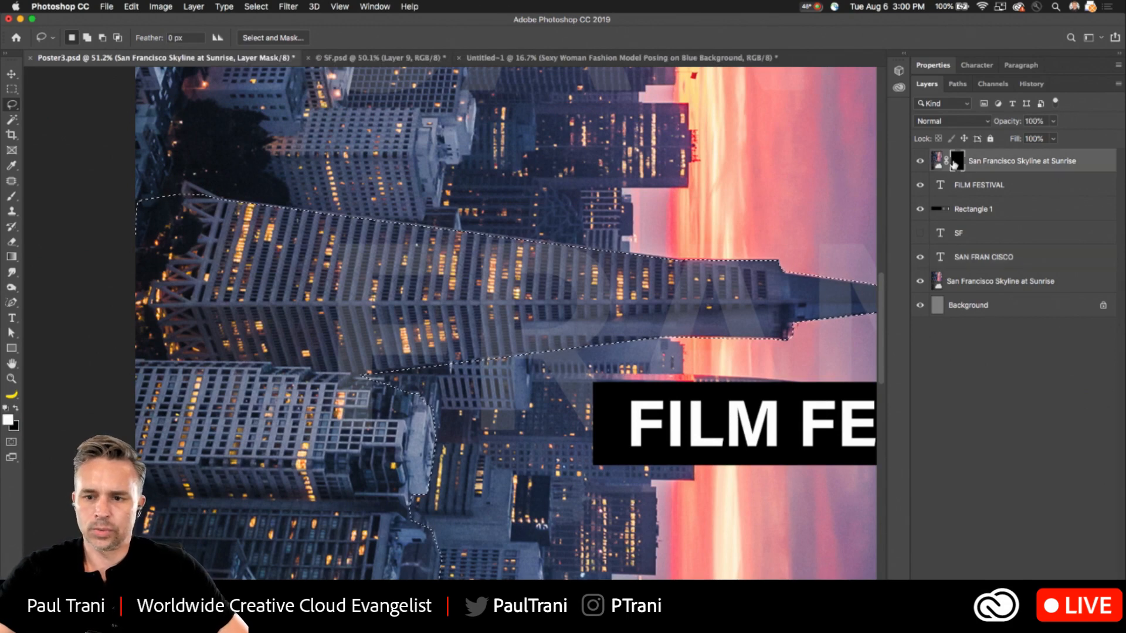
pyautogui.press('i')
pyautogui.hotkey('shift', 'BackSpace')
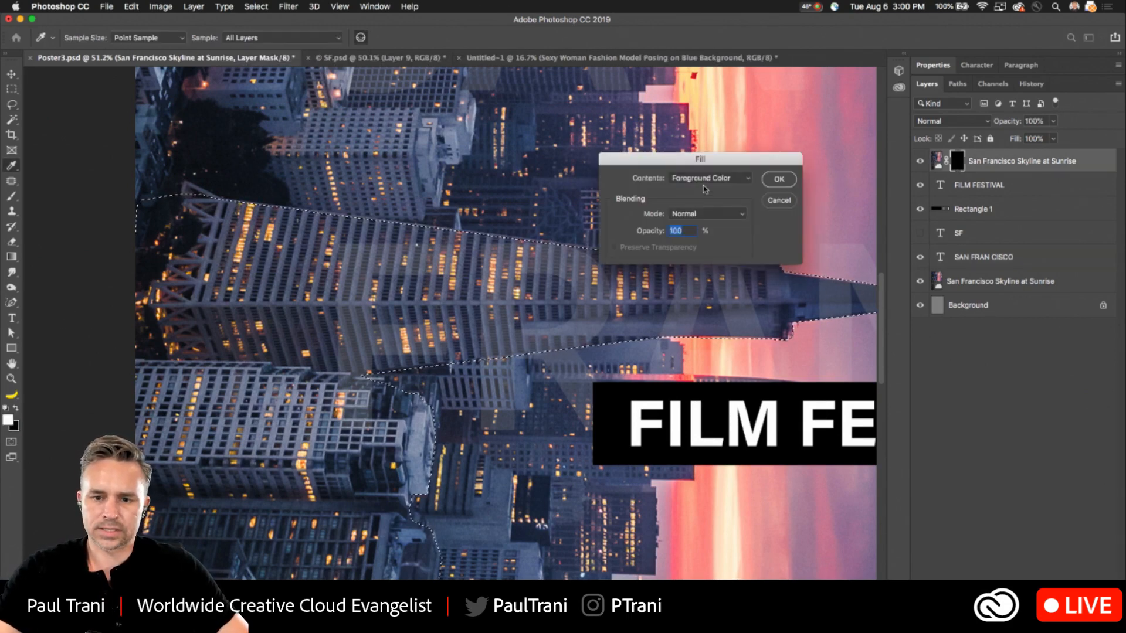
pyautogui.press('Return')
pyautogui.press('l')
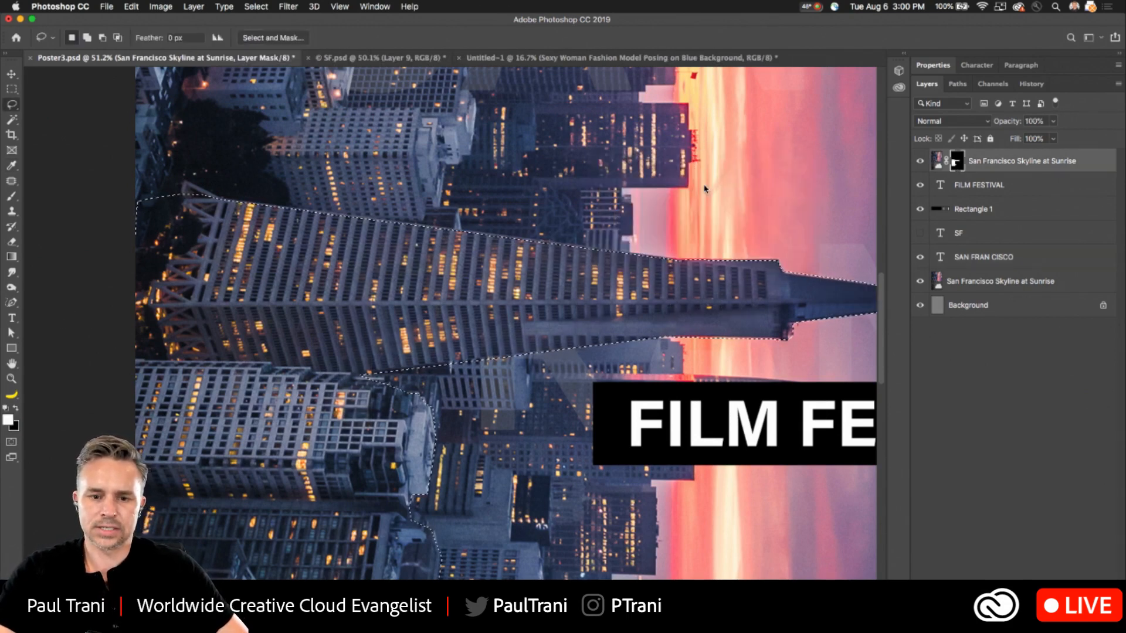
# - Restore the SAN FRAN CISCO title's opacity to 100%, reset the colors to default and clear the building selection
pyautogui.click(978, 194)
pyautogui.click(972, 257)
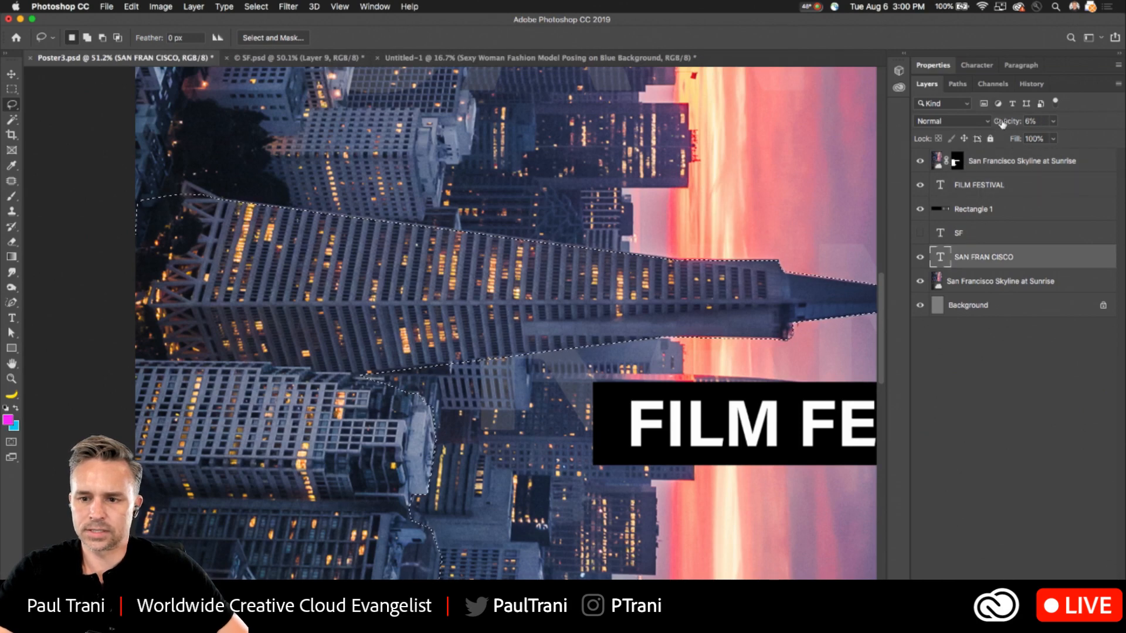
pyautogui.moveTo(1002, 124); pyautogui.dragTo(1069, 124)
pyautogui.press('d')
pyautogui.press('super+d')
pyautogui.press('super+minus')
pyautogui.press('super+minus')
pyautogui.press('super+minus')
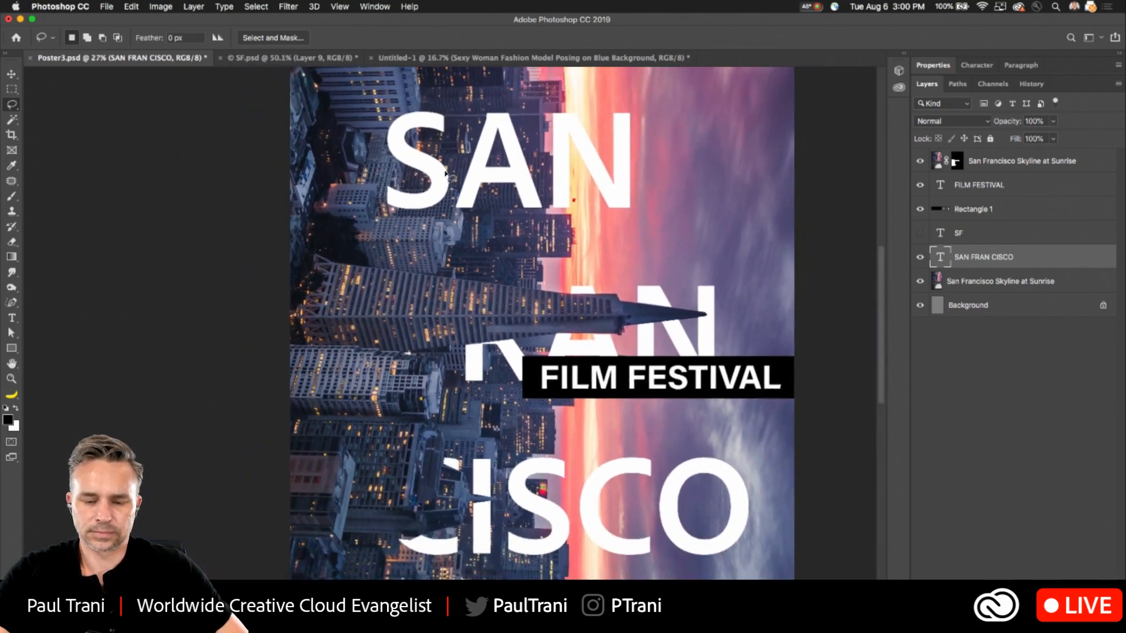
# - Duplicate the SAN FRAN CISCO title above the masked skyline photo and delete every letter of the copy except the F
pyautogui.moveTo(985, 258); pyautogui.dragTo(1084, 578)
pyautogui.moveTo(976, 166); pyautogui.dragTo(982, 154)
pyautogui.click(11, 318)
pyautogui.moveTo(454, 317); pyautogui.dragTo(821, 335)
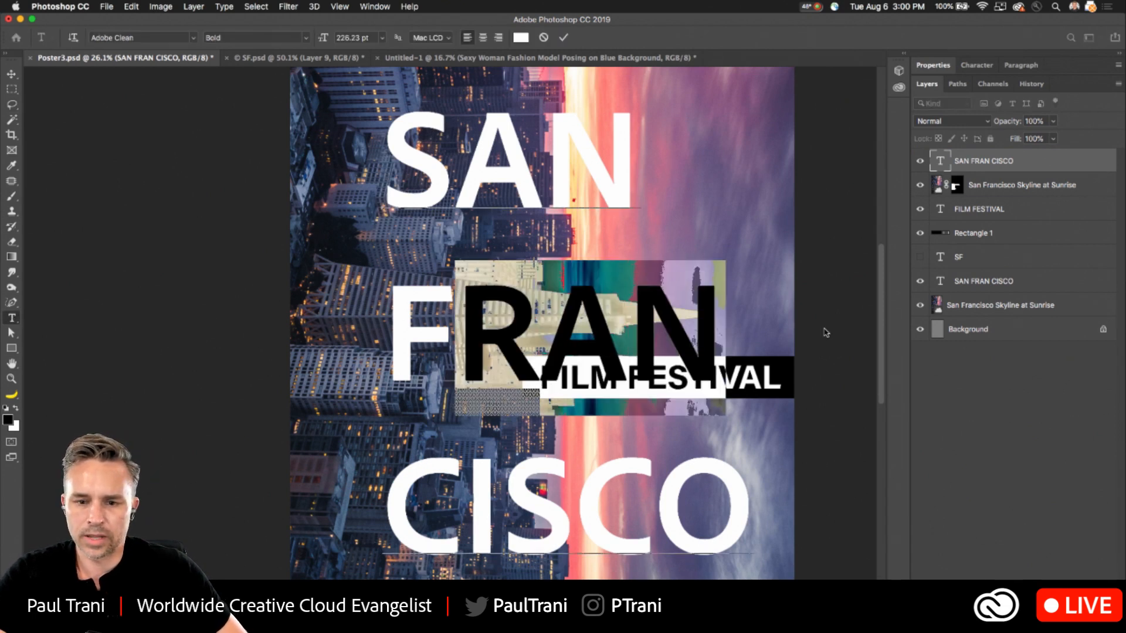
pyautogui.click(443, 280)
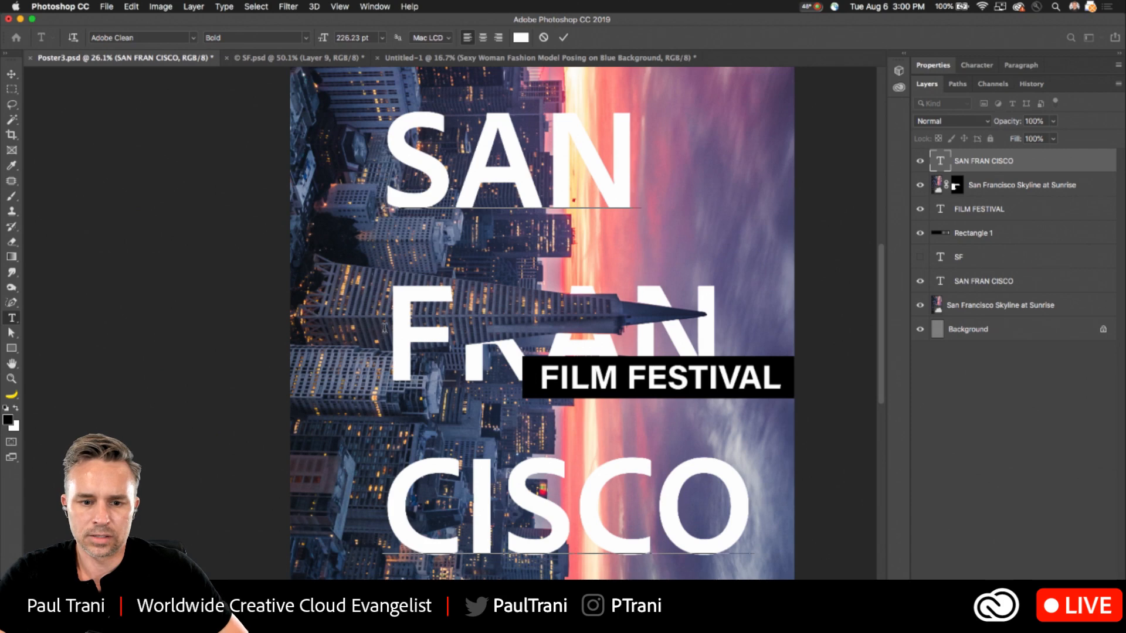
pyautogui.moveTo(377, 267); pyautogui.dragTo(379, 257)
pyautogui.press('BackSpace')
pyautogui.moveTo(452, 153); pyautogui.dragTo(874, 457)
pyautogui.press('BackSpace')
# - Place the separate F exactly over the original F position in FRAN, in front of the pyramid tower
pyautogui.click(10, 75)
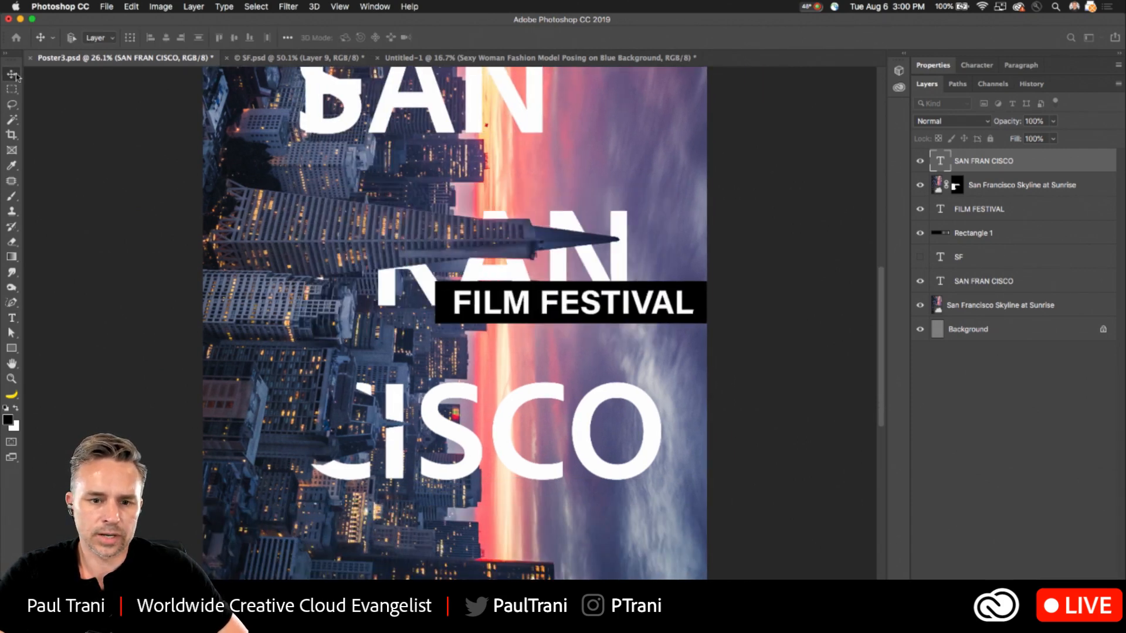
pyautogui.moveTo(253, 284); pyautogui.dragTo(375, 402)
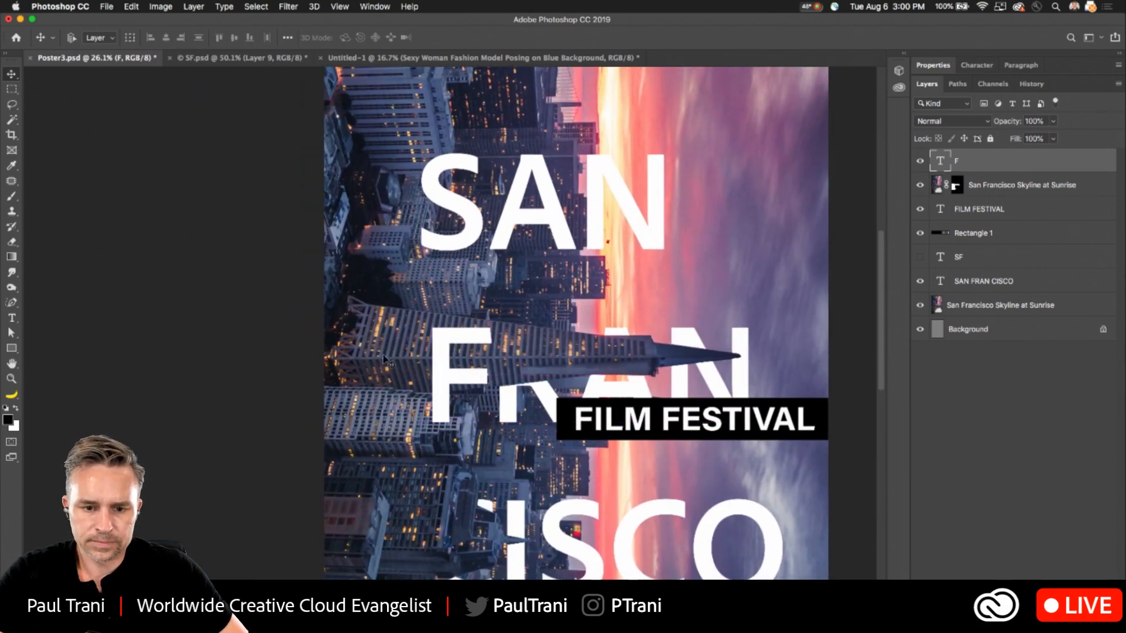
# - Lasso the building just below the pyramid tower where it crosses the base of the F in FRAN
pyautogui.scroll(3, 434, 371)
pyautogui.moveTo(405, 384); pyautogui.dragTo(353, 340)
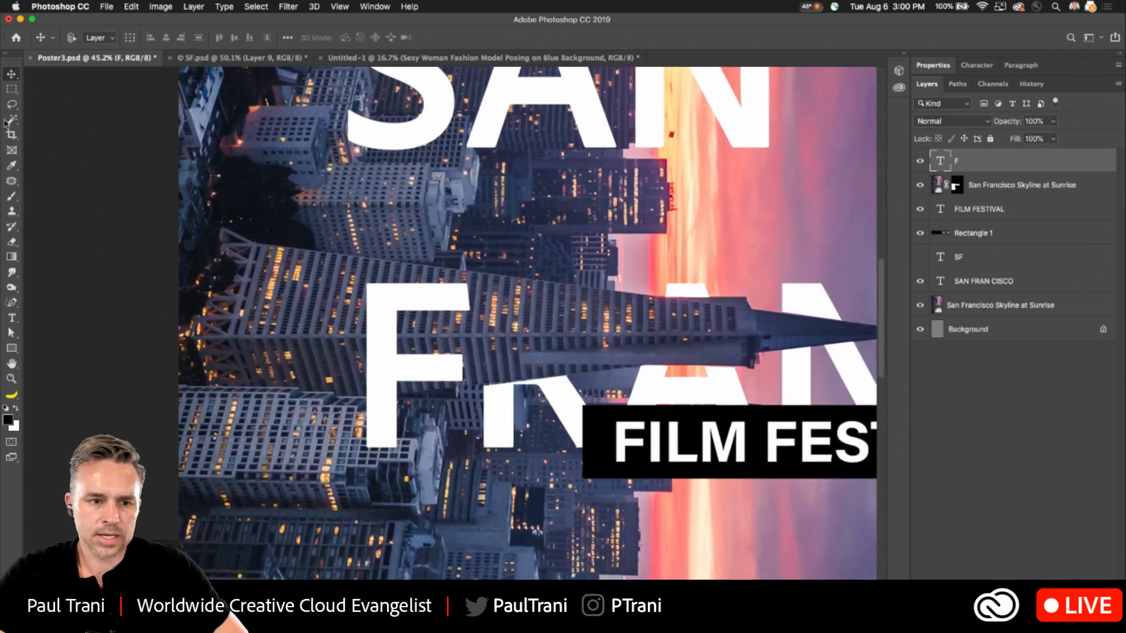
pyautogui.press('l')
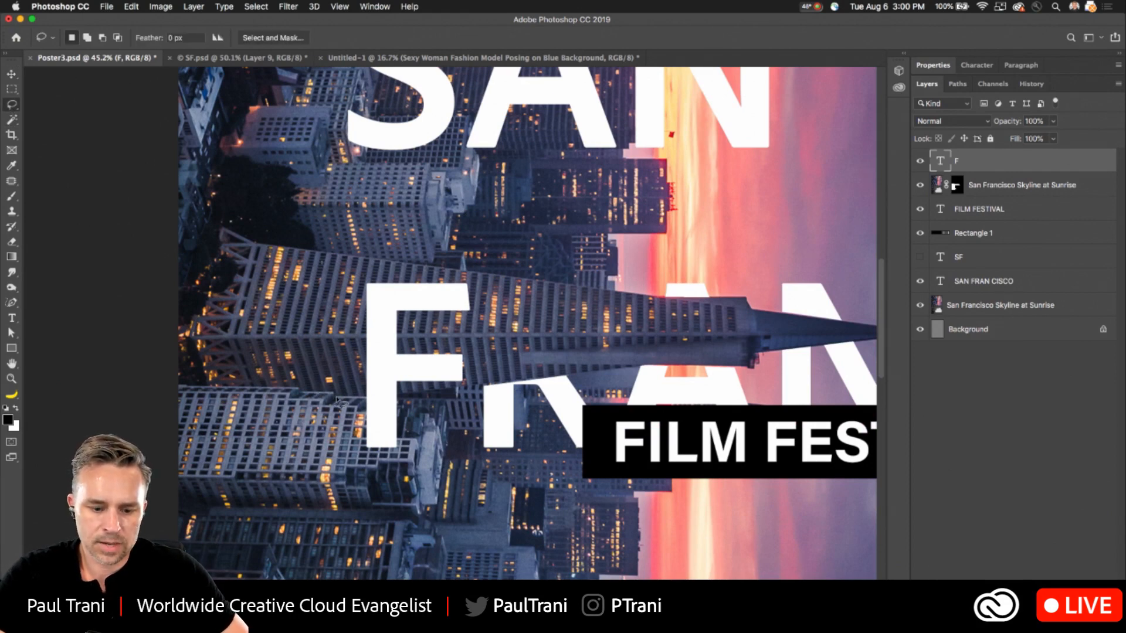
pyautogui.moveTo(340, 400)
pyautogui.mouseDown()
pyautogui.moveTo(391, 399)
pyautogui.moveTo(433, 419)
pyautogui.mouseUp()
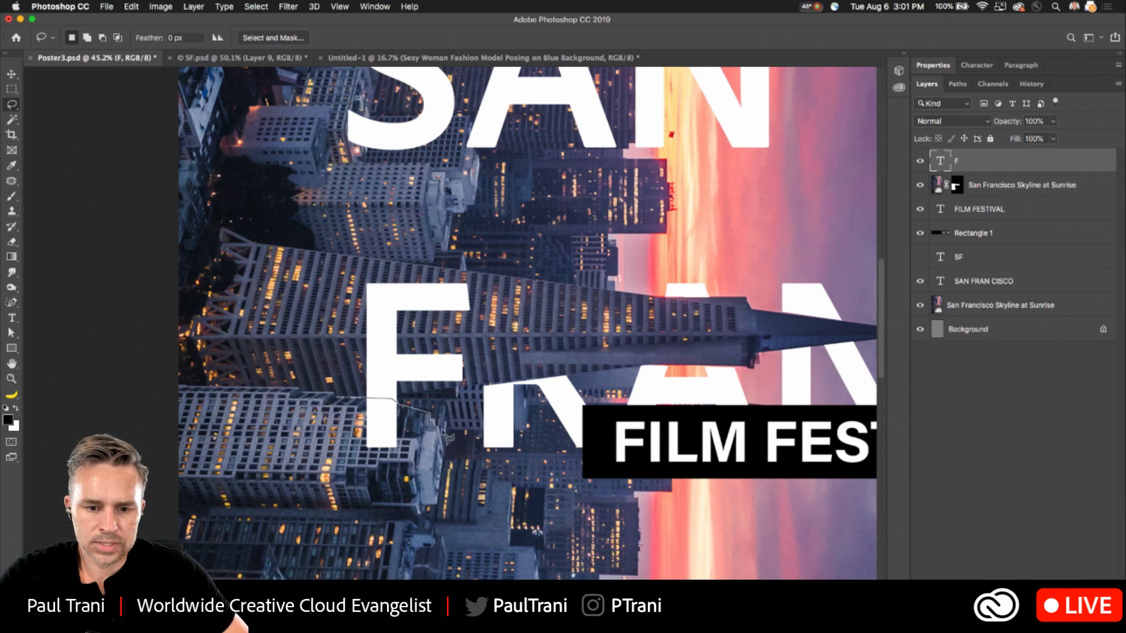
pyautogui.moveTo(451, 459)
pyautogui.mouseDown()
pyautogui.moveTo(426, 526)
pyautogui.moveTo(435, 515)
pyautogui.moveTo(348, 545)
pyautogui.moveTo(234, 519)
pyautogui.moveTo(189, 450)
pyautogui.moveTo(238, 392)
pyautogui.mouseUp()
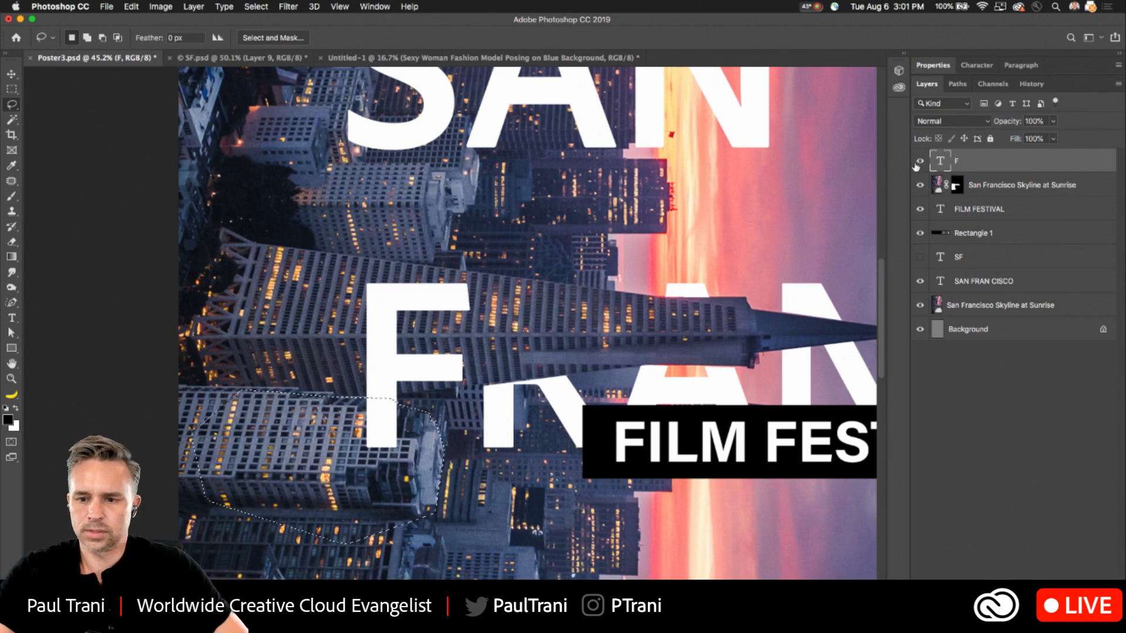
# - Add a layer mask to the F layer from the building selection and invert the mask so the building covers the F's base
pyautogui.click(998, 625)
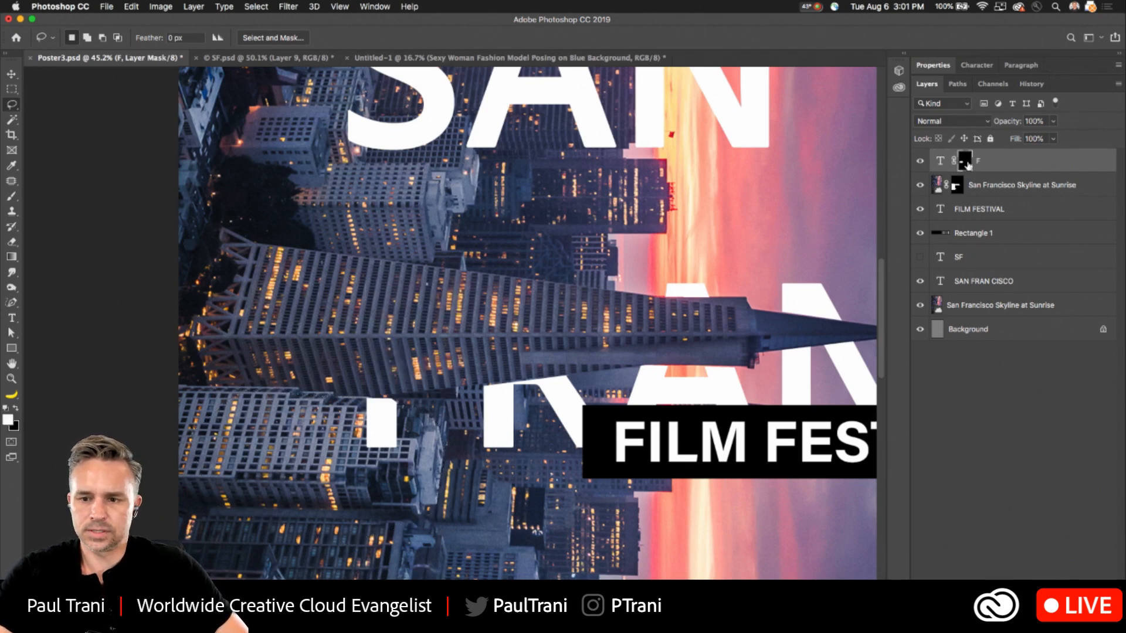
pyautogui.press('super+i')
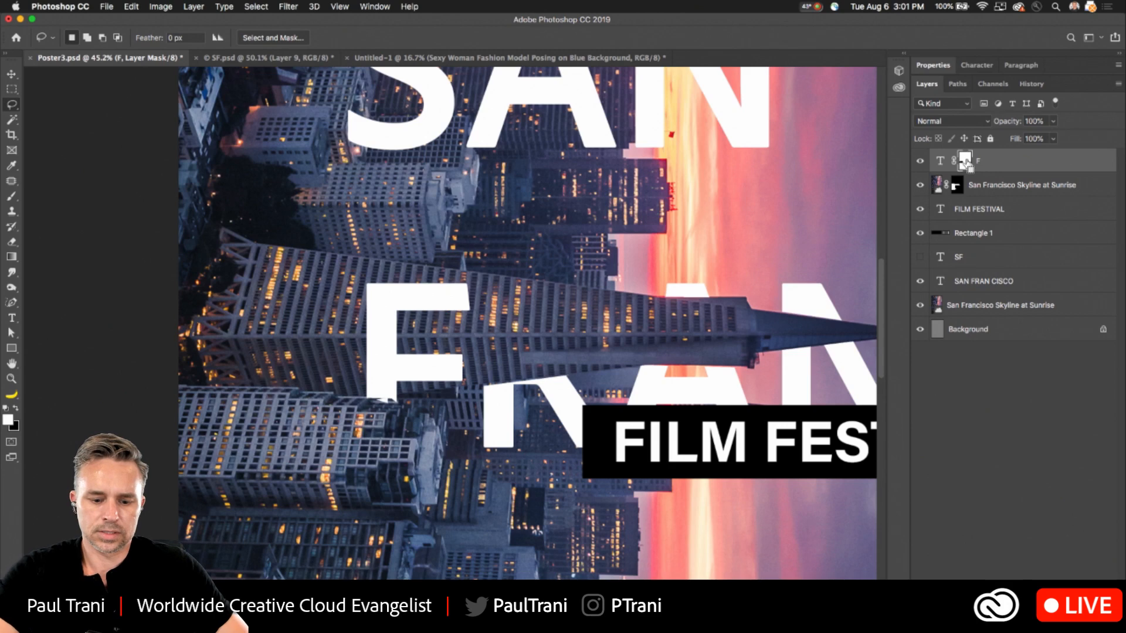
pyautogui.moveTo(452, 326); pyautogui.dragTo(396, 330)
pyautogui.moveTo(592, 385); pyautogui.dragTo(545, 368)
pyautogui.moveTo(452, 326); pyautogui.dragTo(437, 327)
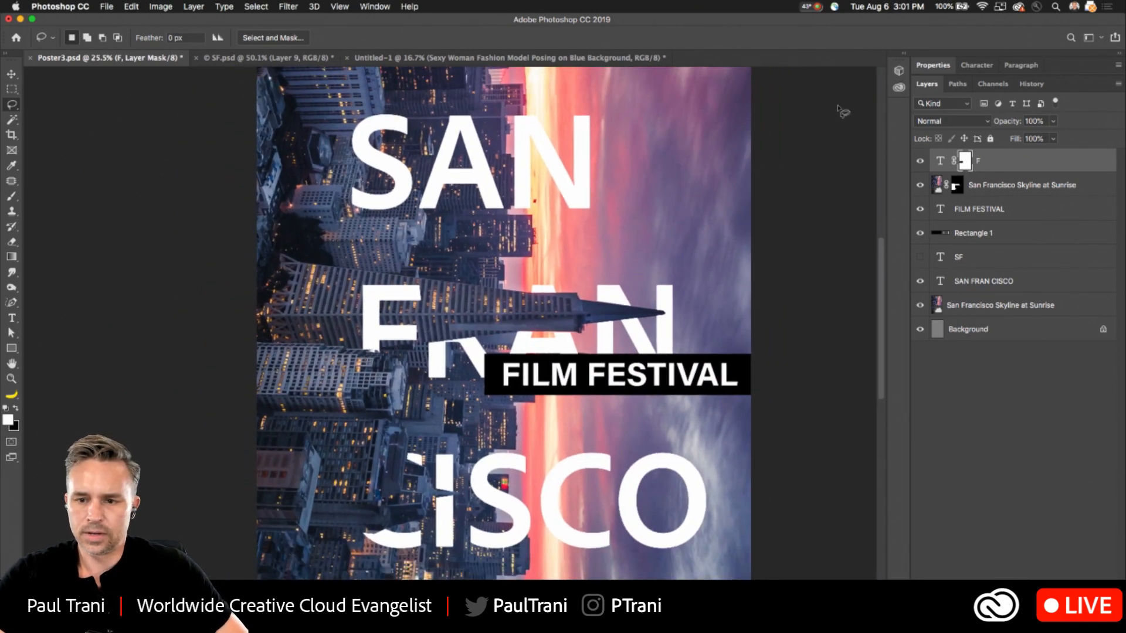
pyautogui.click(1004, 164)
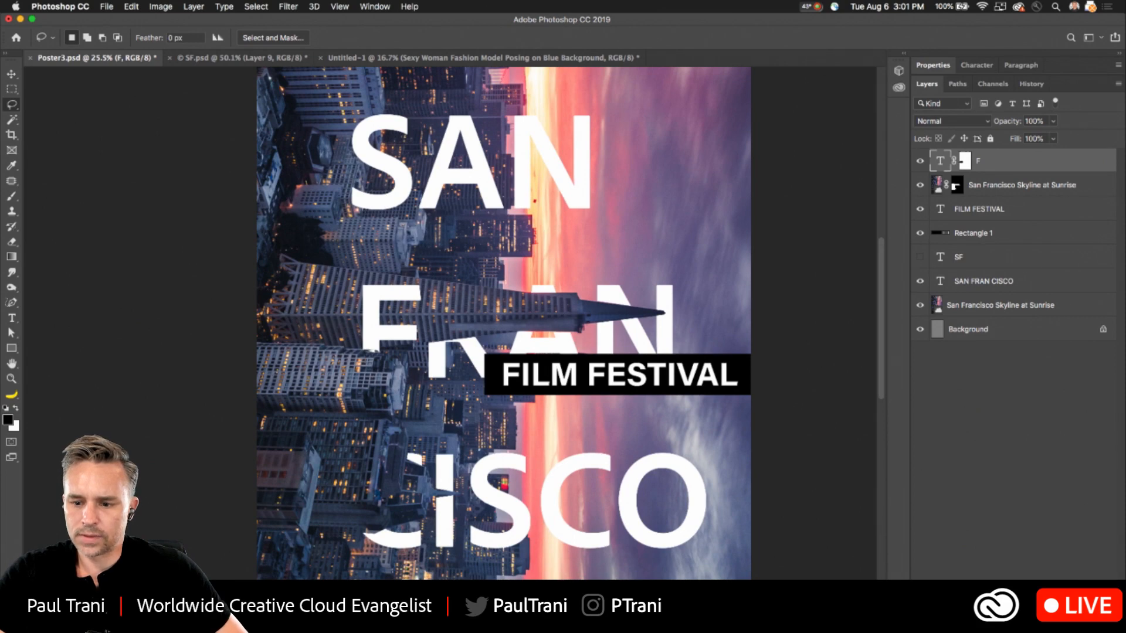
pyautogui.click(1021, 585)
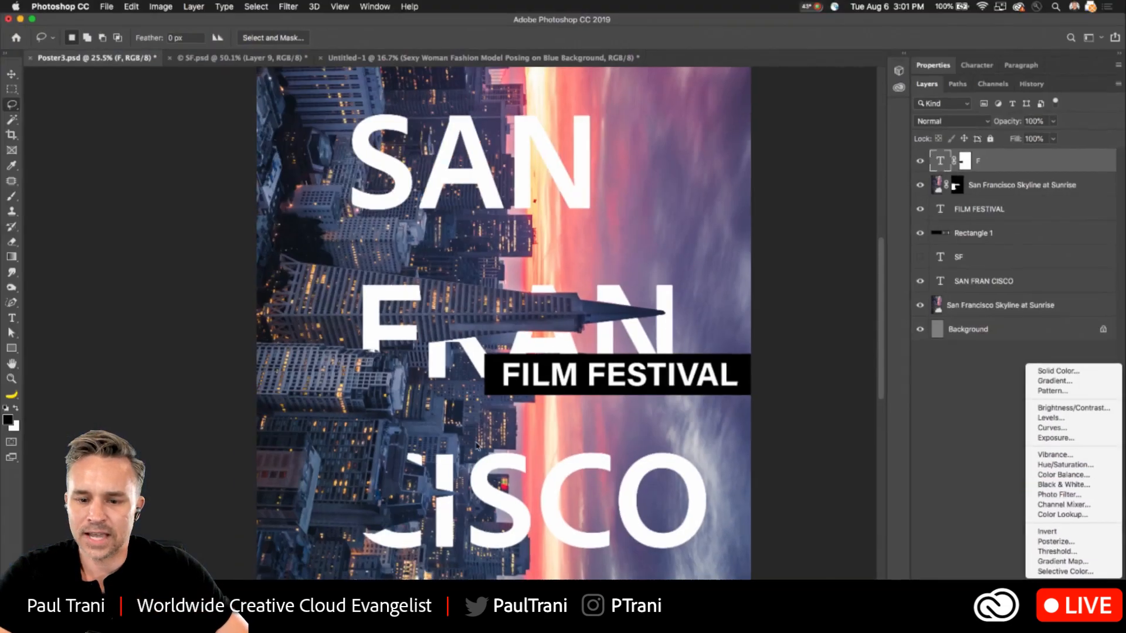
pyautogui.click(294, 431)
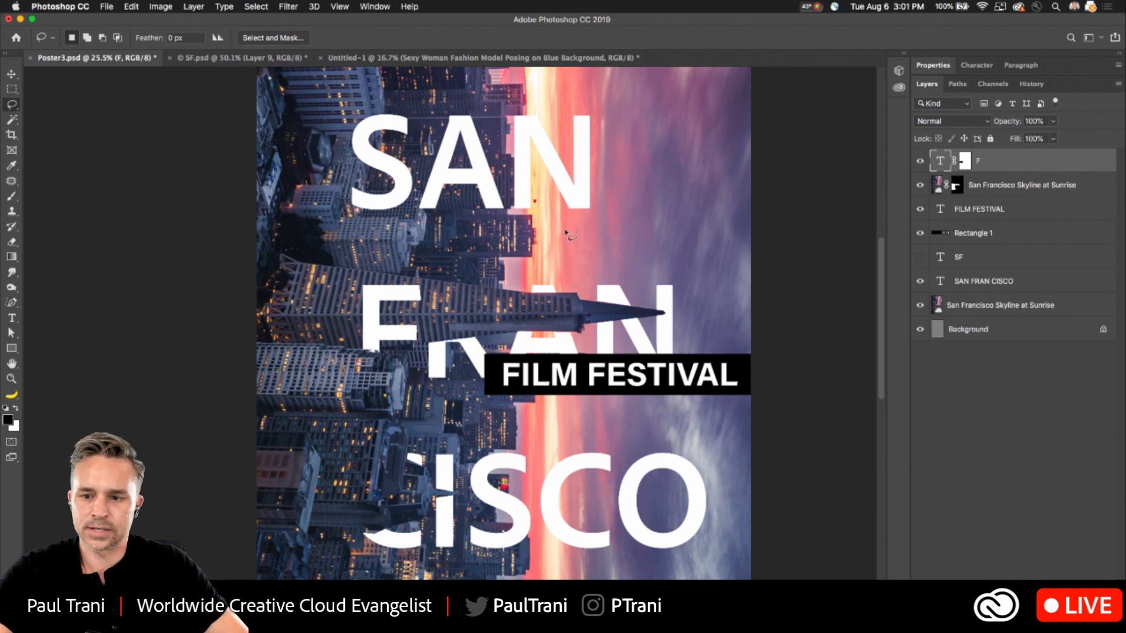
# - Lower the SAN FRAN CISCO title's opacity to 18% to reveal the buildings behind the S of SAN
pyautogui.keyDown('super'); pyautogui.click(449, 330); pyautogui.keyUp('super')
pyautogui.moveTo(397, 297); pyautogui.dragTo(403, 311)
pyautogui.scroll(5, 402, 311)
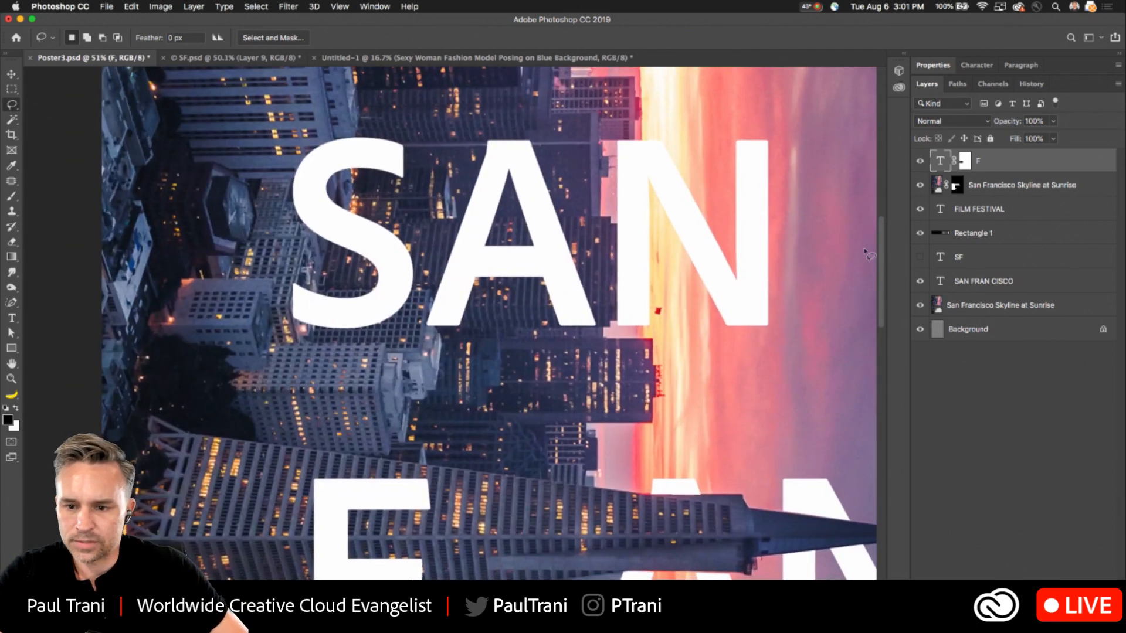
pyautogui.click(962, 186)
pyautogui.click(956, 186)
pyautogui.scroll(5, 270, 293)
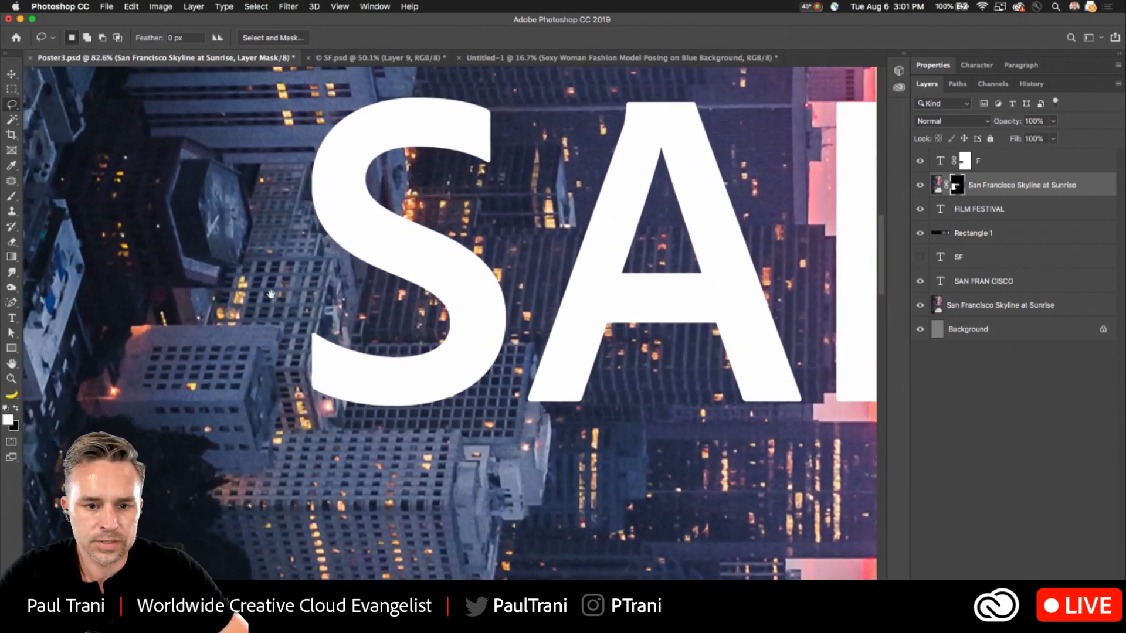
pyautogui.hscroll(-3, 270, 294)
pyautogui.click(997, 273)
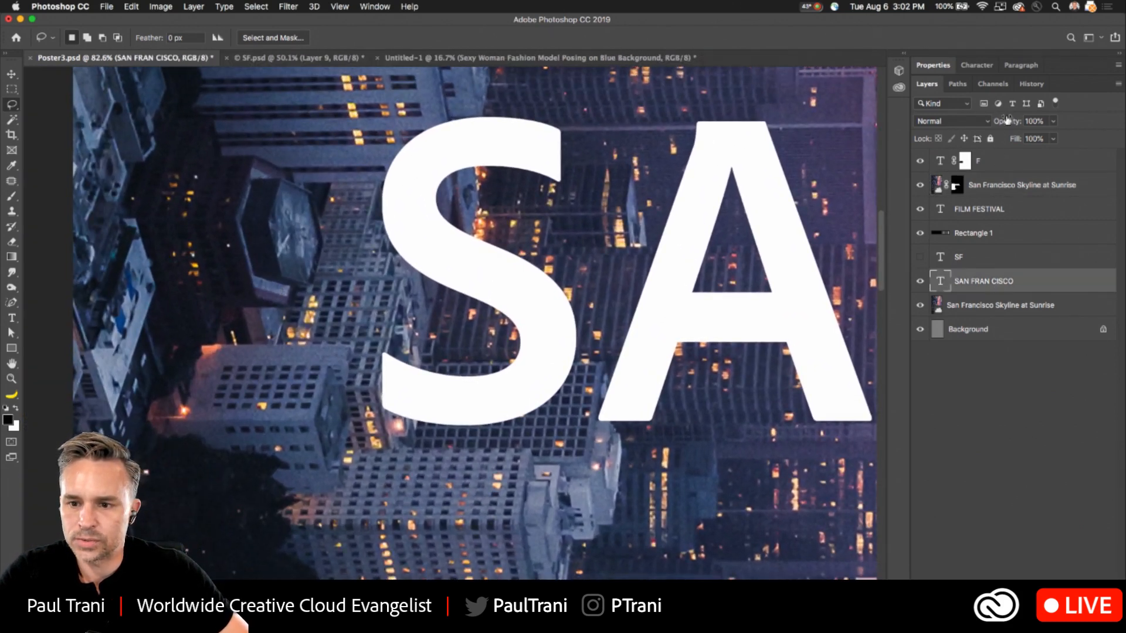
pyautogui.moveTo(991, 124); pyautogui.dragTo(958, 124)
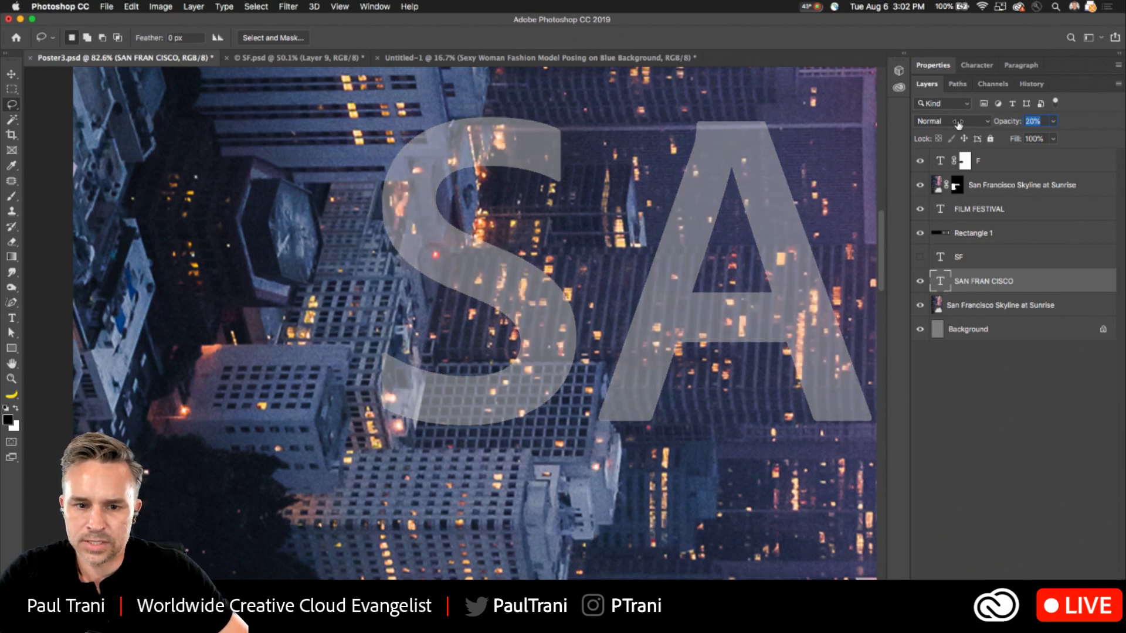
# - Target the top skyline photo's layer mask and lasso the buildings that overlap the left side of the S in SAN
pyautogui.click(956, 188)
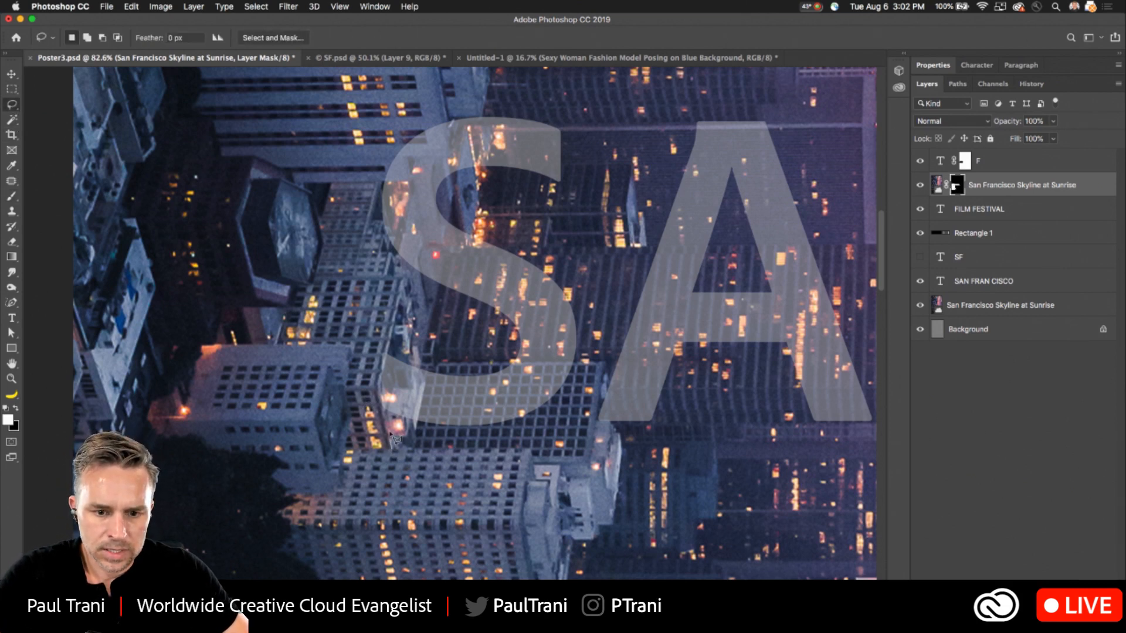
pyautogui.moveTo(414, 449)
pyautogui.mouseDown()
pyautogui.moveTo(407, 411)
pyautogui.moveTo(431, 375)
pyautogui.moveTo(420, 324)
pyautogui.moveTo(452, 214)
pyautogui.moveTo(449, 254)
pyautogui.moveTo(461, 255)
pyautogui.moveTo(478, 203)
pyautogui.moveTo(485, 166)
pyautogui.mouseUp()
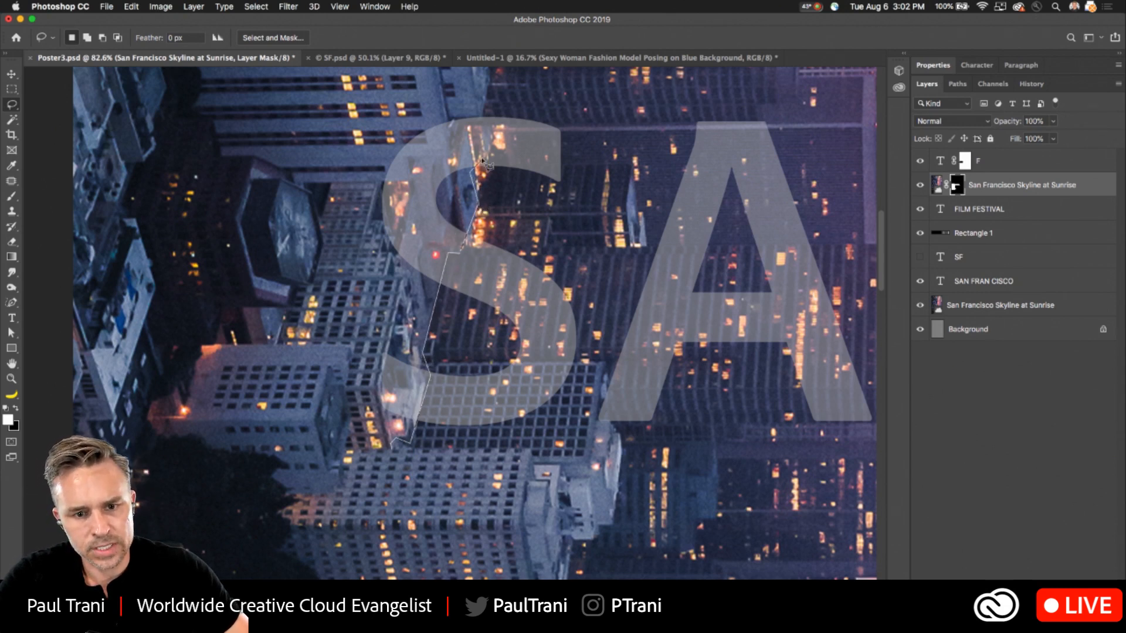
pyautogui.moveTo(481, 123)
pyautogui.mouseDown()
pyautogui.moveTo(486, 99)
pyautogui.moveTo(328, 154)
pyautogui.moveTo(297, 392)
pyautogui.moveTo(333, 446)
pyautogui.mouseUp()
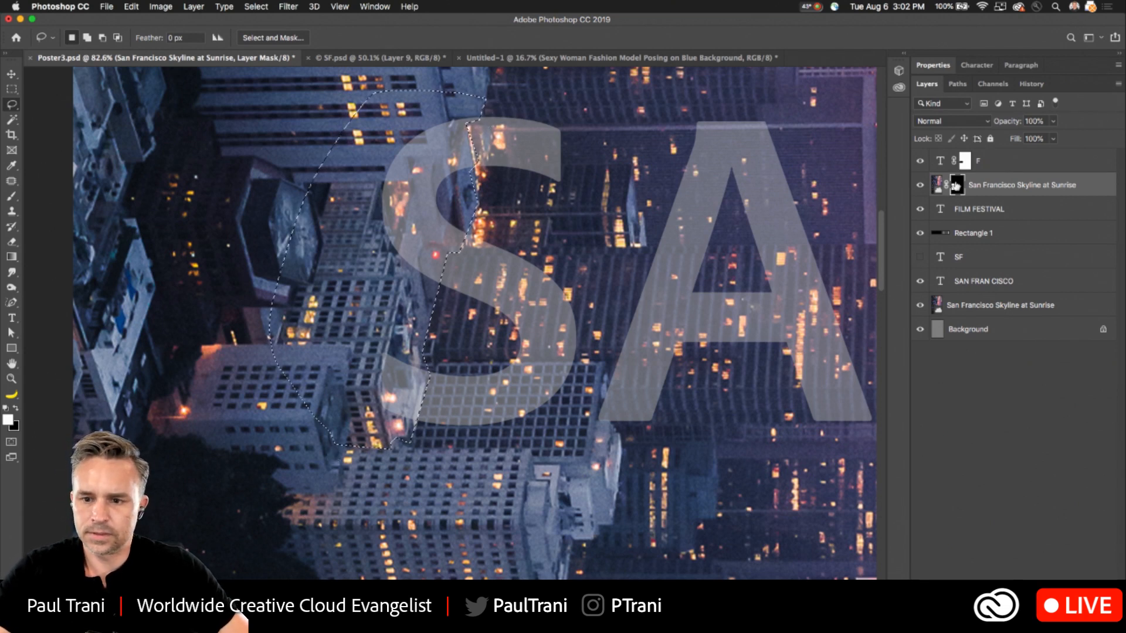
# - Fill the selected buildings with white on the skyline photo's mask and clear the selection
pyautogui.hotkey('shift', 'BackSpace')
pyautogui.press('Return')
pyautogui.press('super+d')
pyautogui.press('super+0')
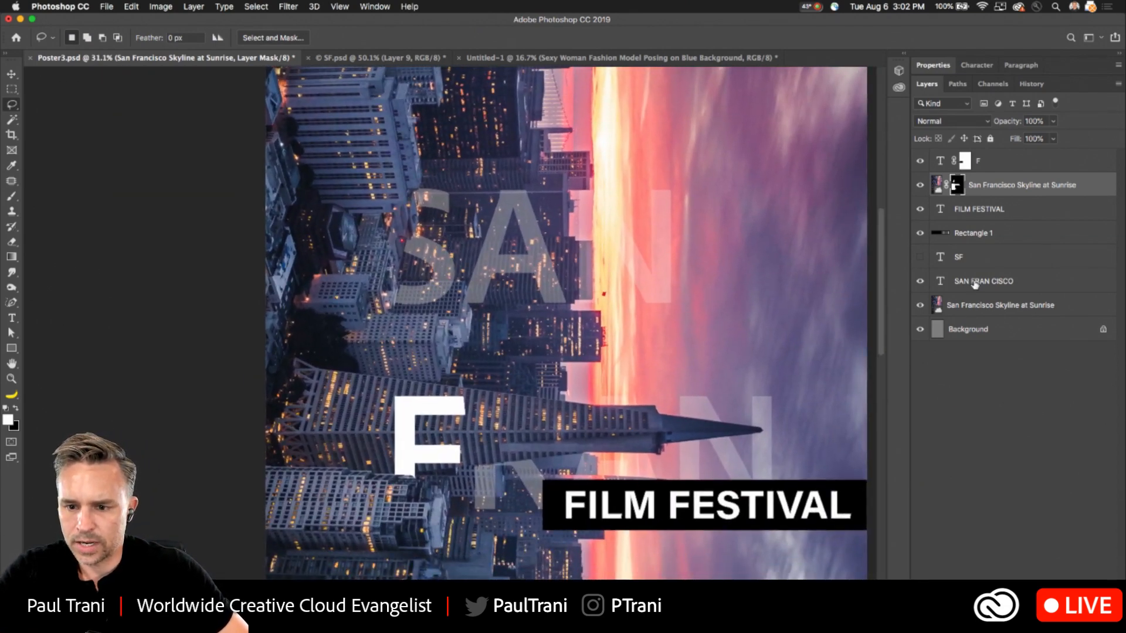
# - Restore the SAN FRAN CISCO title's opacity to 100%
pyautogui.click(975, 283)
pyautogui.moveTo(1006, 125); pyautogui.dragTo(1081, 125)
pyautogui.moveTo(615, 337); pyautogui.dragTo(607, 292)
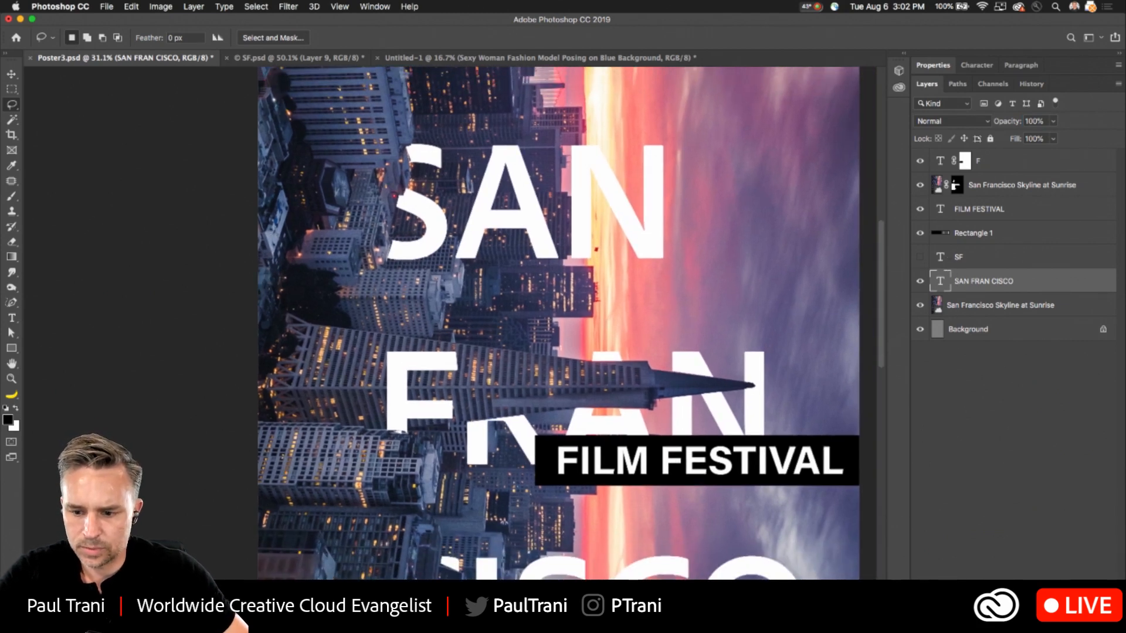
# - Add a layer mask to the SAN FRAN CISCO title and lower its opacity to 39%
pyautogui.click(998, 625)
pyautogui.moveTo(595, 169); pyautogui.dragTo(523, 313)
pyautogui.moveTo(1010, 123); pyautogui.dragTo(979, 123)
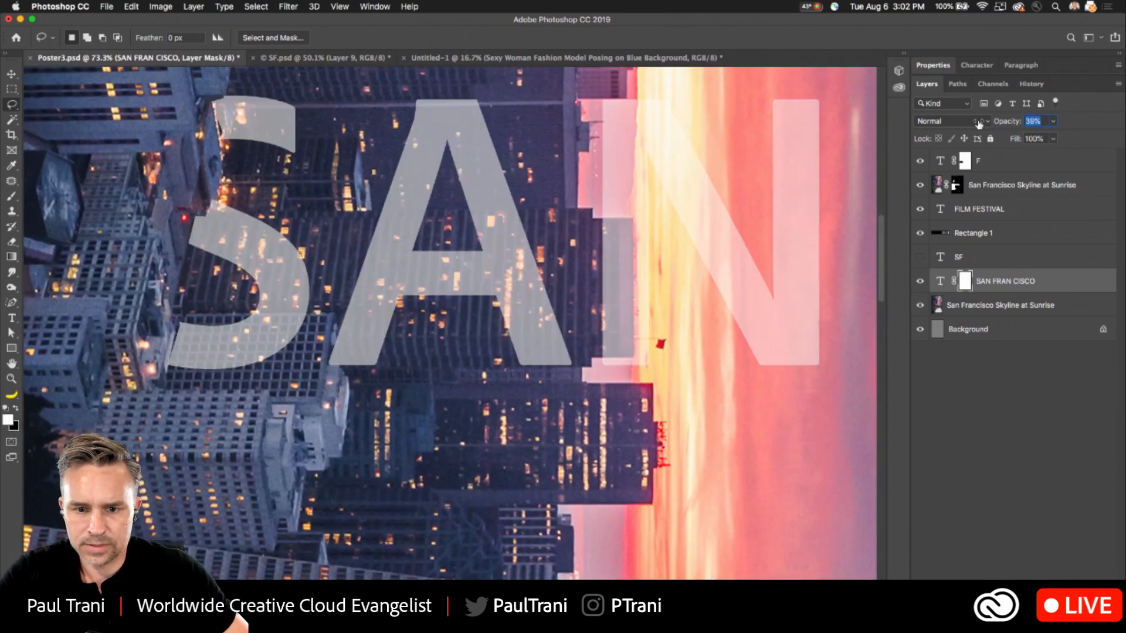
# - Lasso the building top crossing the N's left stem in SAN, fill it with black on the title's mask and deselect
pyautogui.click(632, 221)
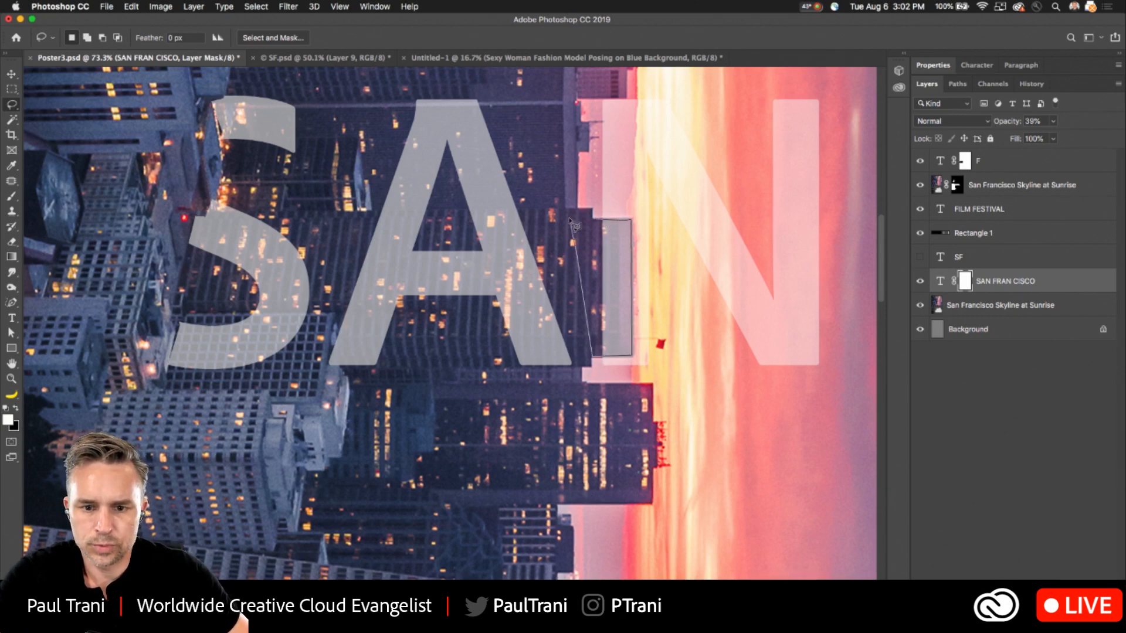
pyautogui.press('x')
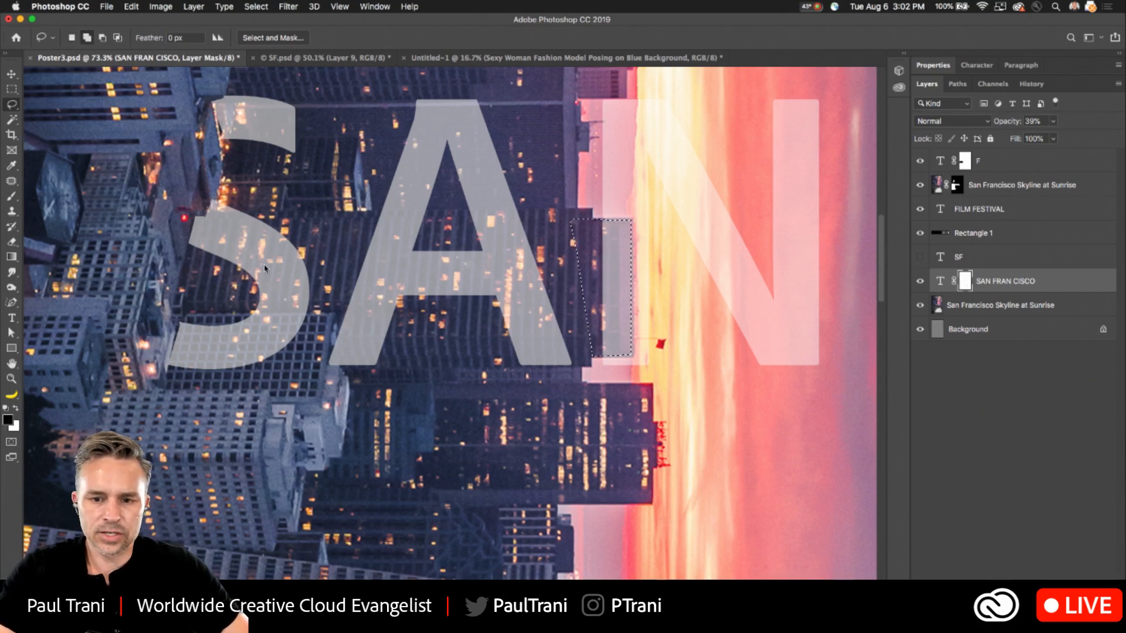
pyautogui.hotkey('shift', 'BackSpace')
pyautogui.click(779, 179)
pyautogui.press('super+d')
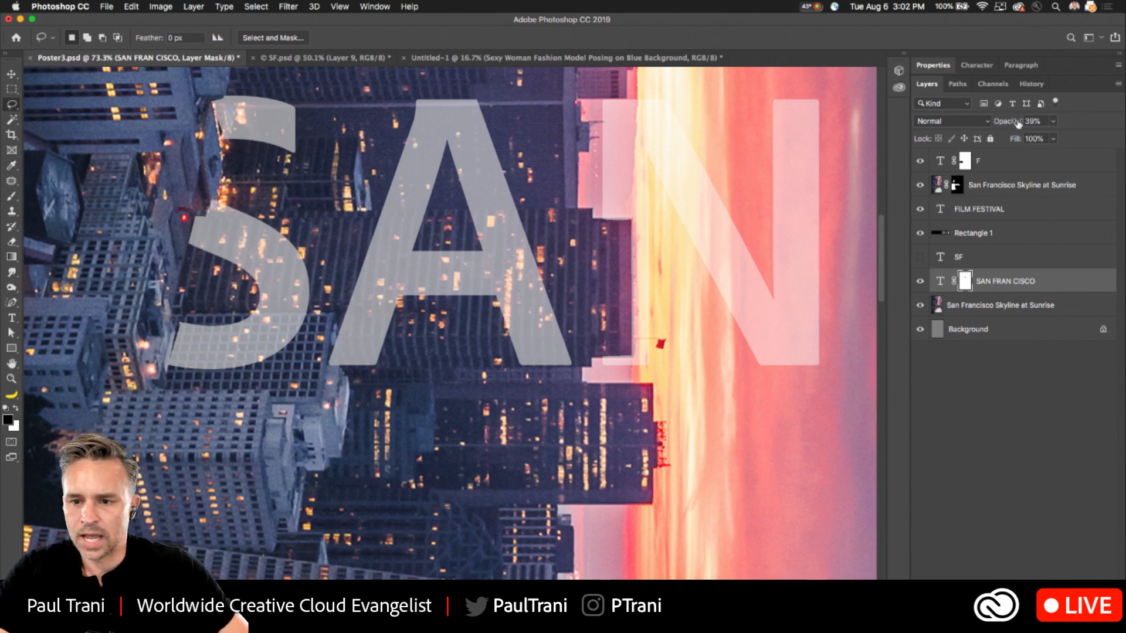
# - Return the masked SAN FRAN CISCO title to 100% opacity and check the whole poster
pyautogui.moveTo(1007, 122); pyautogui.dragTo(1121, 121)
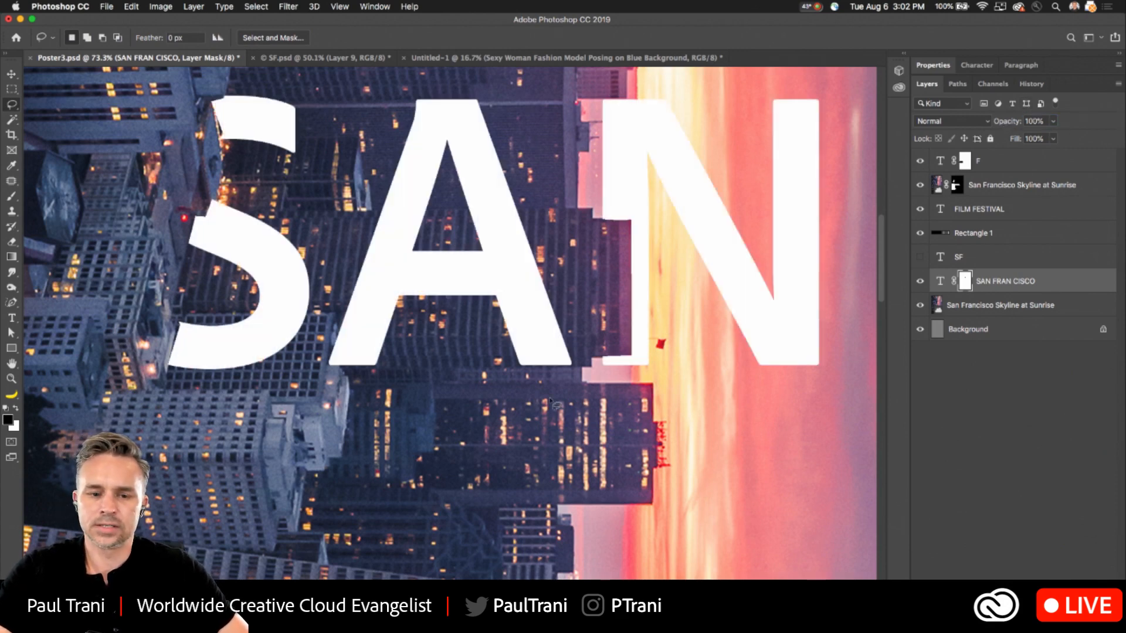
pyautogui.scroll(-5, 554, 403)
pyautogui.scroll(-3, 554, 403)
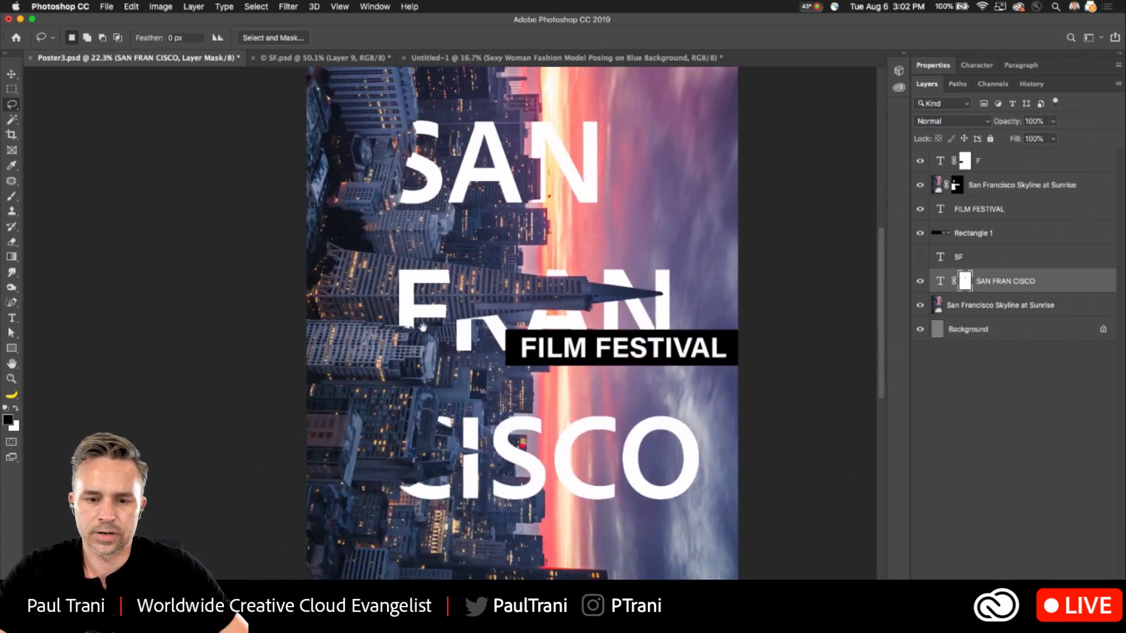
pyautogui.scroll(-1, 421, 342)
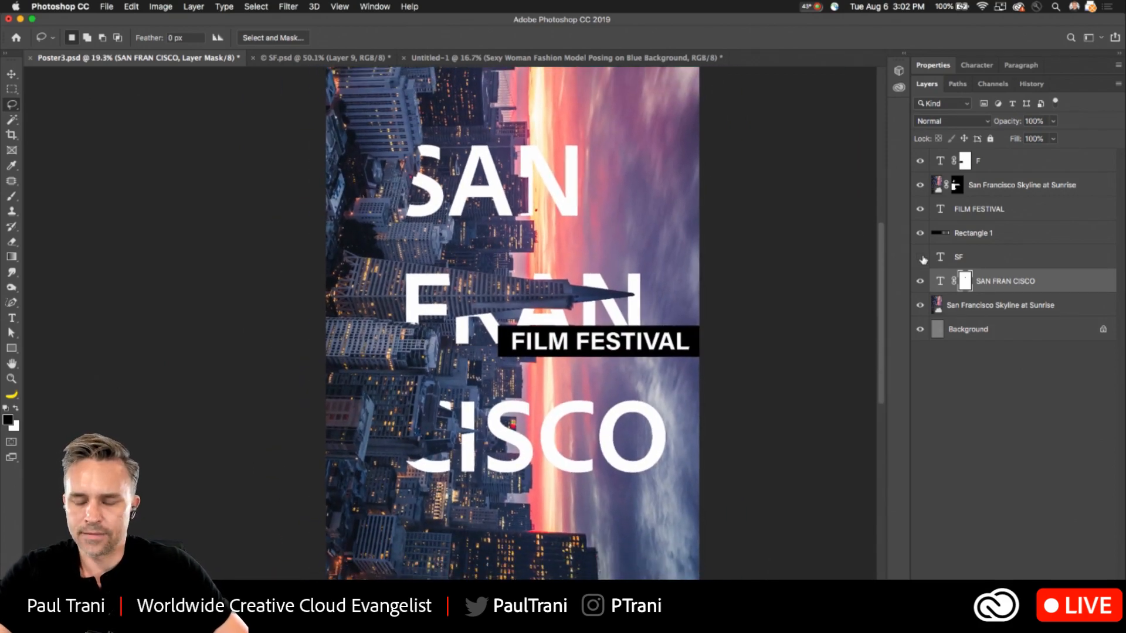
# - Create a layer above the title and paint soft black shadows with a 175 px brush below the pyramid tower and along the S's left edge
pyautogui.press('super+shift+alt+n')
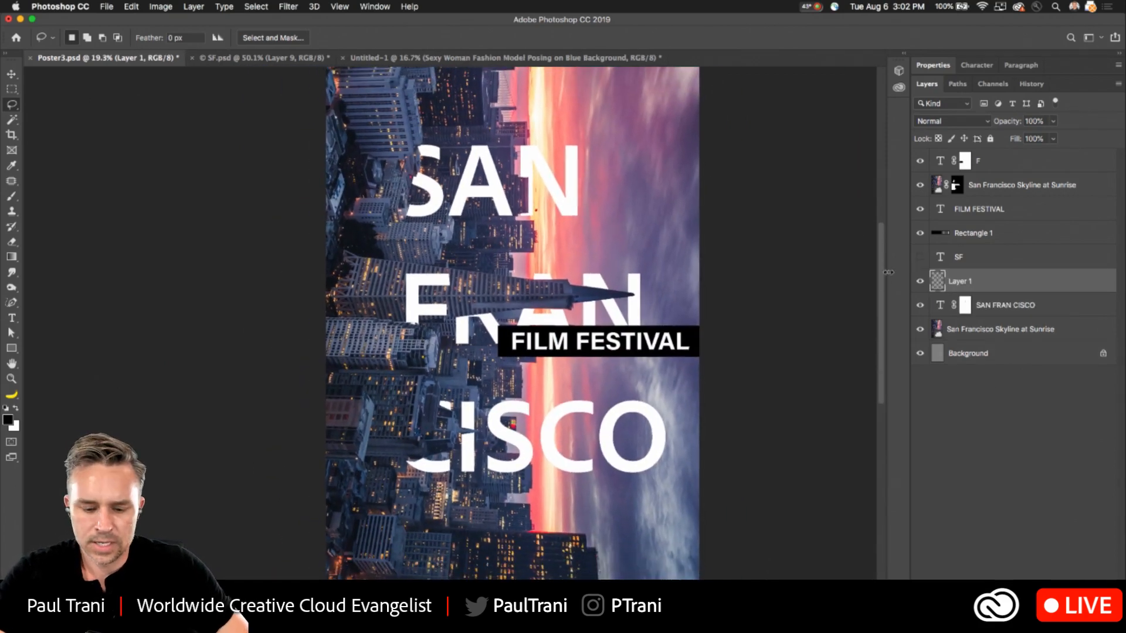
pyautogui.press('b')
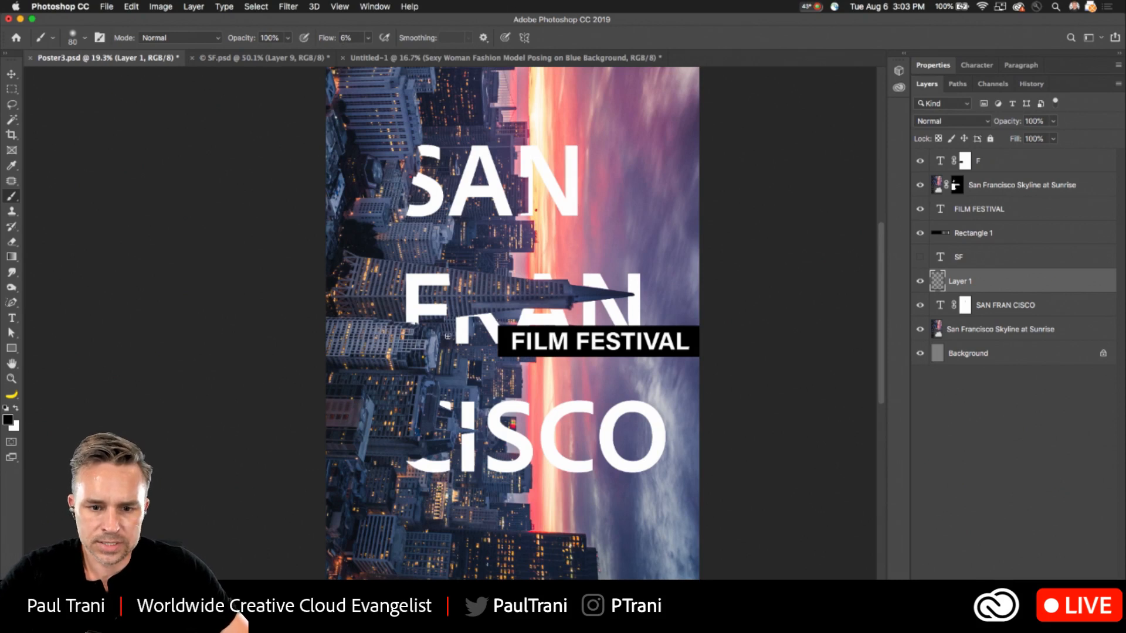
pyautogui.press(']')
pyautogui.press(']')
pyautogui.press(']')
pyautogui.press(']')
pyautogui.press(']')
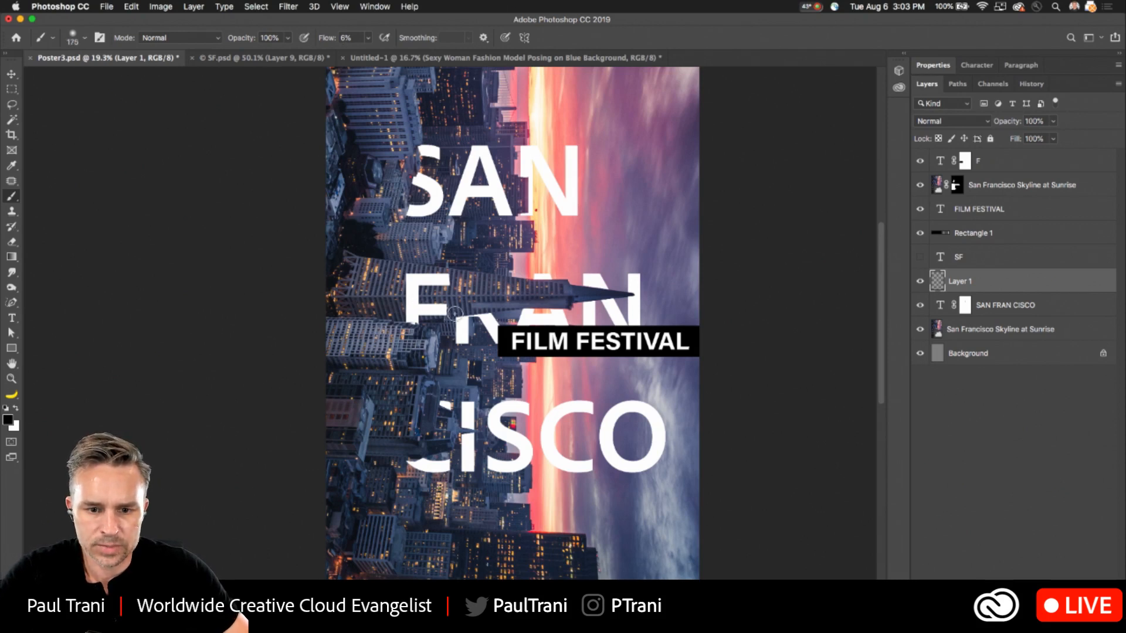
pyautogui.moveTo(498, 310)
pyautogui.mouseDown()
pyautogui.moveTo(413, 314)
pyautogui.moveTo(528, 311)
pyautogui.moveTo(456, 316)
pyautogui.moveTo(482, 311)
pyautogui.mouseUp()
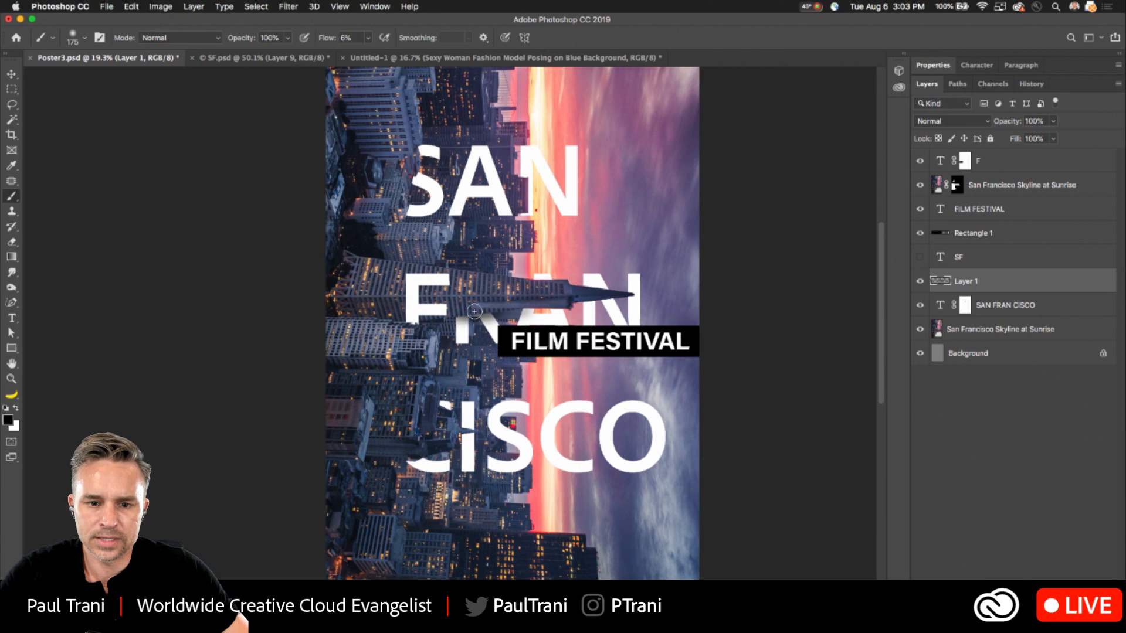
pyautogui.moveTo(405, 164)
pyautogui.mouseDown()
pyautogui.moveTo(416, 138)
pyautogui.moveTo(403, 193)
pyautogui.mouseUp()
# - Sample a dark blue from the image beside the S in SAN and brush shadow onto the S's left edge with it
pyautogui.press('i')
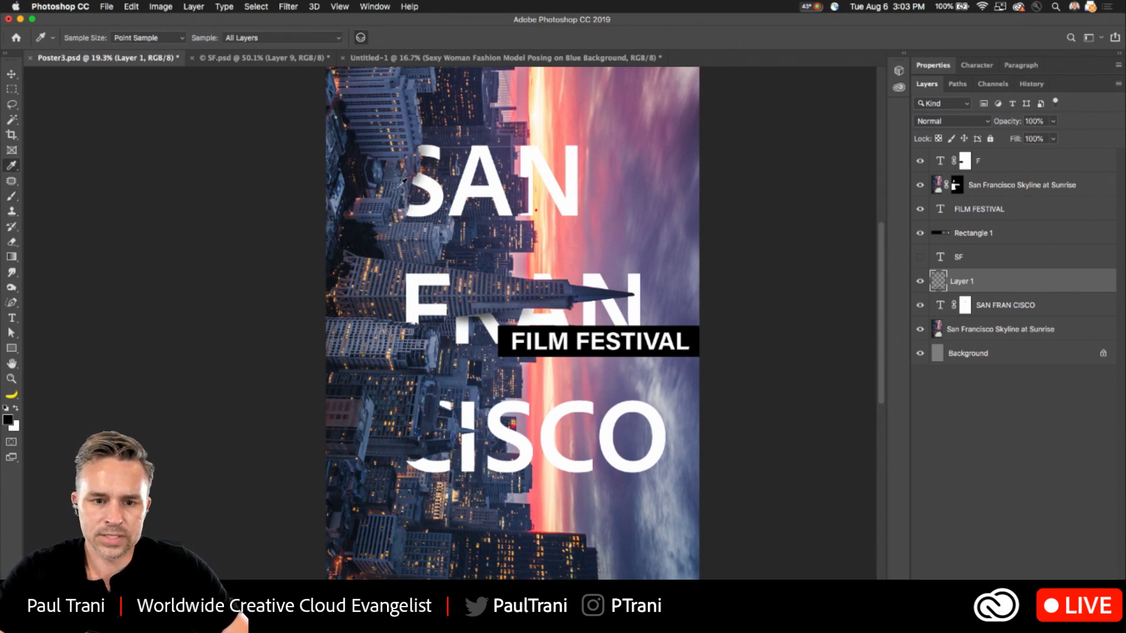
pyautogui.click(409, 170)
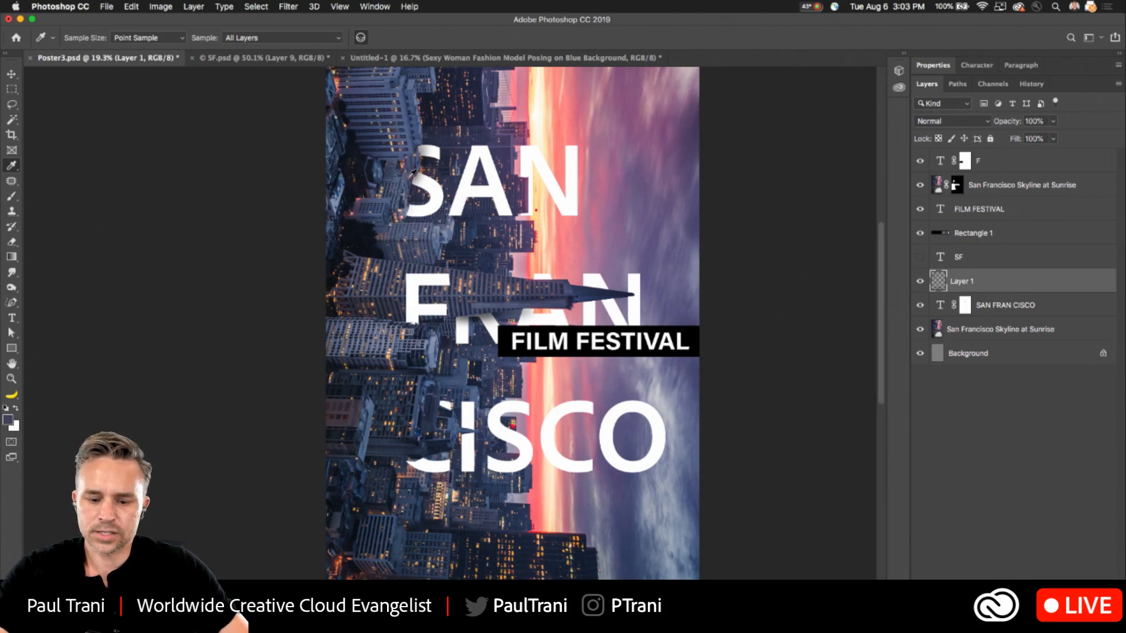
pyautogui.press('b')
pyautogui.moveTo(416, 147)
pyautogui.mouseDown()
pyautogui.moveTo(410, 176)
pyautogui.moveTo(415, 149)
pyautogui.mouseUp()
pyautogui.keyDown('alt'); pyautogui.click(402, 204); pyautogui.keyUp('alt')
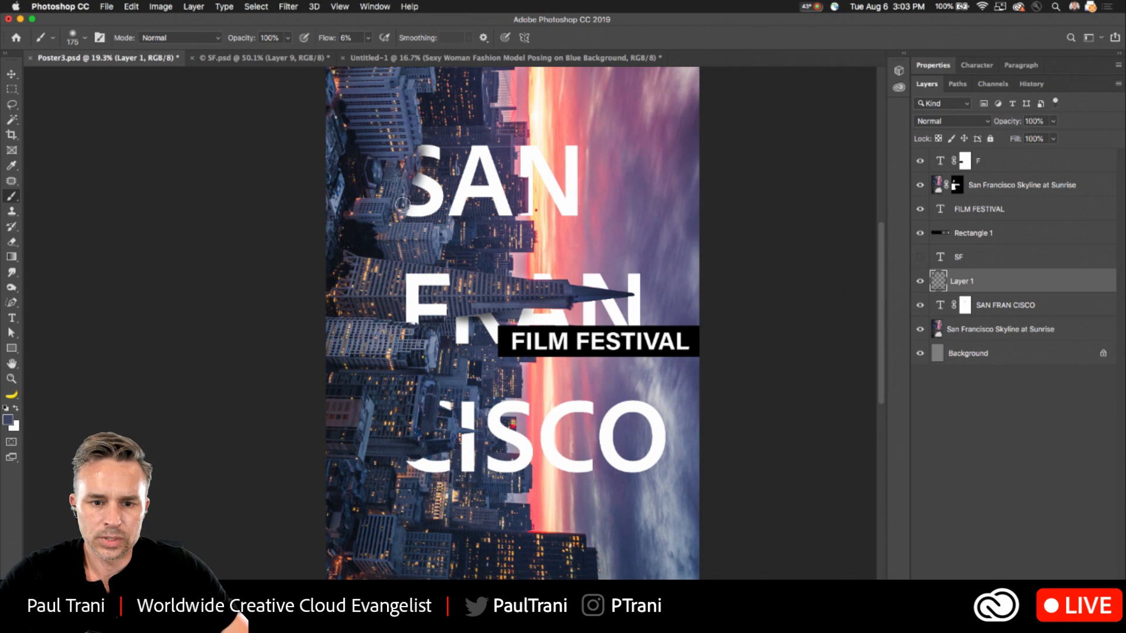
# - Reduce the brush size to 90 px and accept #454e6d as the foreground color
pyautogui.press('[')
pyautogui.press('[')
pyautogui.press('[')
pyautogui.press('[')
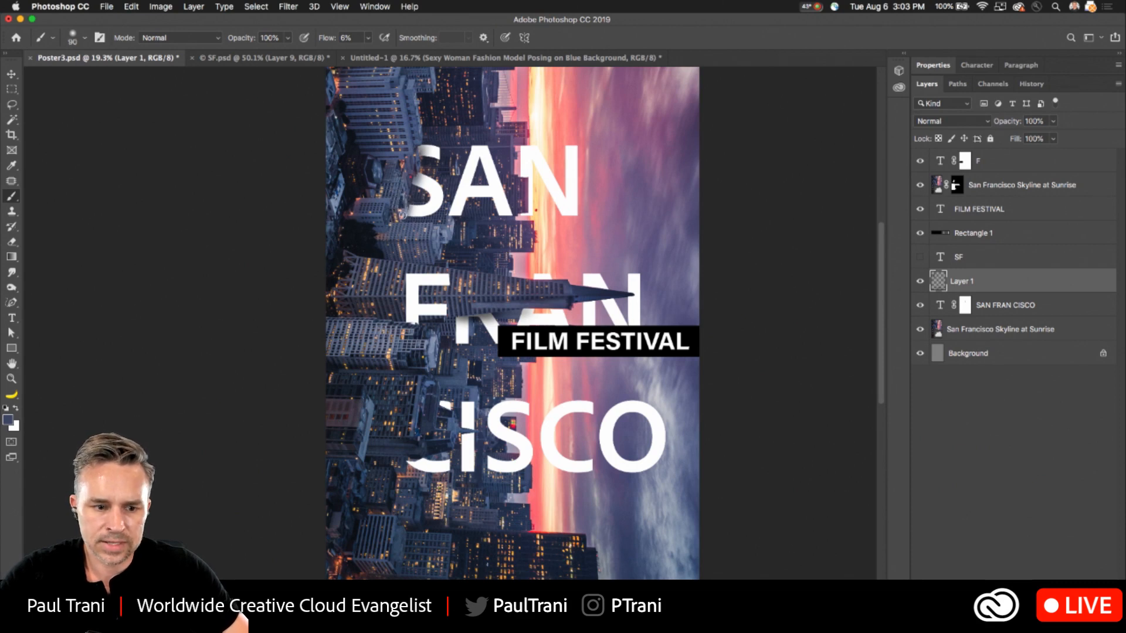
pyautogui.click(8, 420)
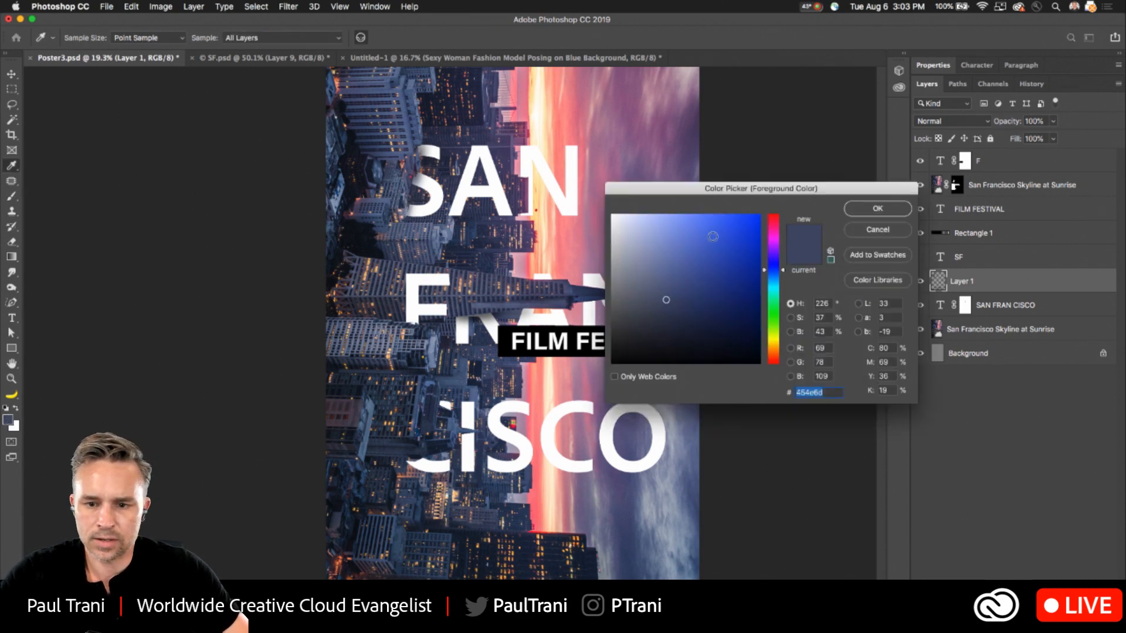
pyautogui.click(872, 210)
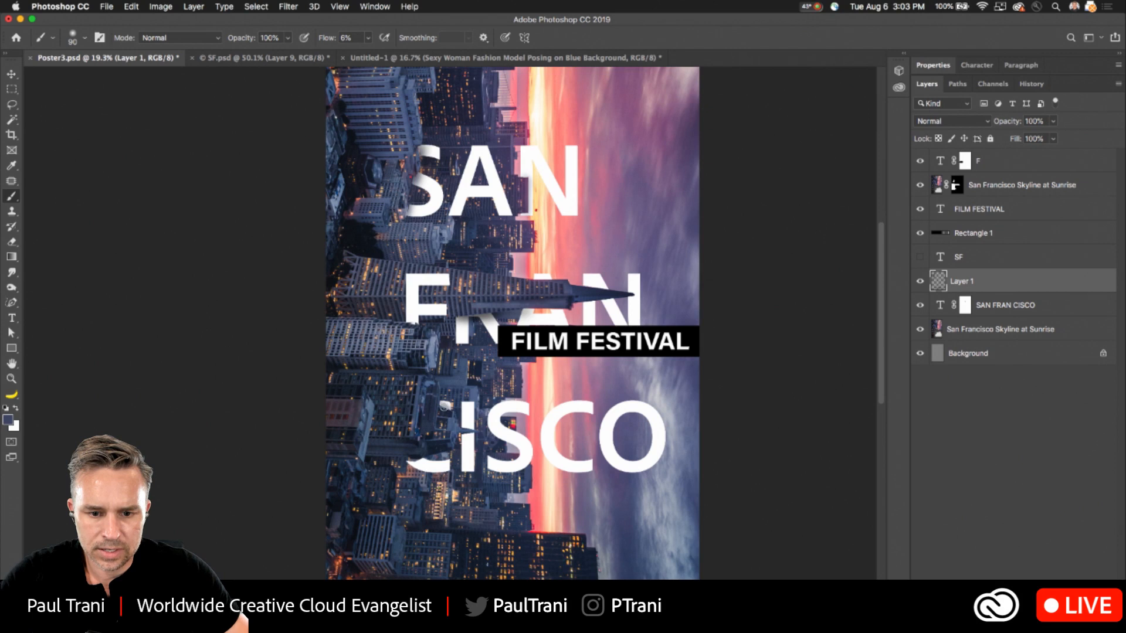
# - Touch up the C of CISCO with a dark blue shadow stroke and select the F layer at the top of the stack
pyautogui.moveTo(413, 462); pyautogui.dragTo(413, 460)
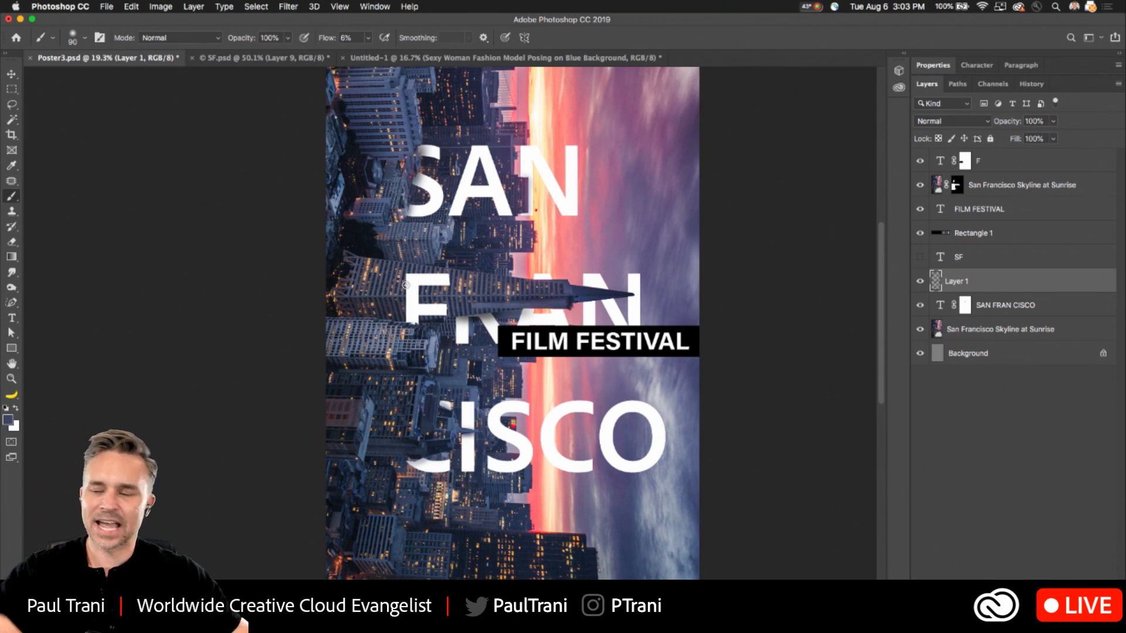
pyautogui.click(11, 74)
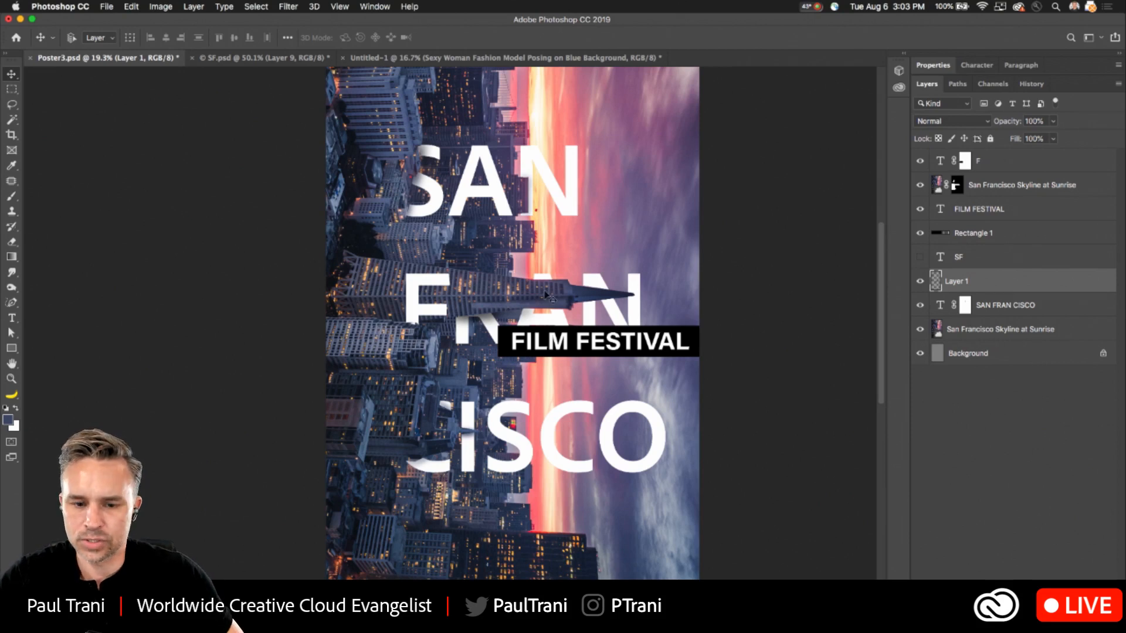
pyautogui.click(1052, 161)
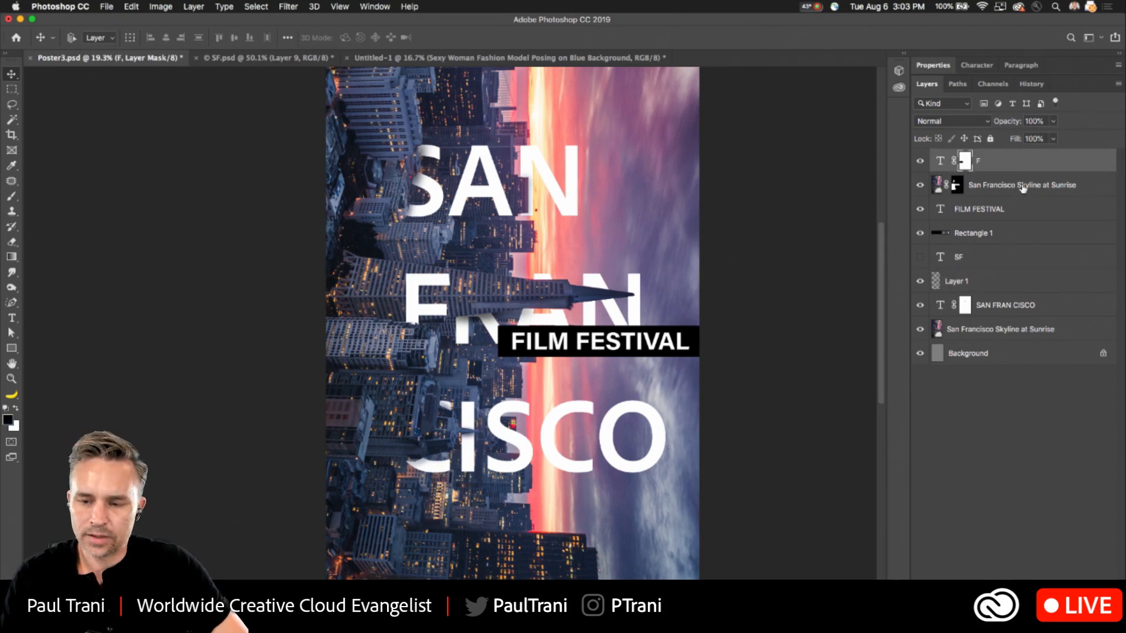
pyautogui.click(1030, 589)
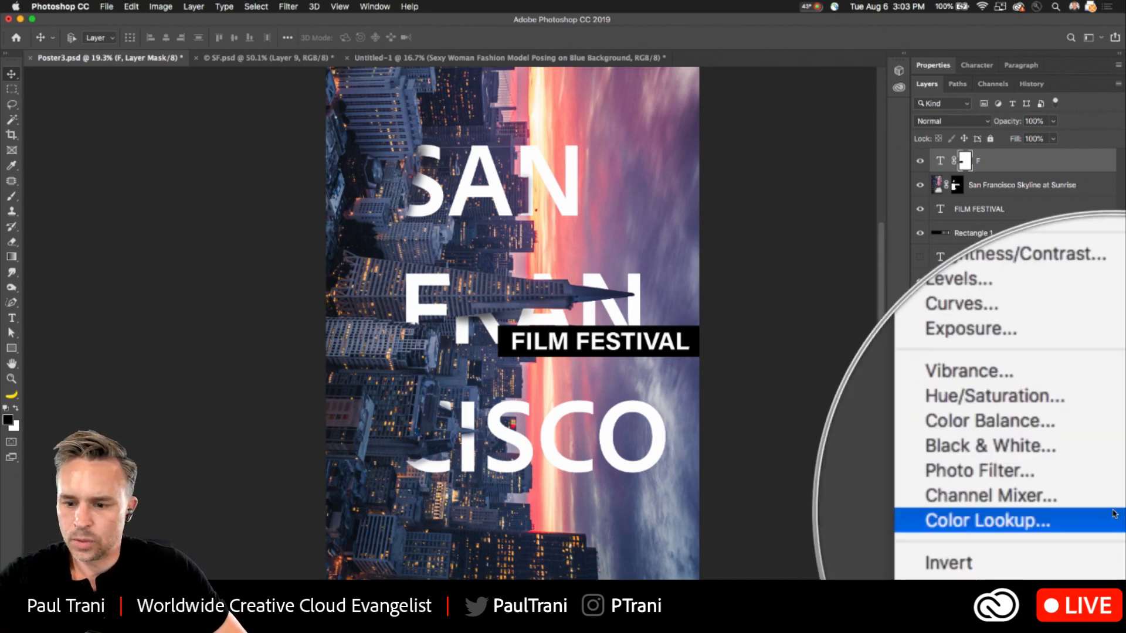
pyautogui.click(1020, 470)
pyautogui.moveTo(998, 156)
pyautogui.mouseDown()
pyautogui.moveTo(913, 157)
pyautogui.moveTo(1042, 161)
pyautogui.moveTo(999, 164)
pyautogui.mouseUp()
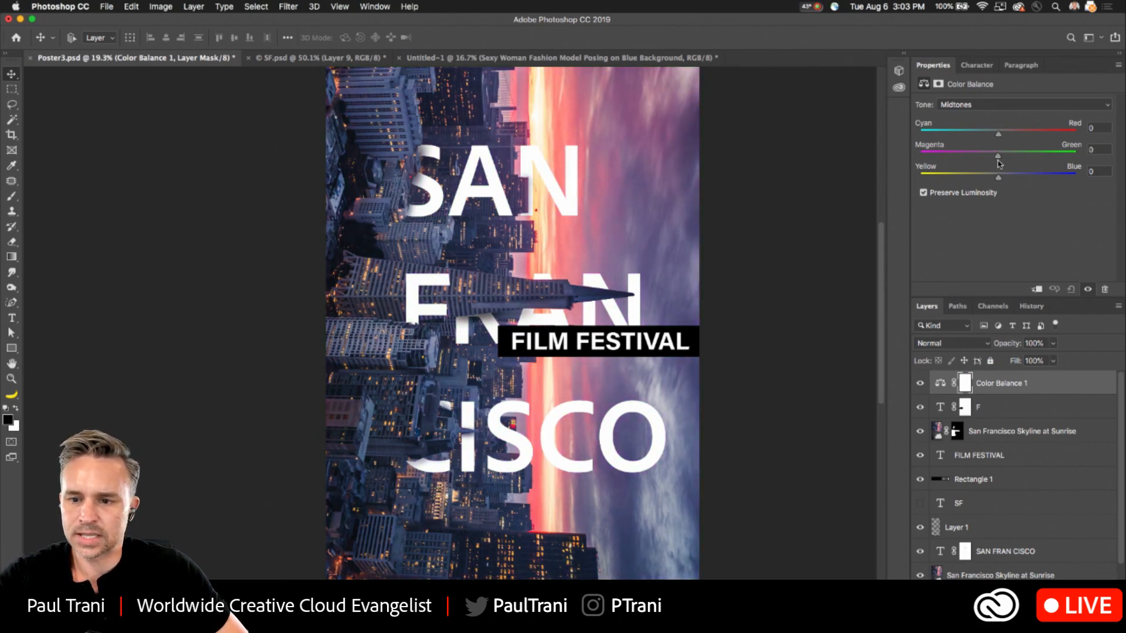
pyautogui.click(1049, 389)
pyautogui.press('Delete')
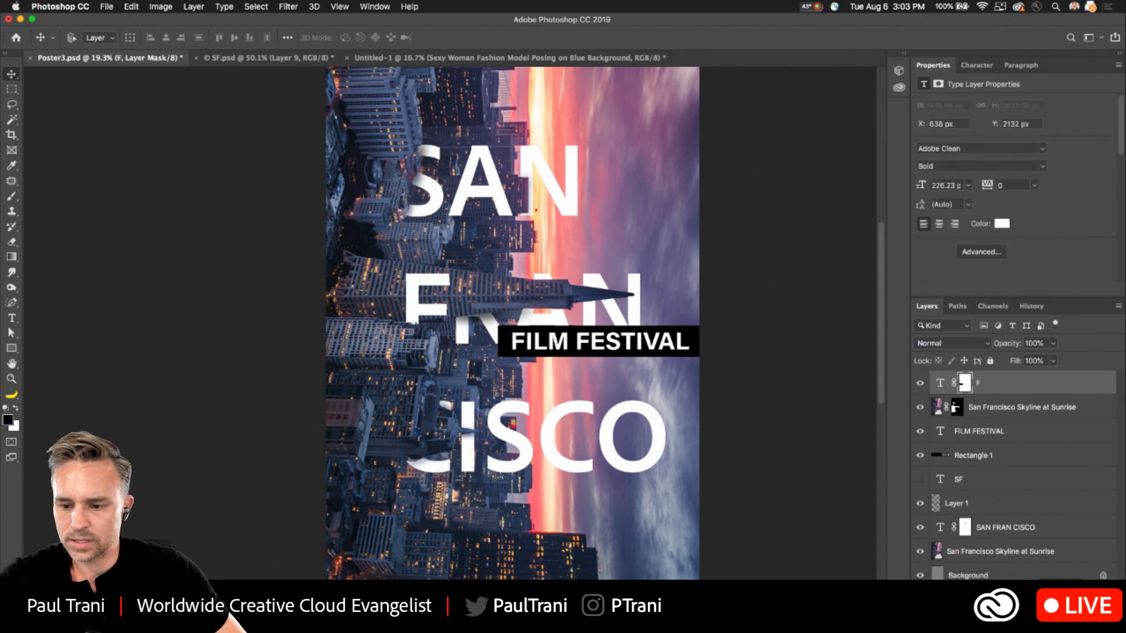
# - Add a Color Lookup adjustment layer above the F layer with the Fuji ETERNA 250D Fuji 3510 3D LUT and compare the poster without it
pyautogui.click(1021, 588)
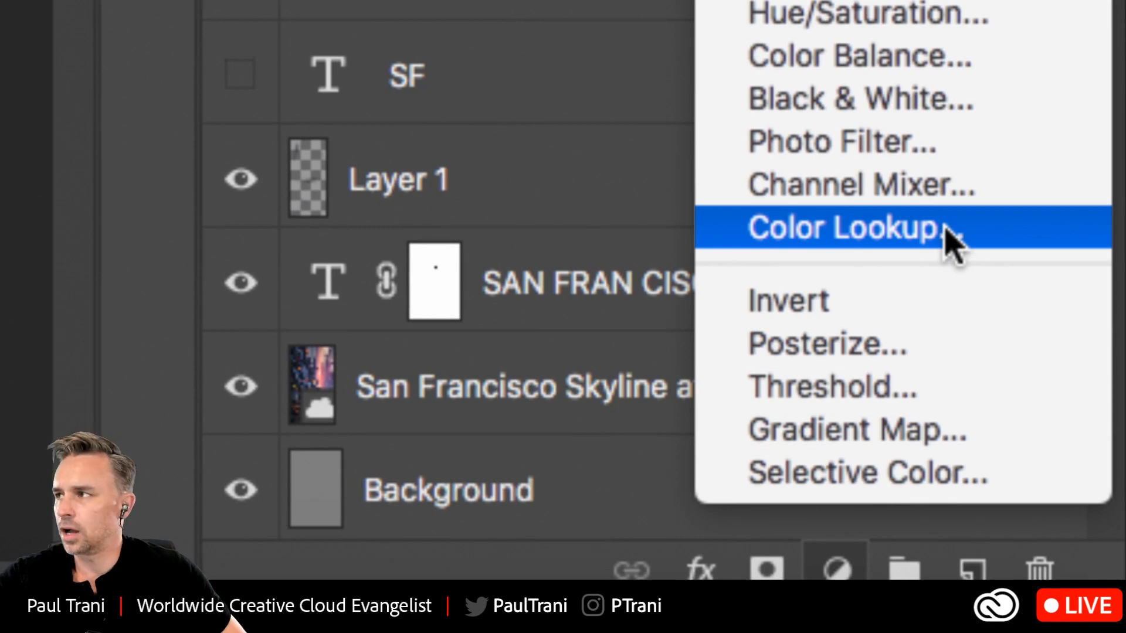
pyautogui.click(953, 240)
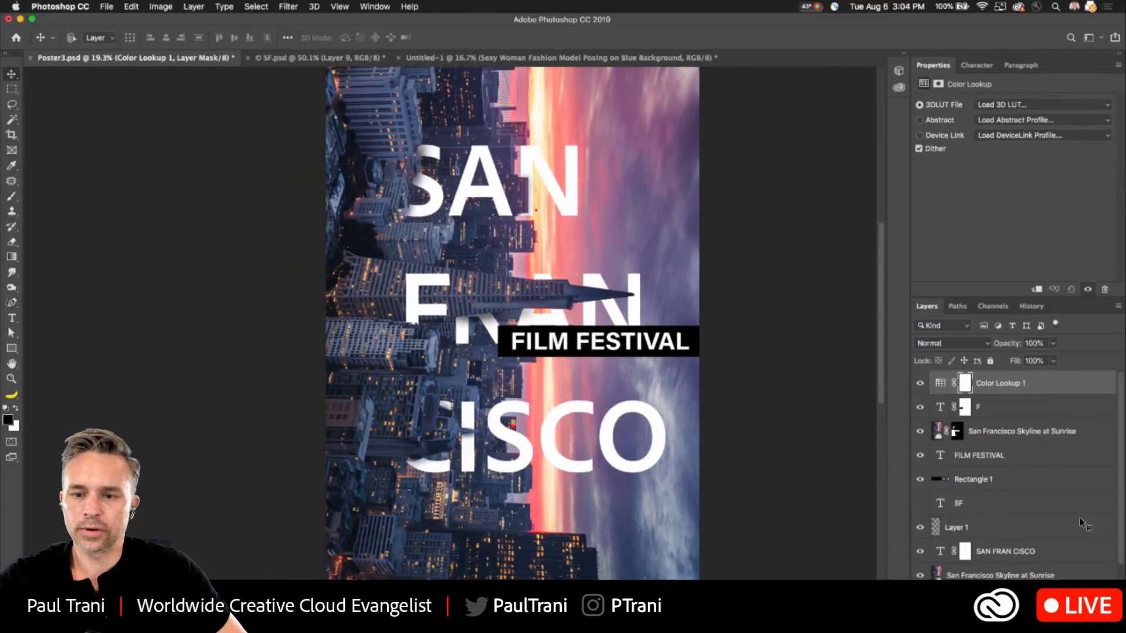
pyautogui.click(1026, 106)
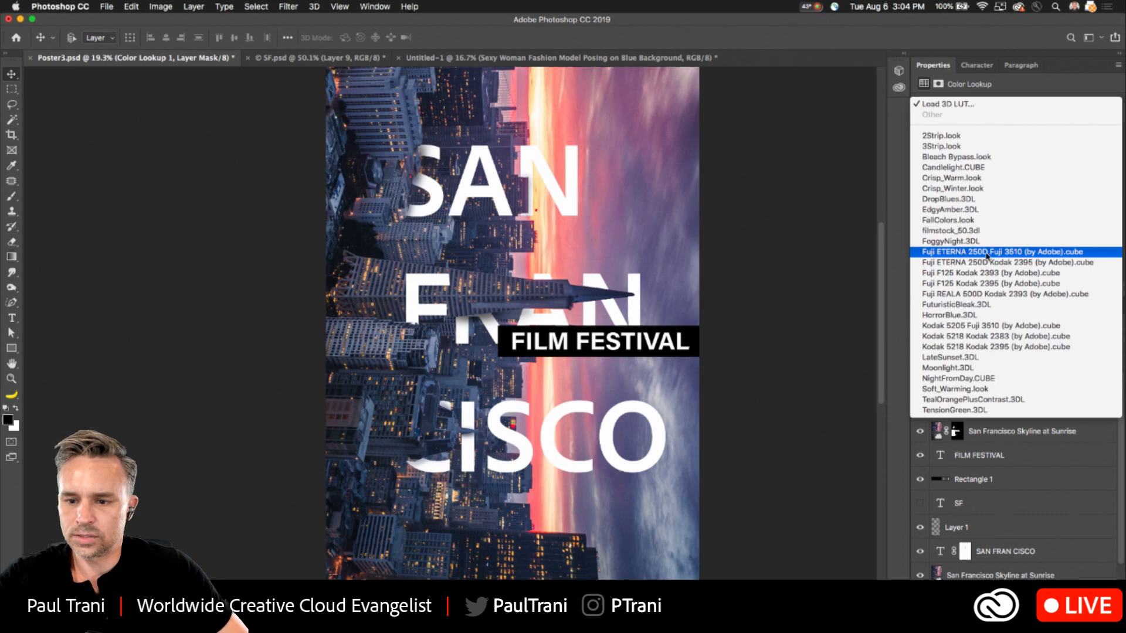
pyautogui.click(997, 253)
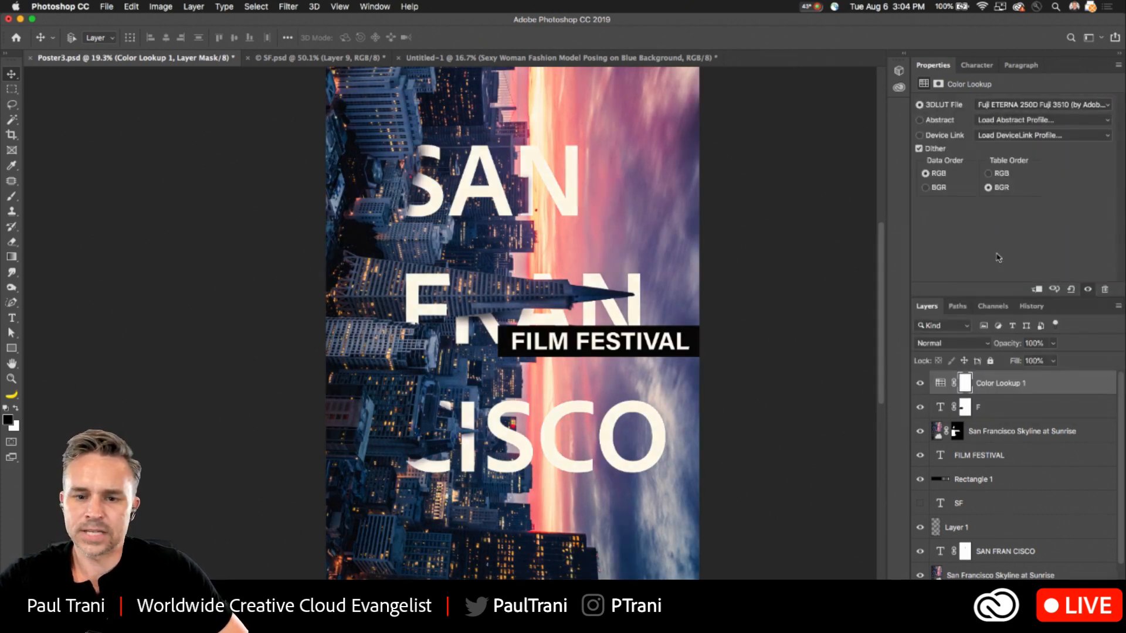
pyautogui.click(920, 384)
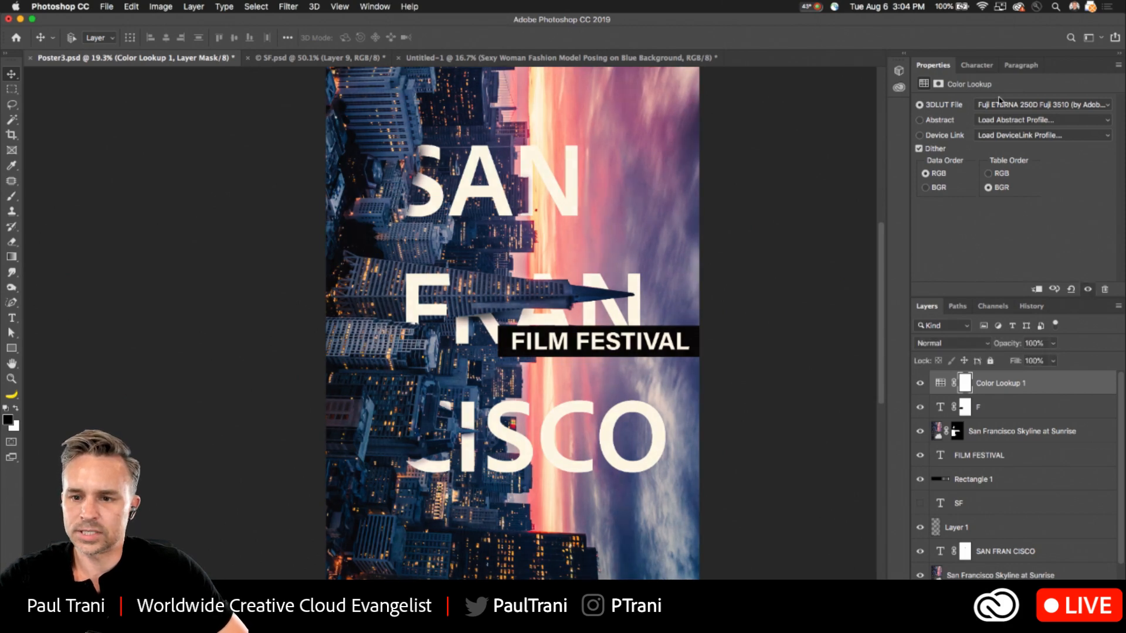
# - Try the Fuji ETERNA 250D Kodak 2395, Fuji F125 Kodak 2395 and HorrorBlue LUTs on the Color Lookup layer
pyautogui.click(992, 113)
pyautogui.click(999, 121)
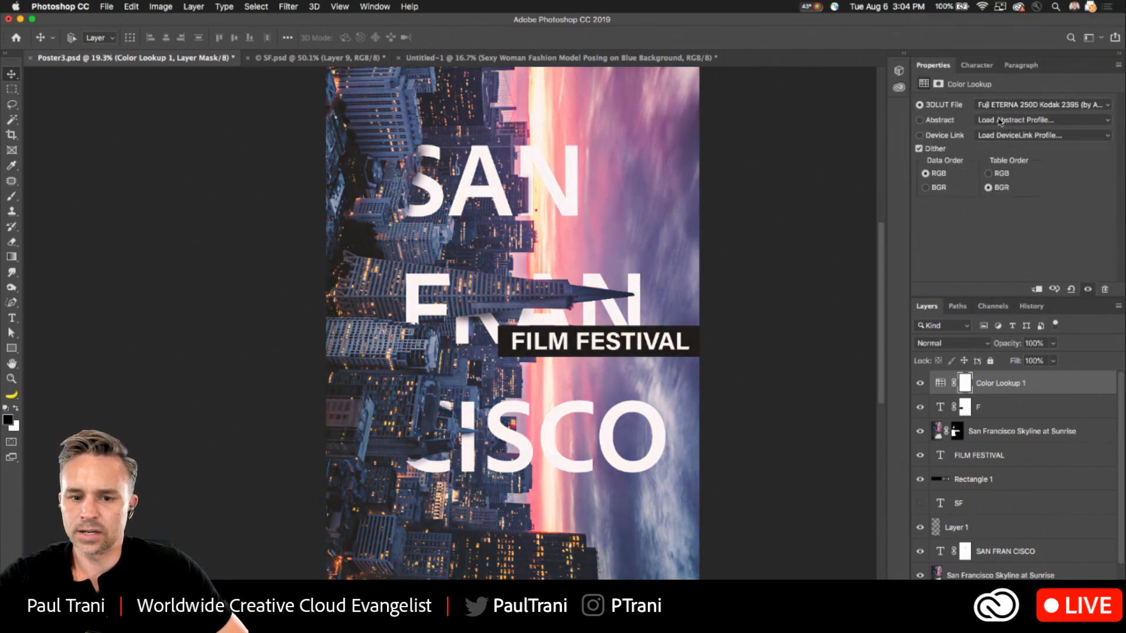
pyautogui.click(1030, 109)
pyautogui.click(1033, 115)
pyautogui.click(1034, 109)
pyautogui.click(1032, 115)
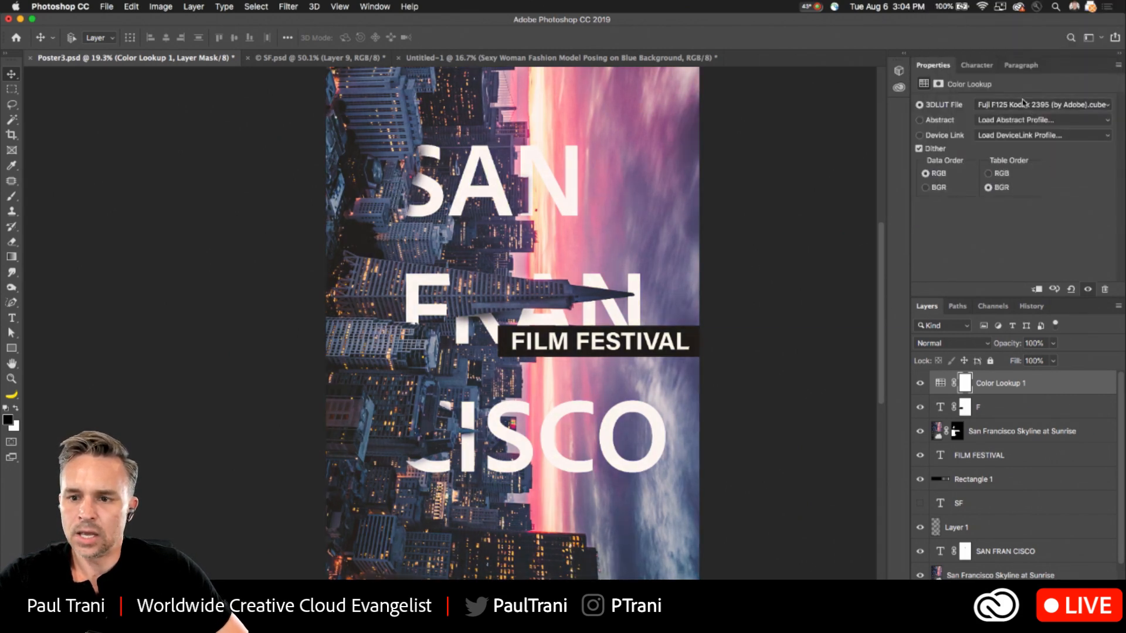
pyautogui.click(1026, 107)
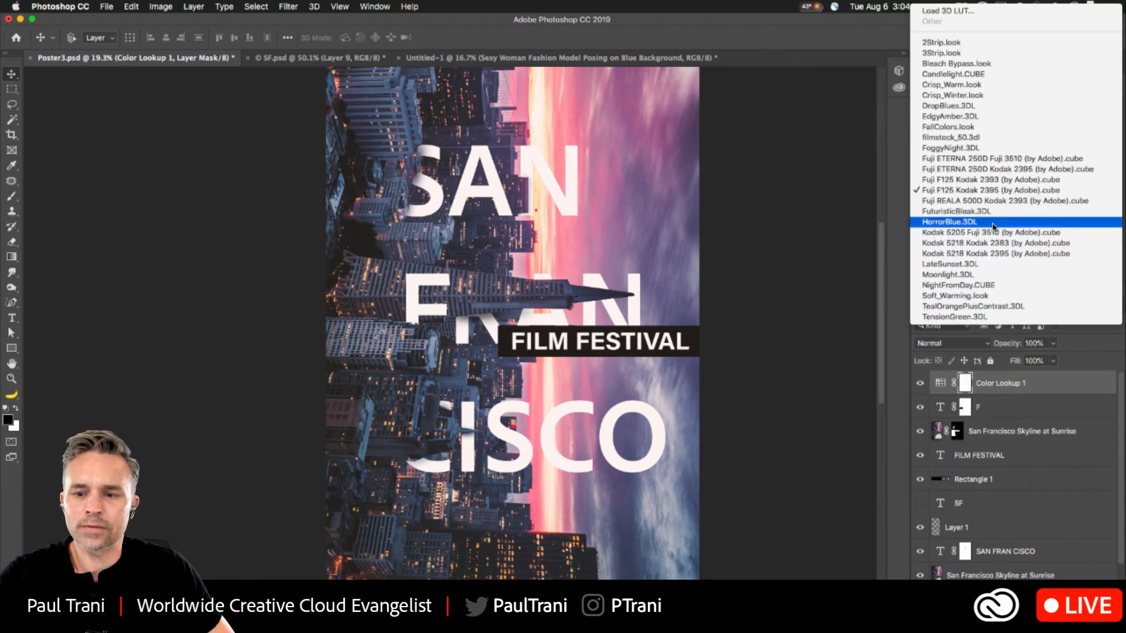
pyautogui.click(993, 226)
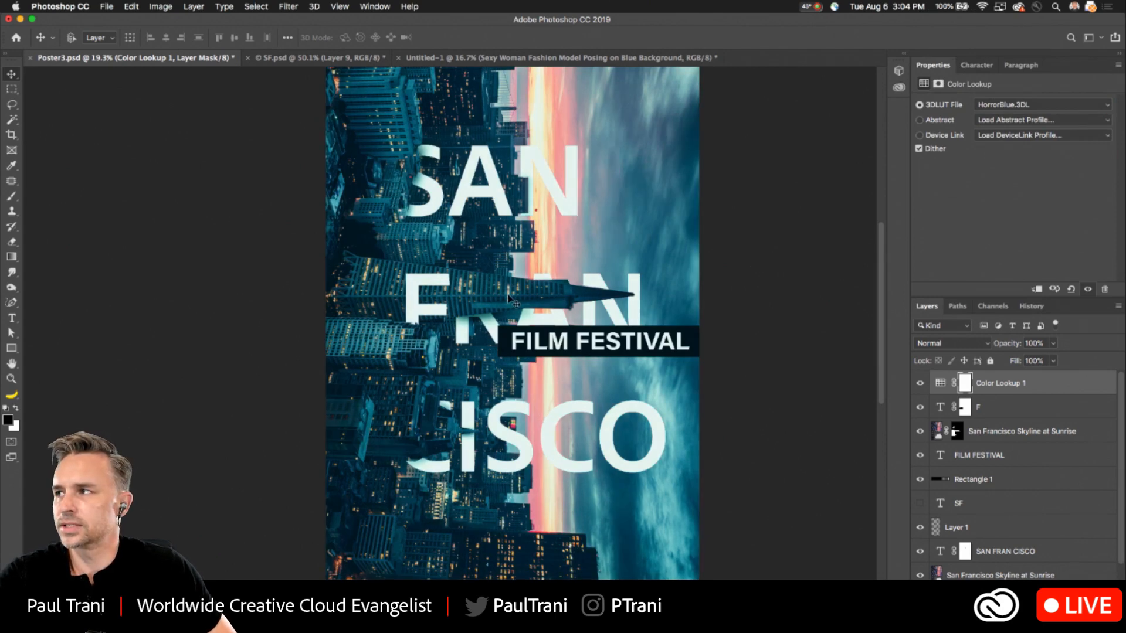
# - Set the Color Lookup layer's 3D LUT to 2Strip.look and save Poster3.psd
pyautogui.click(1032, 105)
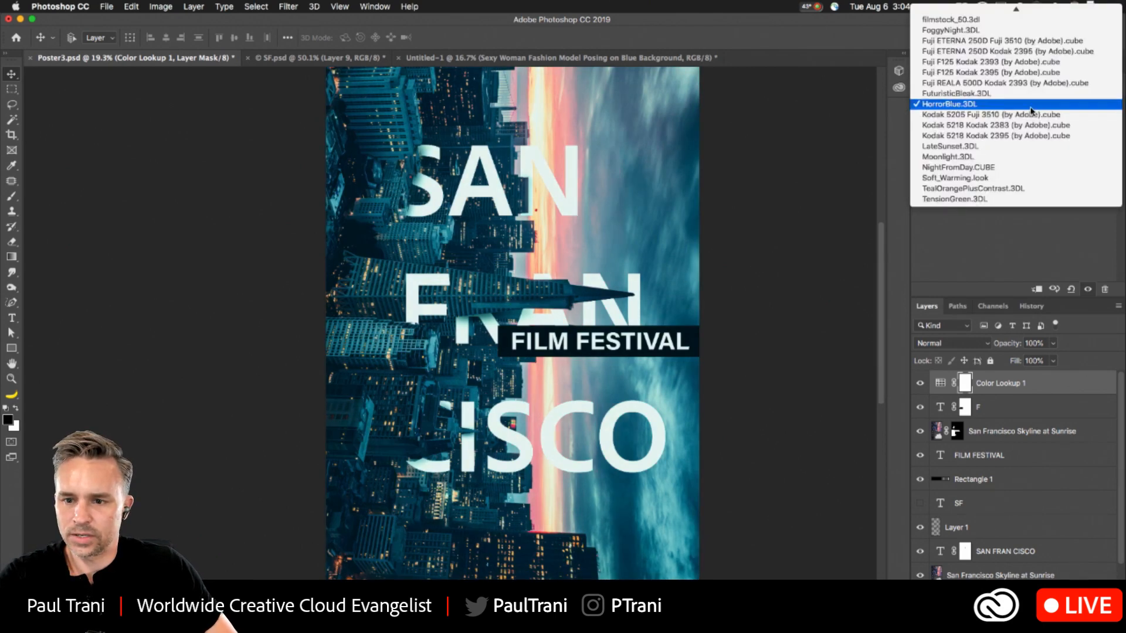
pyautogui.scroll(3, 1032, 115)
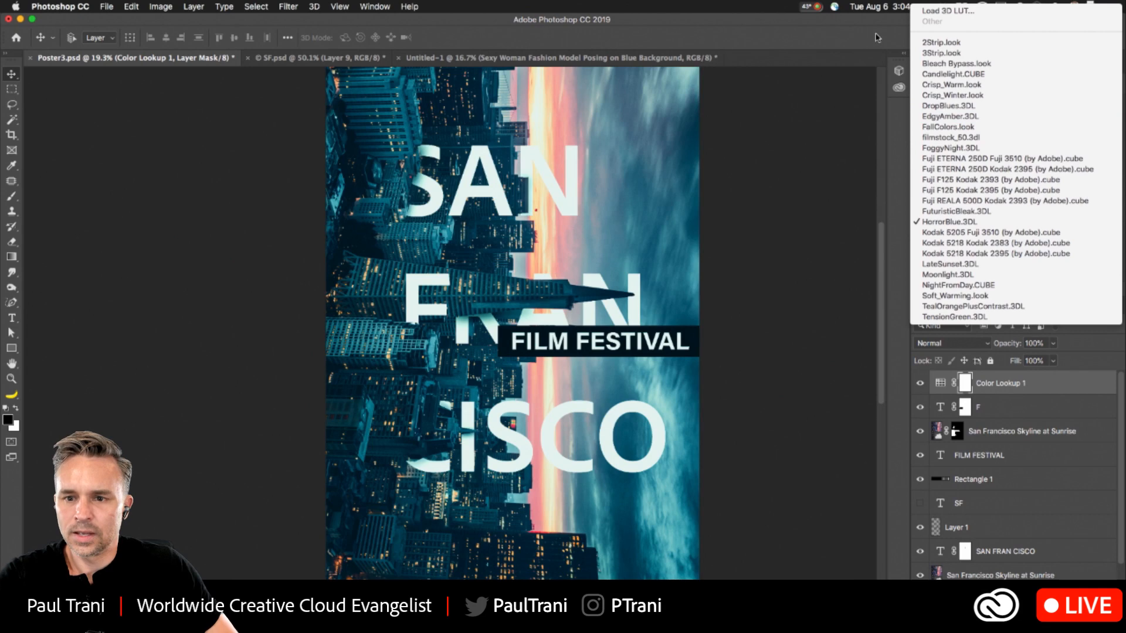
pyautogui.click(990, 43)
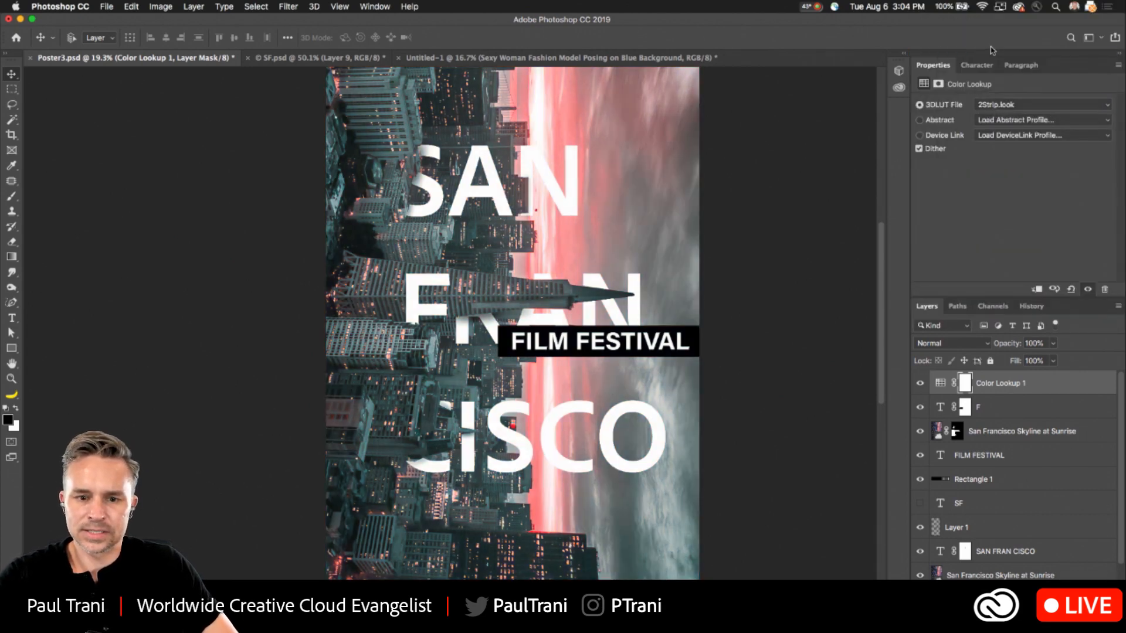
pyautogui.click(1020, 107)
pyautogui.press('alt+super+8')
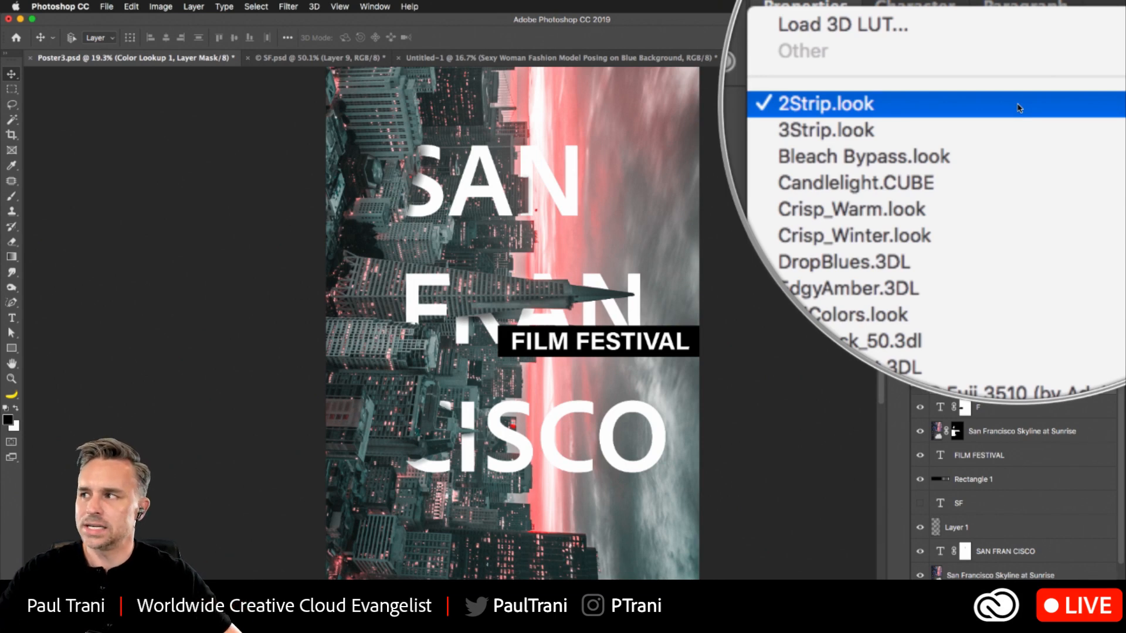
pyautogui.click(1017, 106)
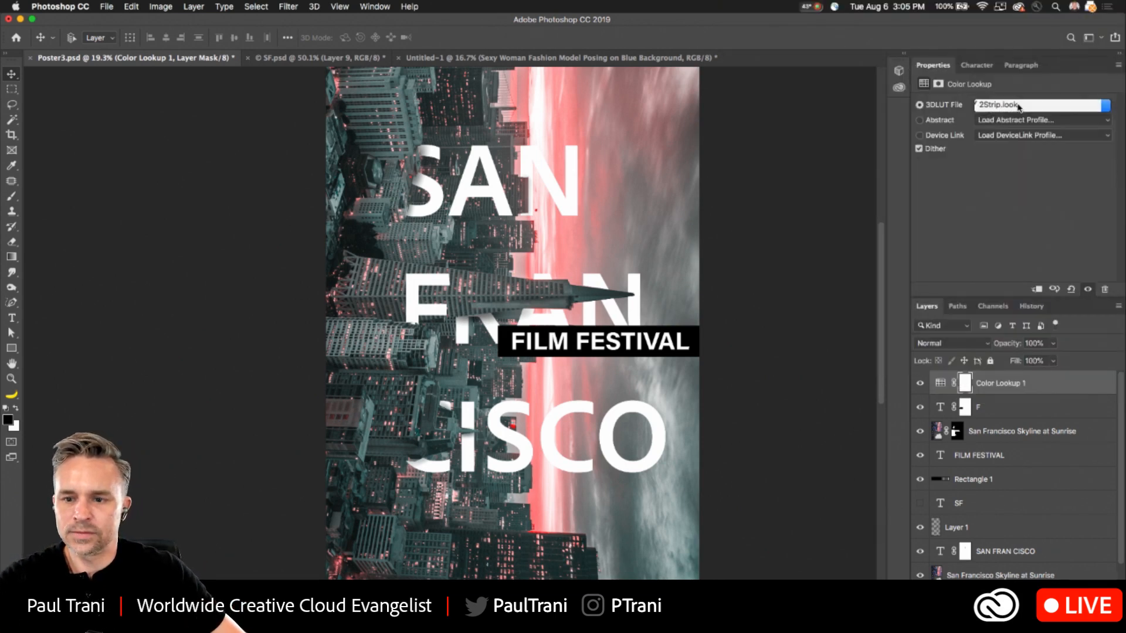
pyautogui.doubleClick(1065, 71)
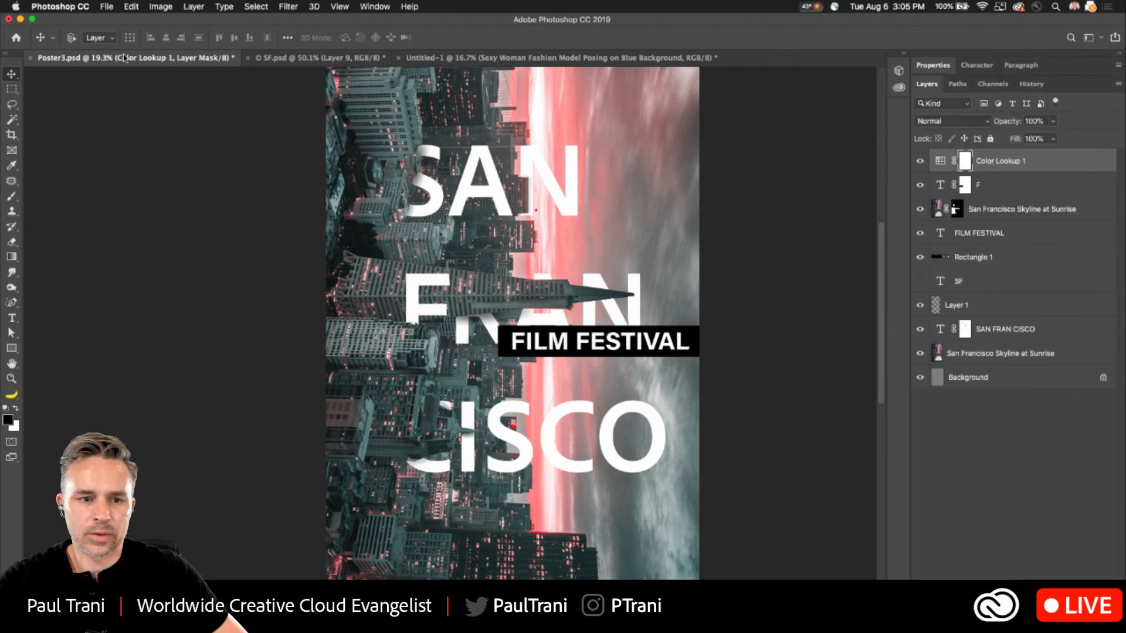
pyautogui.press('super+s')
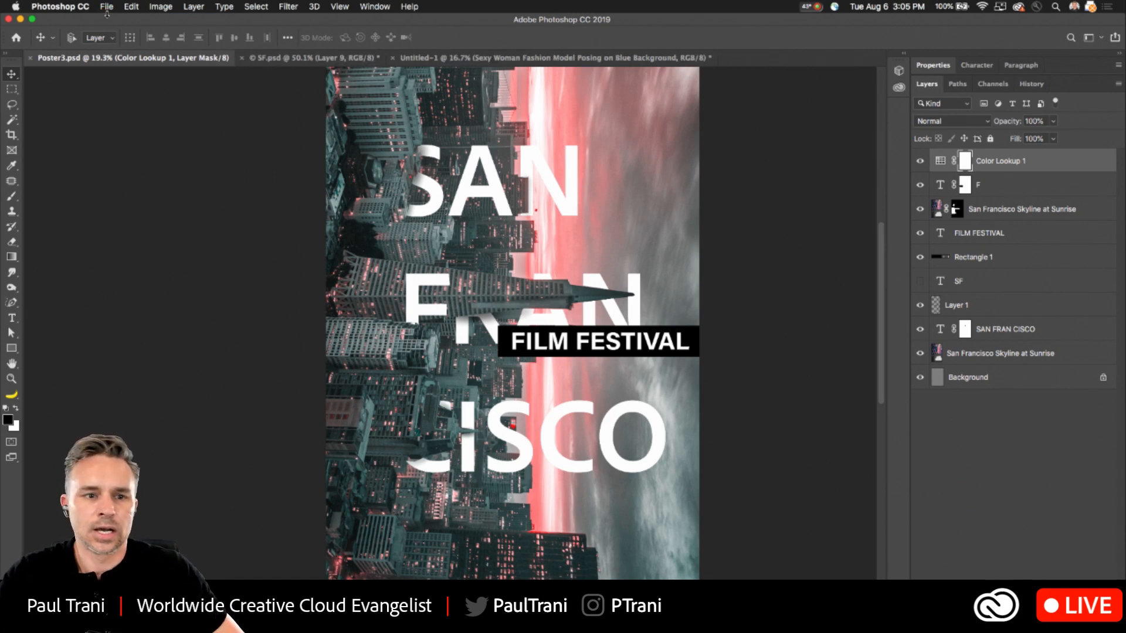
# - Open the recent file Poster1.psd to compare its design, and return to Poster3.psd
pyautogui.click(108, 8)
pyautogui.moveTo(128, 65)
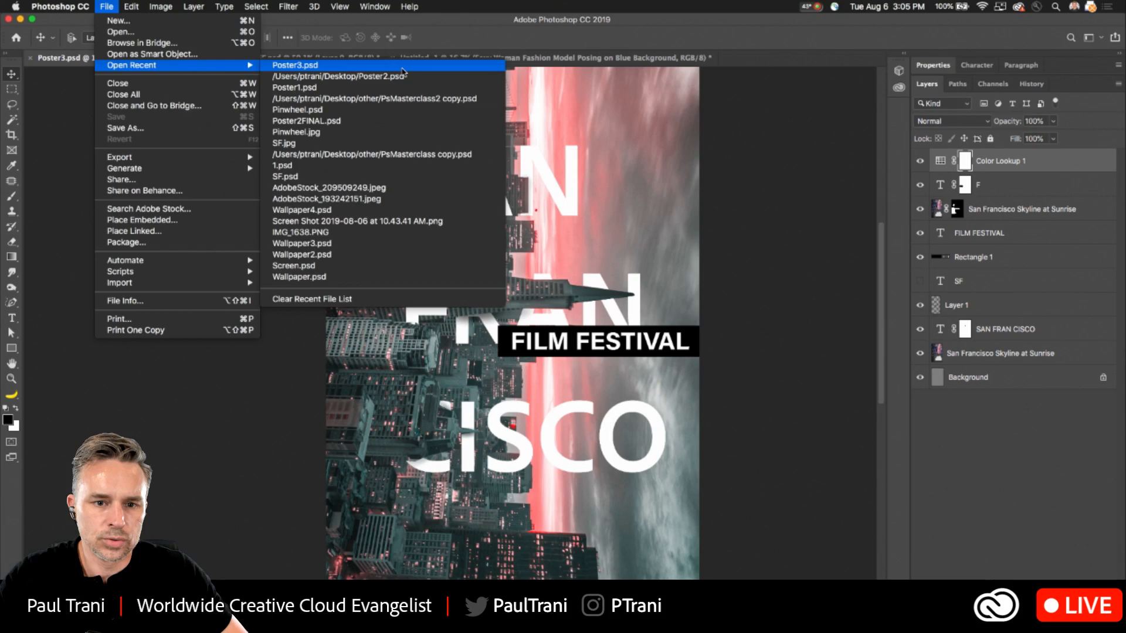
pyautogui.click(479, 88)
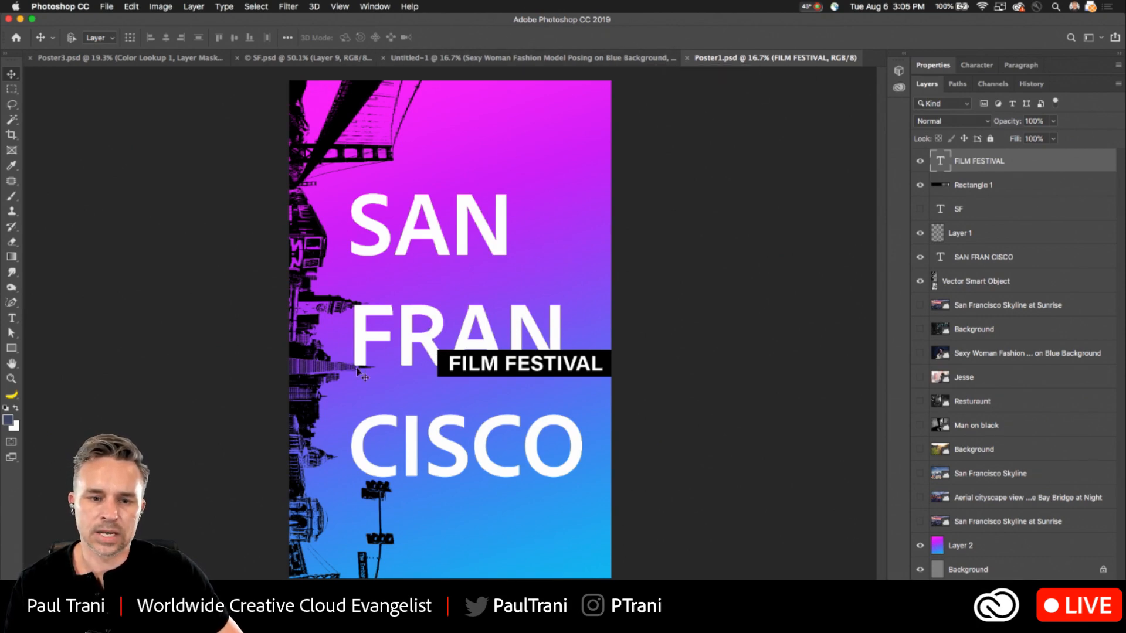
pyautogui.click(101, 59)
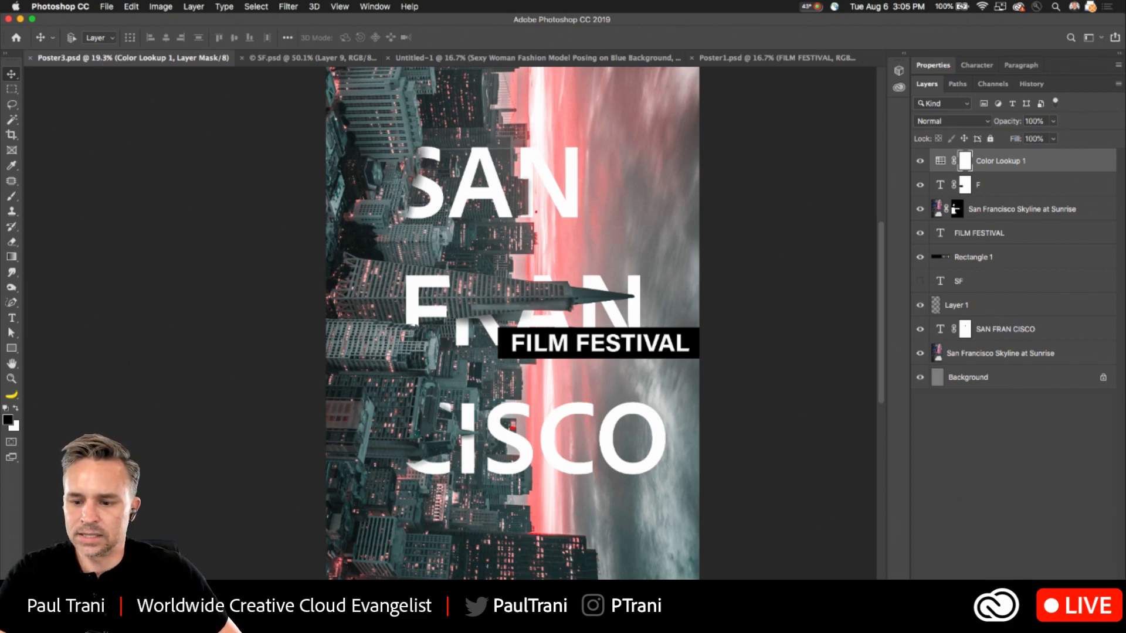
# - Add a Hue/Saturation adjustment layer above the Color Lookup layer and set its saturation to +55
pyautogui.click(1070, 584)
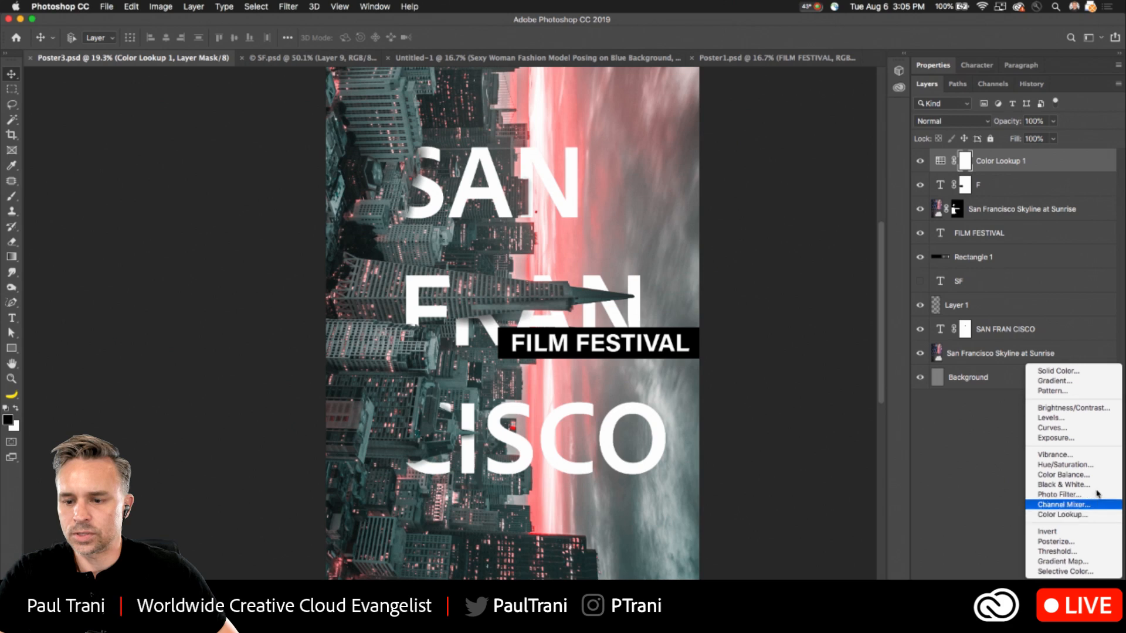
pyautogui.click(1096, 465)
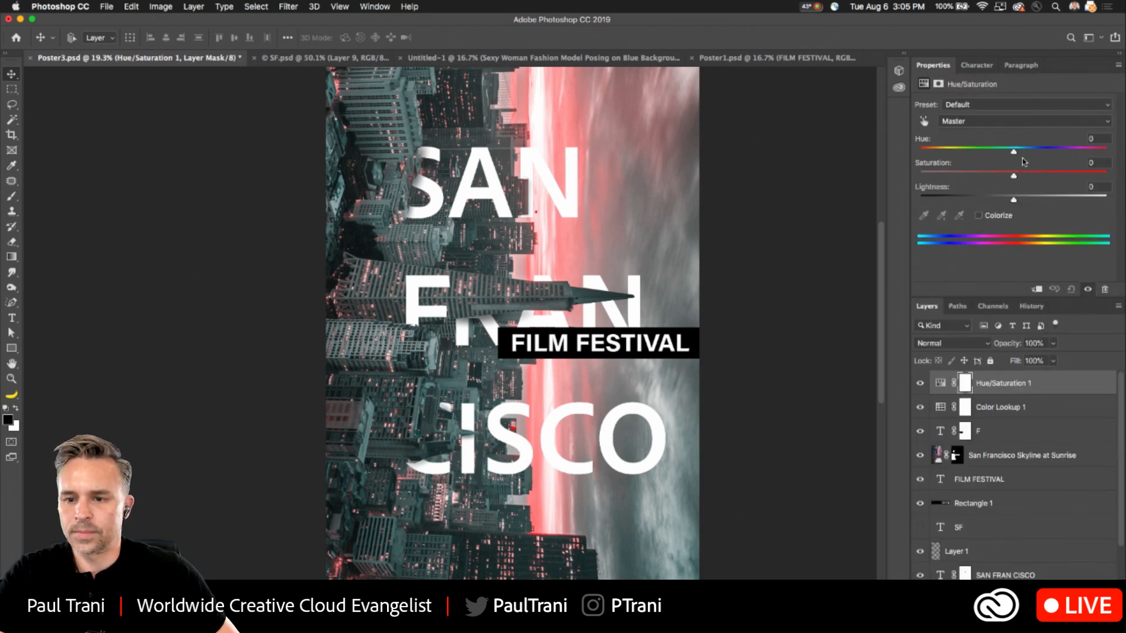
pyautogui.click(1065, 175)
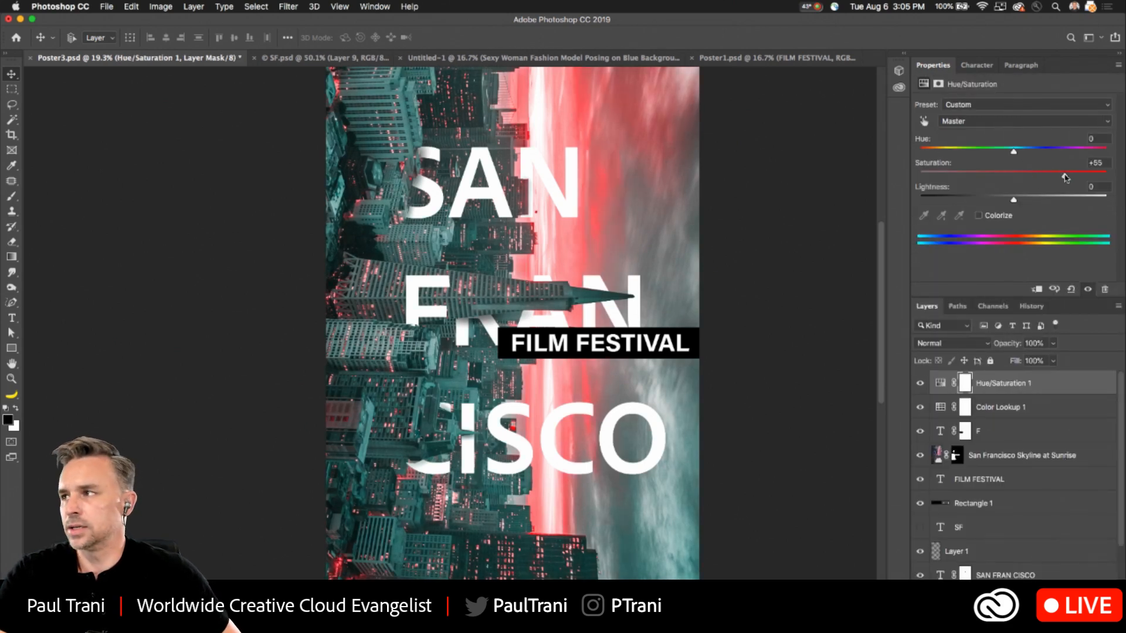
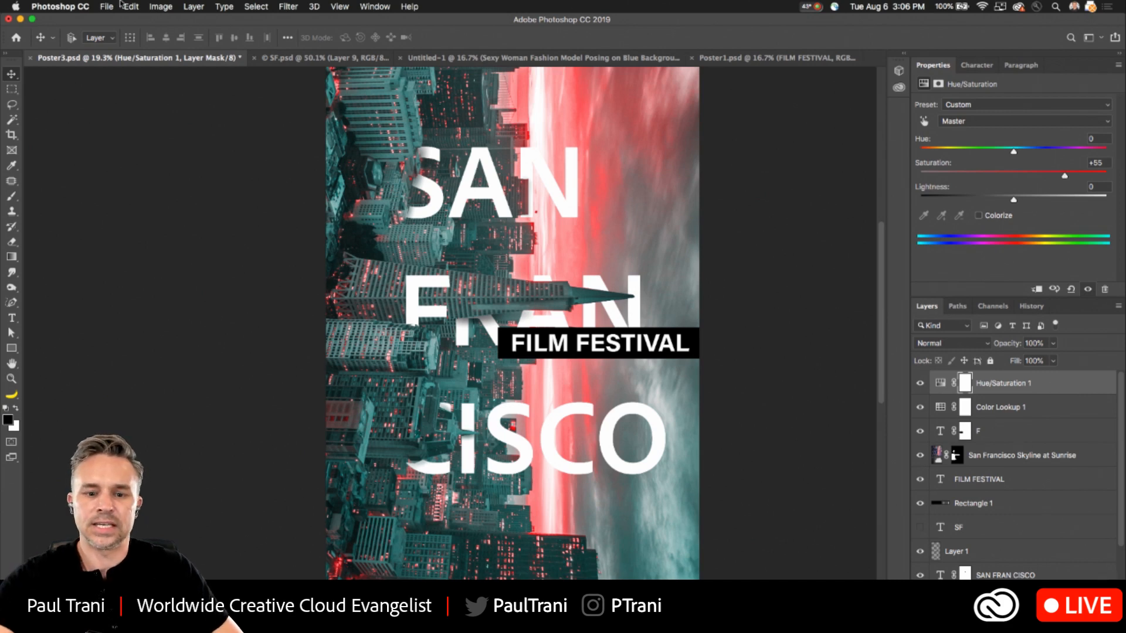
# - Scale down the FILM FESTIVAL text and its black rectangle together, keeping the box against the poster's edge
pyautogui.doubleClick(1067, 71)
pyautogui.click(995, 256)
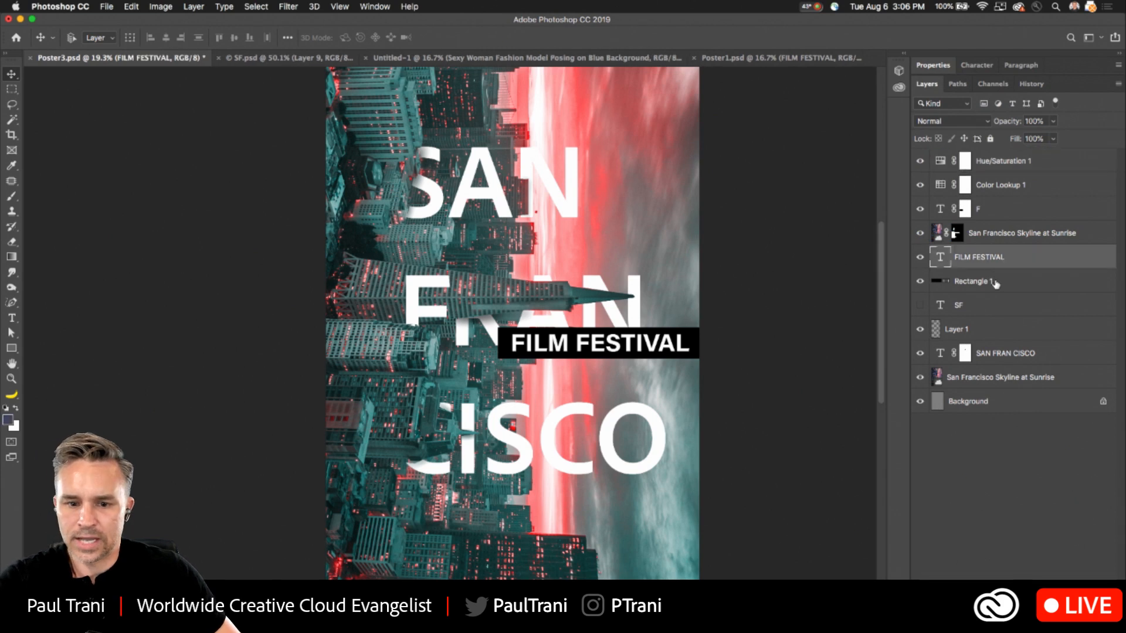
pyautogui.keyDown('shift'); pyautogui.click(993, 281); pyautogui.keyUp('shift')
pyautogui.press('super+t')
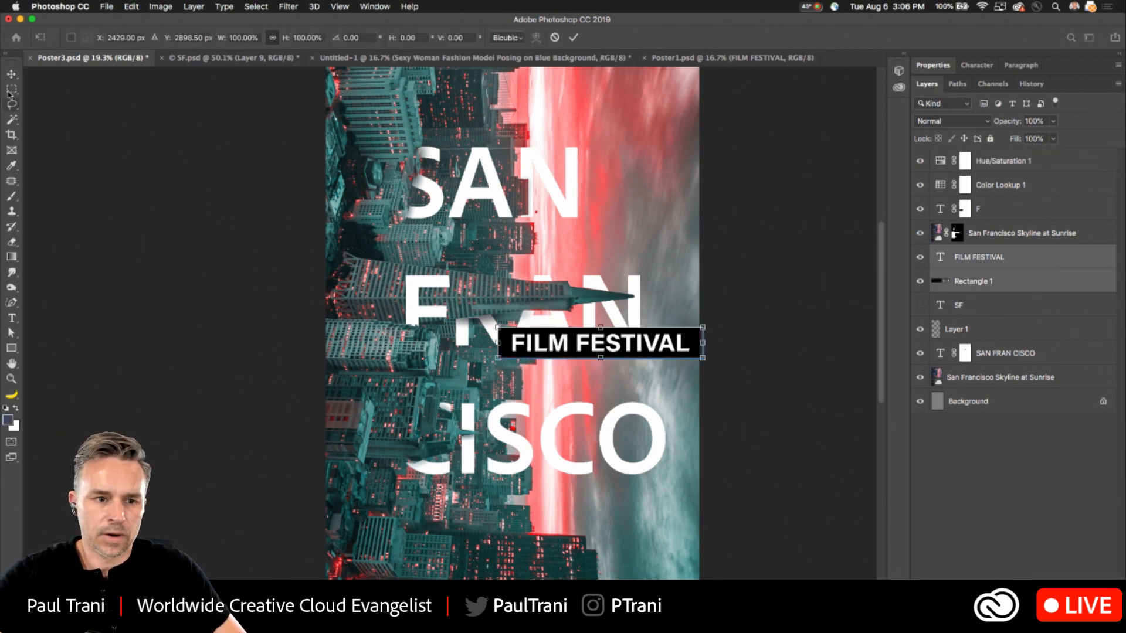
pyautogui.moveTo(498, 329); pyautogui.dragTo(557, 365)
pyautogui.press('Return')
# - Float the type properties for the FILM FESTIVAL text and lighten its variable font weight to +311
pyautogui.click(982, 265)
pyautogui.click(11, 317)
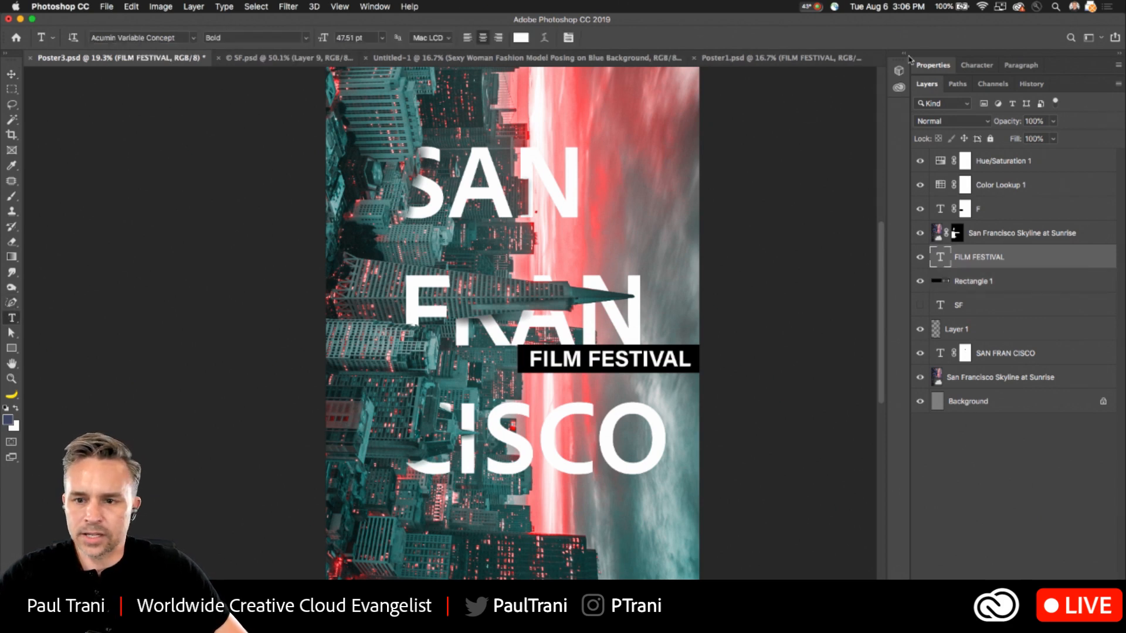
pyautogui.moveTo(940, 71); pyautogui.dragTo(736, 222)
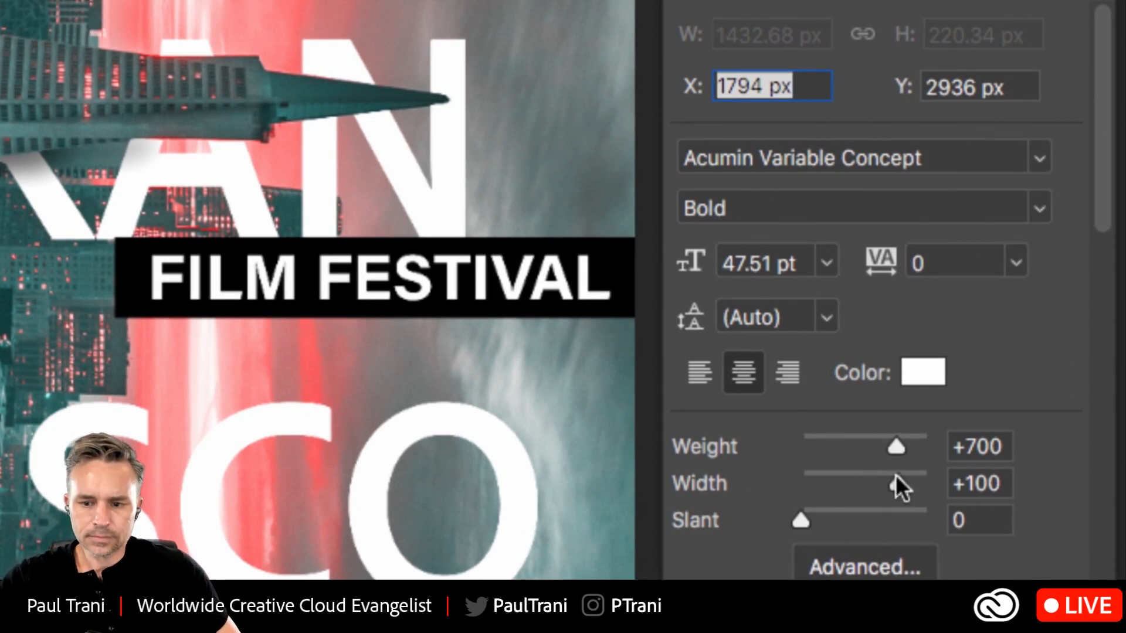
pyautogui.moveTo(895, 445); pyautogui.dragTo(834, 450)
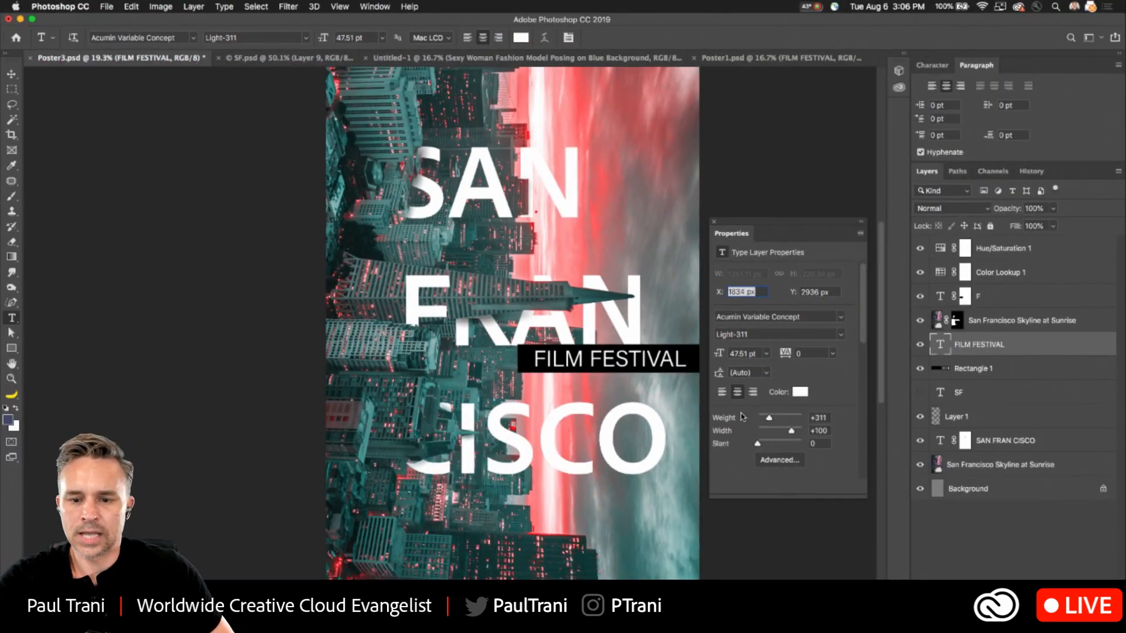
# - Set the FILM FESTIVAL text's tracking to 100 and its font size to 36.51 pt
pyautogui.click(833, 354)
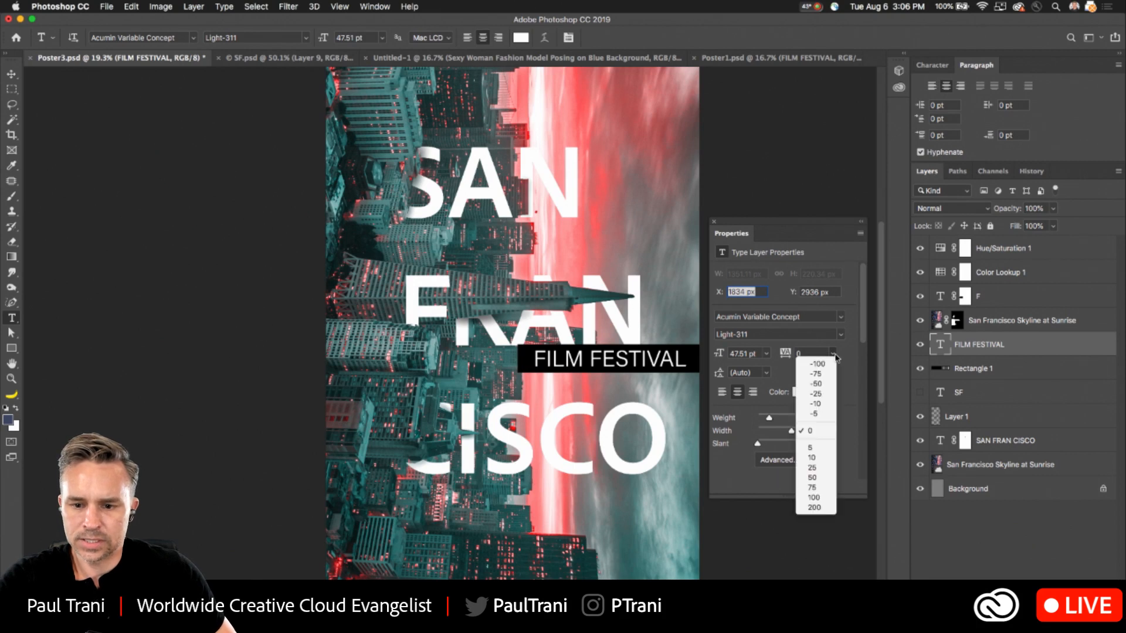
pyautogui.click(813, 499)
pyautogui.hscroll(-1, 702, 370)
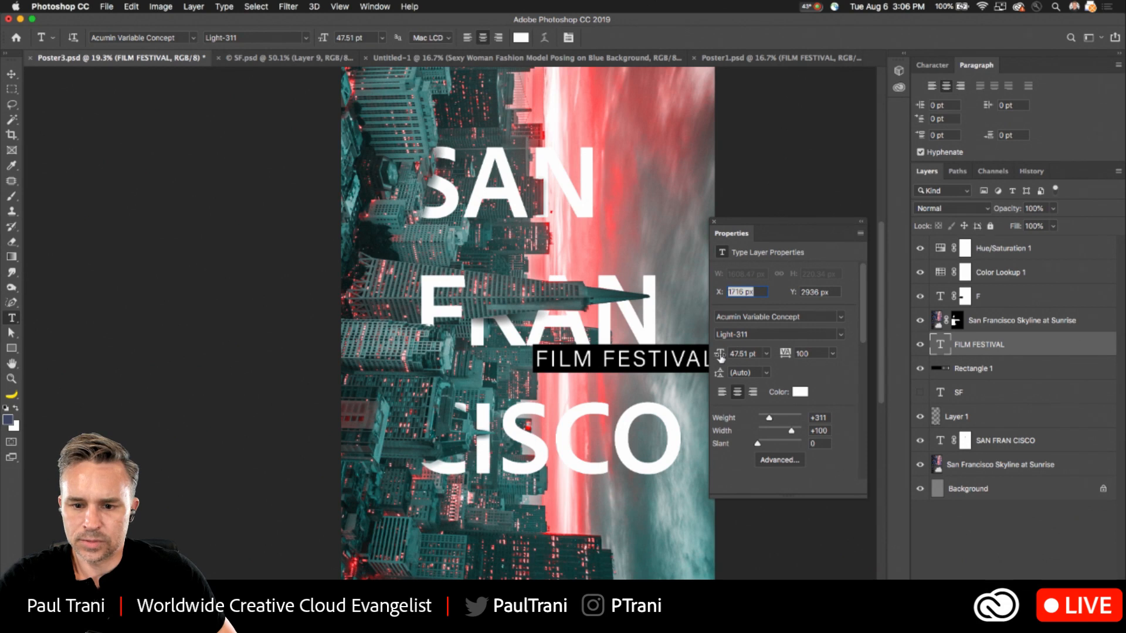
pyautogui.moveTo(719, 358); pyautogui.dragTo(711, 353)
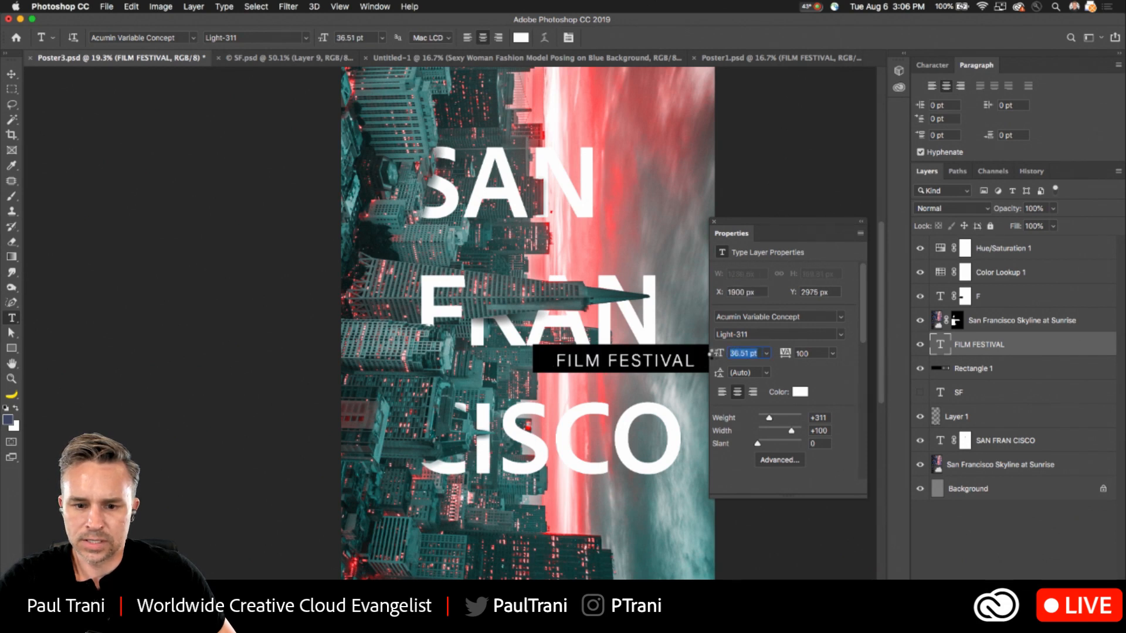
pyautogui.press('Return')
# - Nudge the FILM FESTIVAL text up to centre it vertically in its black box, and close the floating type properties
pyautogui.press('v')
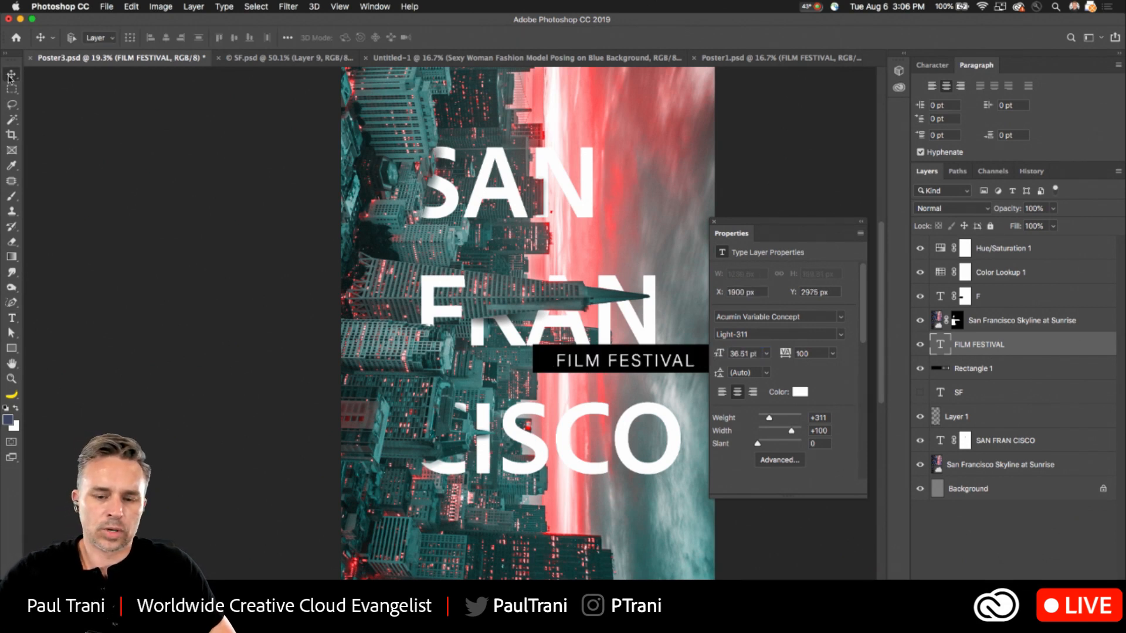
pyautogui.press('Up')
pyautogui.press('Up')
pyautogui.press('Up')
pyautogui.press('Up')
pyautogui.press('Up')
pyautogui.press('Up')
pyautogui.press('Up')
pyautogui.press('Up')
pyautogui.press('Up')
pyautogui.press('Up')
pyautogui.press('Up')
pyautogui.press('Up')
pyautogui.press('Up')
pyautogui.press('Up')
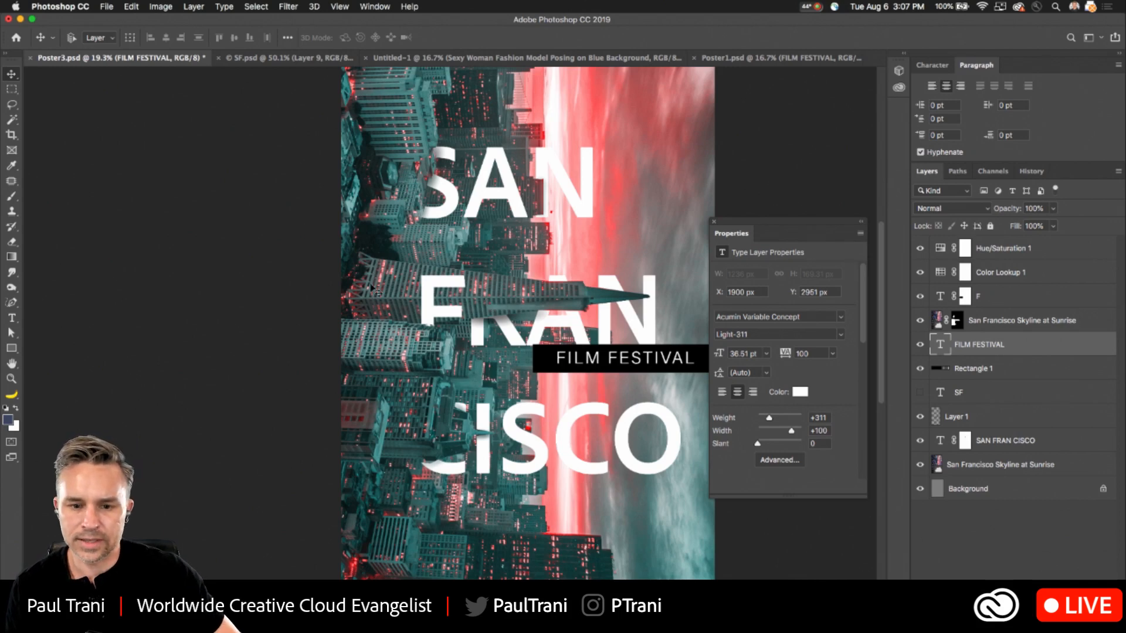
pyautogui.click(714, 223)
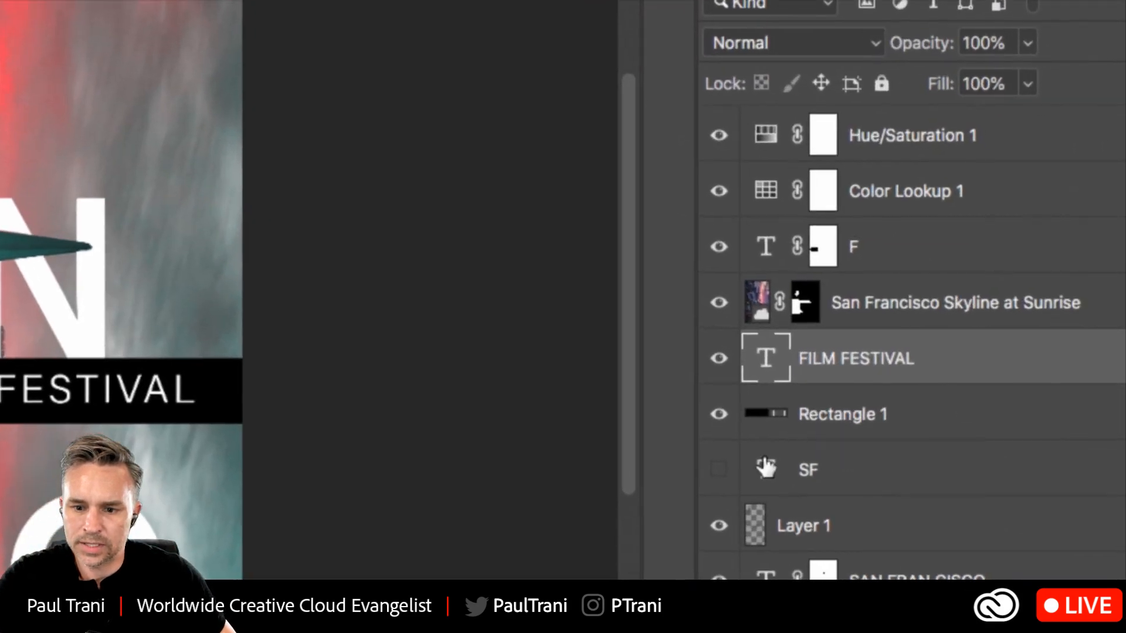
# - Rename Layer 1 as shadows
pyautogui.click(855, 437)
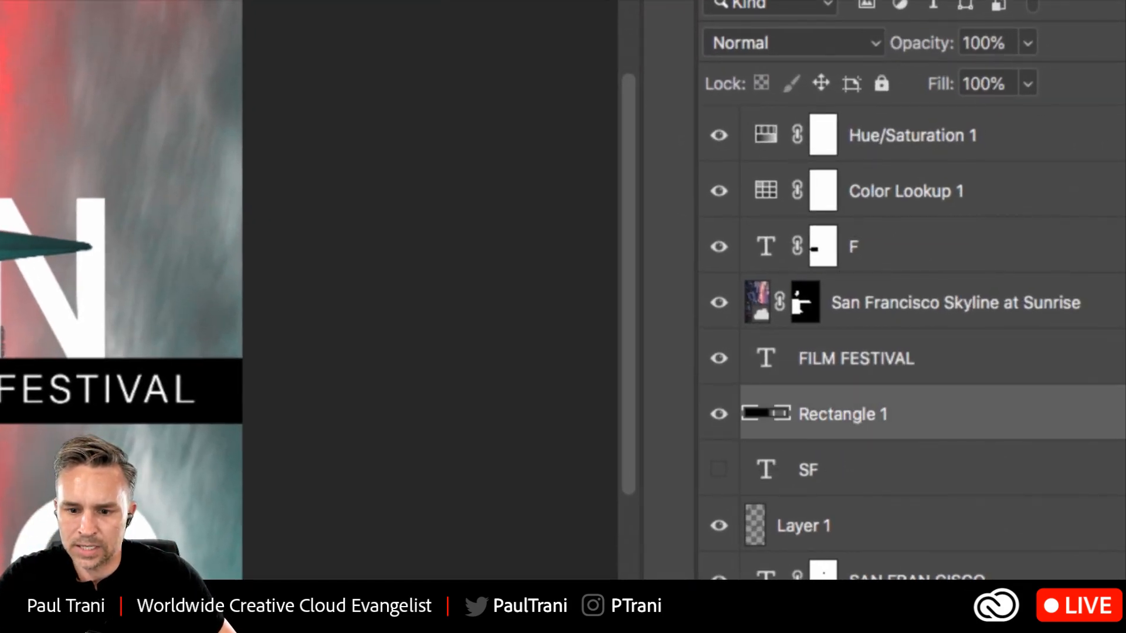
pyautogui.doubleClick(800, 525)
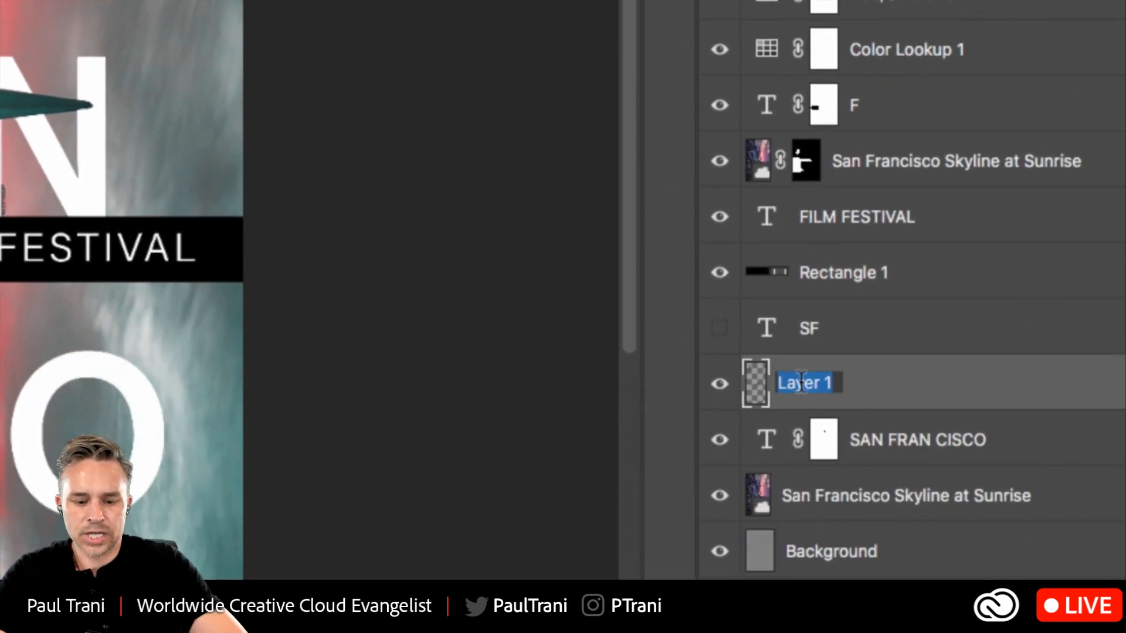
pyautogui.write('shadows')
pyautogui.press('Return')
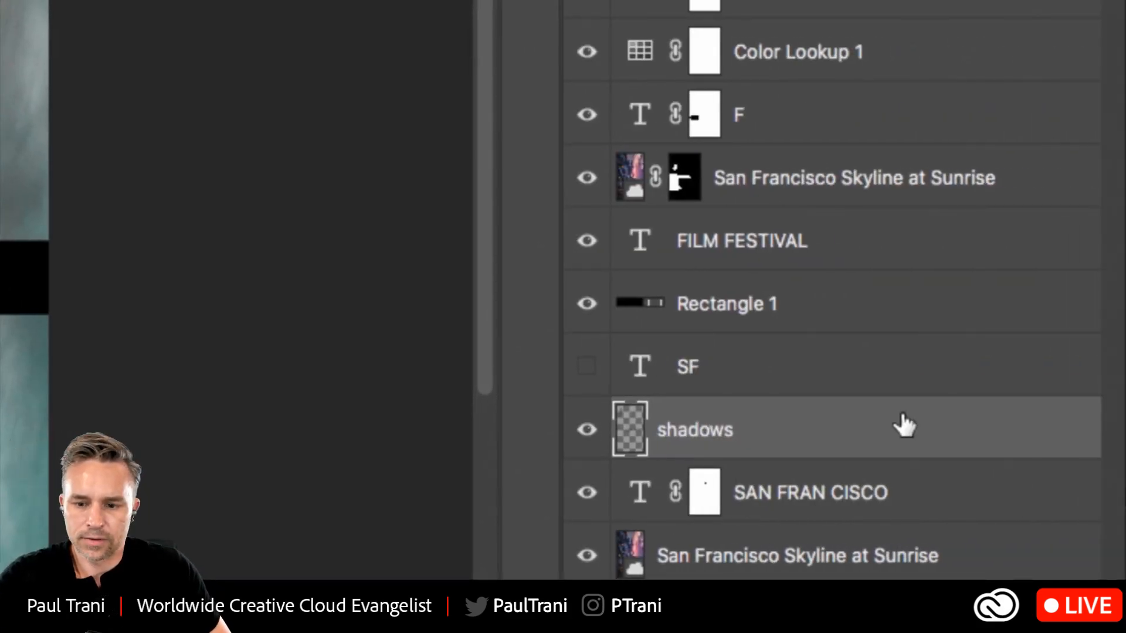
# - Try clipping the shadows layer to the SAN FRAN CISCO text layer, switching the clipping mask on and off to compare
pyautogui.rightClick(828, 411)
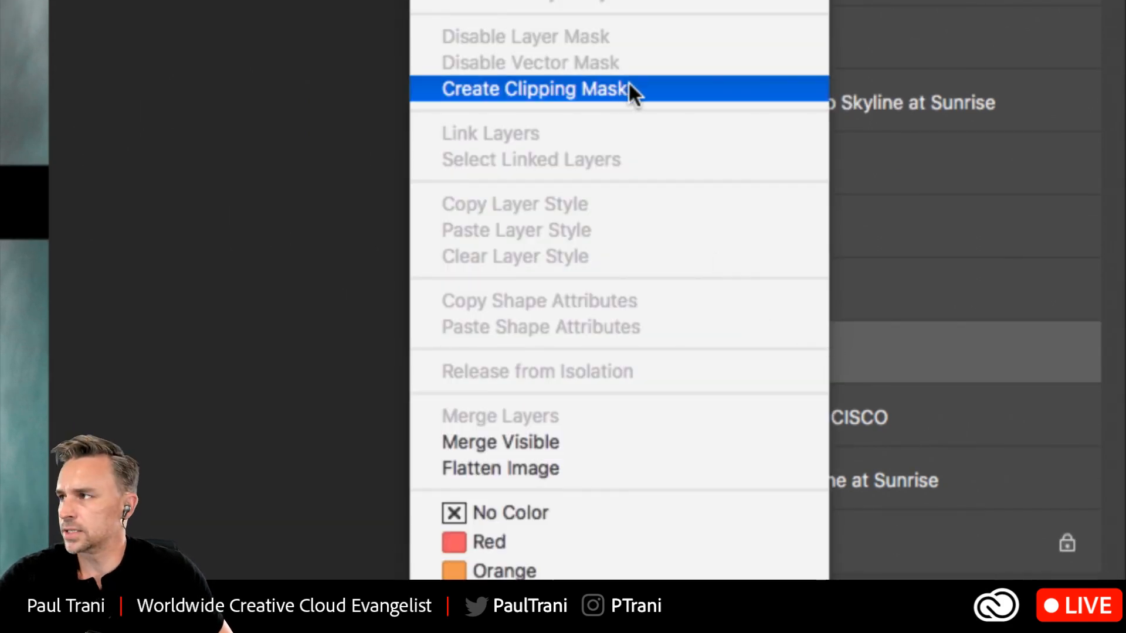
pyautogui.click(909, 340)
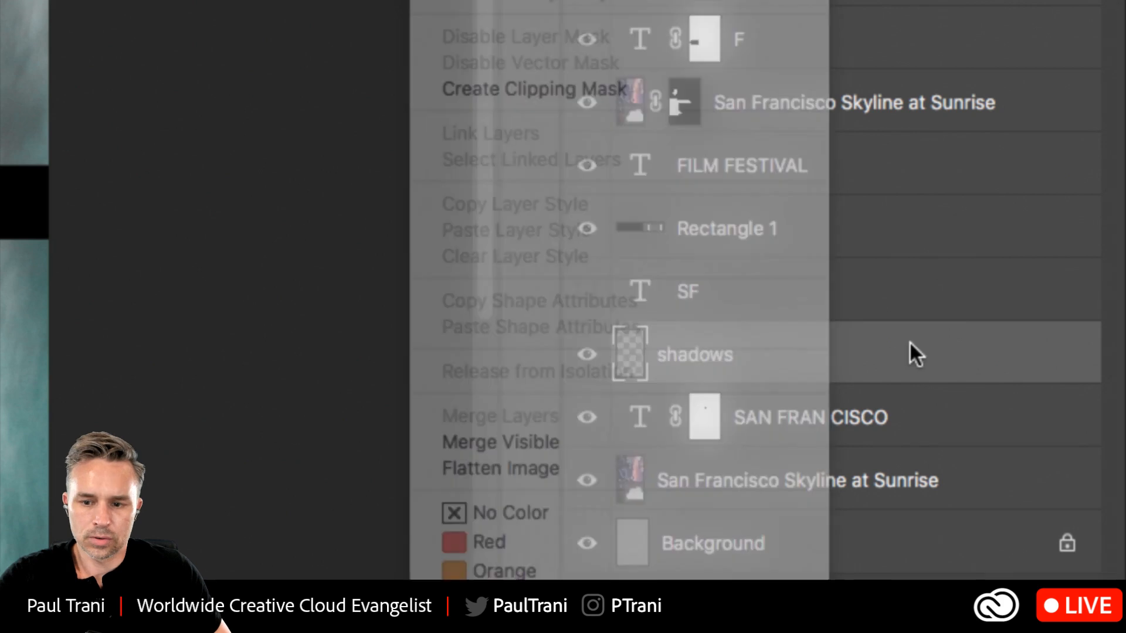
pyautogui.keyDown('alt'); pyautogui.click(918, 375); pyautogui.keyUp('alt')
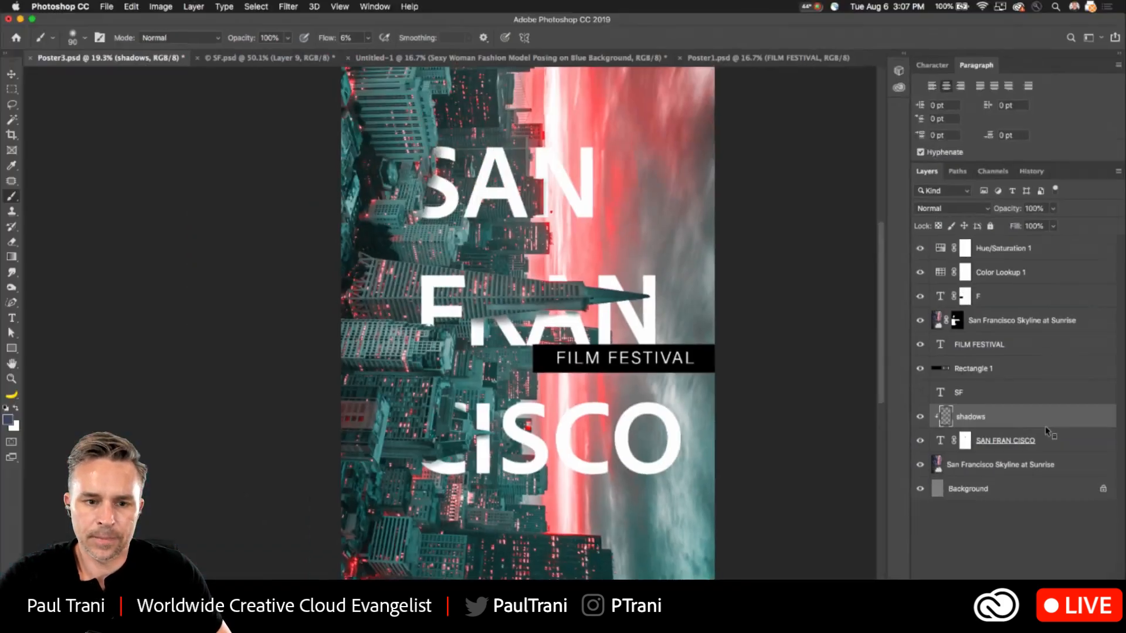
pyautogui.keyDown('alt'); pyautogui.click(1006, 426); pyautogui.keyUp('alt')
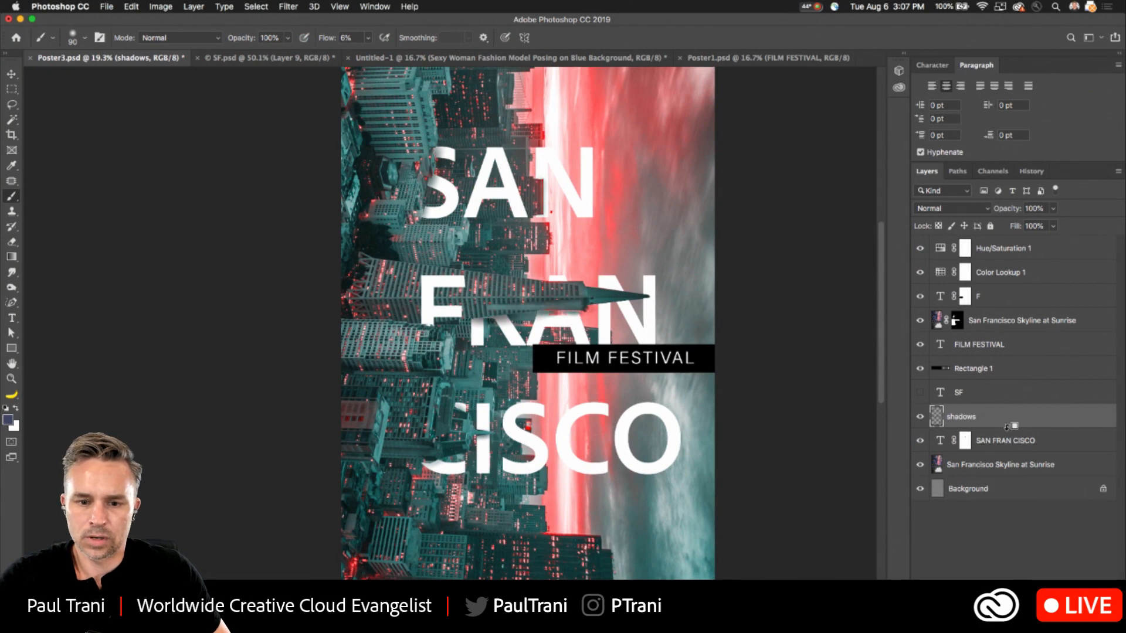
pyautogui.keyDown('alt'); pyautogui.click(1006, 426); pyautogui.keyUp('alt')
pyautogui.keyDown('alt'); pyautogui.click(1006, 426); pyautogui.keyUp('alt')
pyautogui.keyDown('alt'); pyautogui.click(1006, 426); pyautogui.keyUp('alt')
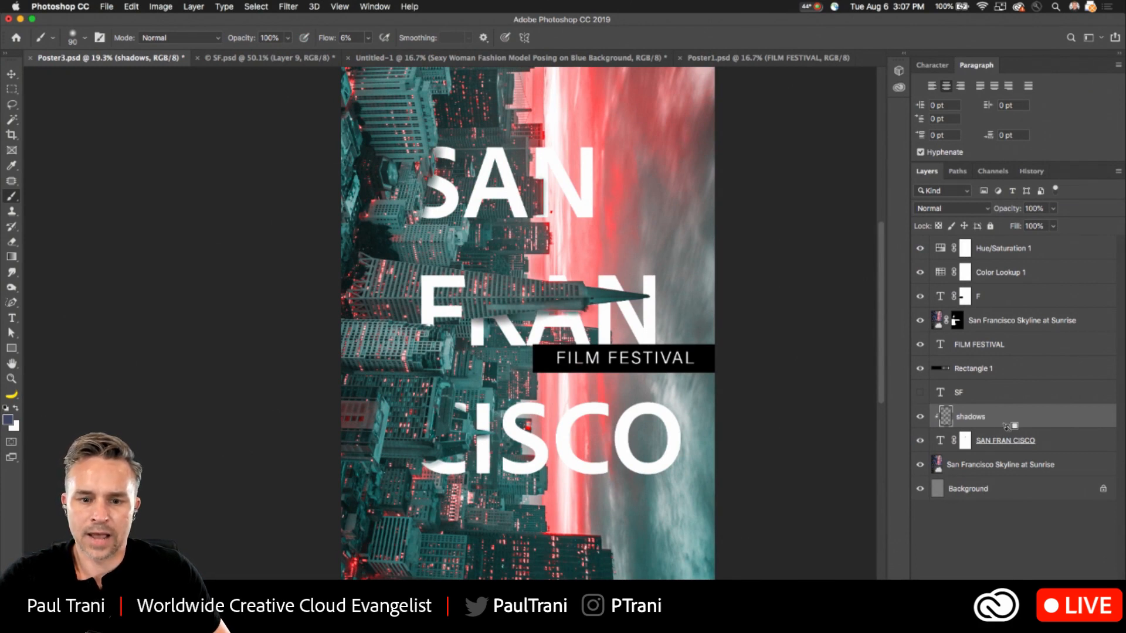
pyautogui.keyDown('alt'); pyautogui.click(1006, 426); pyautogui.keyUp('alt')
pyautogui.keyDown('alt'); pyautogui.click(1006, 427); pyautogui.keyUp('alt')
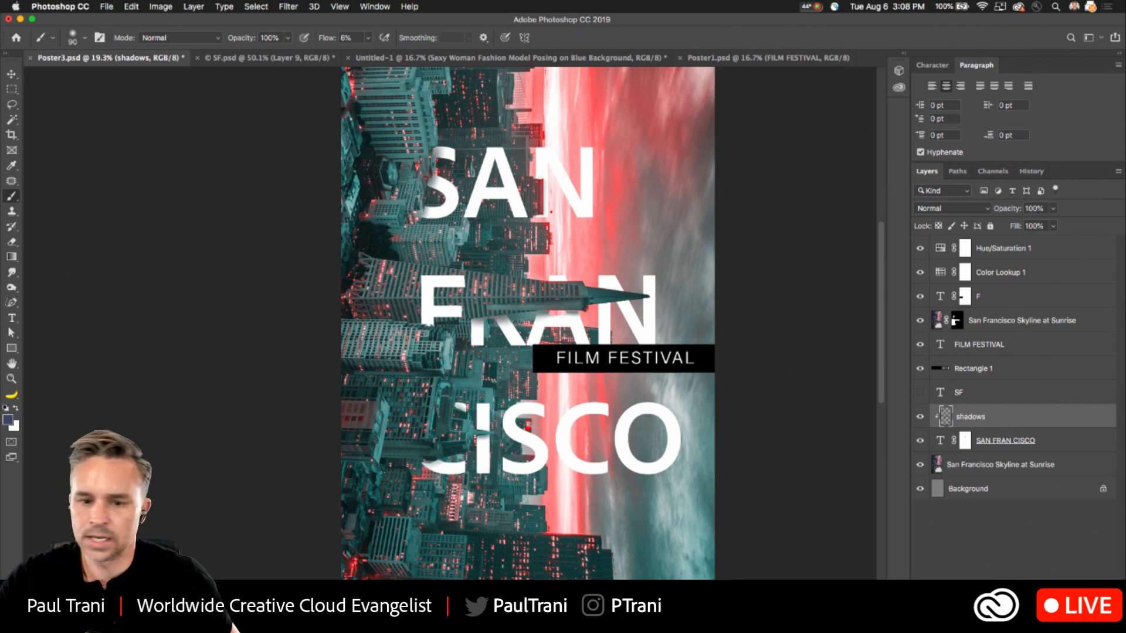
# - Create a new layer above the F layer and fill the whole canvas on it with black
pyautogui.click(965, 297)
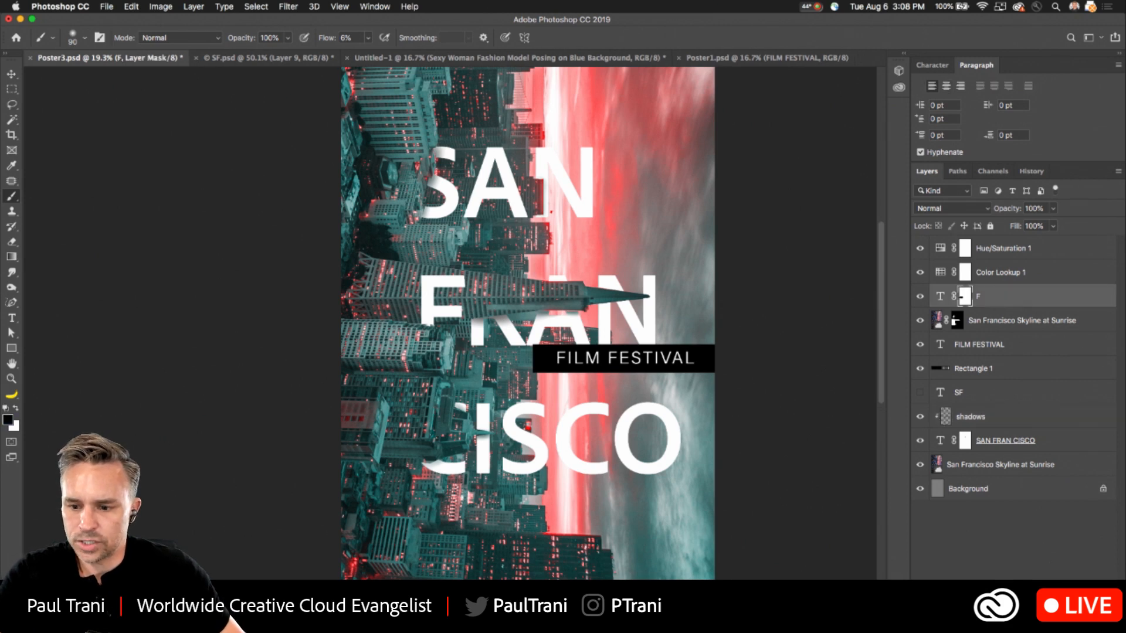
pyautogui.click(1049, 626)
pyautogui.press('super+a')
pyautogui.press('XF86AudioRaiseVolume')
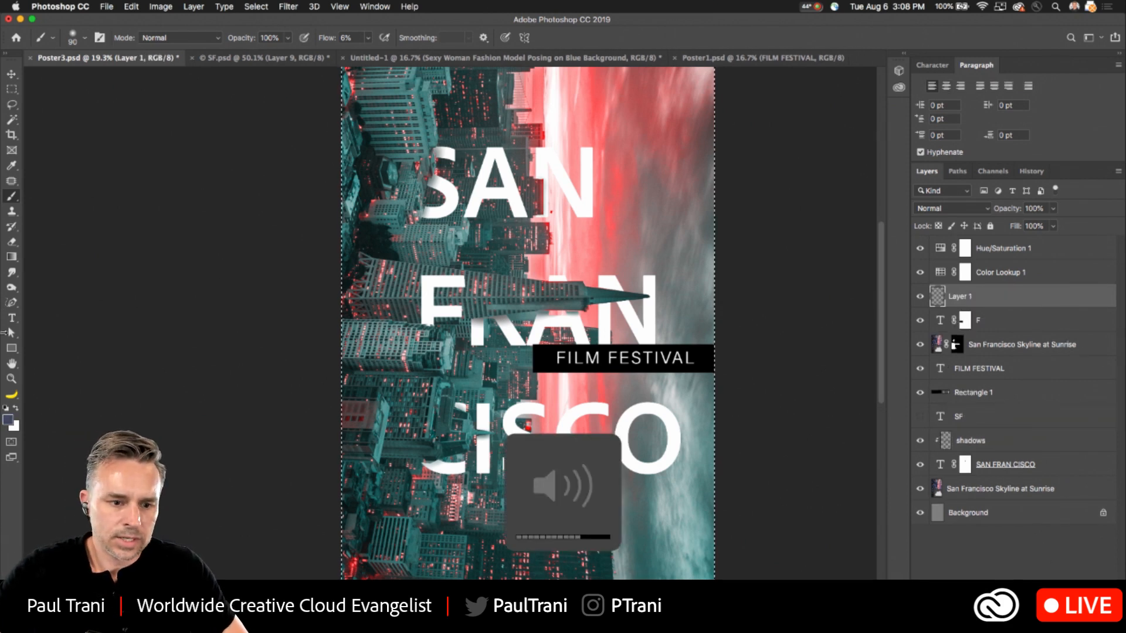
pyautogui.press('d')
pyautogui.hotkey('shift', 'BackSpace')
pyautogui.press('Return')
# - Render a 50-300mm Zoom lens flare at 100% brightness on the black layer
pyautogui.click(288, 7)
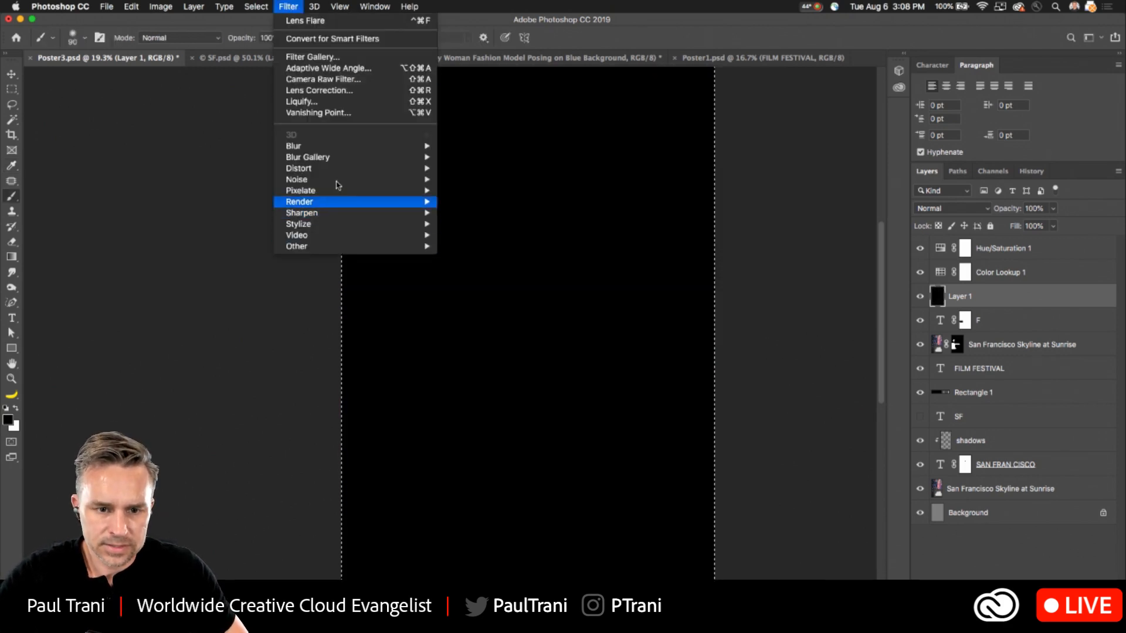
pyautogui.moveTo(333, 192)
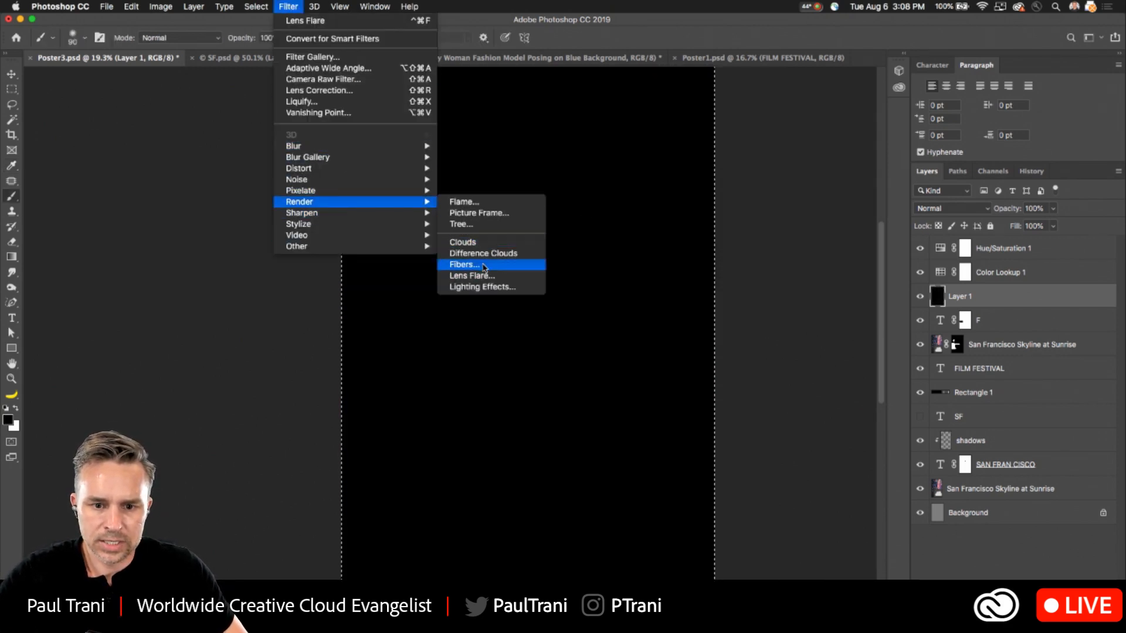
pyautogui.click(486, 276)
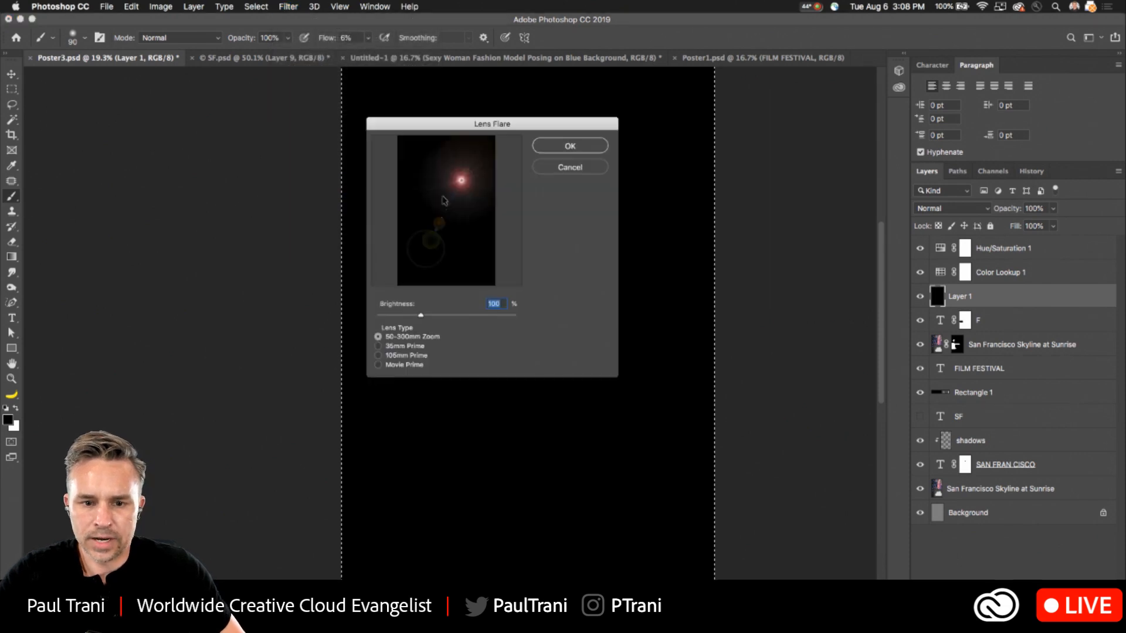
pyautogui.click(553, 148)
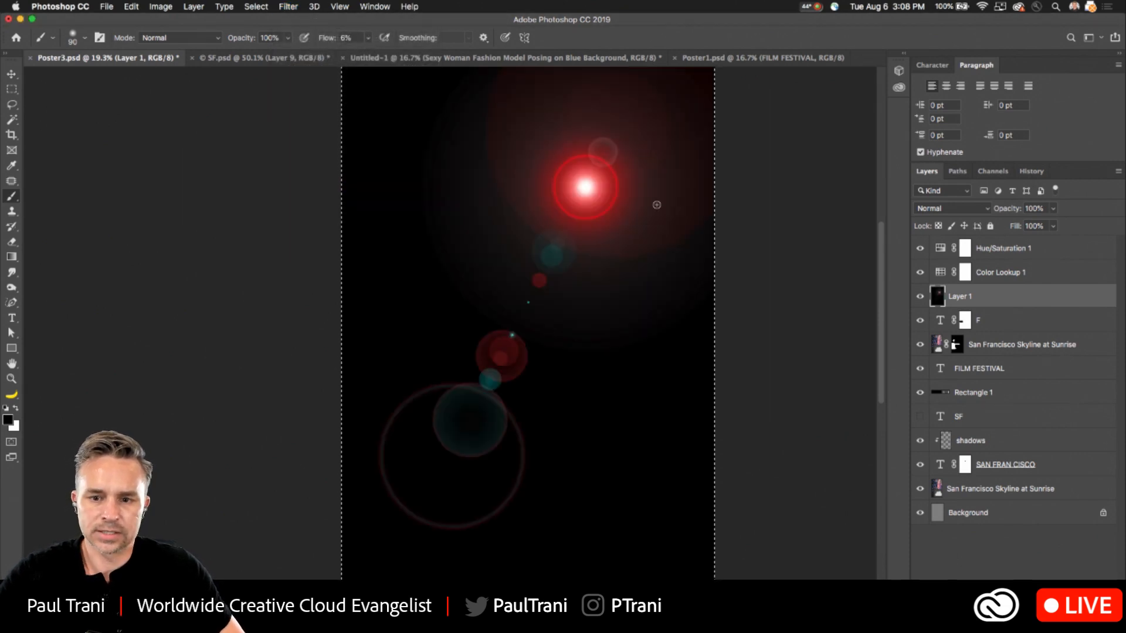
# - Set the lens flare layer's blend mode to Screen, compare it hidden and shown, and reposition the flare near the N of SAN
pyautogui.click(927, 210)
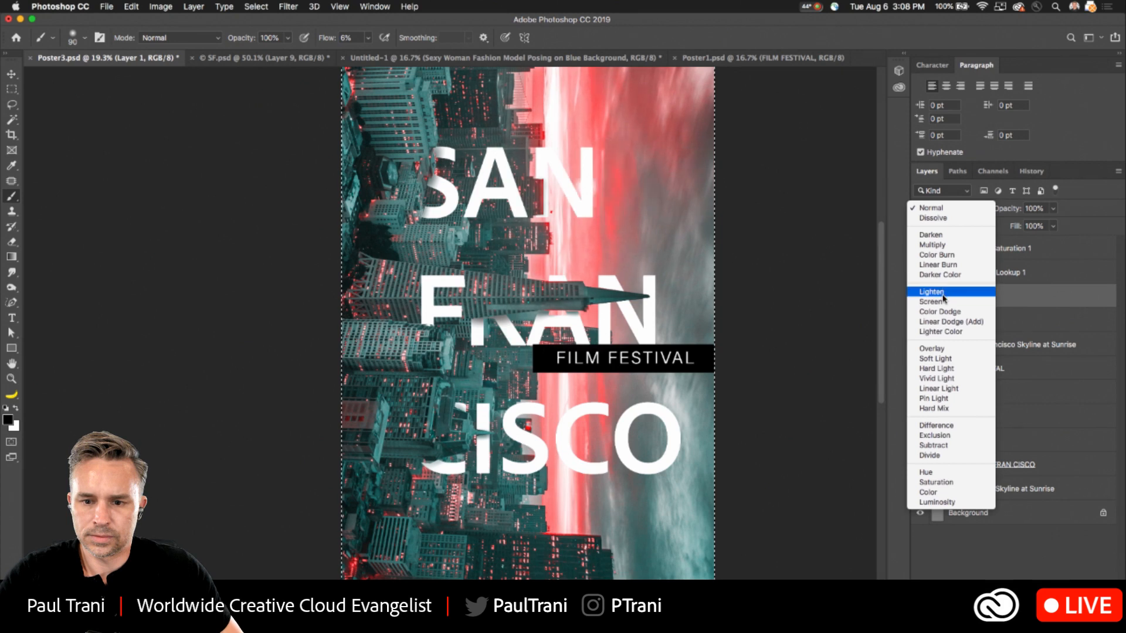
pyautogui.click(943, 300)
pyautogui.press('v')
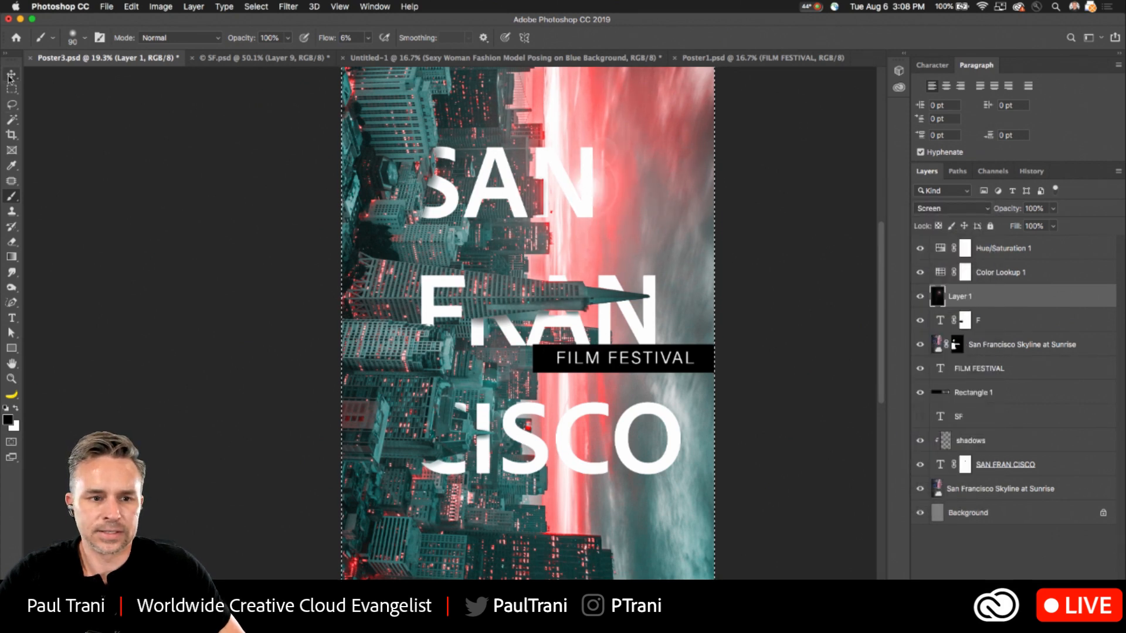
pyautogui.click(920, 297)
pyautogui.click(921, 298)
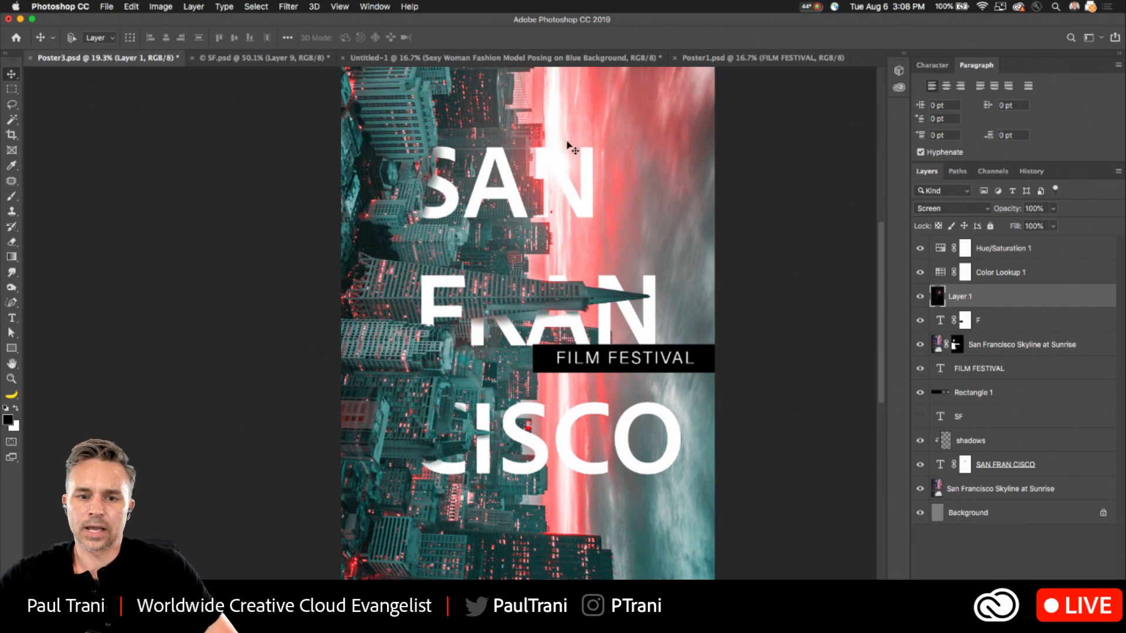
pyautogui.moveTo(537, 280); pyautogui.dragTo(541, 306)
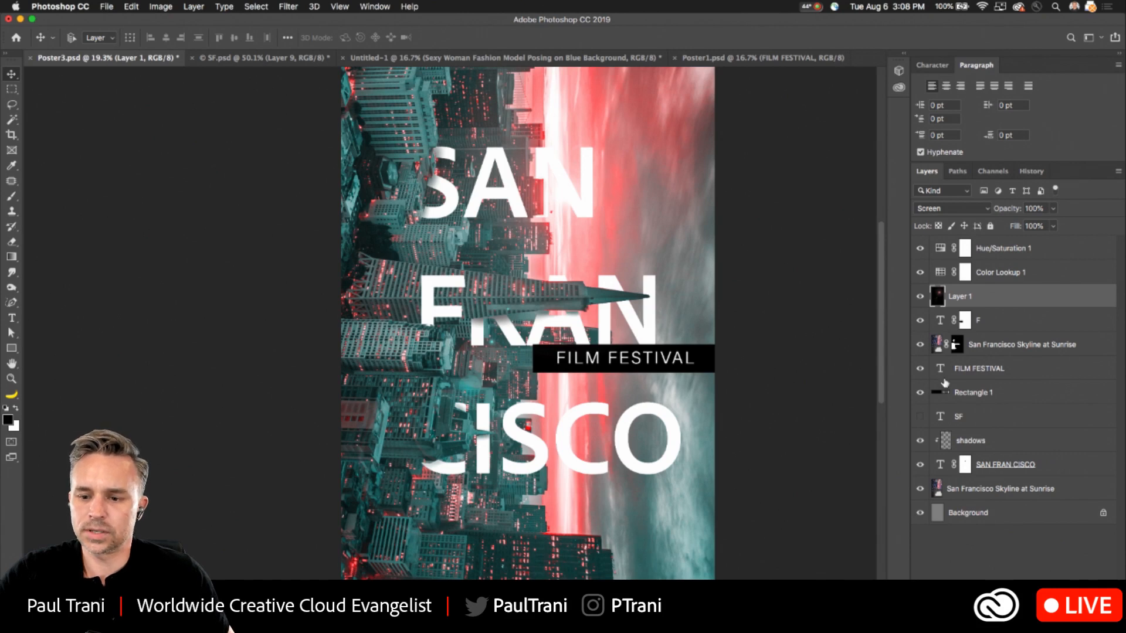
# - Release the shadows layer's clipping mask and select the FILM FESTIVAL text layer
pyautogui.click(972, 393)
pyautogui.click(986, 445)
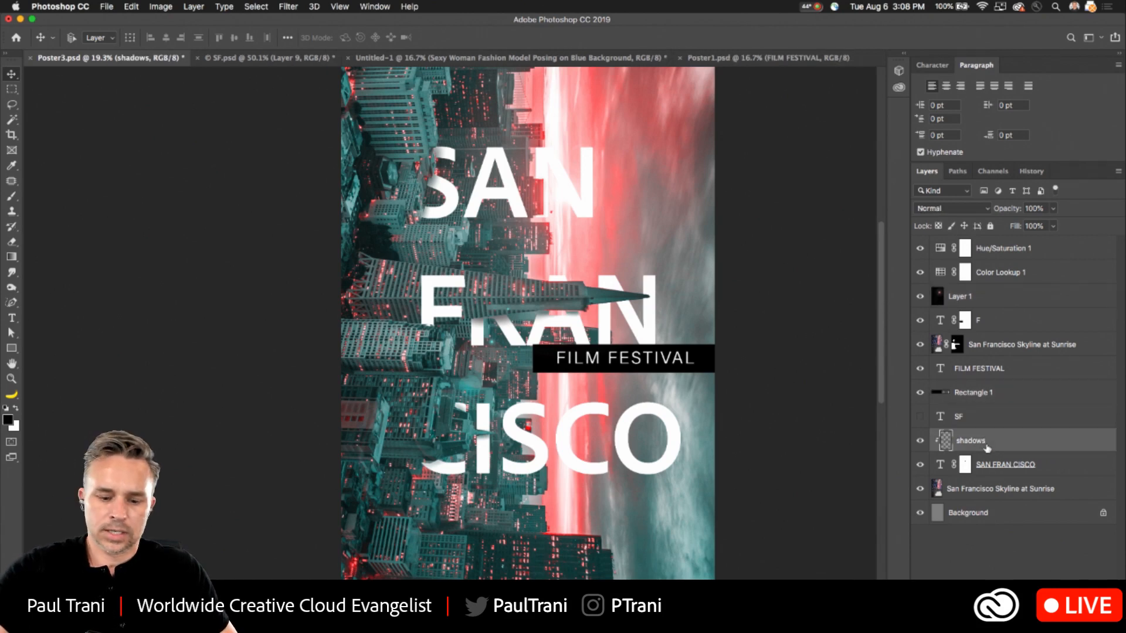
pyautogui.keyDown('alt'); pyautogui.click(1016, 449); pyautogui.keyUp('alt')
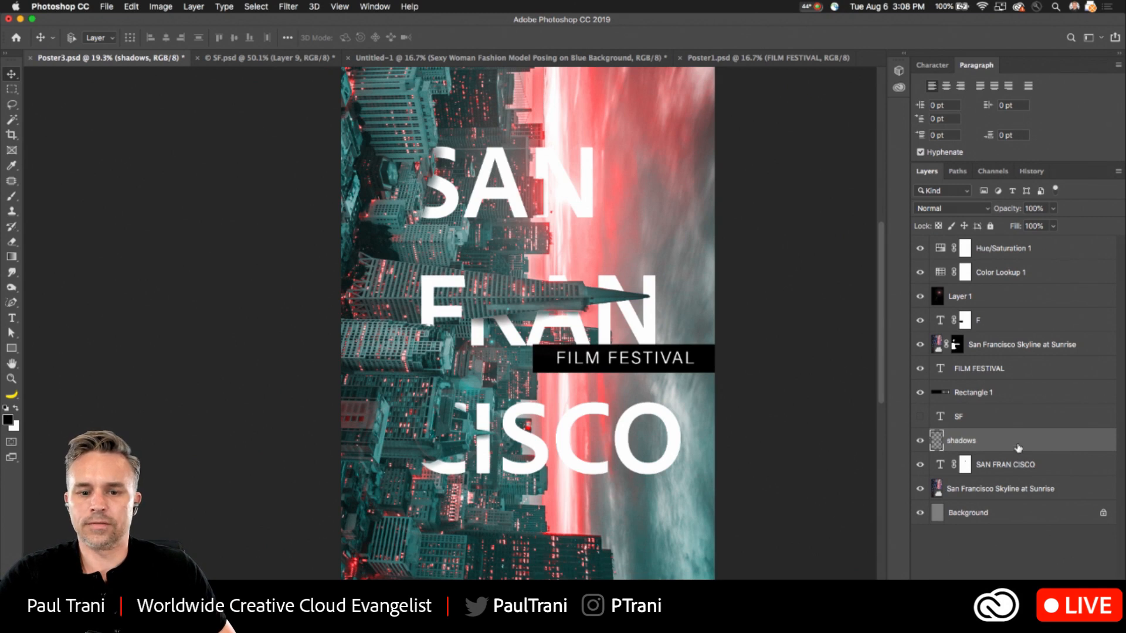
pyautogui.click(1017, 379)
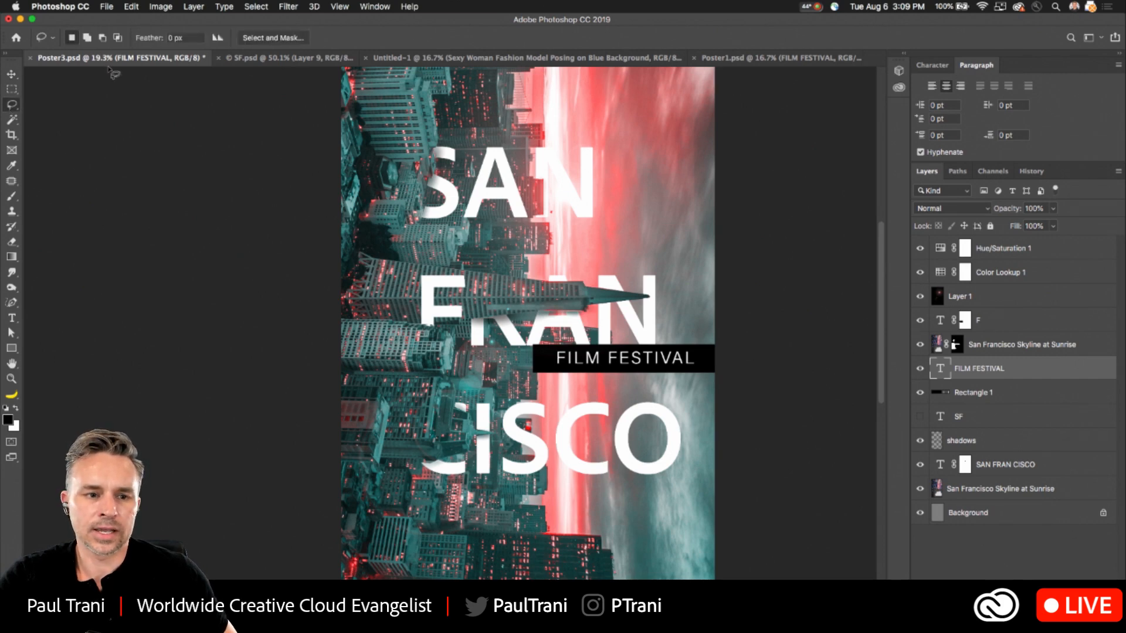
# - Place Poster3.psd in a side-by-side view and compare it with Poster1.psd and the full SF.psd poster
pyautogui.moveTo(156, 61); pyautogui.dragTo(885, 114)
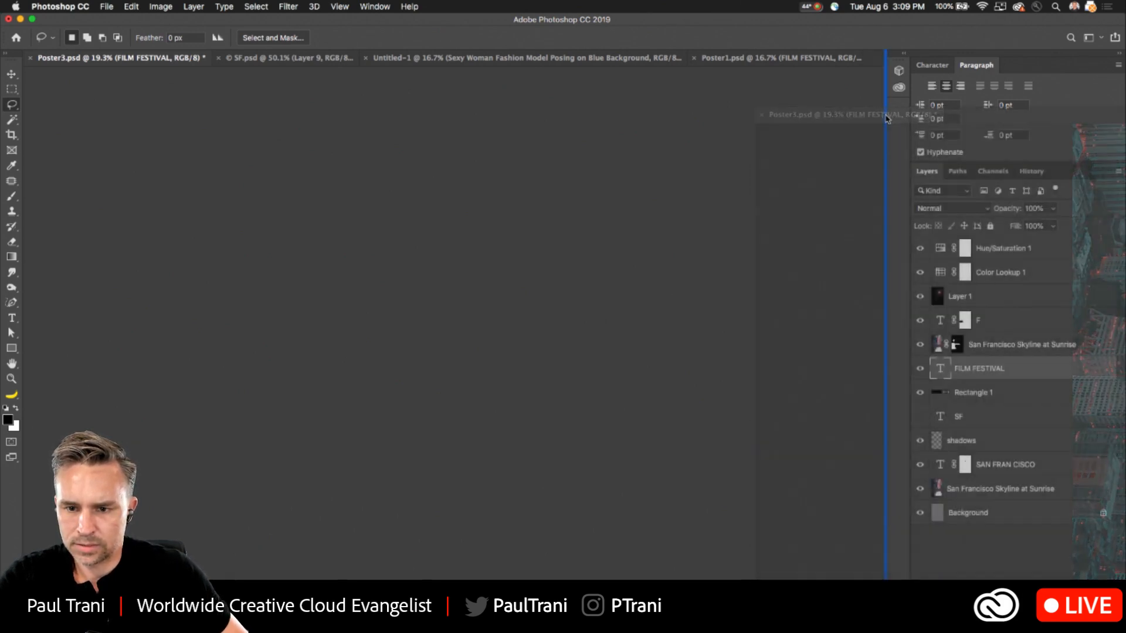
pyautogui.click(294, 59)
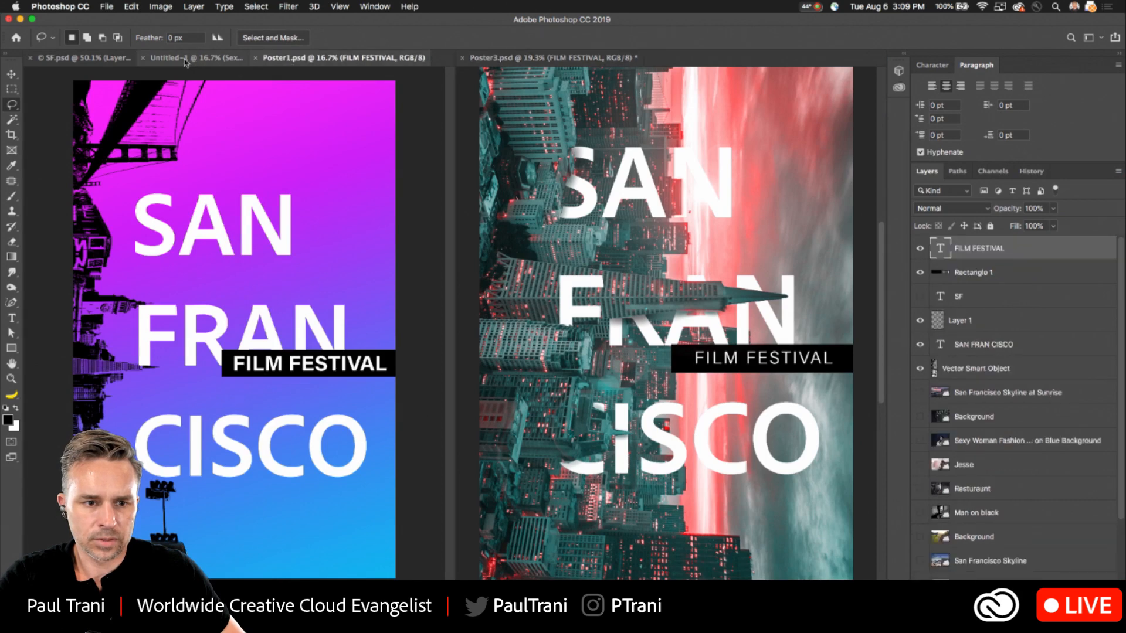
pyautogui.click(75, 59)
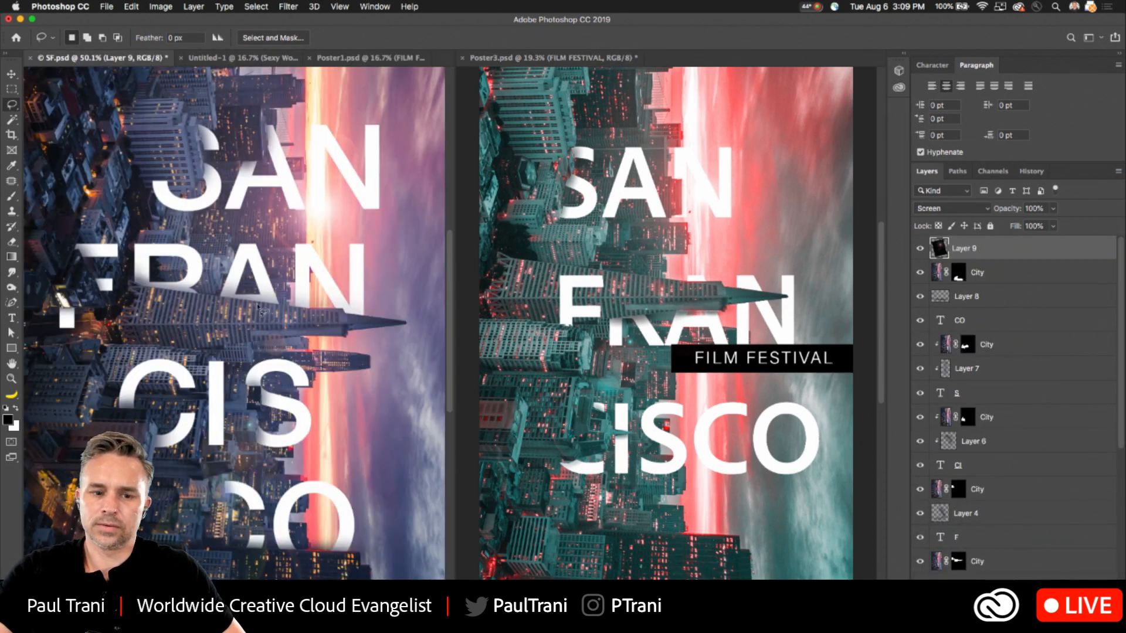
pyautogui.scroll(-3, 258, 306)
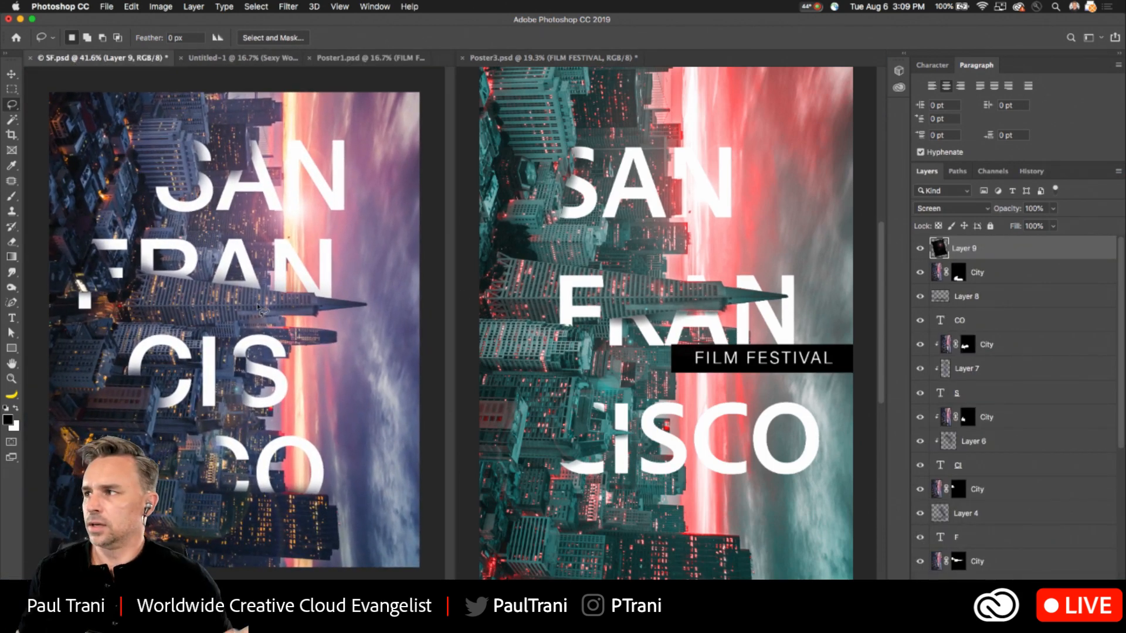